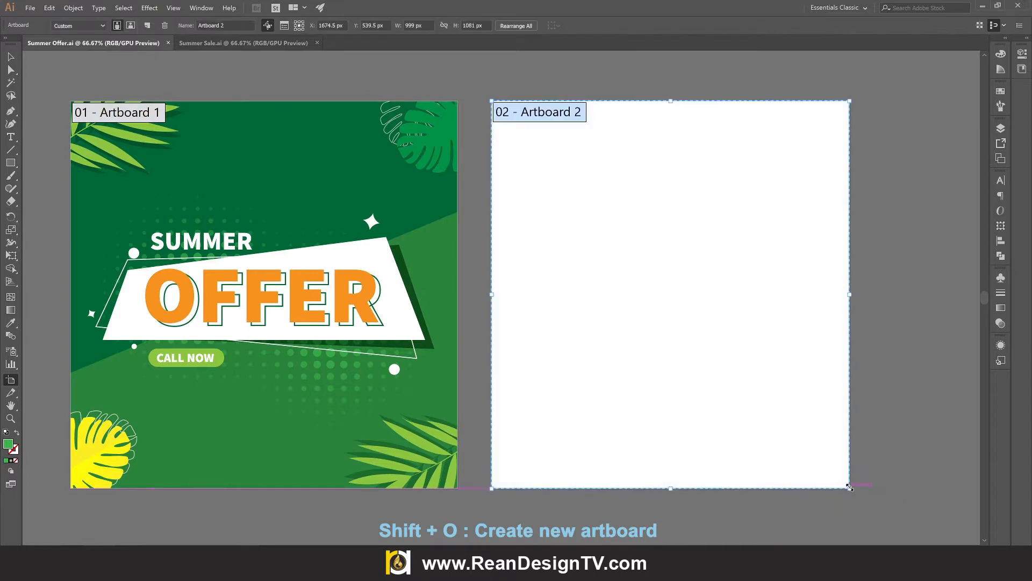
Set the new second artboard's width and height to 1080 px each
click(431, 24)
text(10)
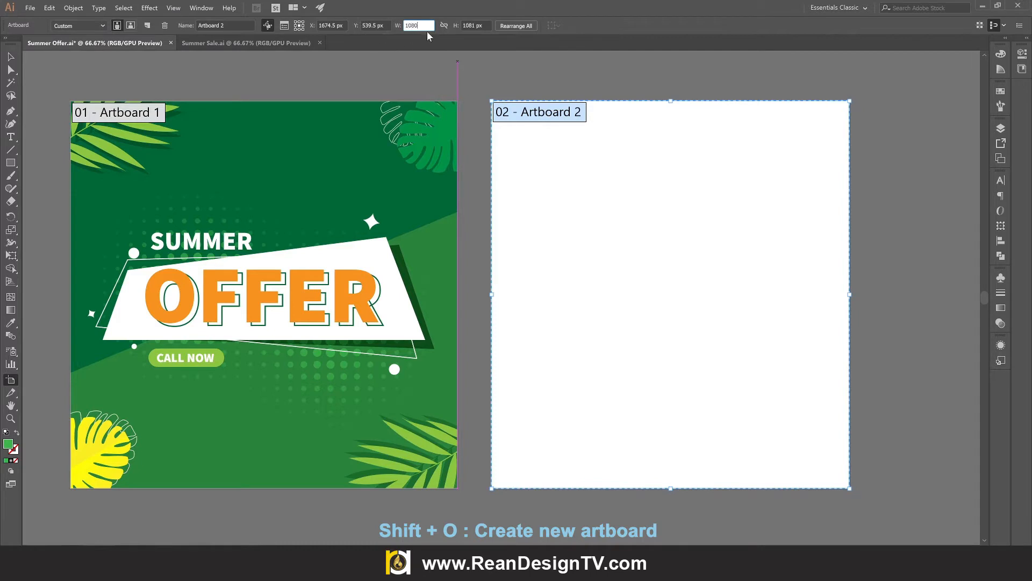
text(80)
key(Tab)
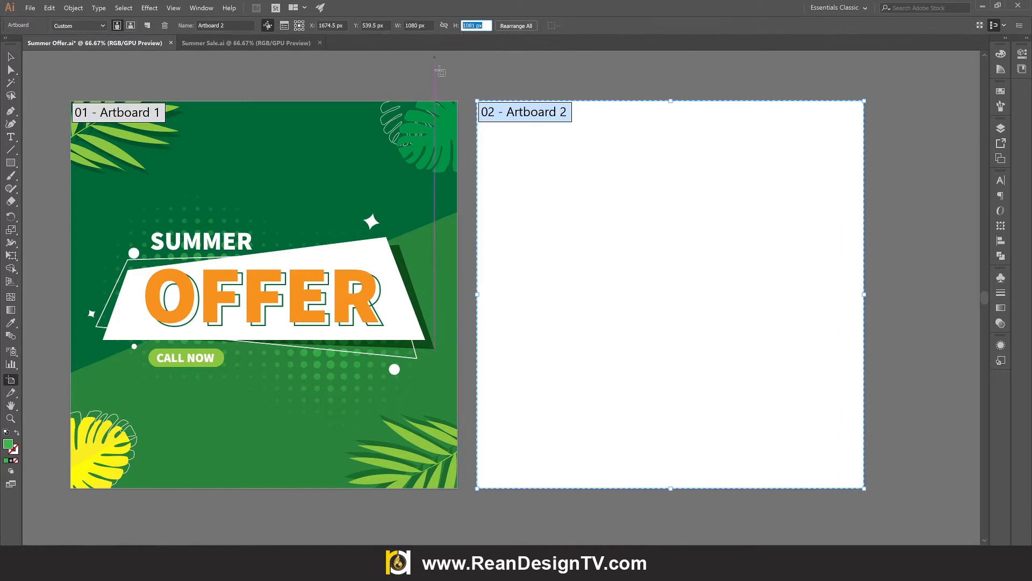
text(1080)
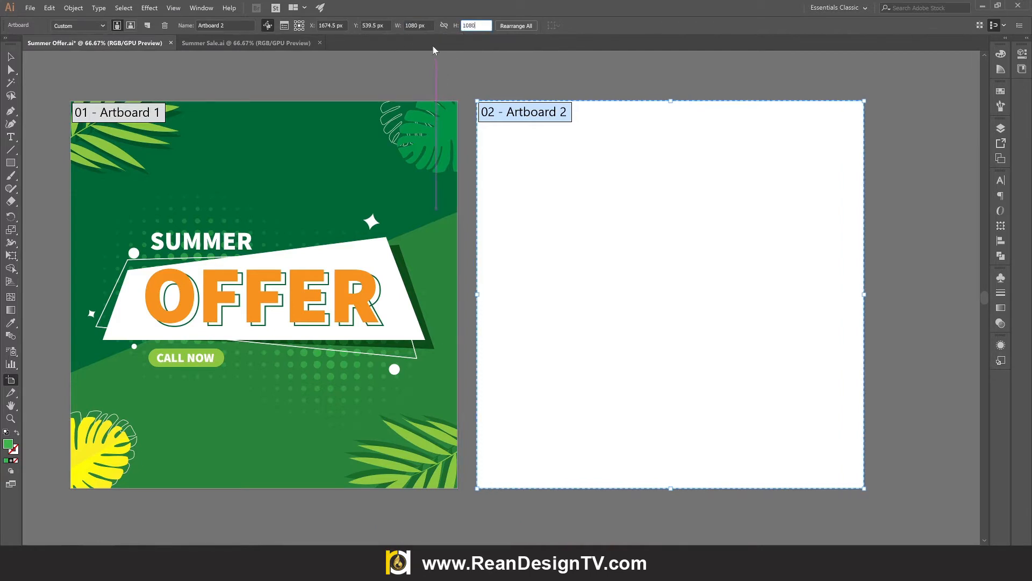
click(429, 24)
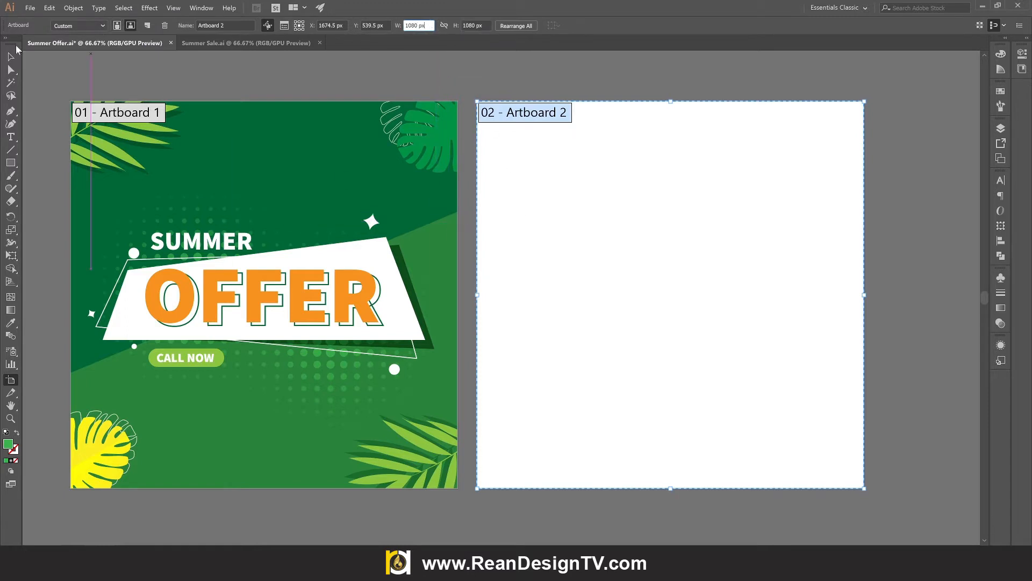
click(12, 56)
Draw a green circle about 76 px across near the middle of the blank artboard with the Ellipse tool
drag(595, 182, 627, 186)
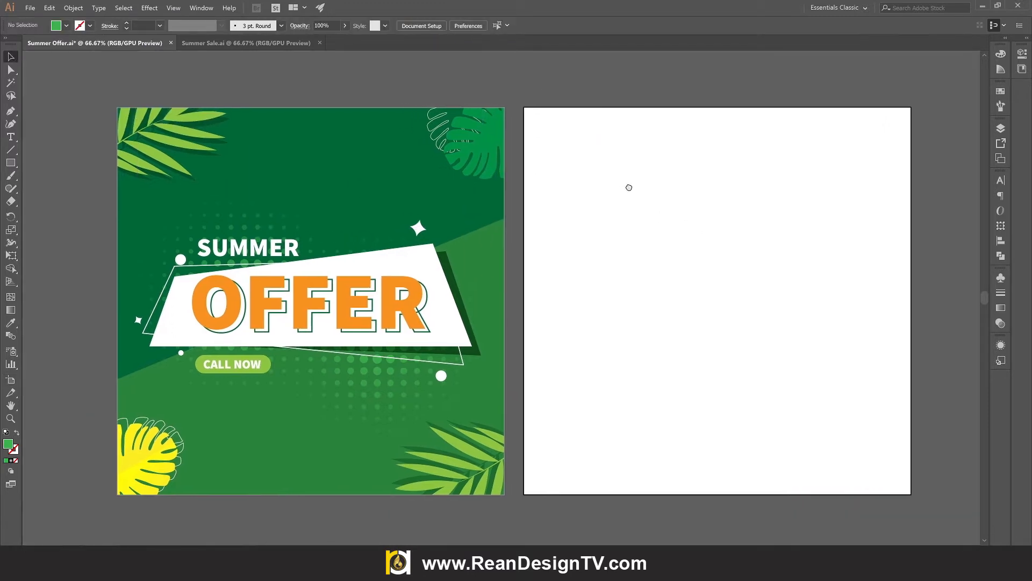
click(379, 373)
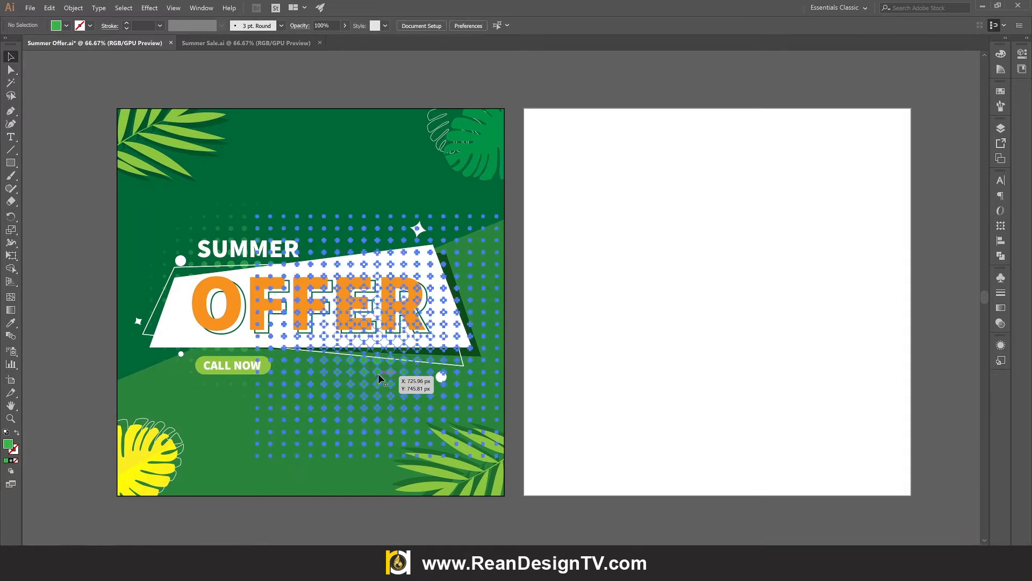
click(661, 330)
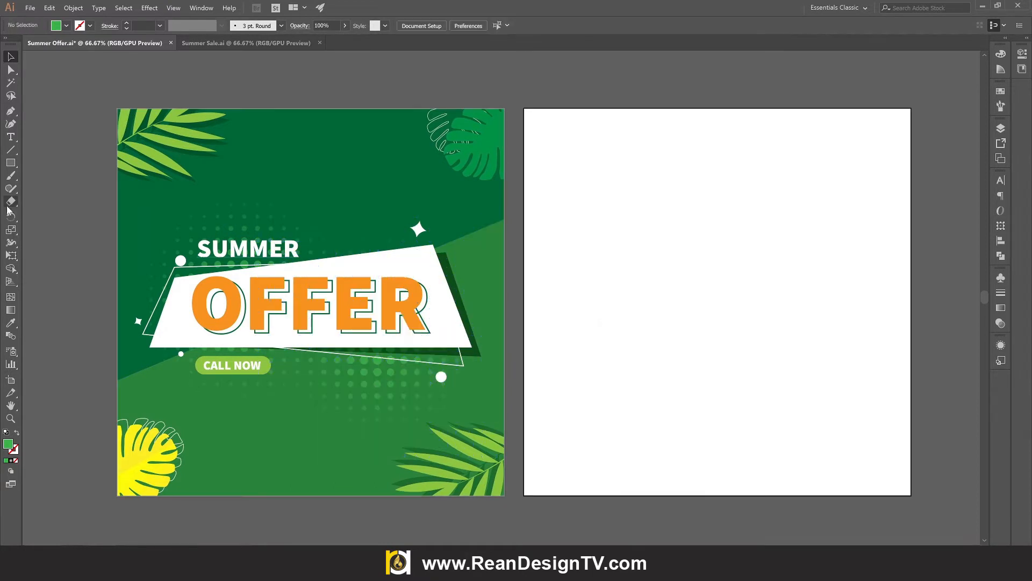
click(11, 163)
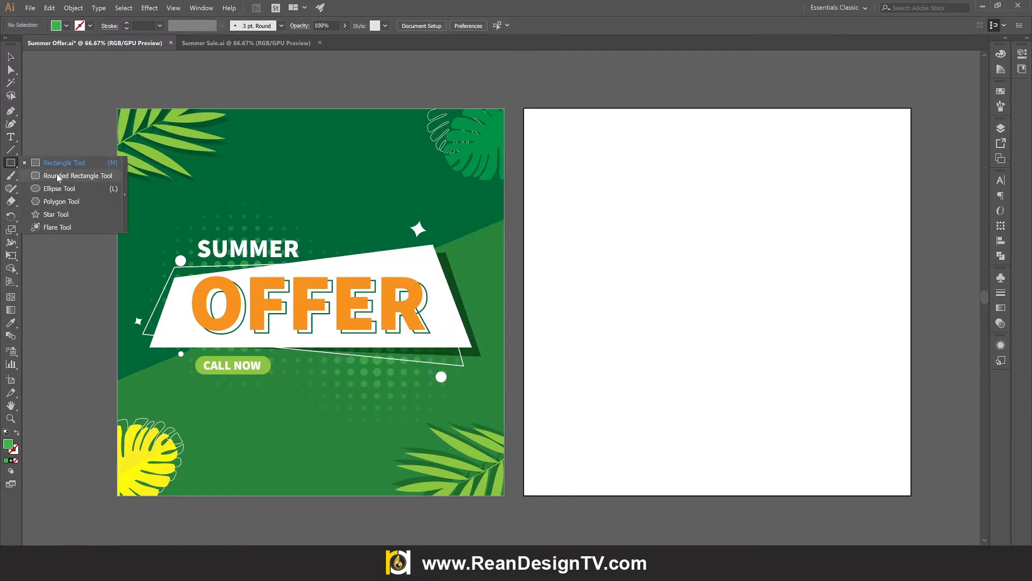
click(58, 189)
mouse_move(661, 272)
mouse_down()
mouse_move(618, 272)
mouse_move(666, 308)
mouse_up()
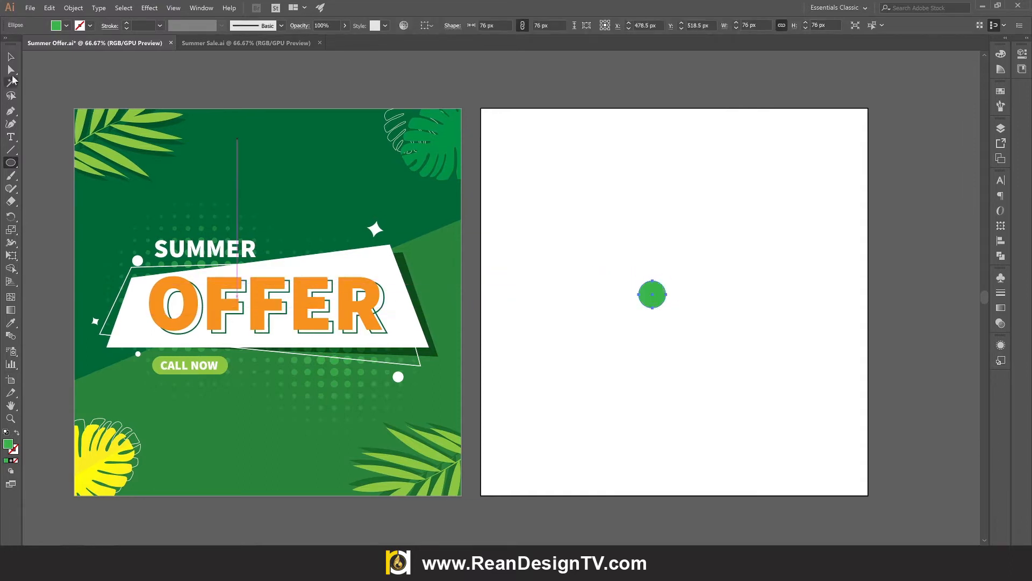
click(11, 57)
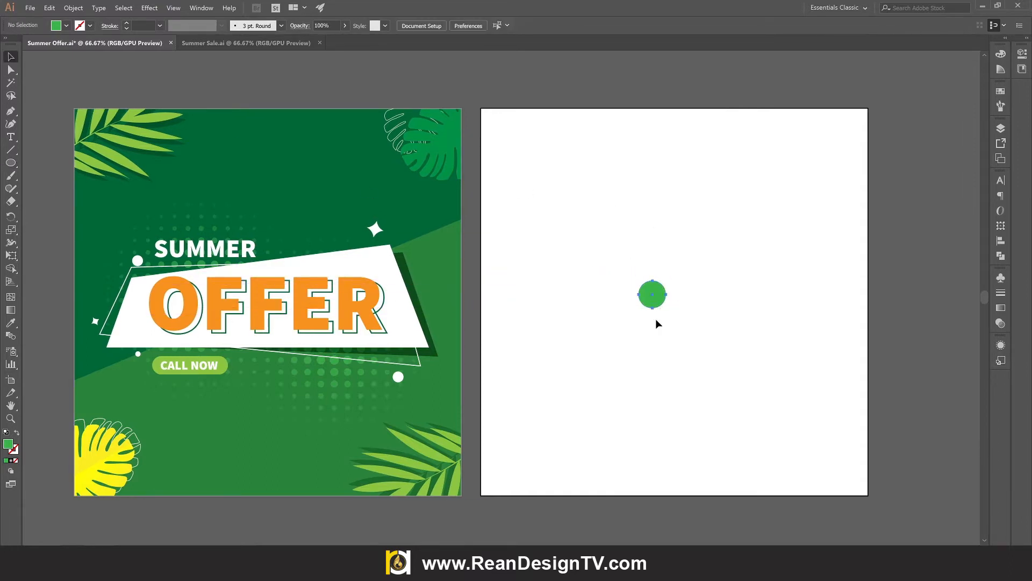
Resize the green circle proportionally to 50 px wide
click(750, 23)
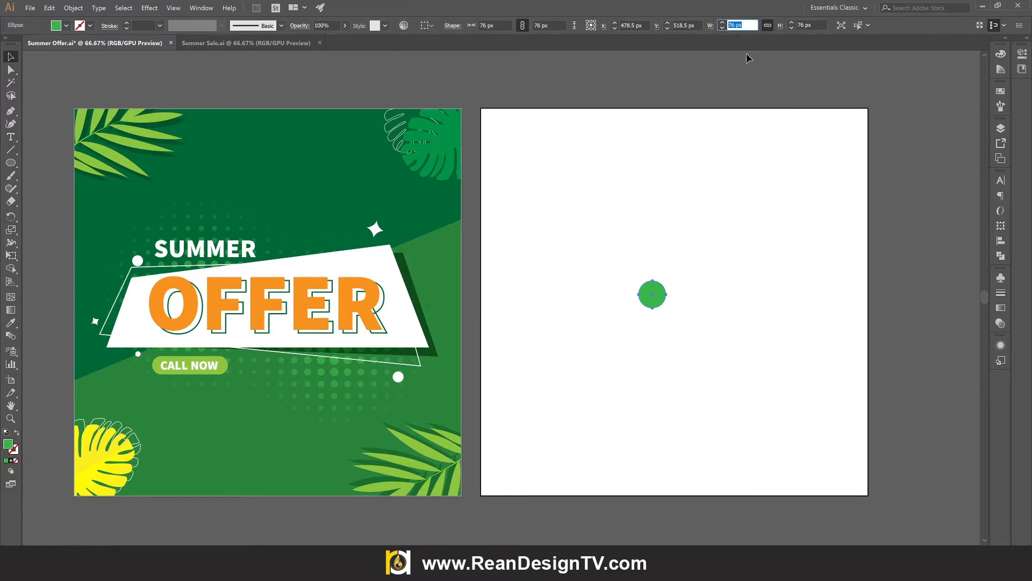
text(6)
text(0)
click(700, 93)
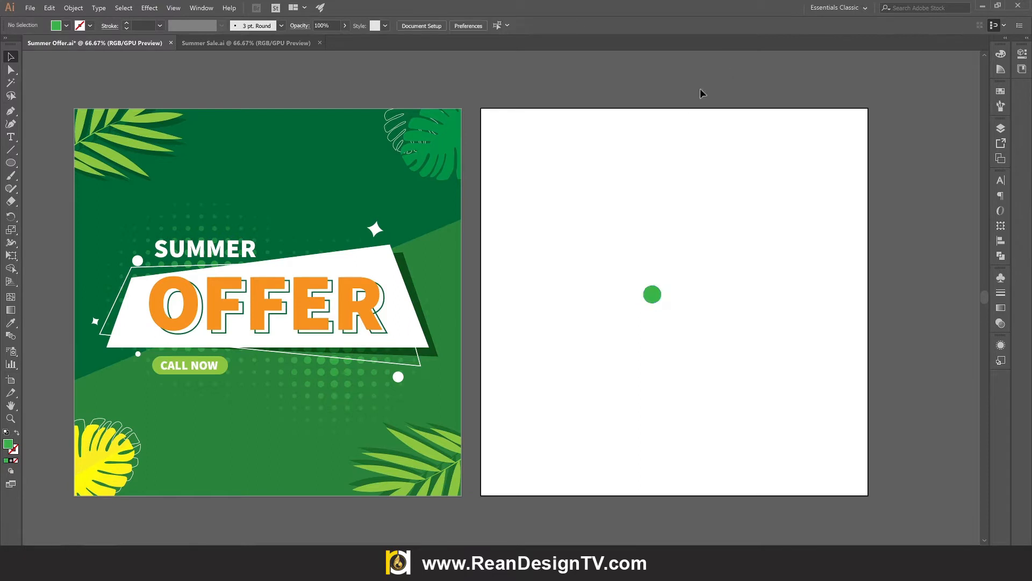
Centre the green circle horizontally and vertically on the second artboard using Align to Artboard
drag(725, 235, 650, 348)
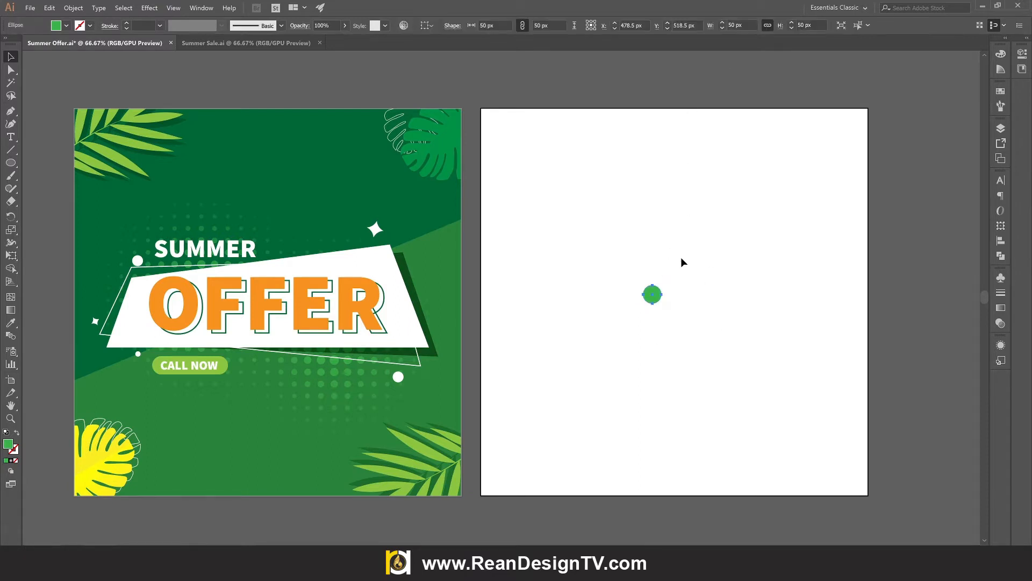
click(431, 25)
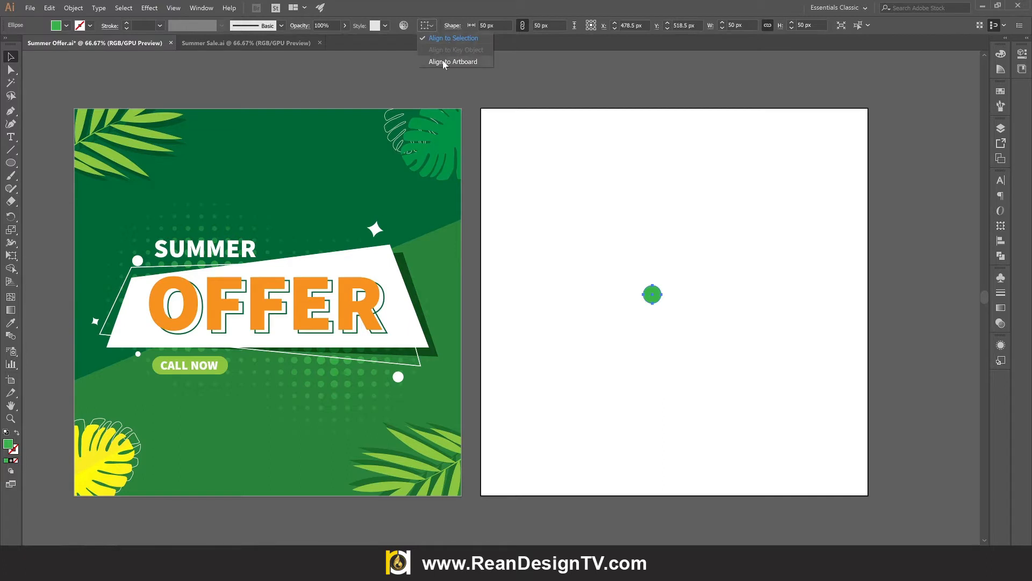
click(463, 63)
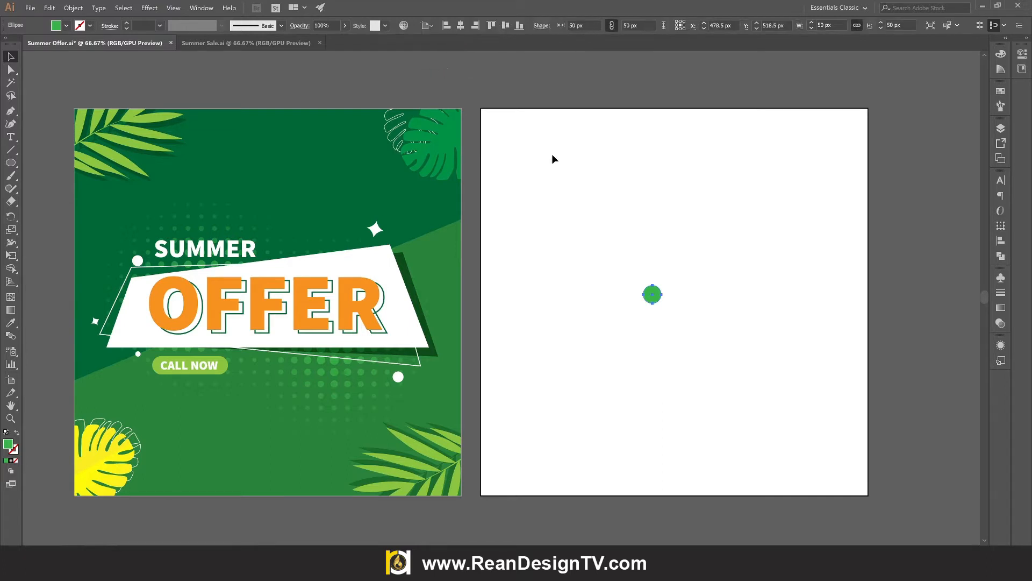
drag(622, 230, 694, 364)
click(460, 26)
click(506, 26)
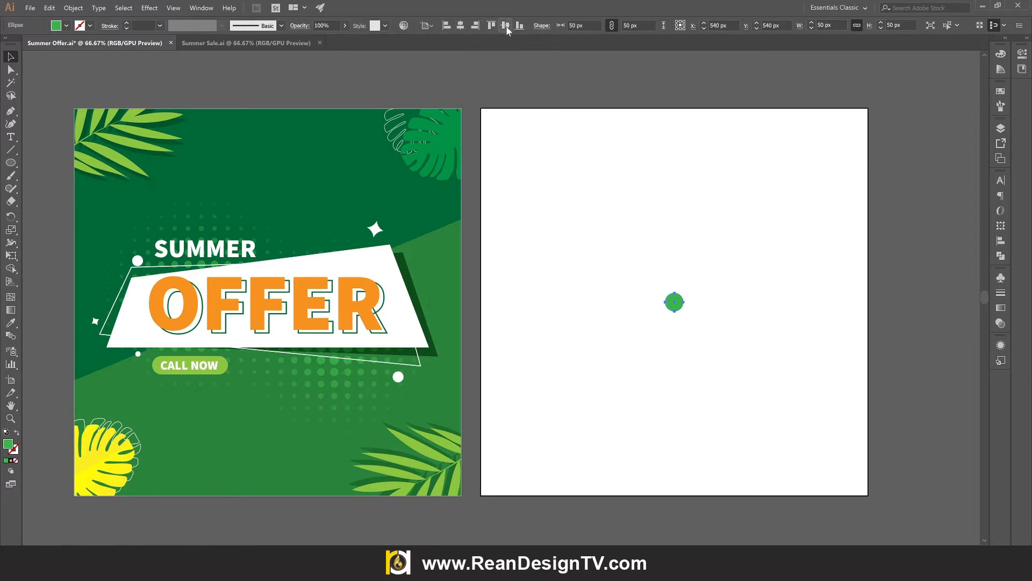
click(656, 231)
Duplicate the circle straight up near the artboard's upper edge and resize the copy to 5 px
drag(638, 254, 677, 146)
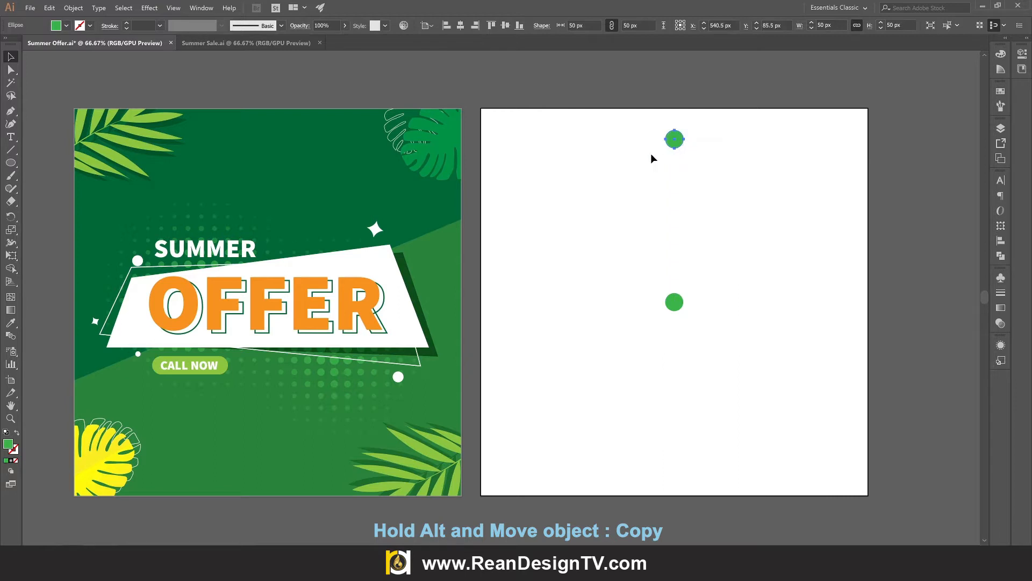
click(831, 25)
text(5)
click(902, 25)
click(822, 113)
Align the 5 px circle to the horizontal centre and top edge of the artboard
drag(605, 114, 731, 223)
click(460, 27)
click(699, 122)
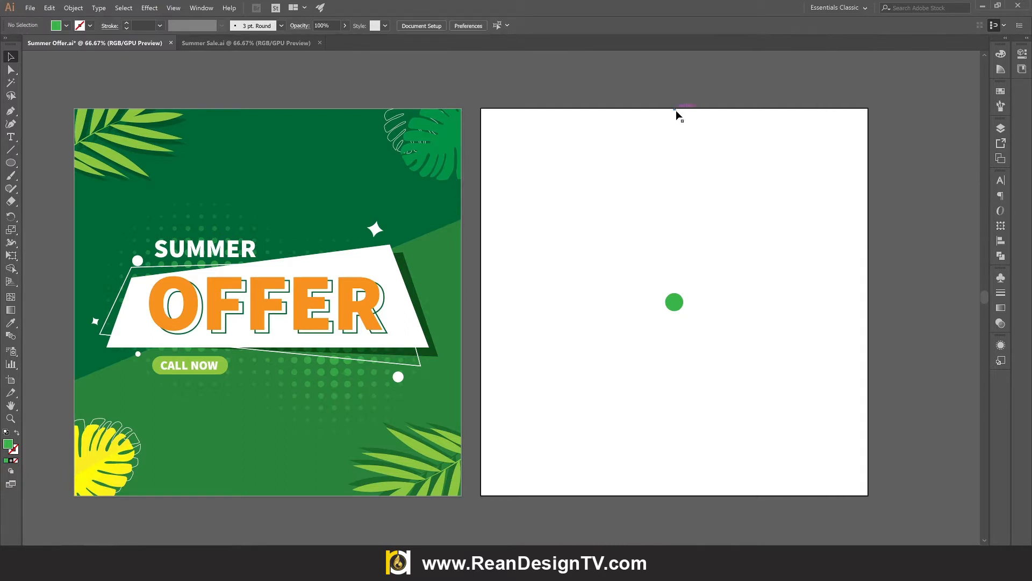
Duplicate the 5 px circle downward and align the copy to the artboard's bottom edge
drag(676, 110, 687, 367)
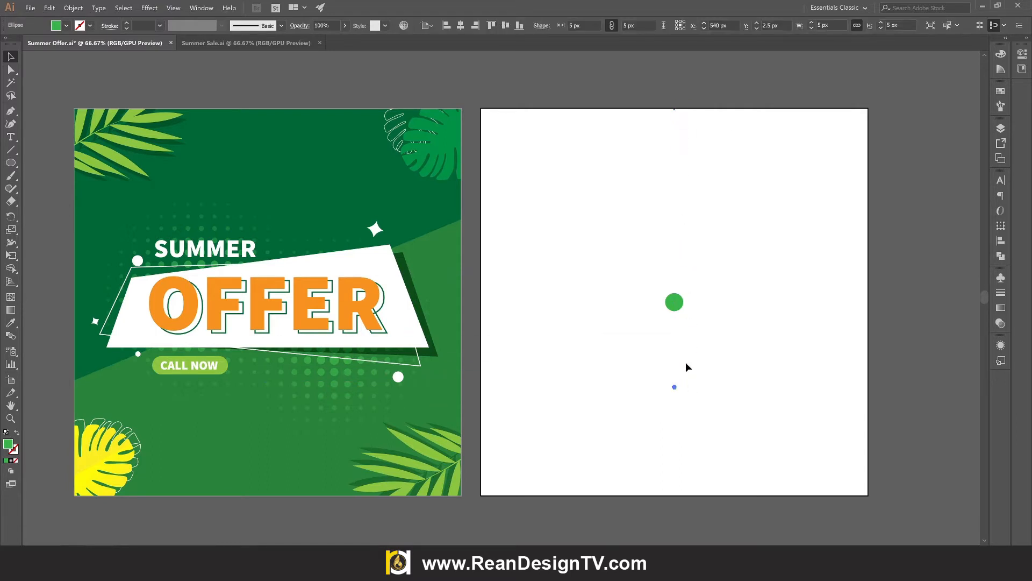
click(520, 25)
click(666, 242)
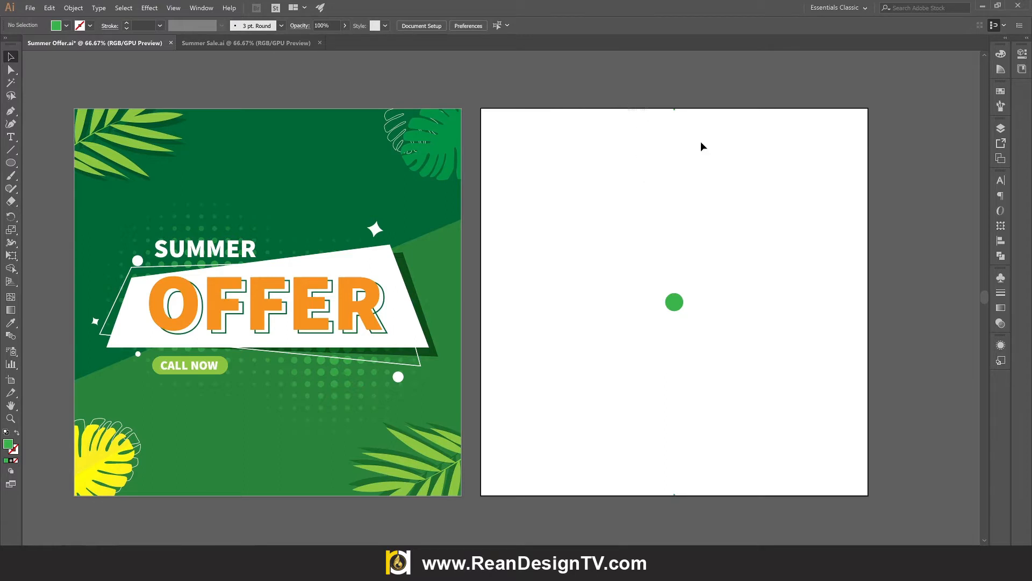
Send the small circle at the artboard's top edge to the back of the stacking order
click(674, 109)
right_click(674, 112)
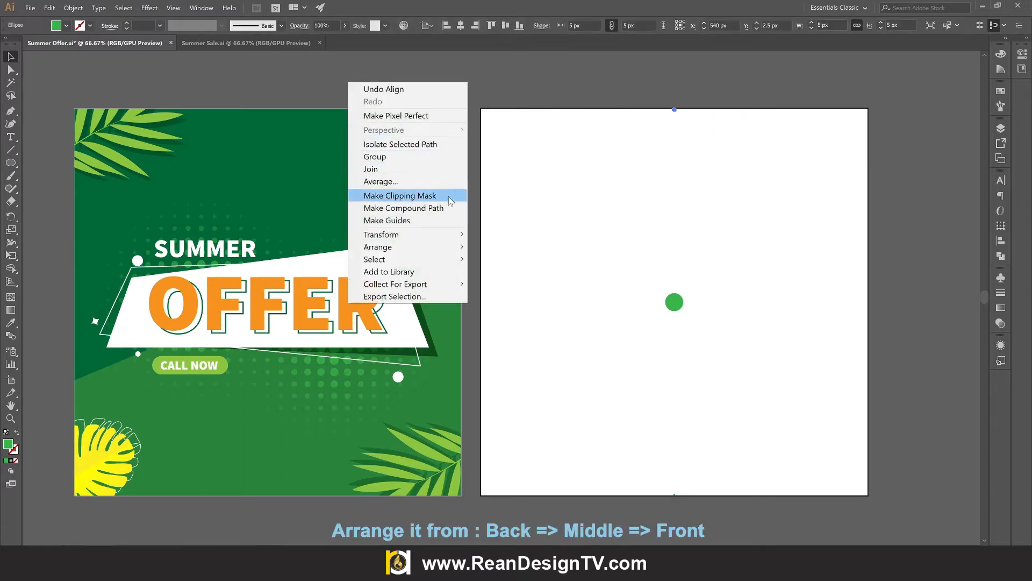
mouse_move(420, 246)
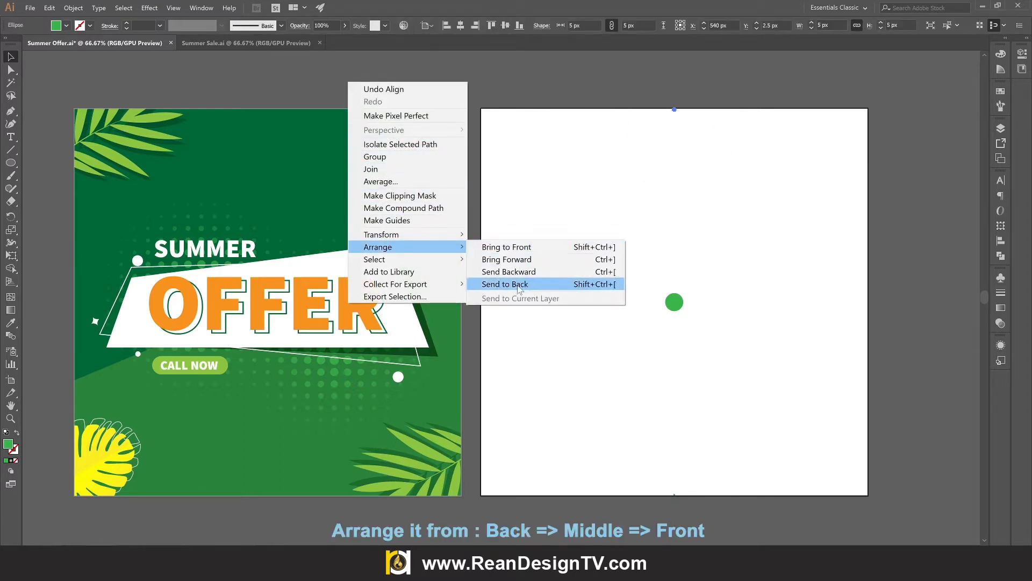
click(536, 286)
Bring the small circle at the artboard's bottom edge to the front of the stacking order
drag(626, 412, 701, 506)
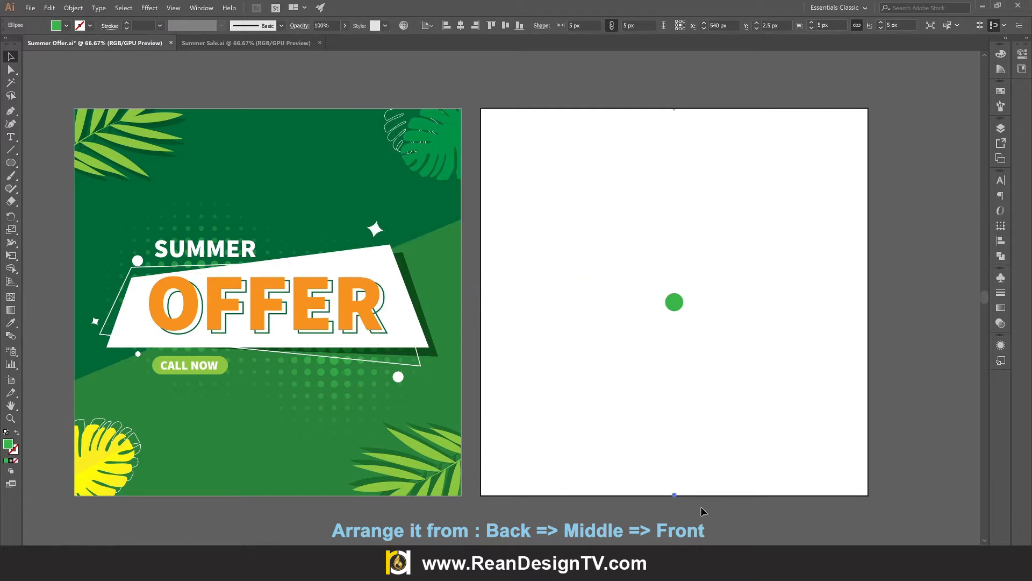
right_click(349, 495)
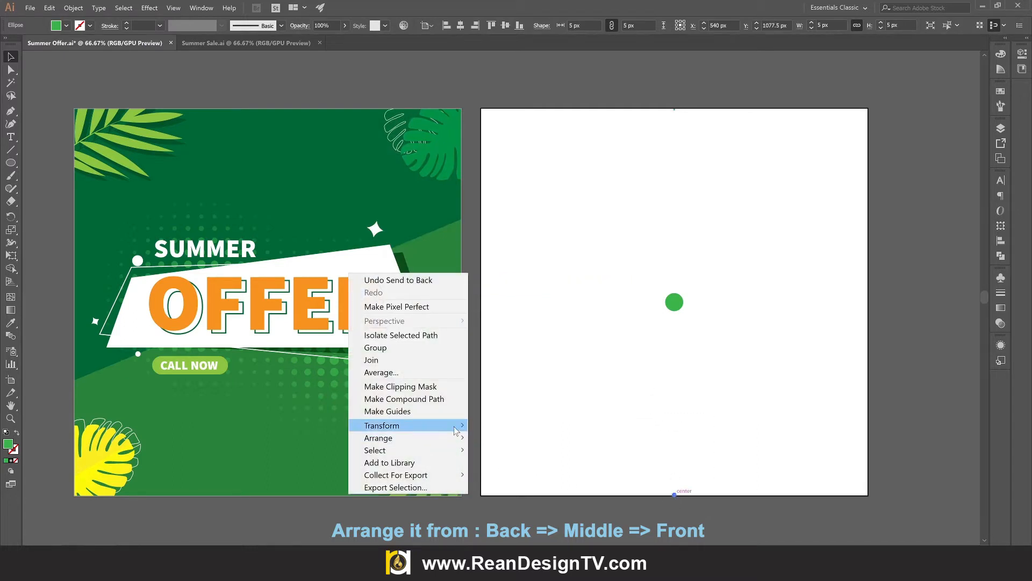
mouse_move(456, 431)
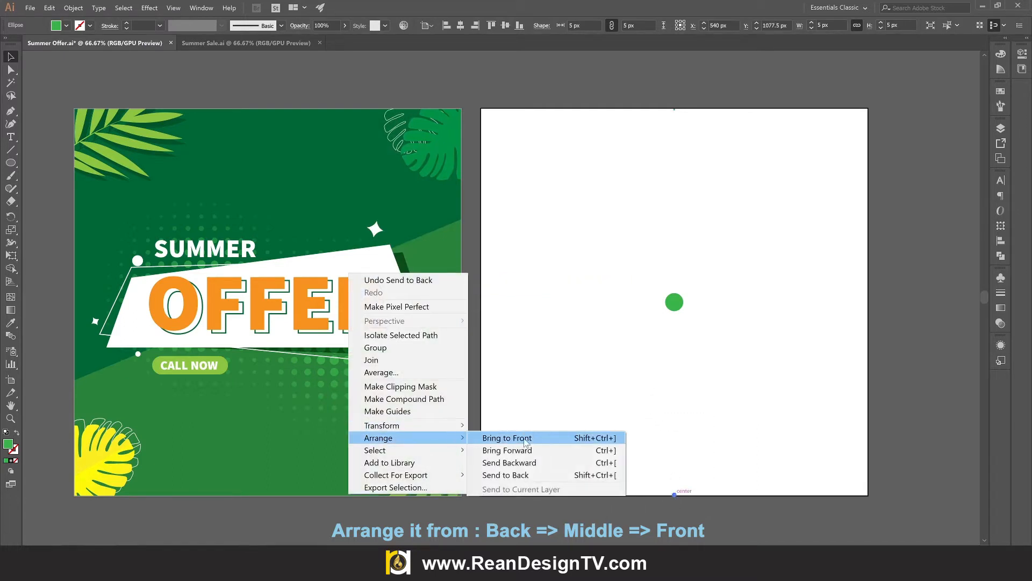
click(526, 439)
Make a blend from all three circles on the second artboard
drag(626, 92, 724, 514)
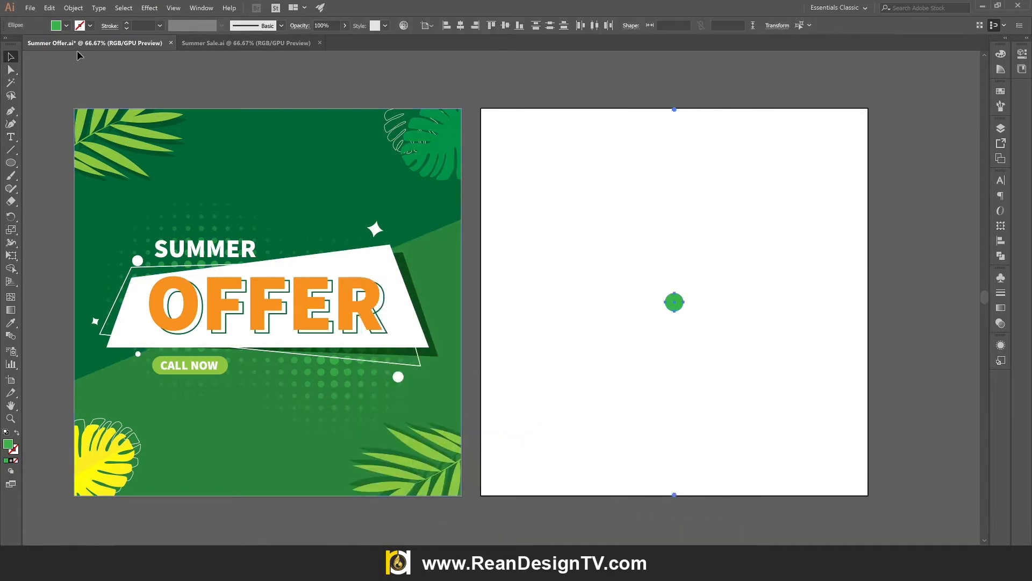
click(74, 8)
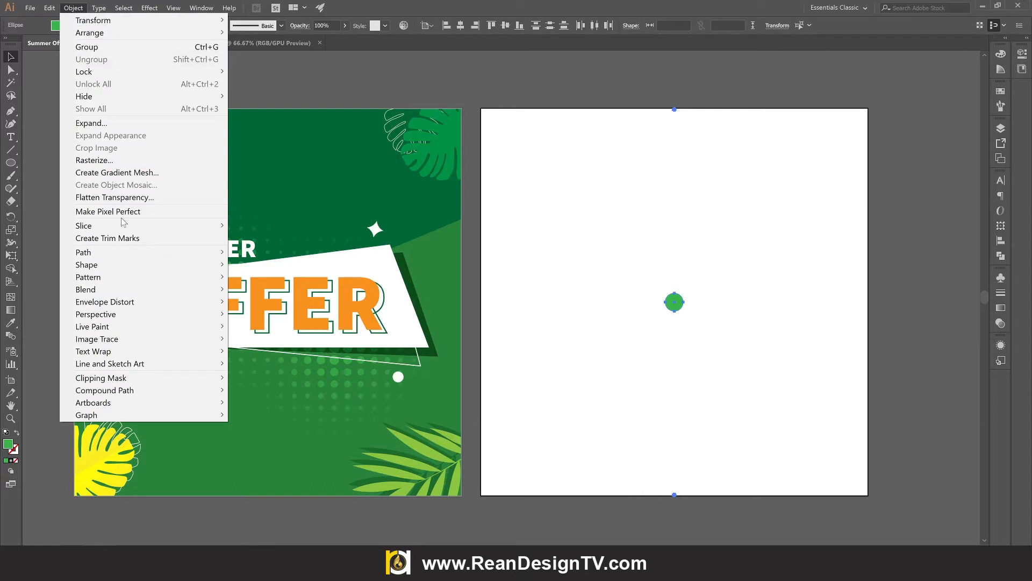
mouse_move(129, 290)
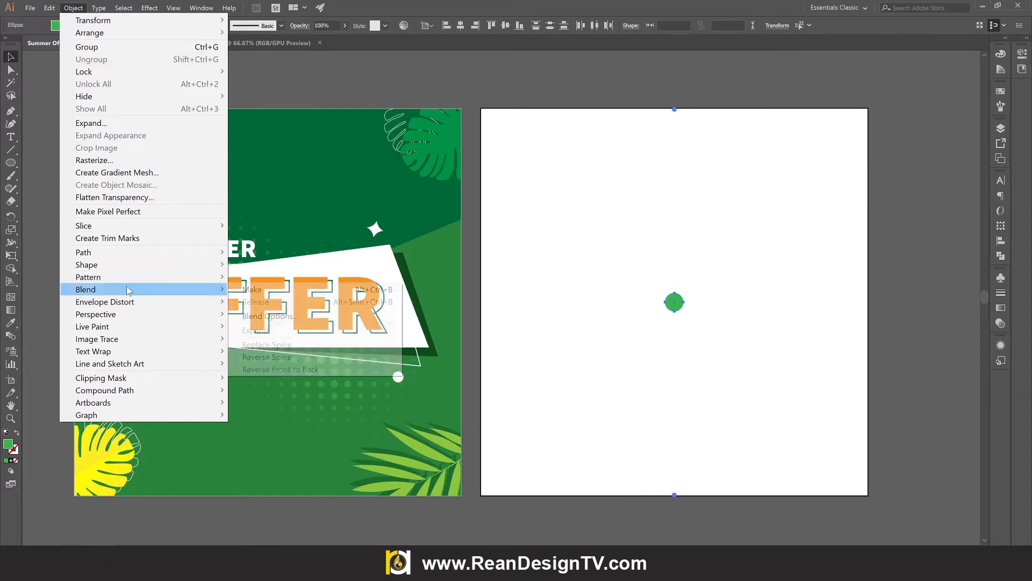
click(272, 291)
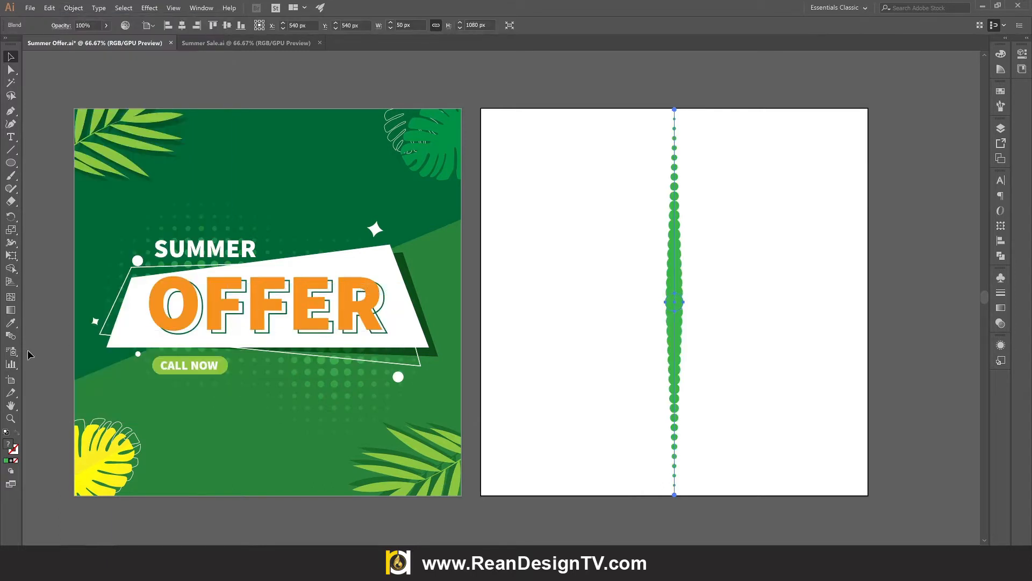
Set the blend's spacing to Specified Distance at 55 px, with the preview on
double_click(11, 336)
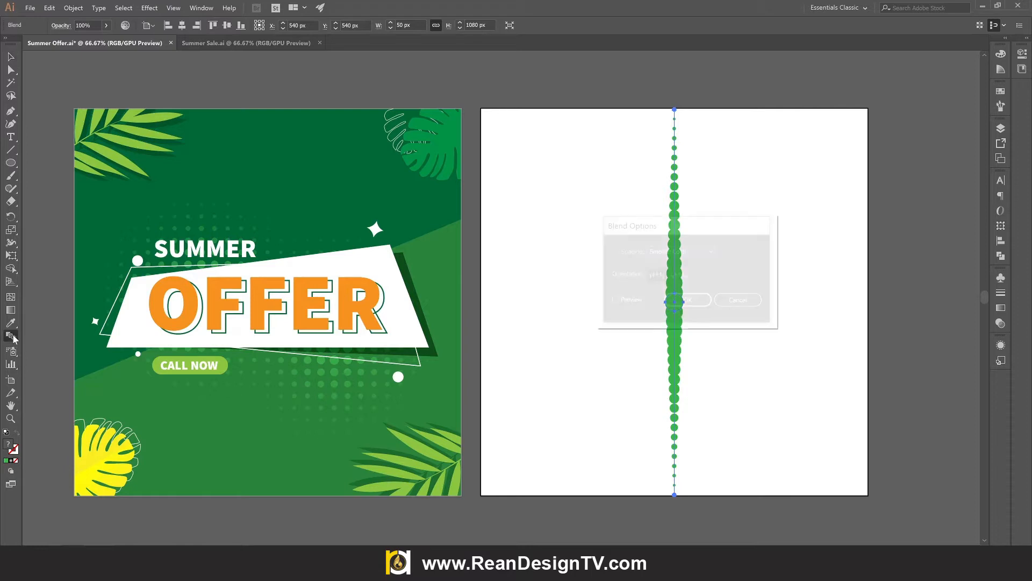
click(663, 255)
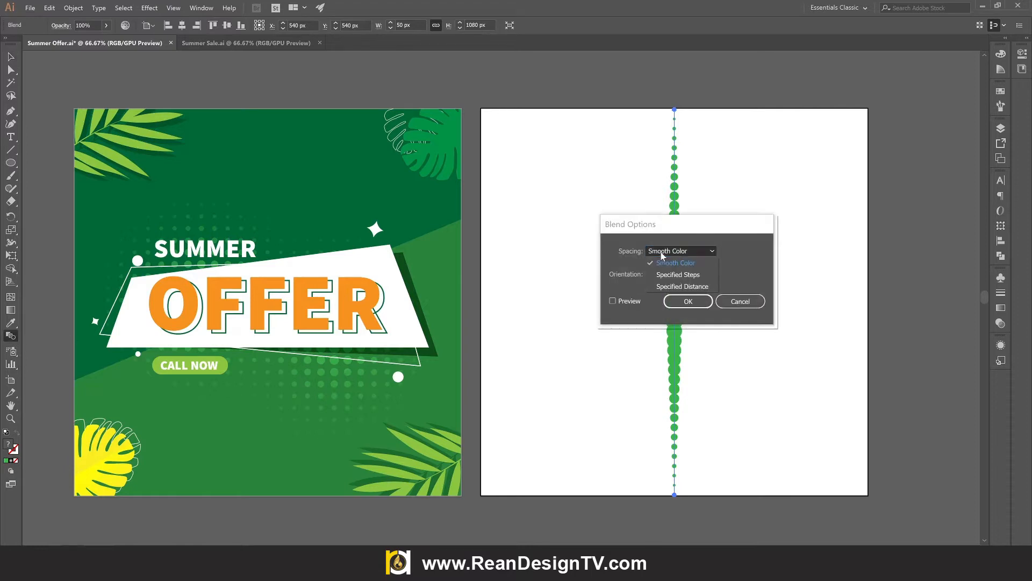
click(667, 285)
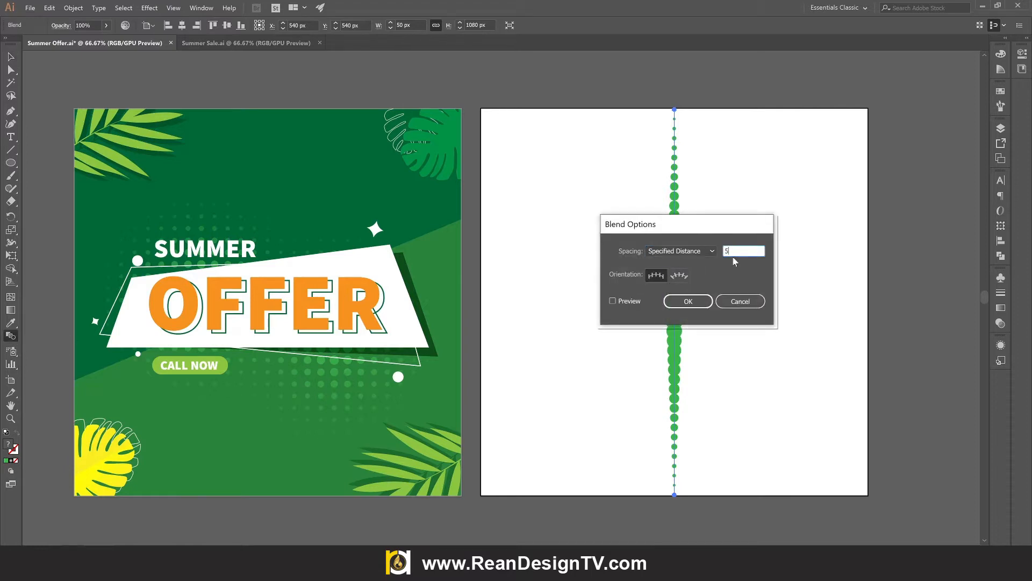
click(622, 299)
drag(685, 228, 826, 220)
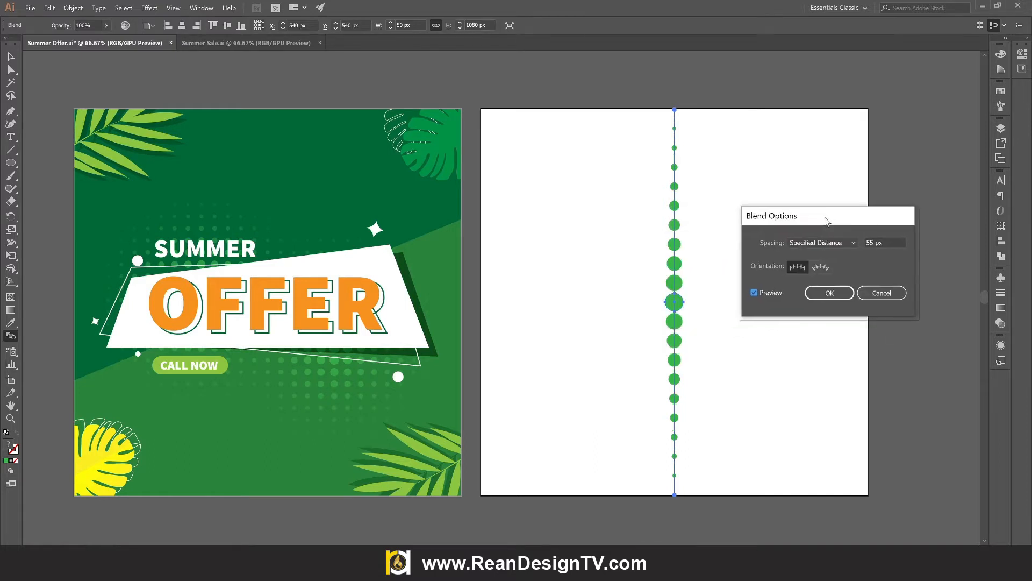
Change the blend's specified distance to 70 px and refresh the preview
double_click(885, 240)
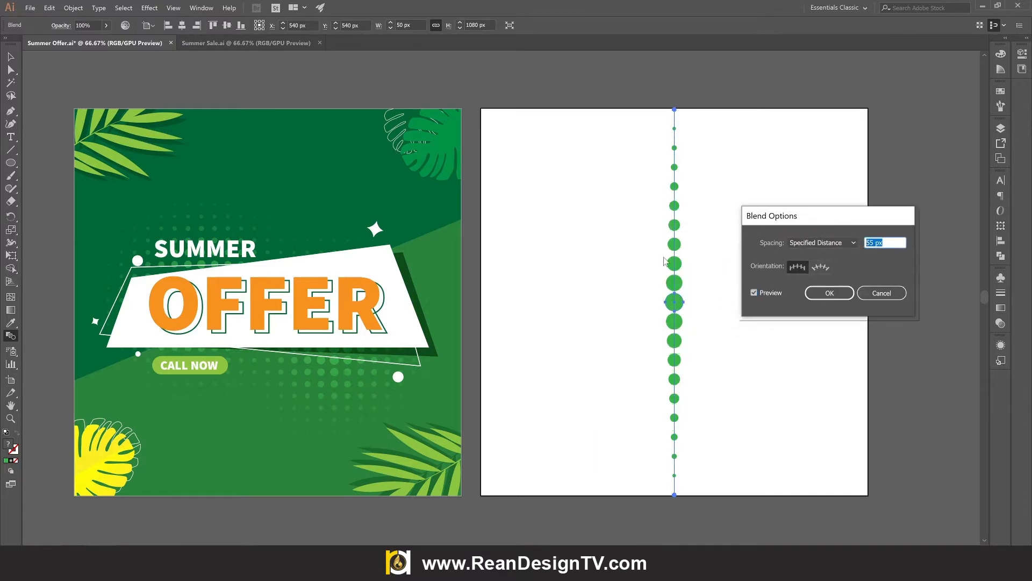
text(5)
key(BackSpace)
text(70)
click(753, 293)
click(754, 292)
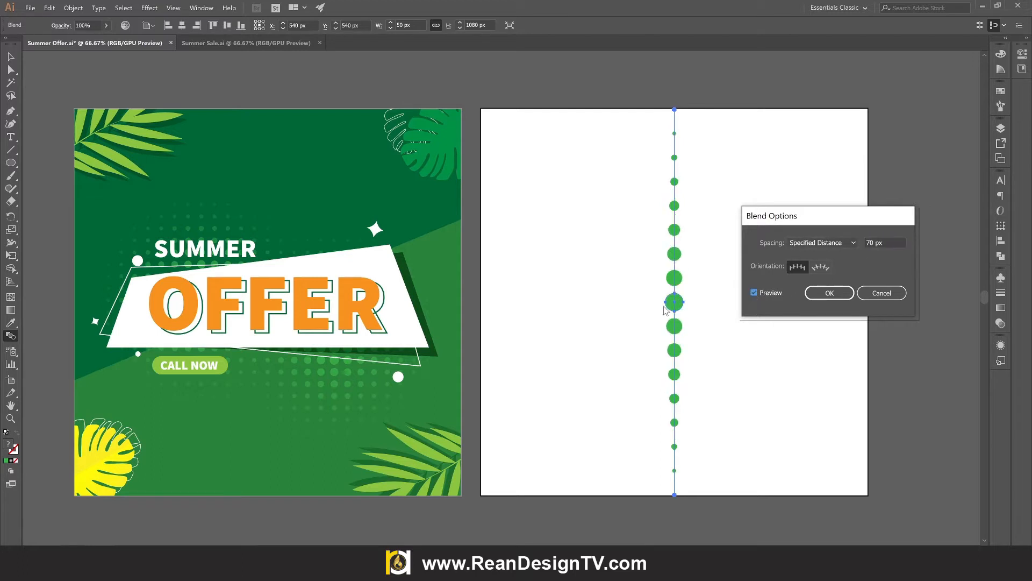
Set the blend's specified distance back to 55 px and apply the blend options
drag(882, 243, 815, 245)
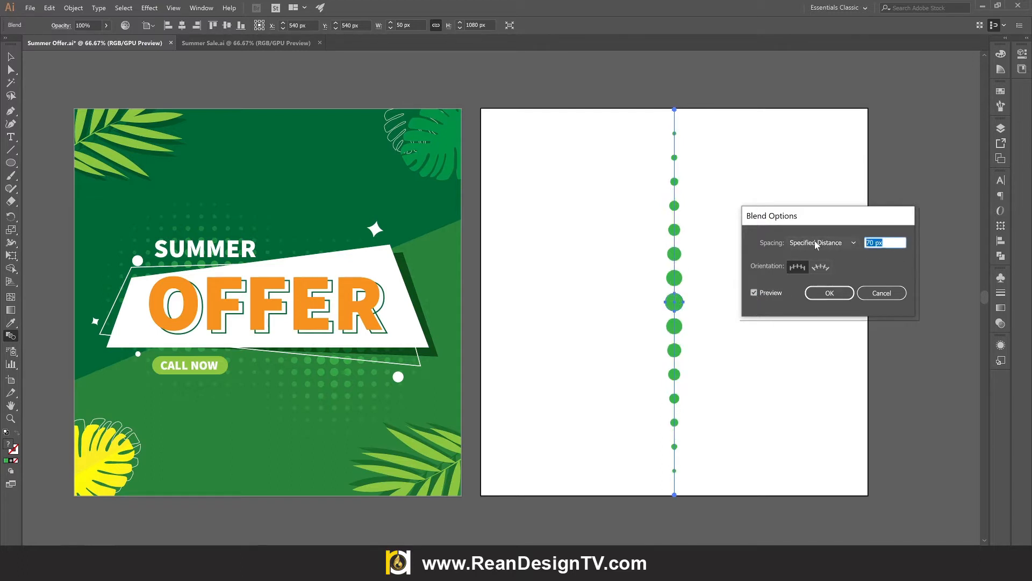
text(55)
click(829, 293)
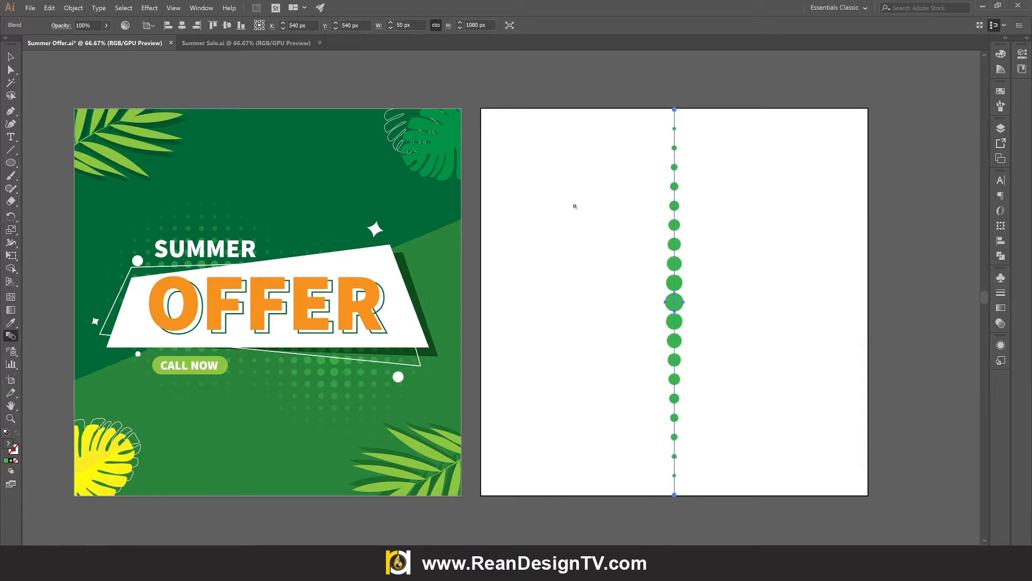
Place a copy of the blended dot column to its left, centred at X 350 px and Y 540 px
key(v)
click(719, 331)
click(679, 305)
drag(684, 304, 618, 305)
Shrink the large middle circle inside the copied blend to 5 px wide and 5 px high, and leave isolation mode
double_click(613, 302)
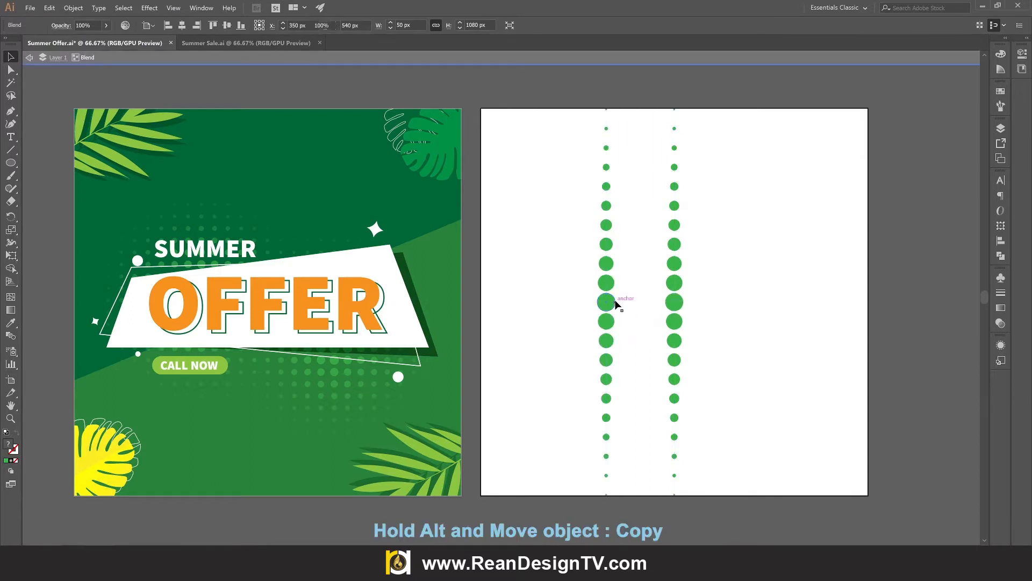
click(828, 25)
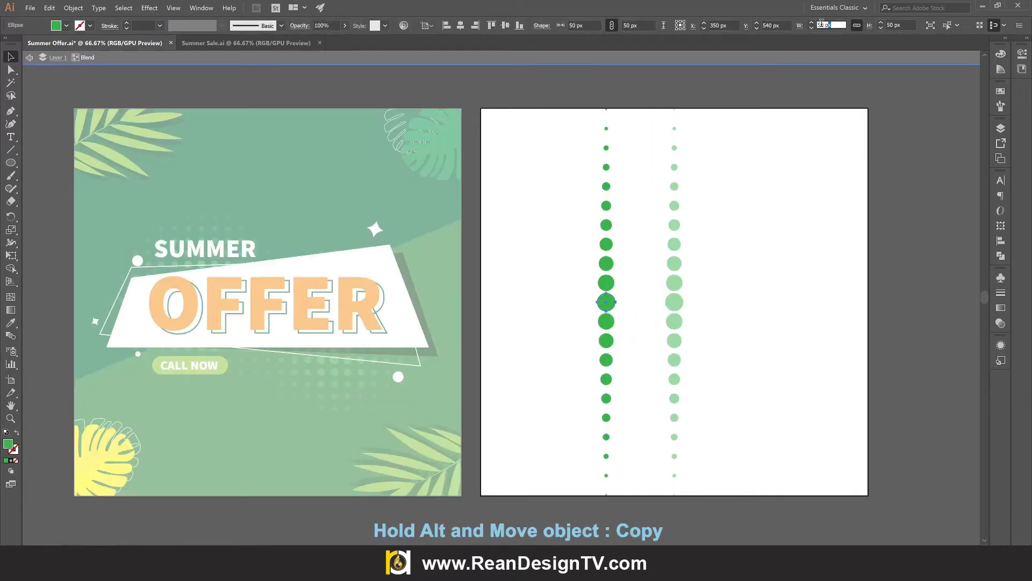
text(5)
click(911, 23)
double_click(797, 230)
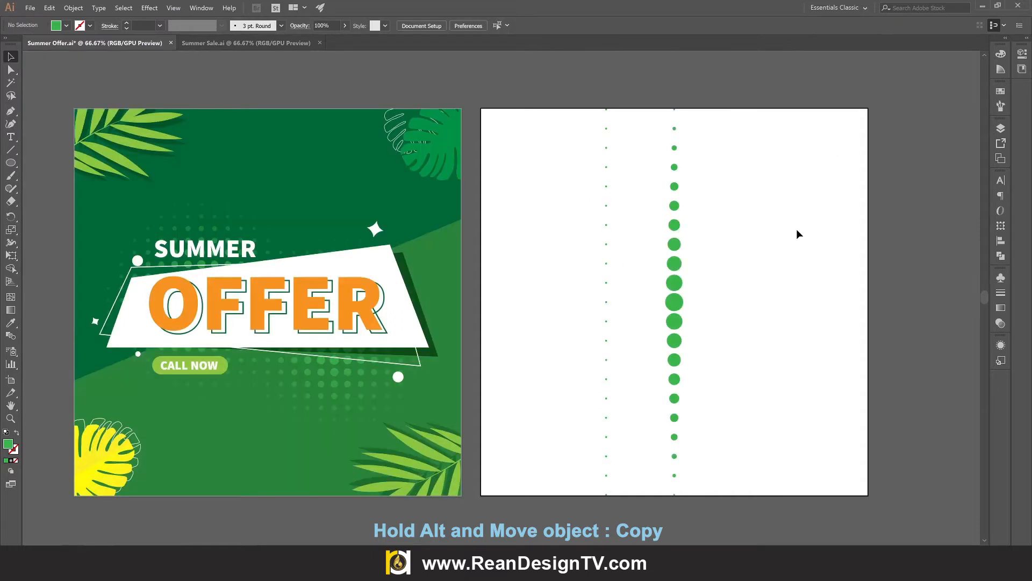
Align the column of small dots to the left edge of the second artboard
drag(581, 237, 618, 309)
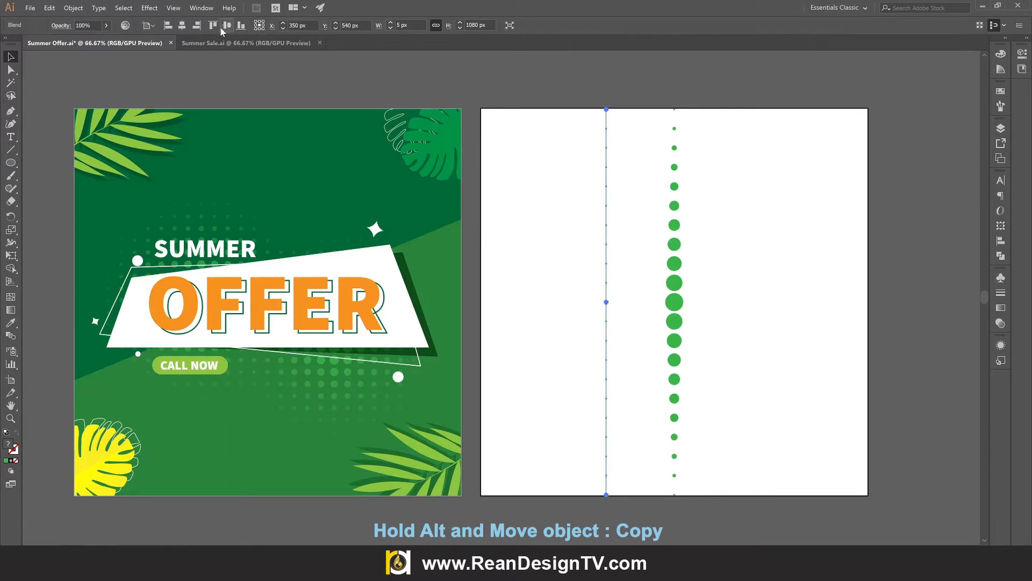
click(166, 27)
click(546, 249)
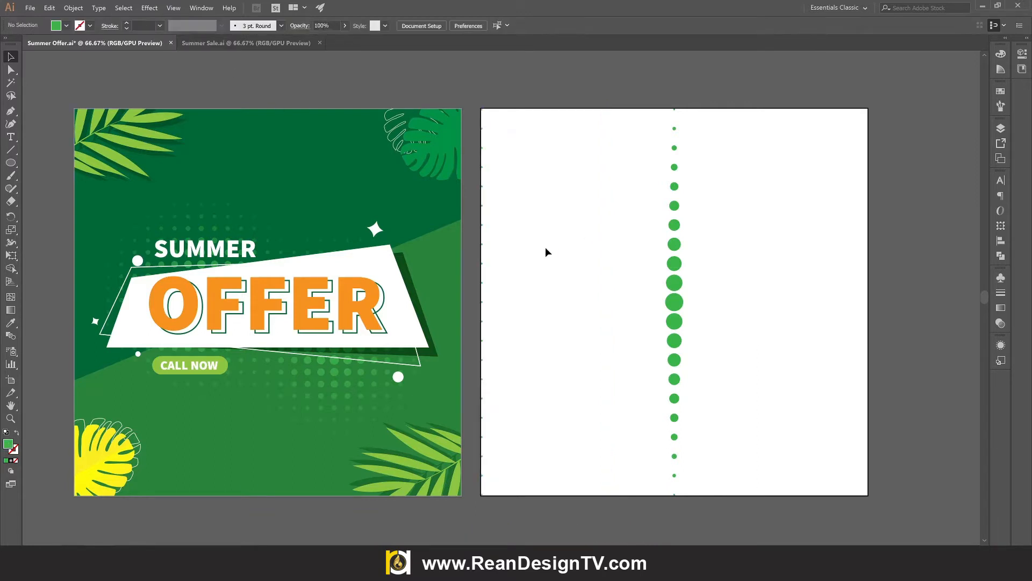
Duplicate the small-dot column across the second artboard and align the copy to the artboard's right edge
drag(482, 308, 835, 326)
click(198, 26)
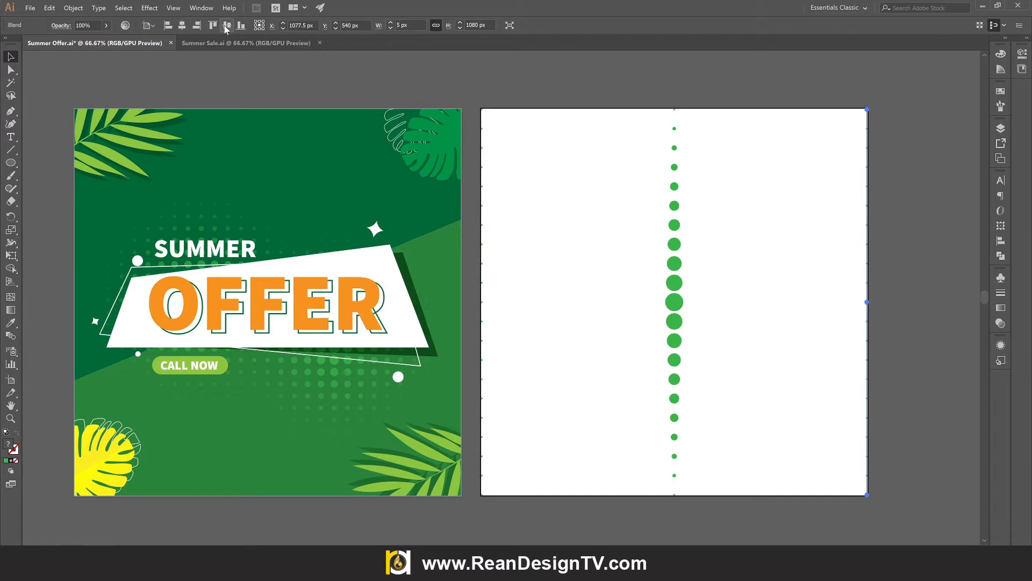
click(524, 252)
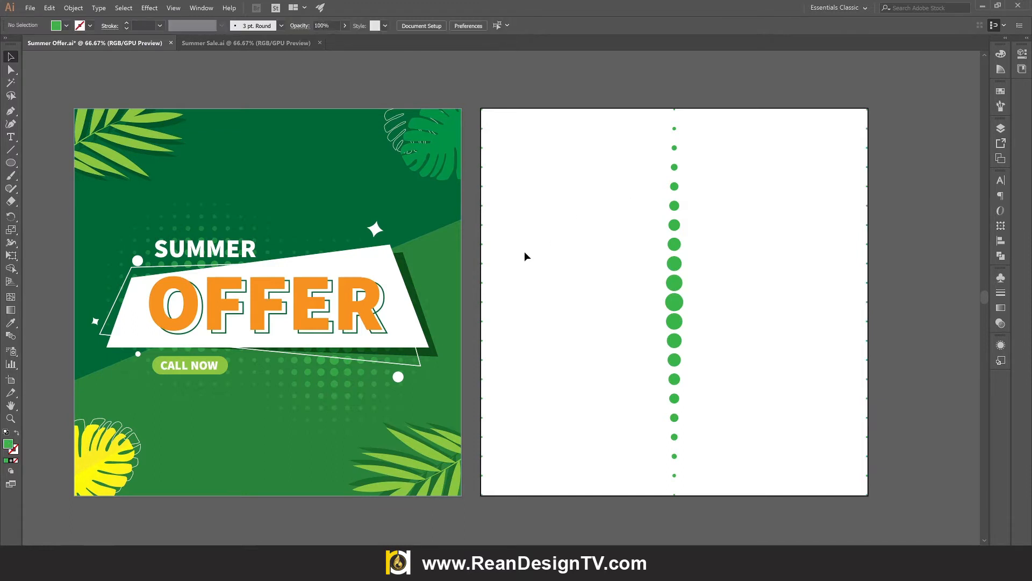
Send the small-dot column at the artboard's left edge to the back of the stacking order
drag(478, 306, 478, 307)
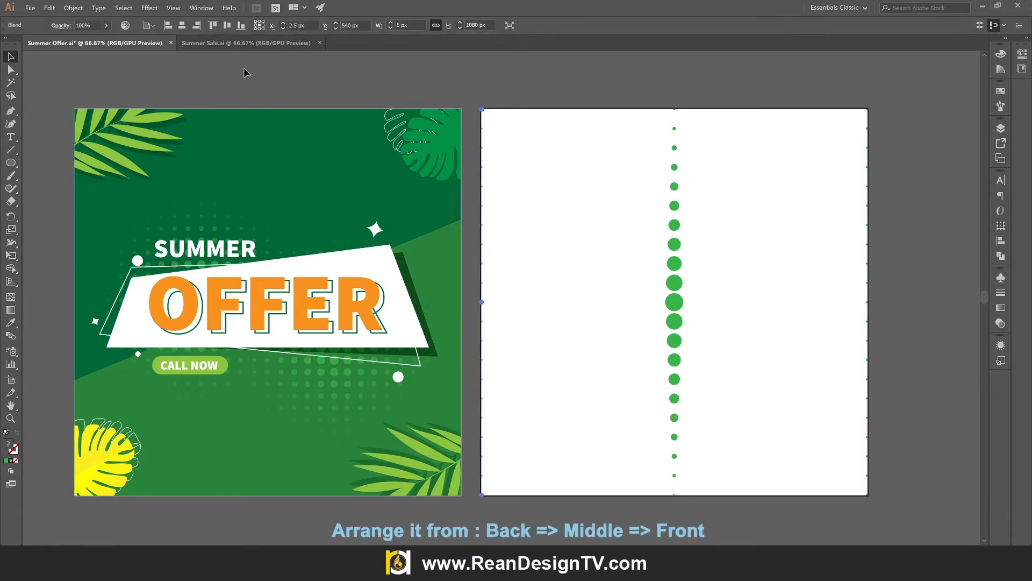
drag(912, 232, 482, 313)
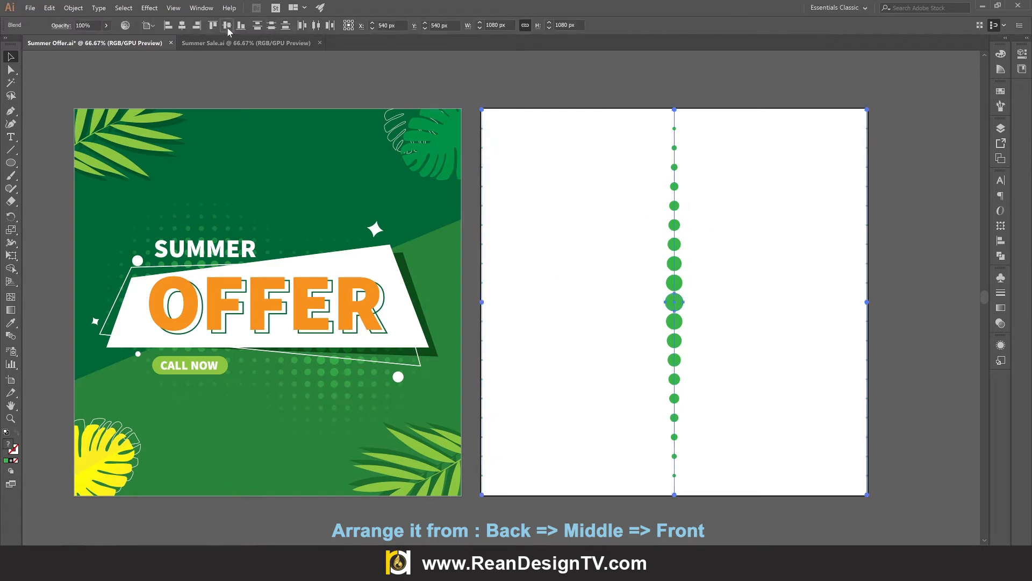
click(500, 308)
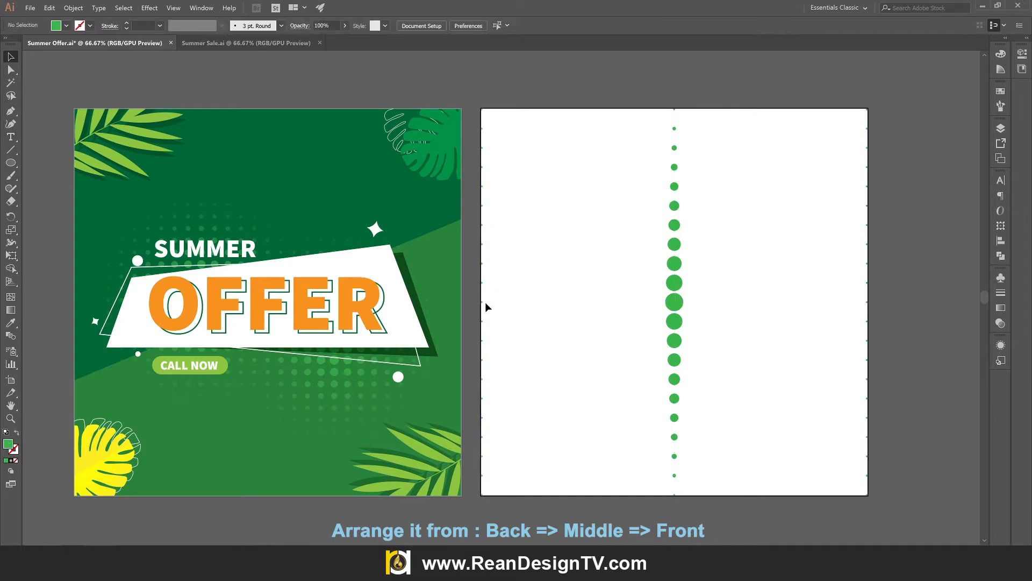
click(485, 302)
right_click(486, 257)
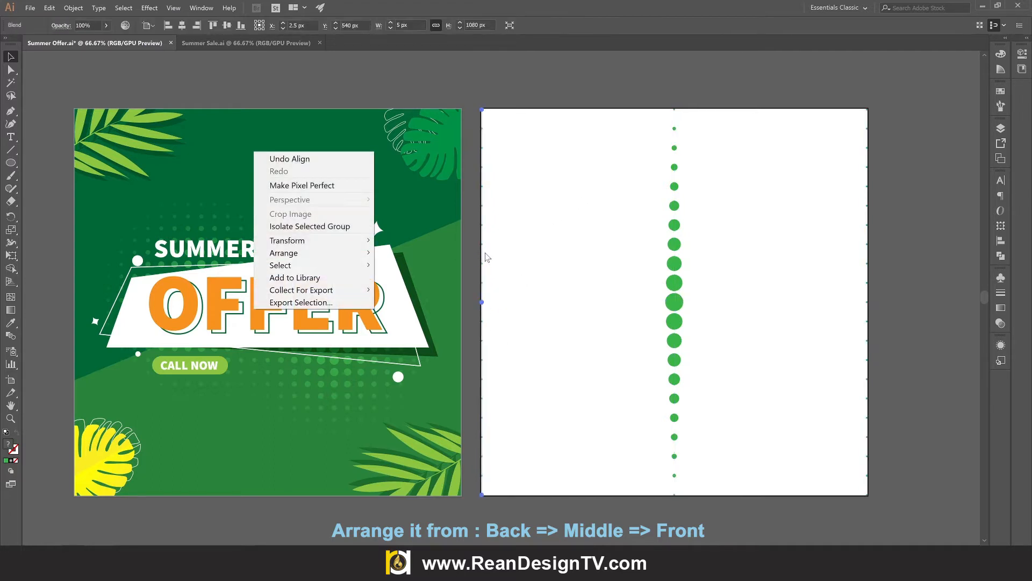
mouse_move(332, 256)
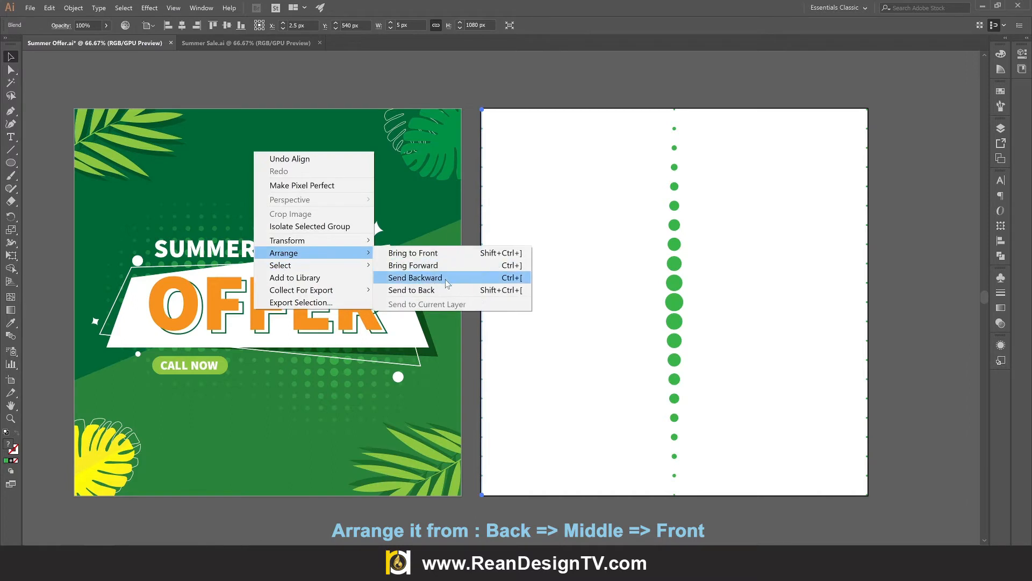
click(422, 291)
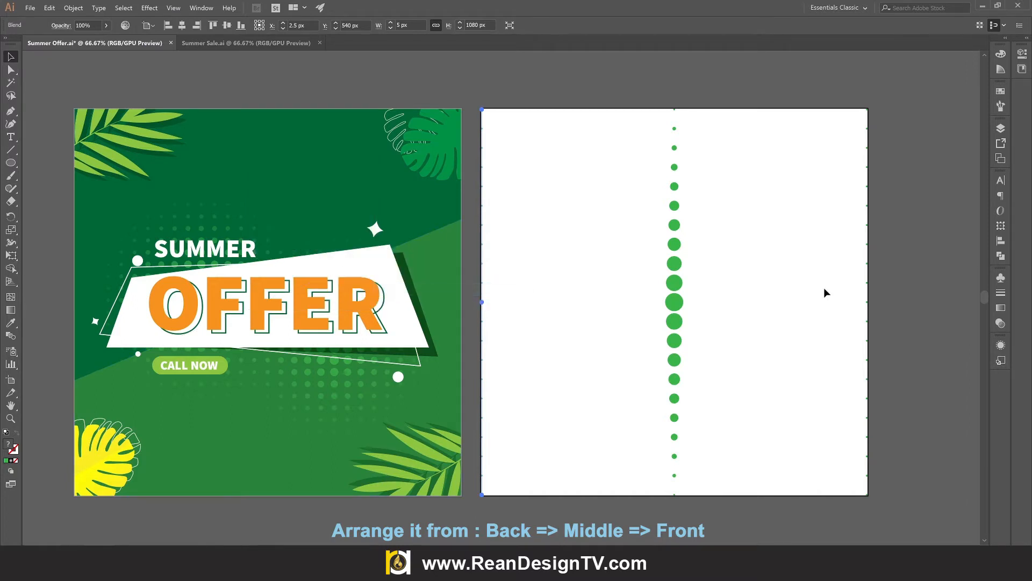
Bring the small-dot column at the artboard's right edge to the front of the stacking order
drag(820, 234, 872, 296)
right_click(869, 286)
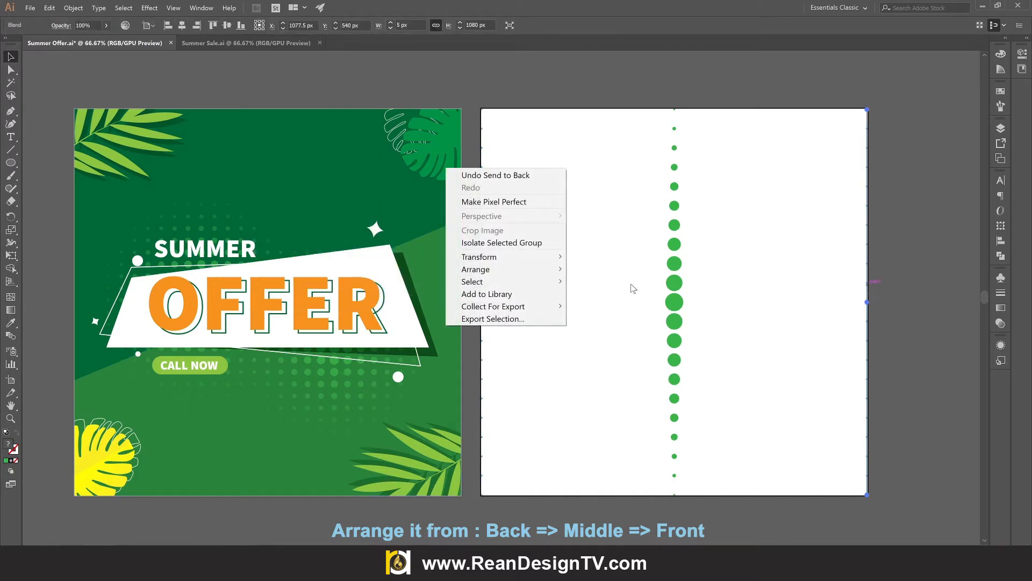
mouse_move(543, 269)
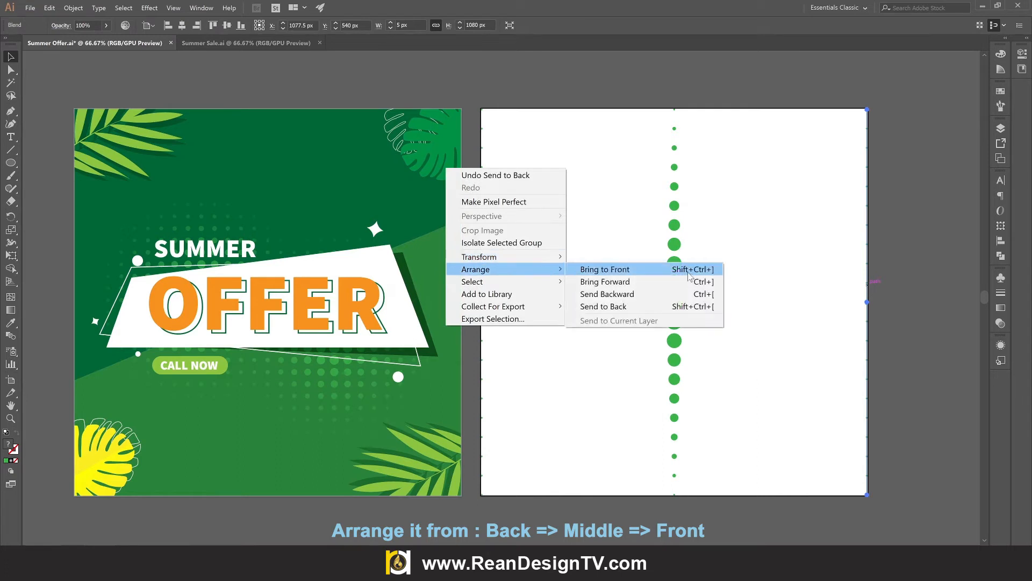
click(678, 270)
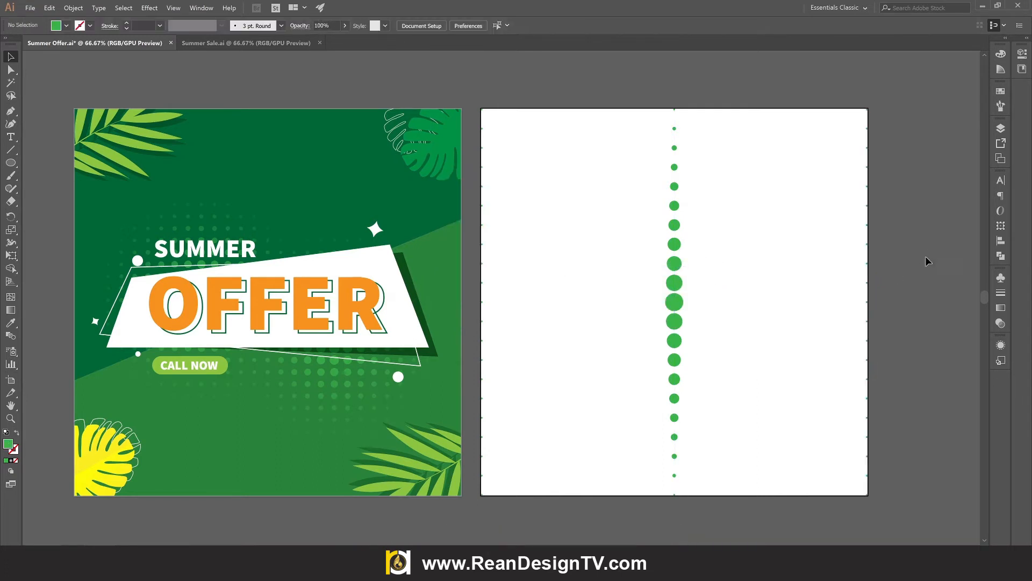
Expand all three dot-column blends on the second artboard into groups of circles
drag(925, 256, 470, 299)
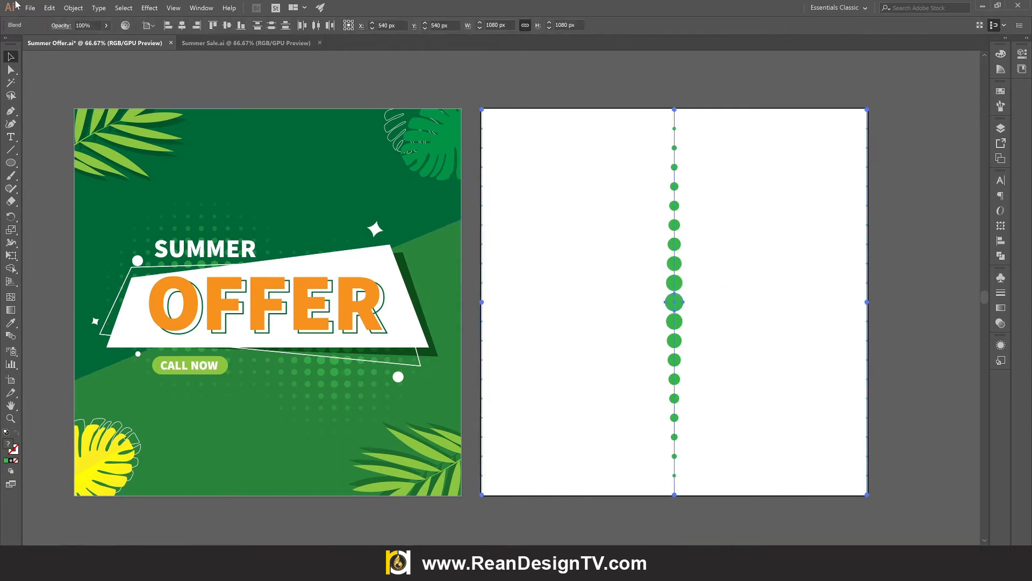
click(74, 8)
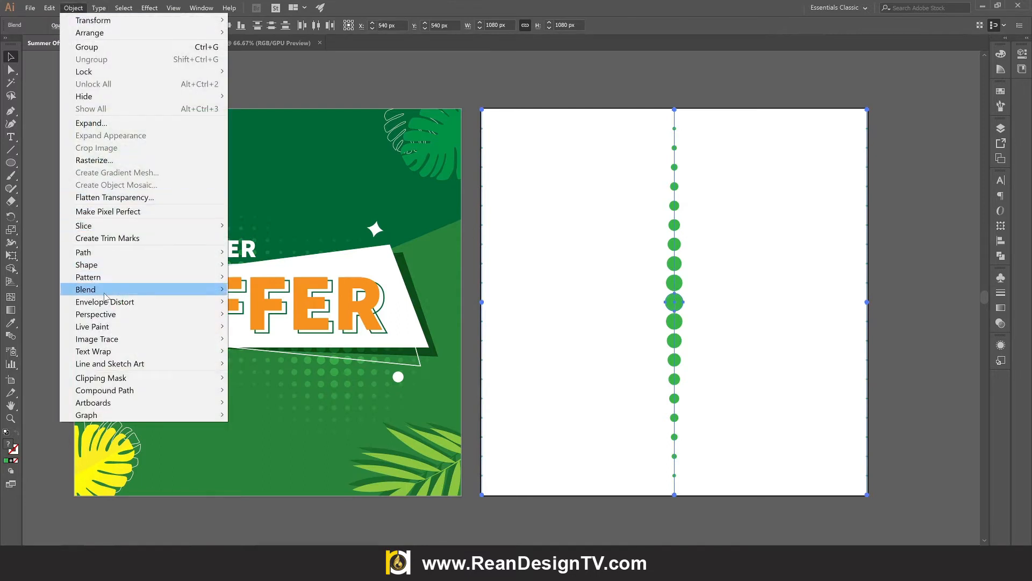
mouse_move(139, 290)
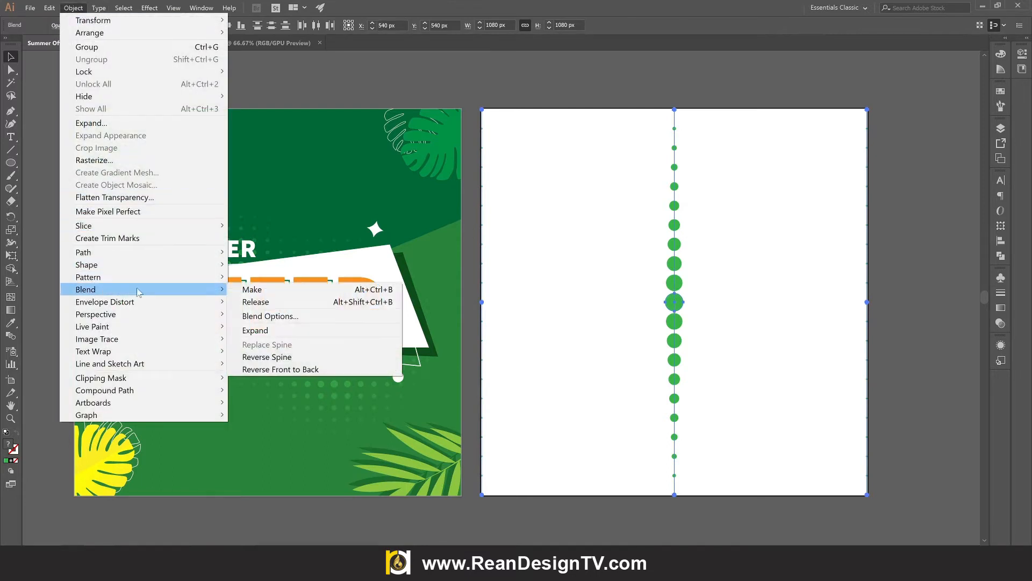
click(258, 333)
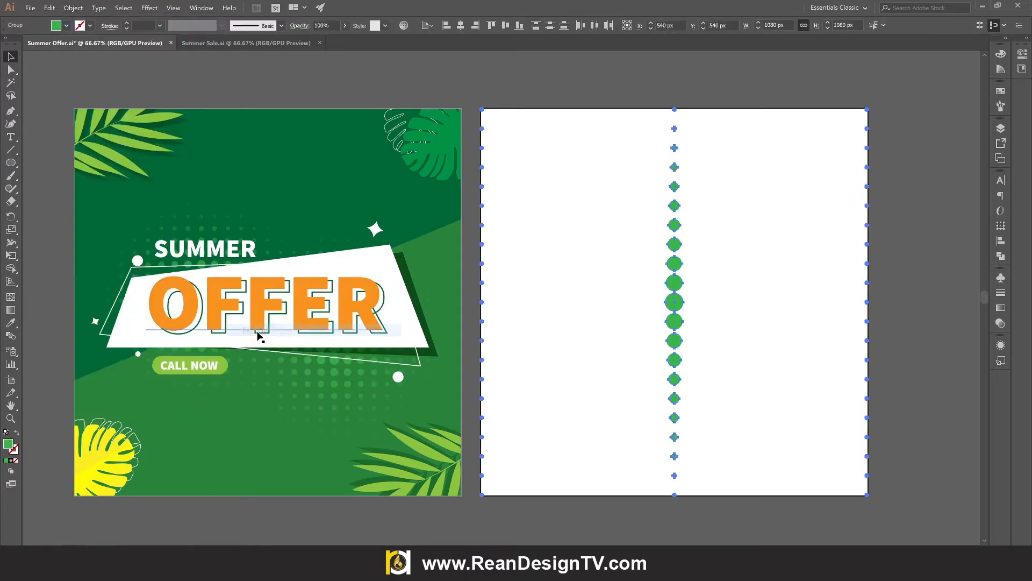
Make a blend across the three expanded dot columns to fill the second artboard
click(72, 8)
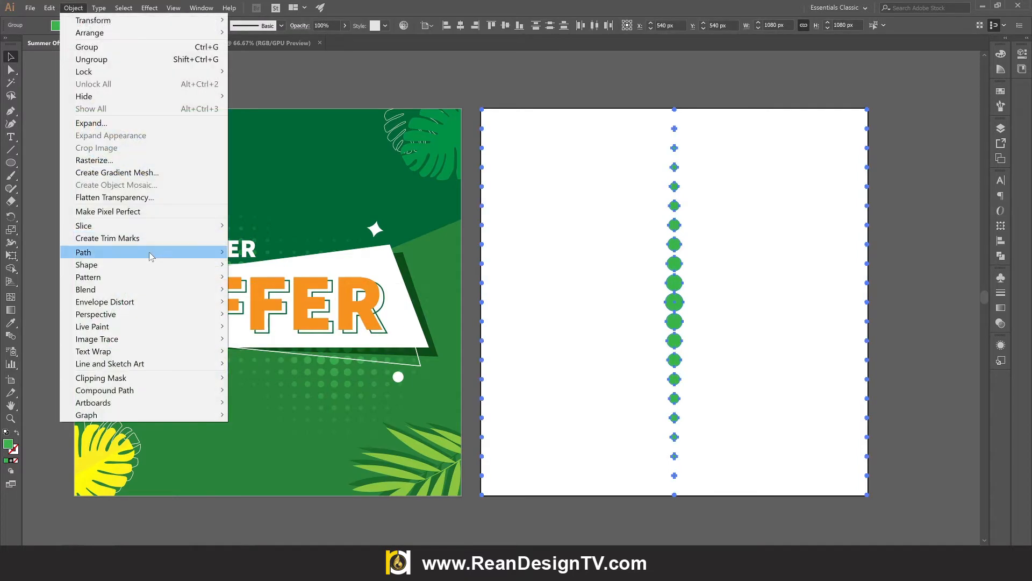
mouse_move(146, 289)
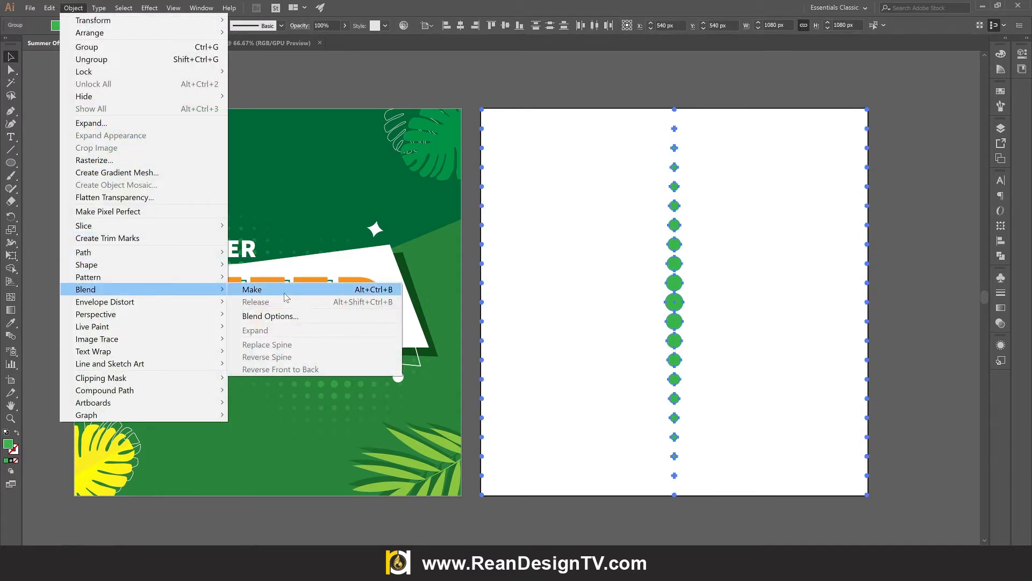
click(284, 291)
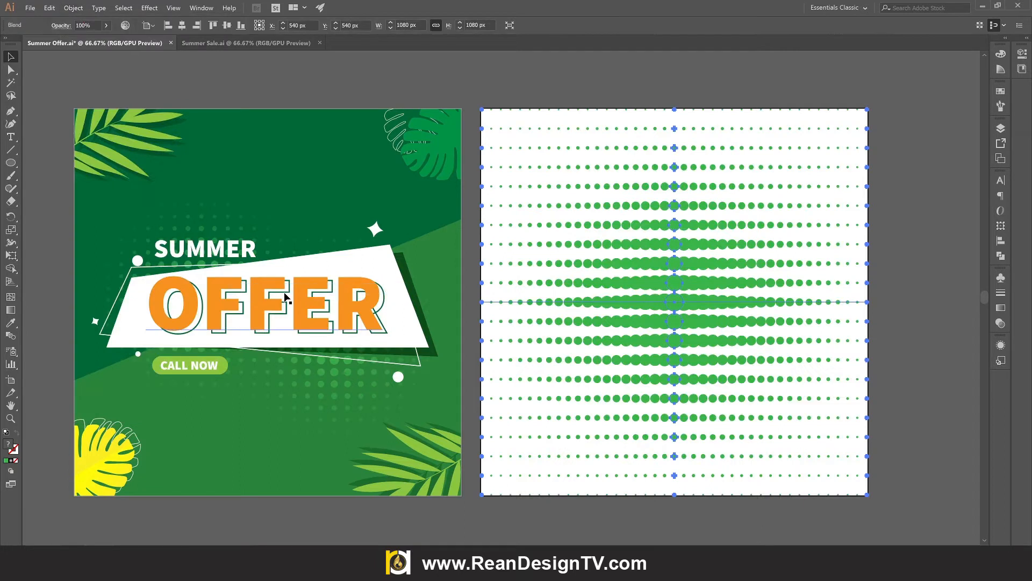
click(935, 230)
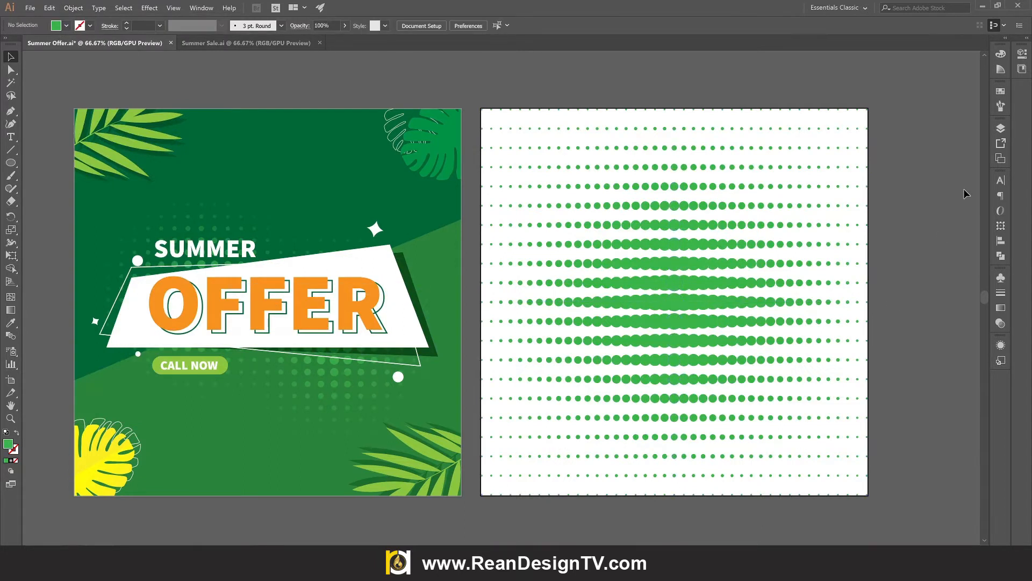
Set the new blend's spacing to Specified Distance at 55 px with the preview on, apply it, and deselect the pattern
click(713, 291)
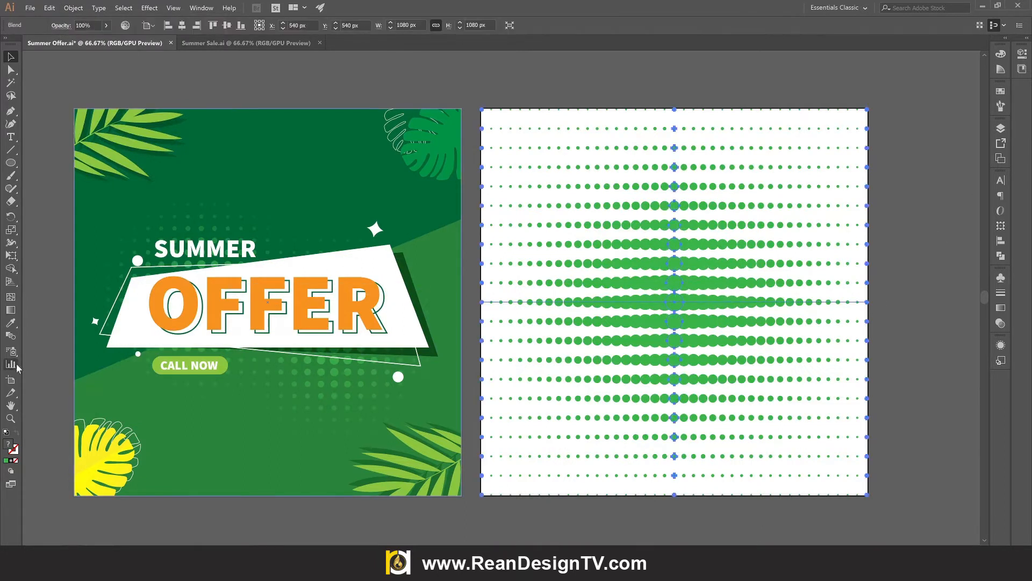
double_click(11, 336)
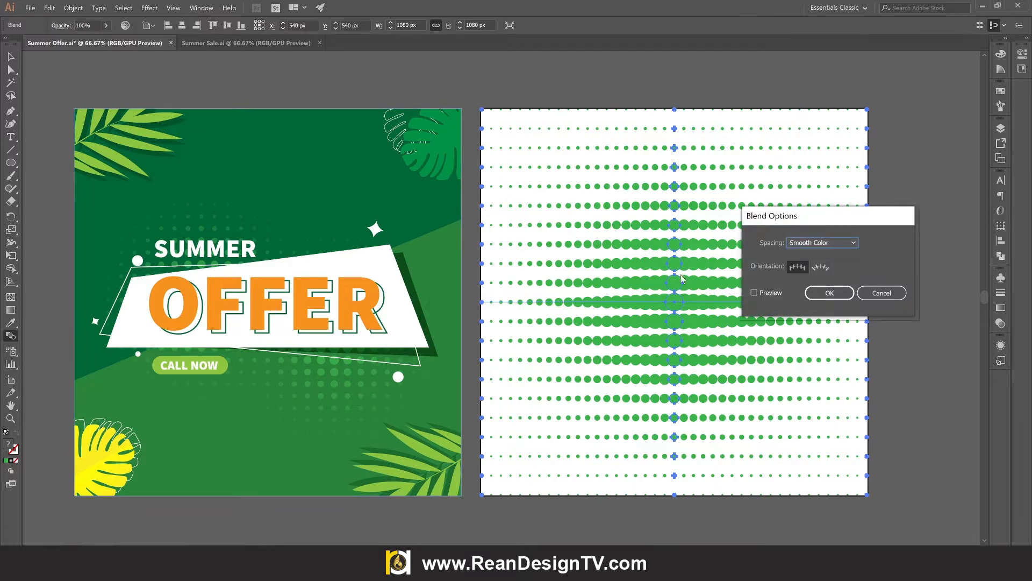
click(798, 245)
click(810, 277)
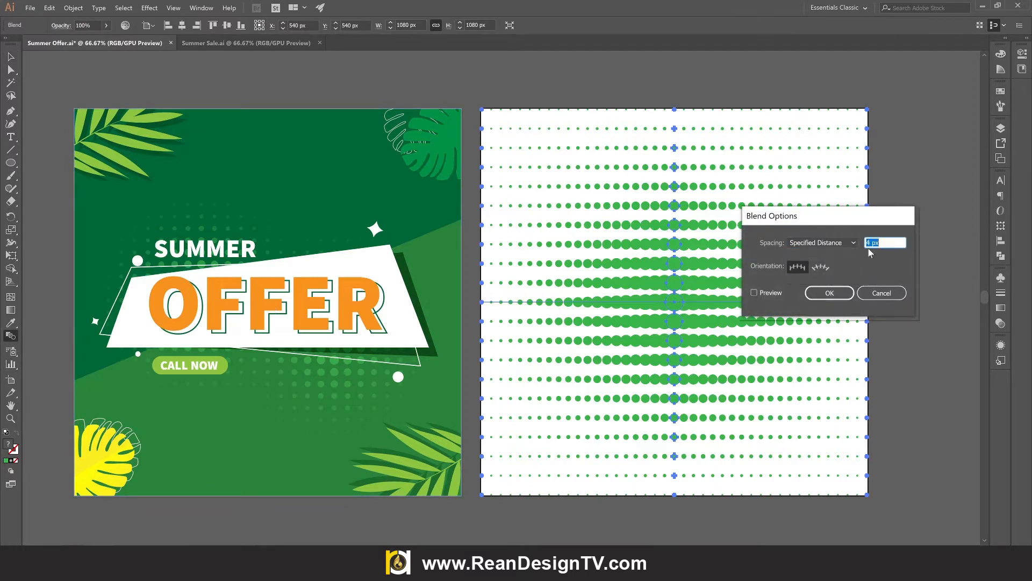
click(756, 292)
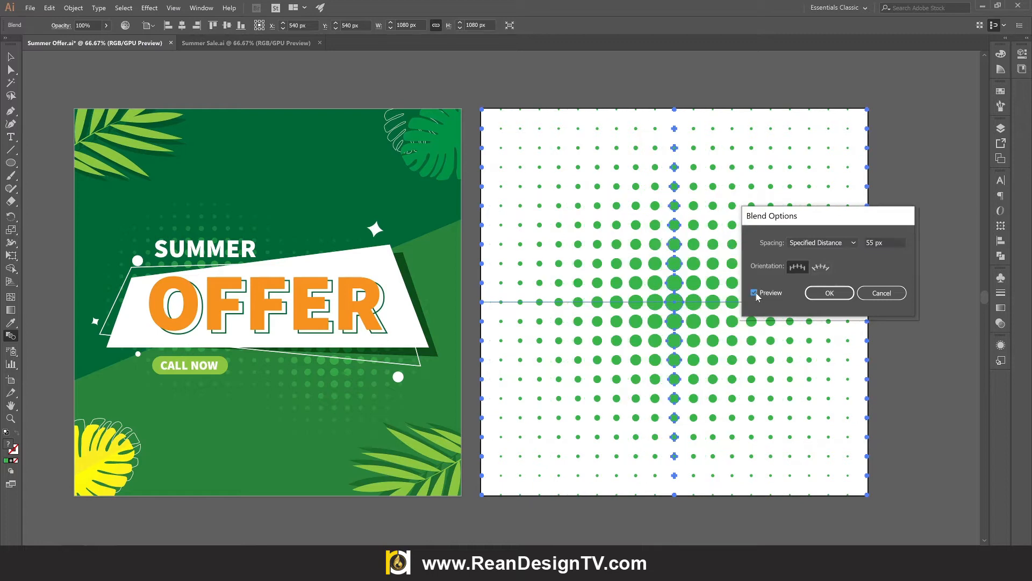
click(830, 294)
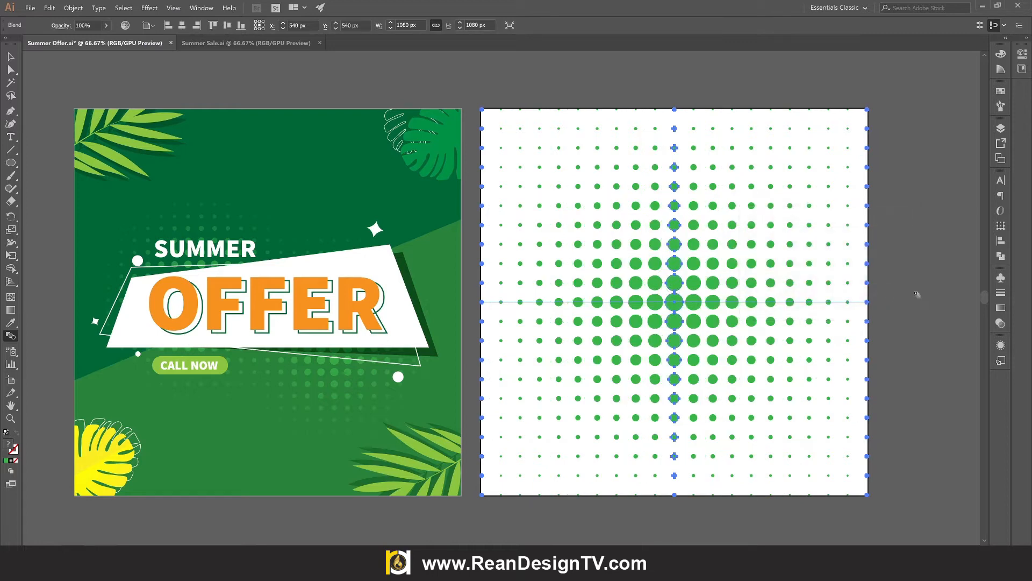
click(11, 56)
click(92, 73)
drag(928, 232, 892, 232)
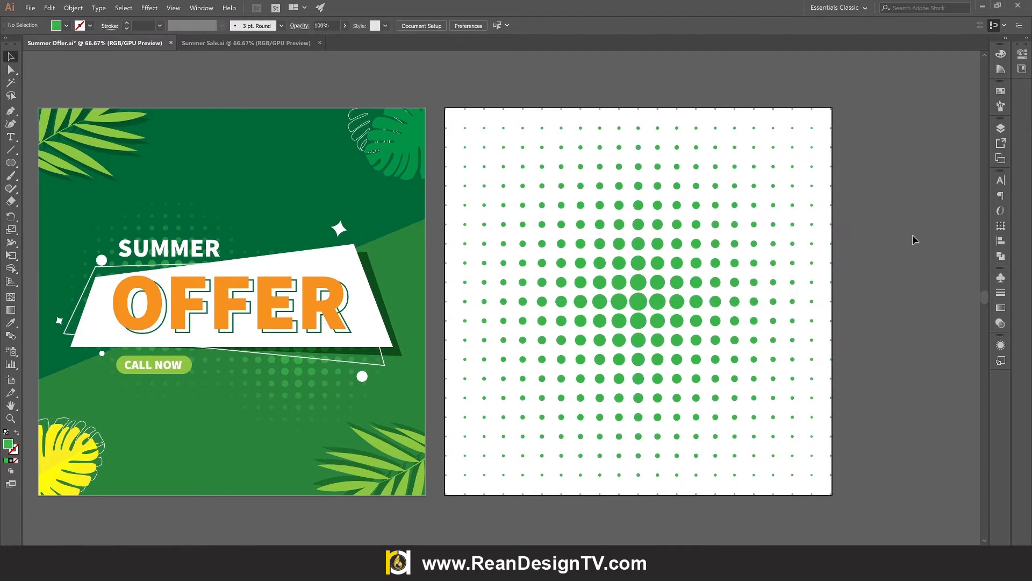
click(656, 292)
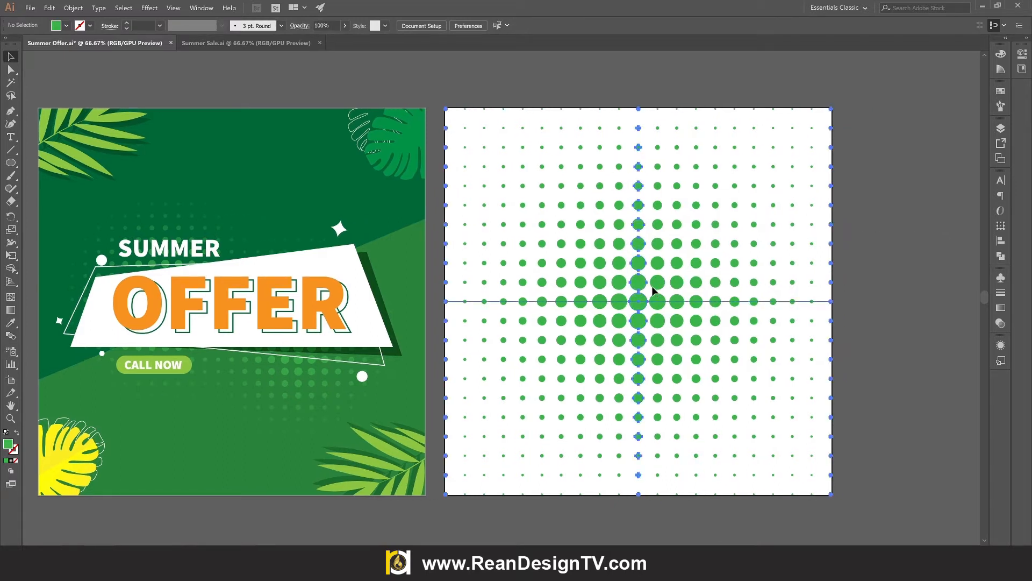
click(922, 281)
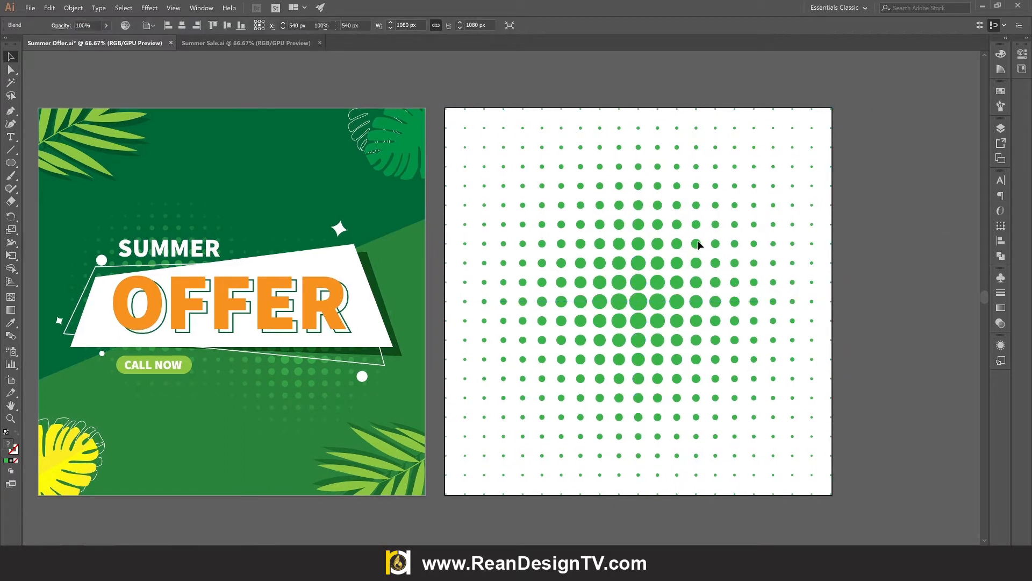
Draw a green circle about 1033 px in diameter over the dot pattern on the second artboard
click(10, 167)
drag(11, 166, 49, 189)
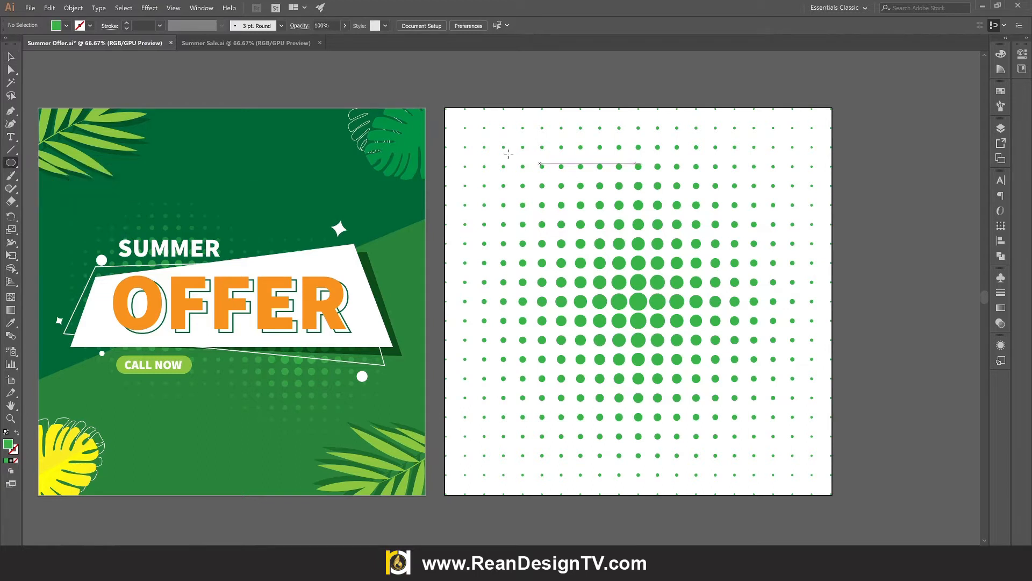
drag(456, 118, 826, 489)
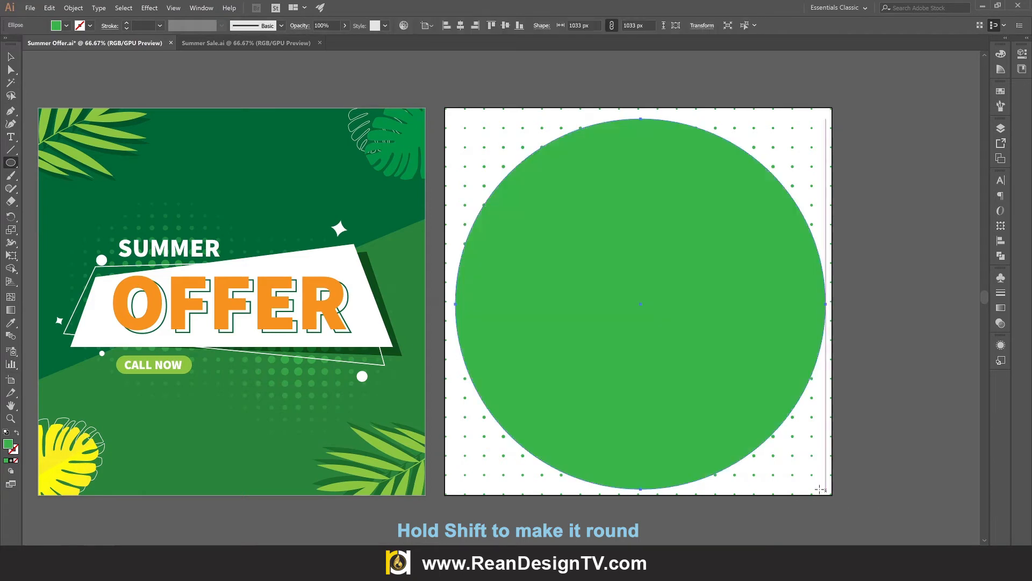
click(11, 56)
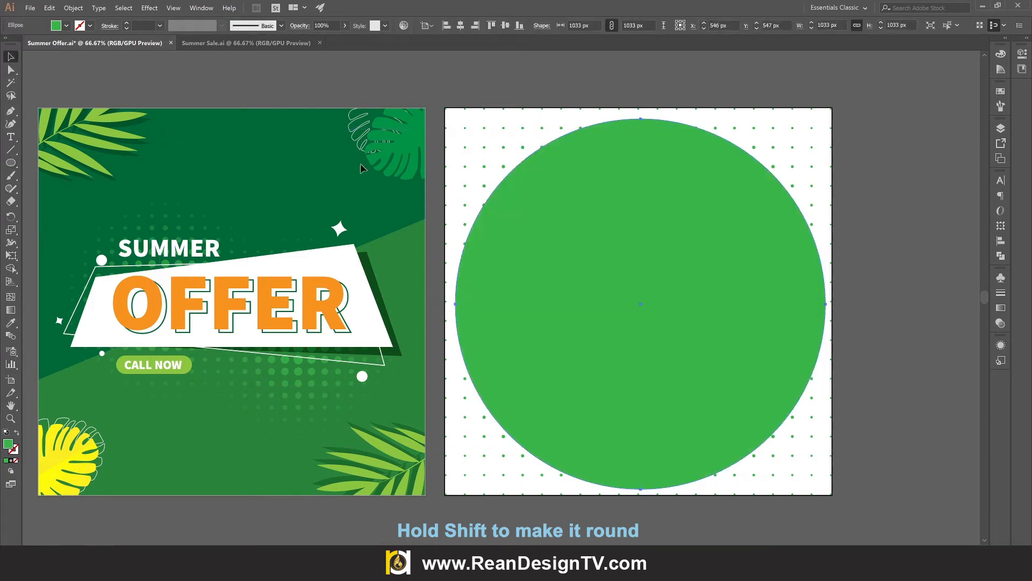
Move the big circle off the second artboard and expand the dot pattern blend with Object and Fill included
scroll(886, 373, down, 1)
scroll(886, 373, up, 1)
click(839, 348)
drag(489, 303, 919, 319)
click(689, 280)
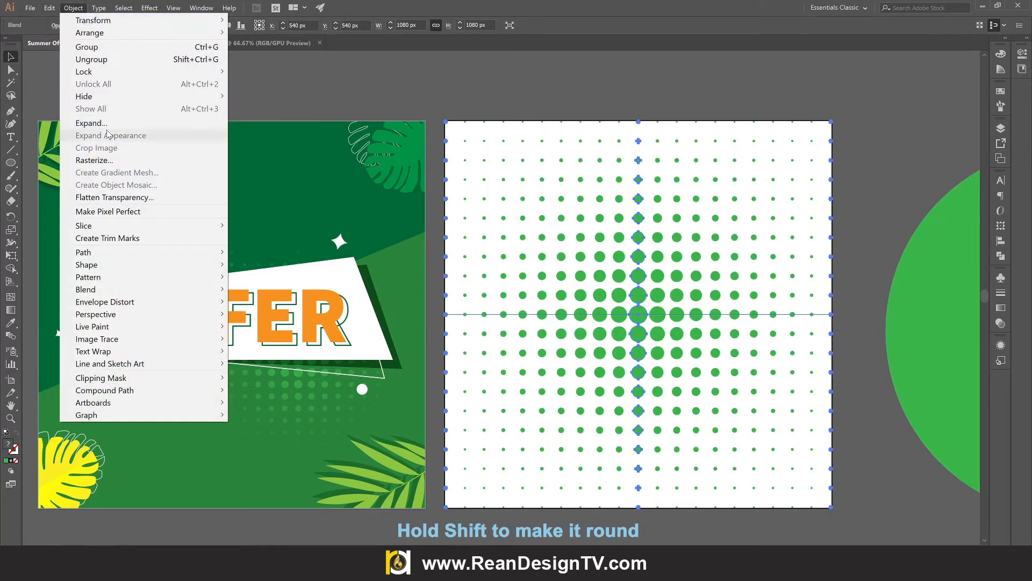
click(88, 123)
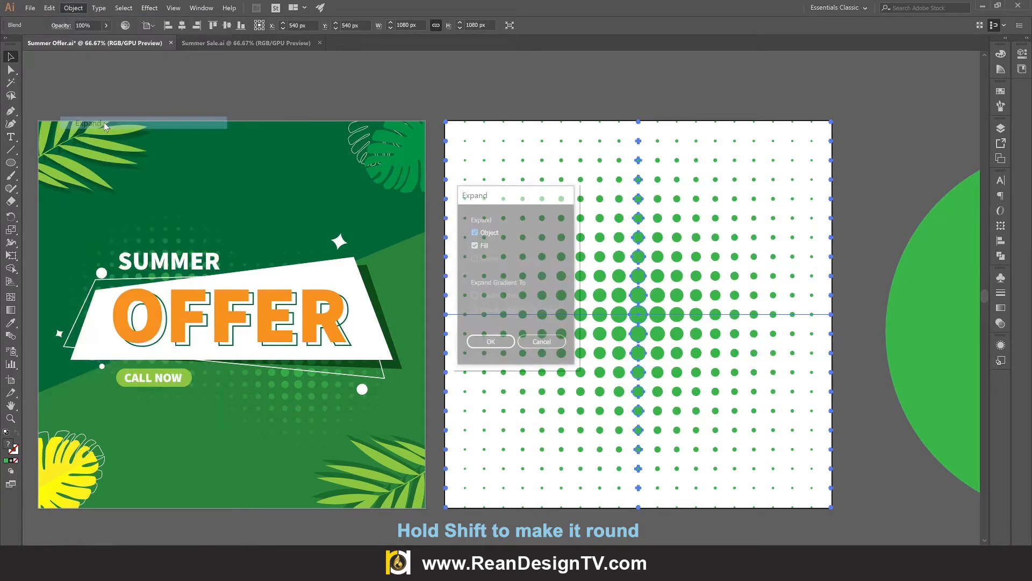
click(491, 343)
click(913, 205)
Move the big circle back over the dot pattern and fill it with the white-to-black gradient swatch
drag(923, 378, 573, 360)
drag(747, 295, 661, 300)
click(67, 26)
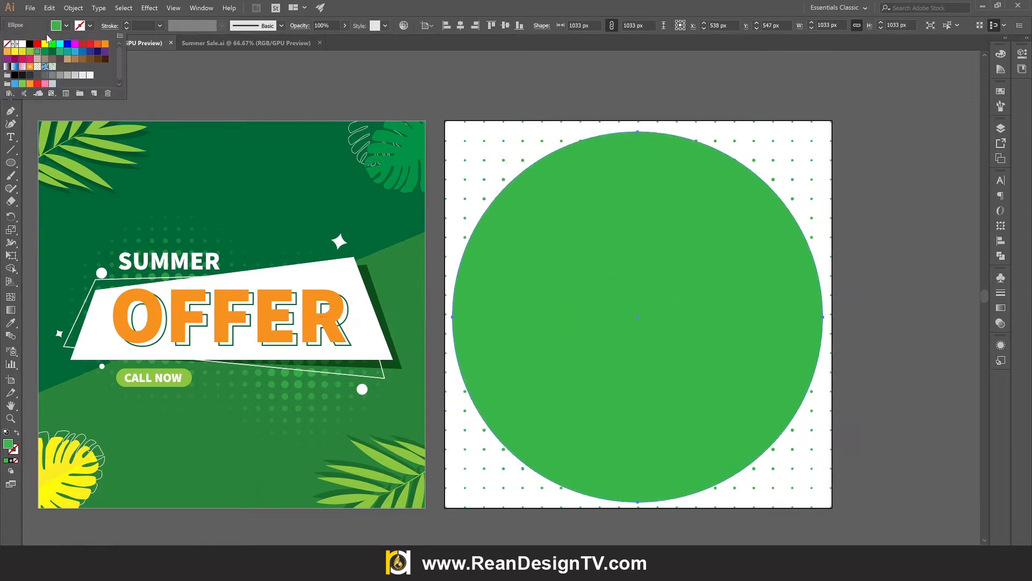
click(7, 66)
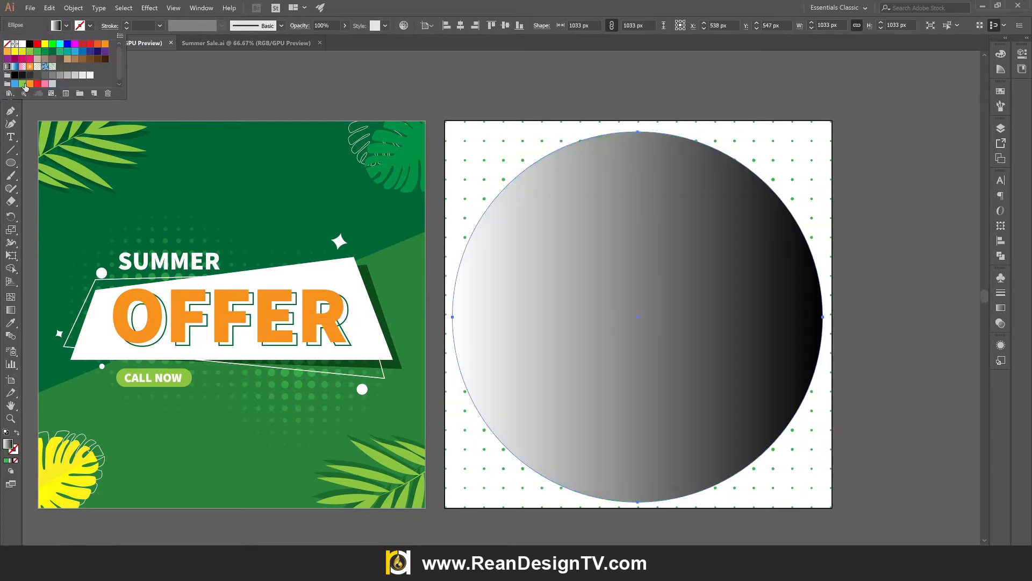
click(896, 223)
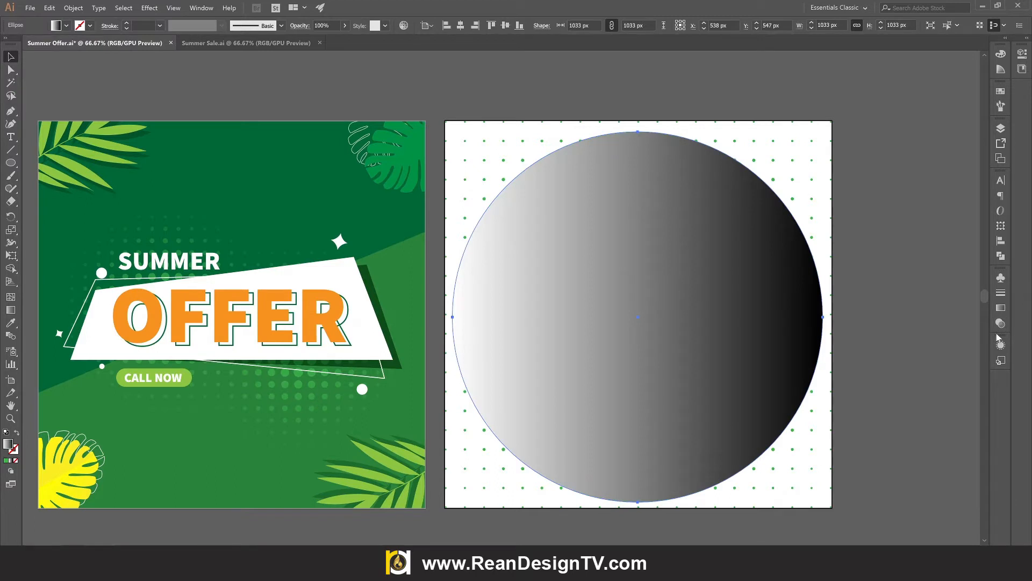
Change the big circle's gradient type to Radial, keeping the outer stop black
click(1001, 309)
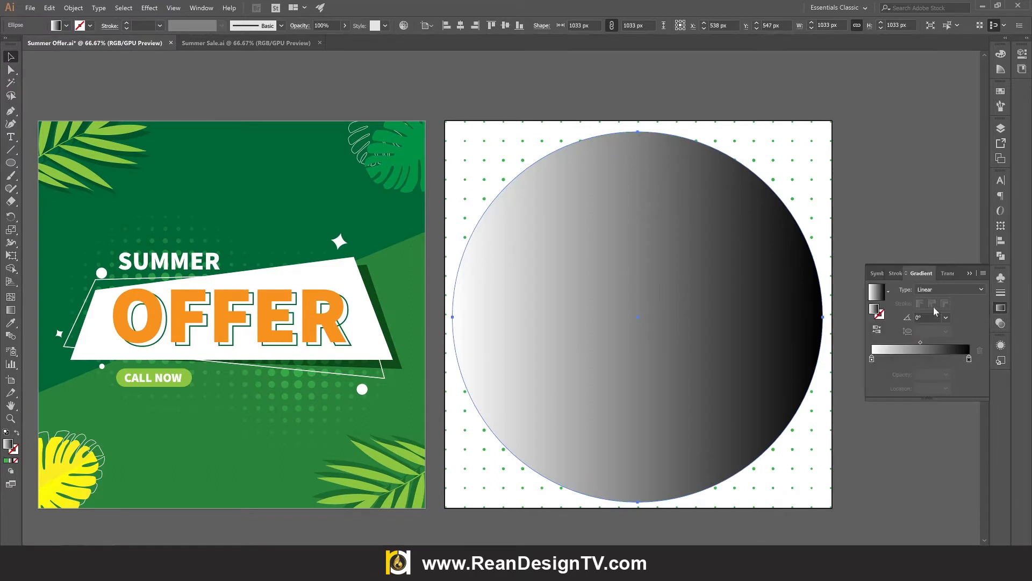
click(951, 290)
click(936, 299)
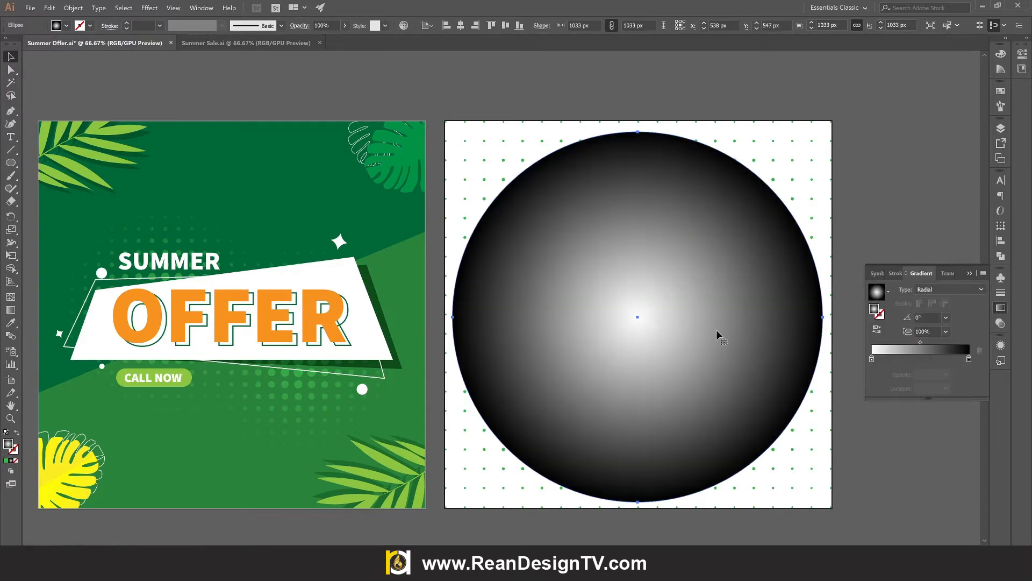
click(970, 359)
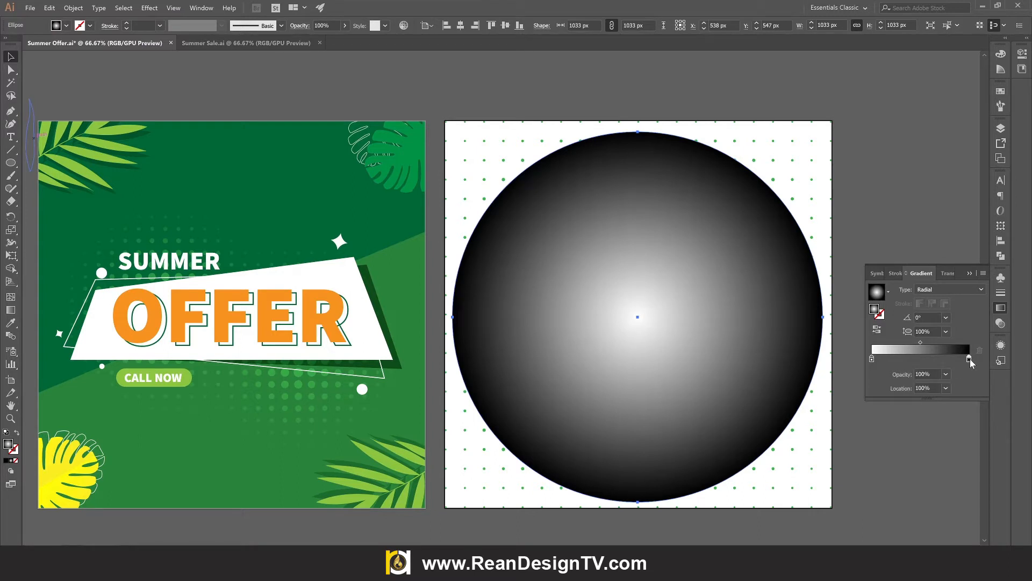
double_click(970, 359)
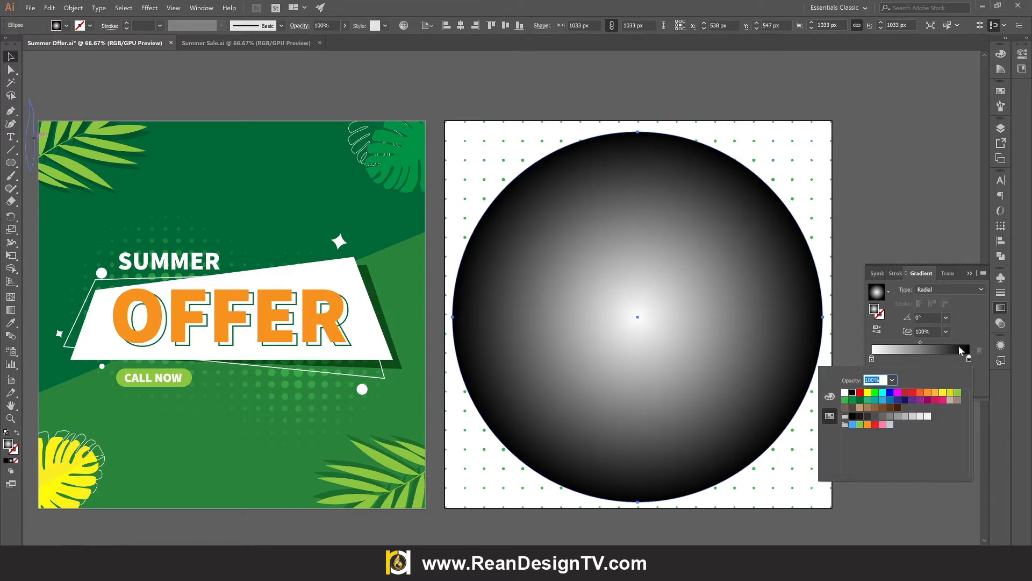
click(972, 331)
click(970, 273)
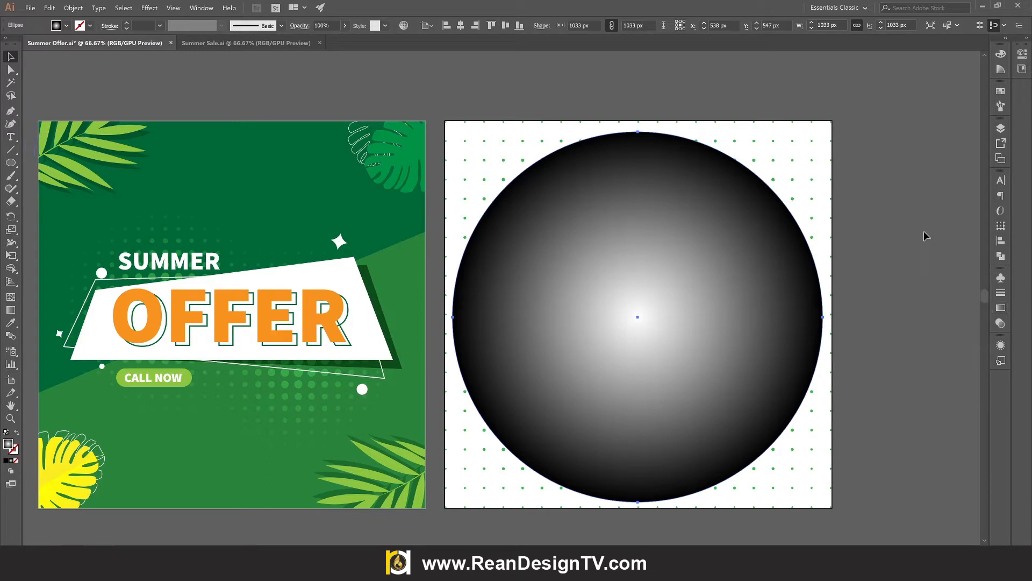
Centre the gradient circle horizontally and vertically on the artboard, then deselect it
click(428, 26)
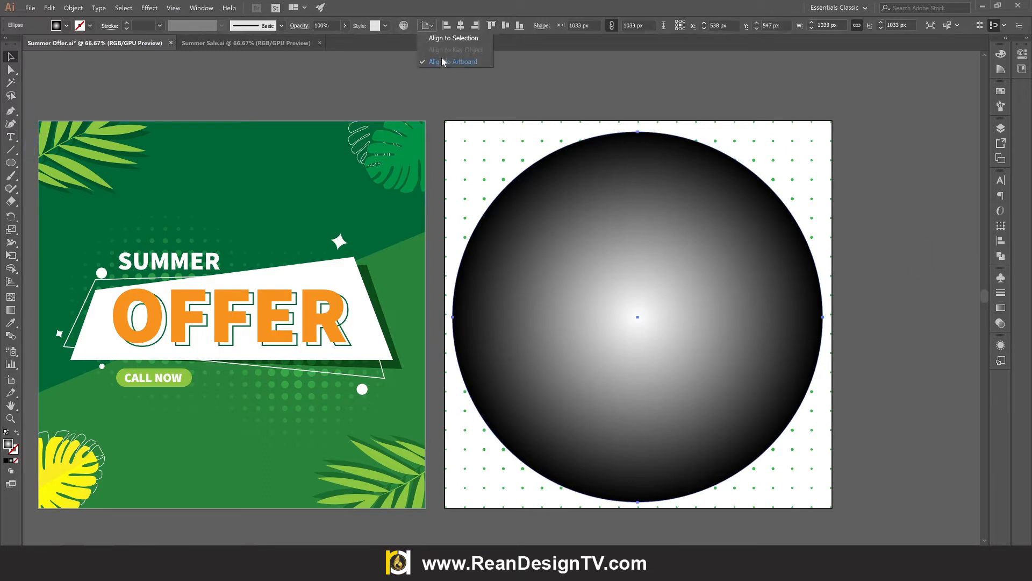
click(461, 26)
click(461, 27)
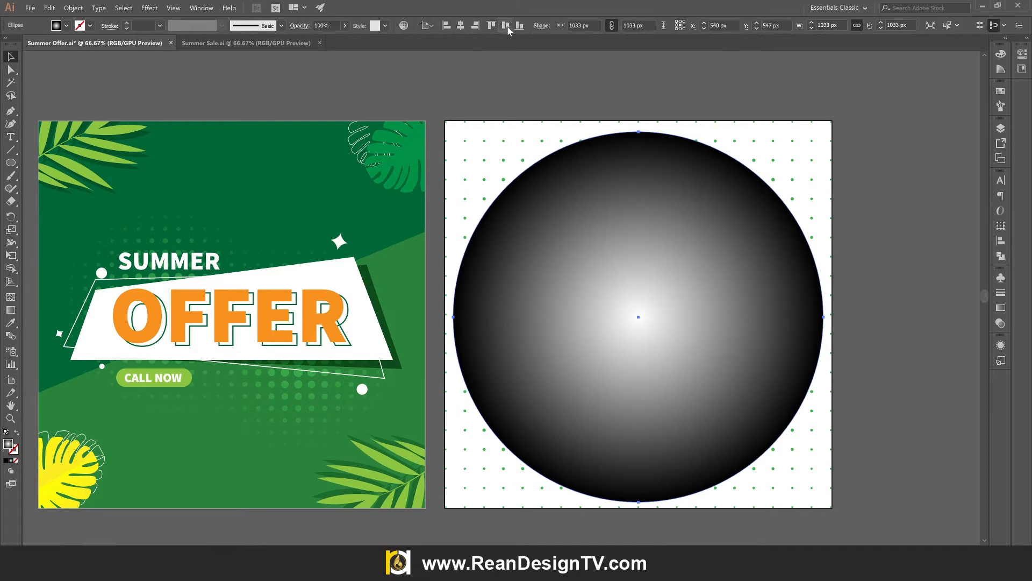
click(505, 26)
click(904, 170)
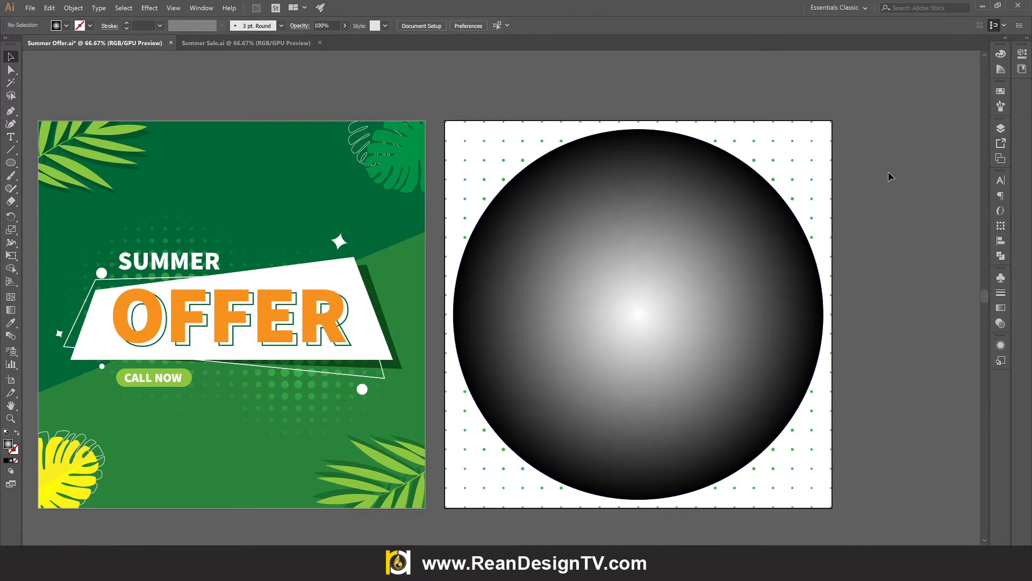
Try an opacity mask on the dot pattern using the radial gradient circle, with Clip enabled
key(ctrl+a)
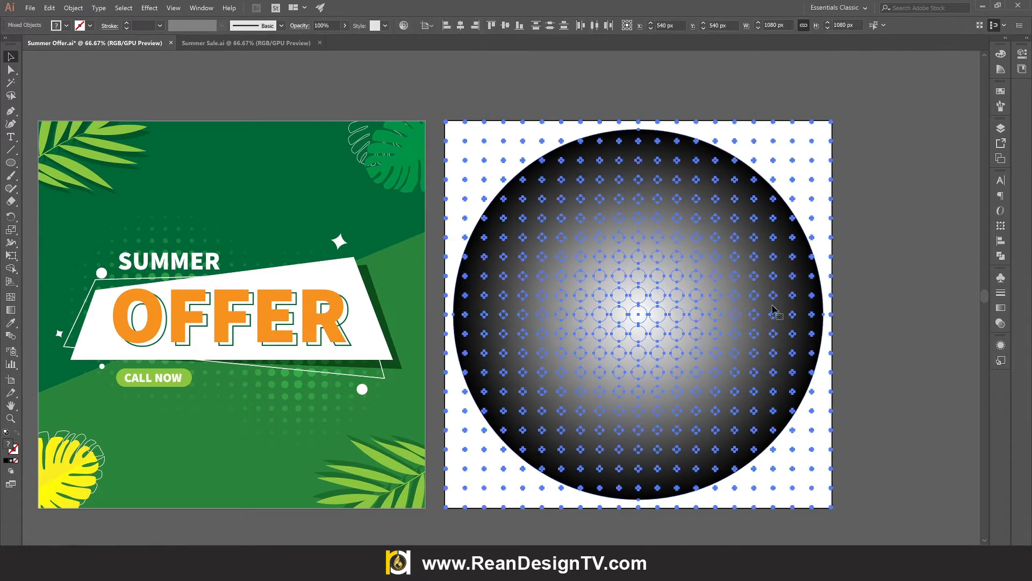
click(1000, 346)
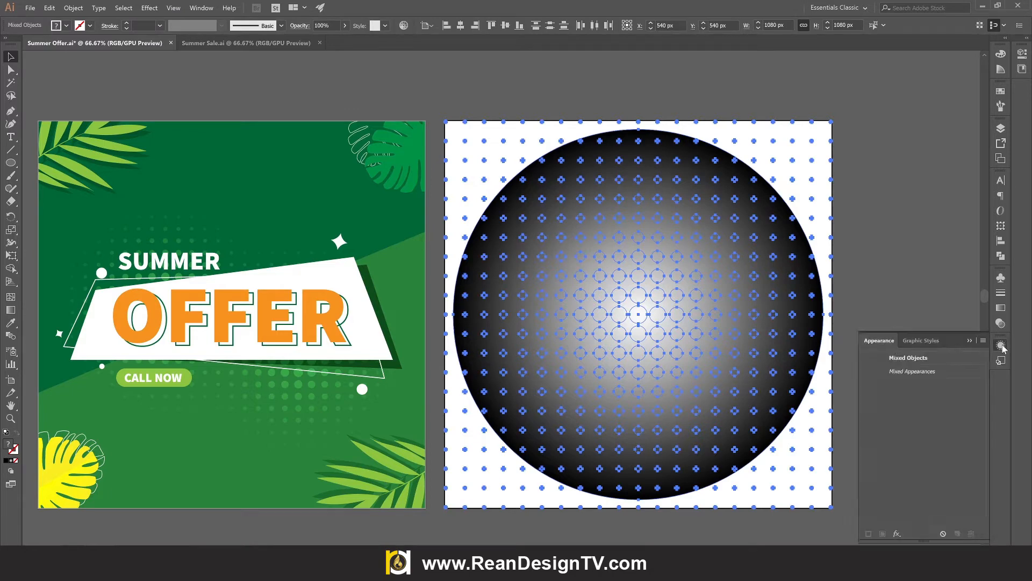
click(1000, 323)
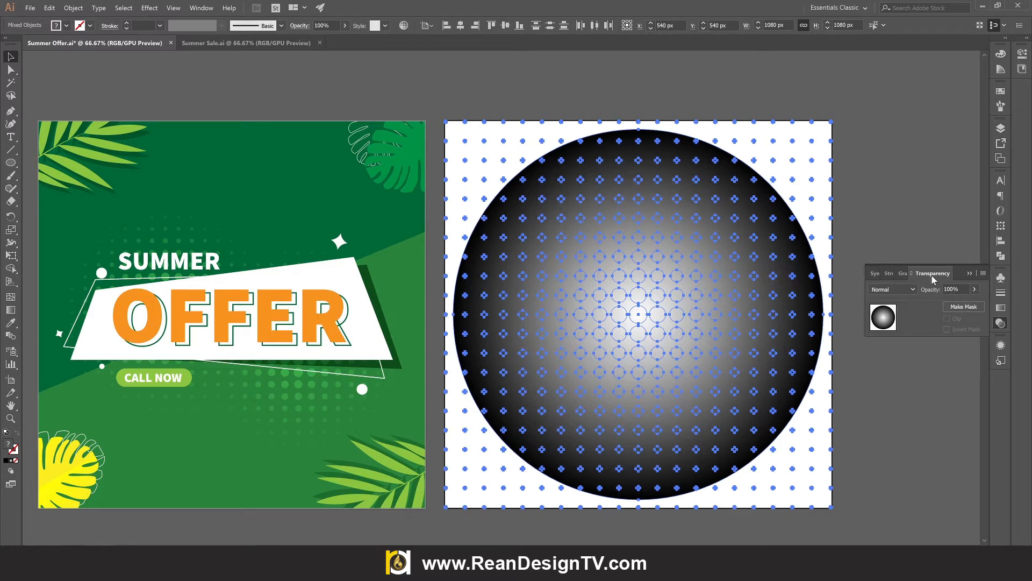
click(968, 311)
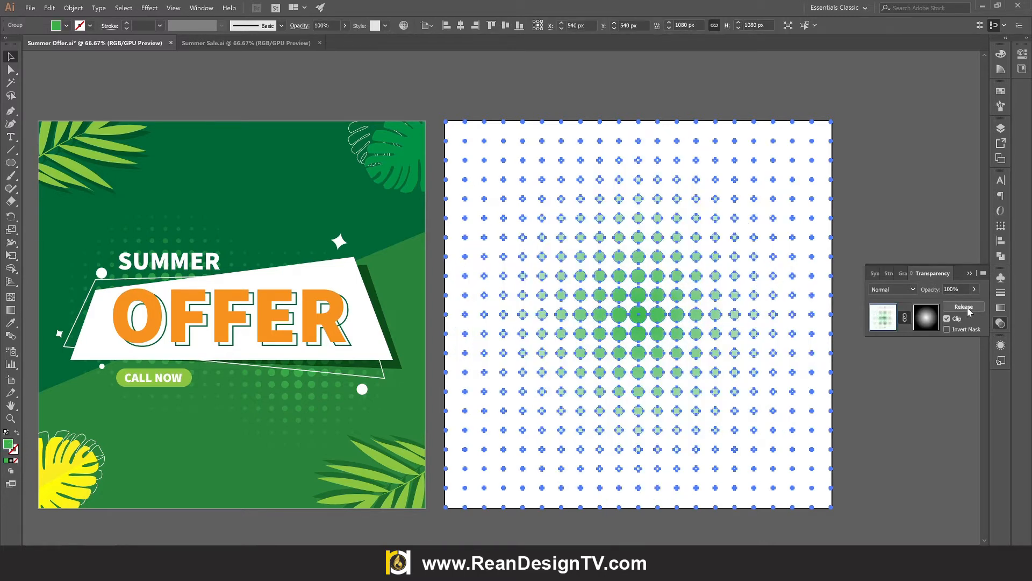
click(918, 391)
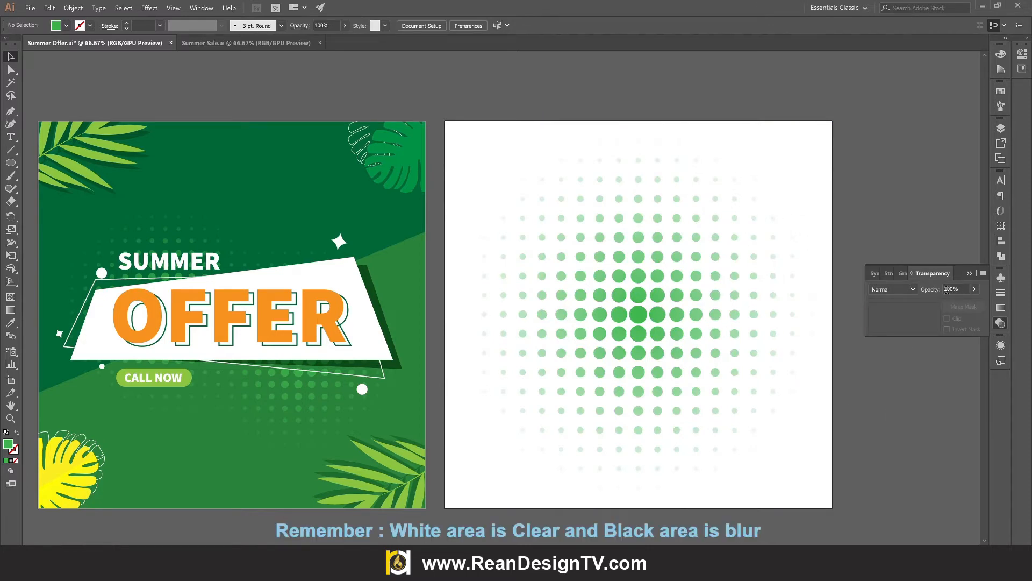
Release the opacity mask from the dot pattern and deselect everything
click(684, 274)
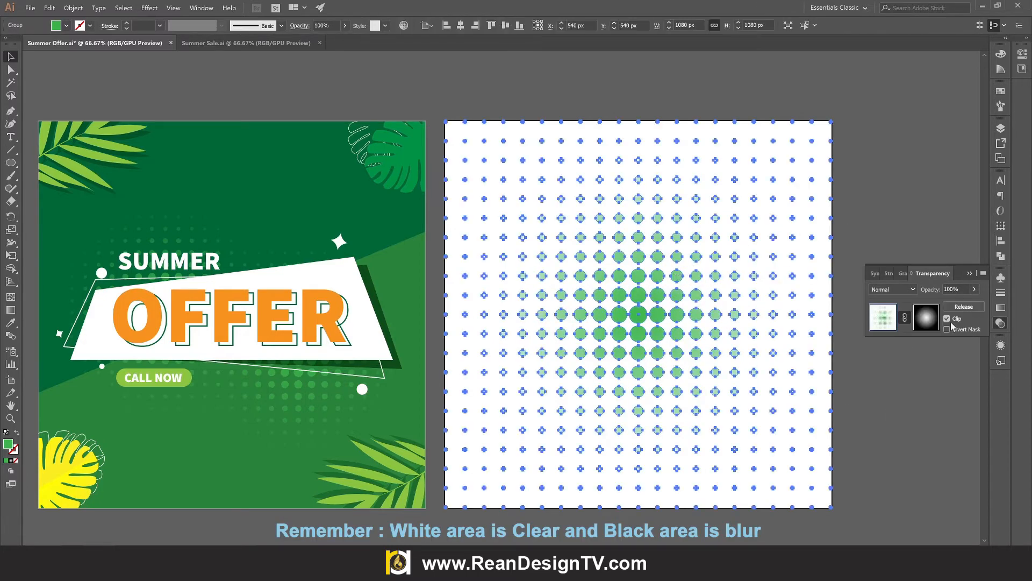
click(964, 307)
click(947, 389)
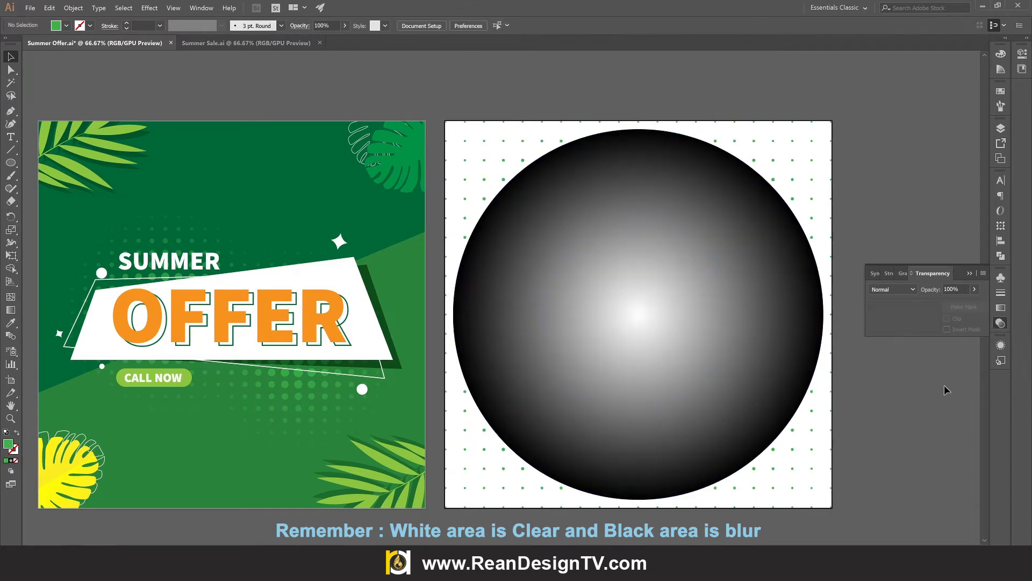
Scale the dot pattern group down from its centre to 1033 px so it matches the gradient circle's size
click(773, 161)
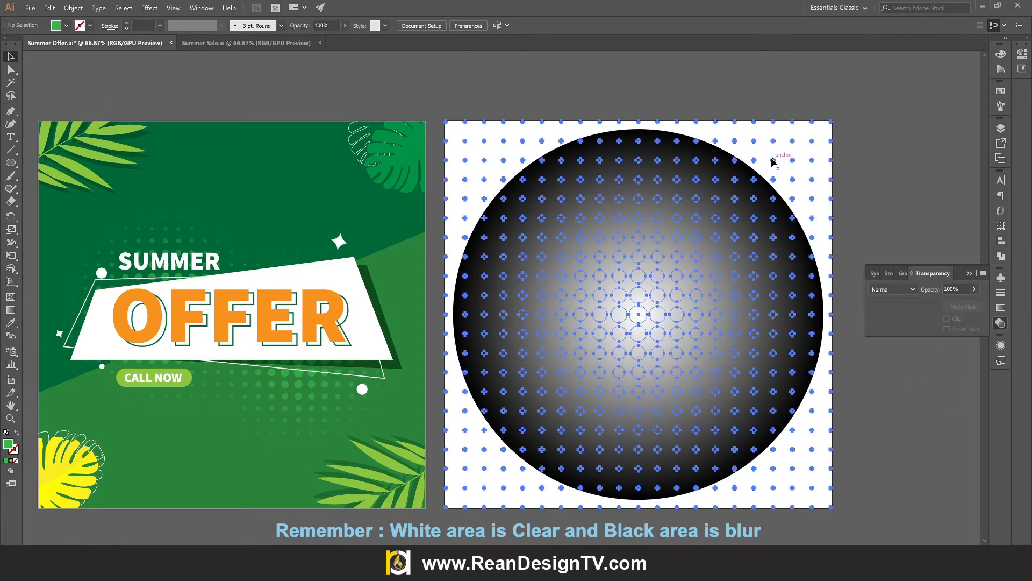
click(11, 256)
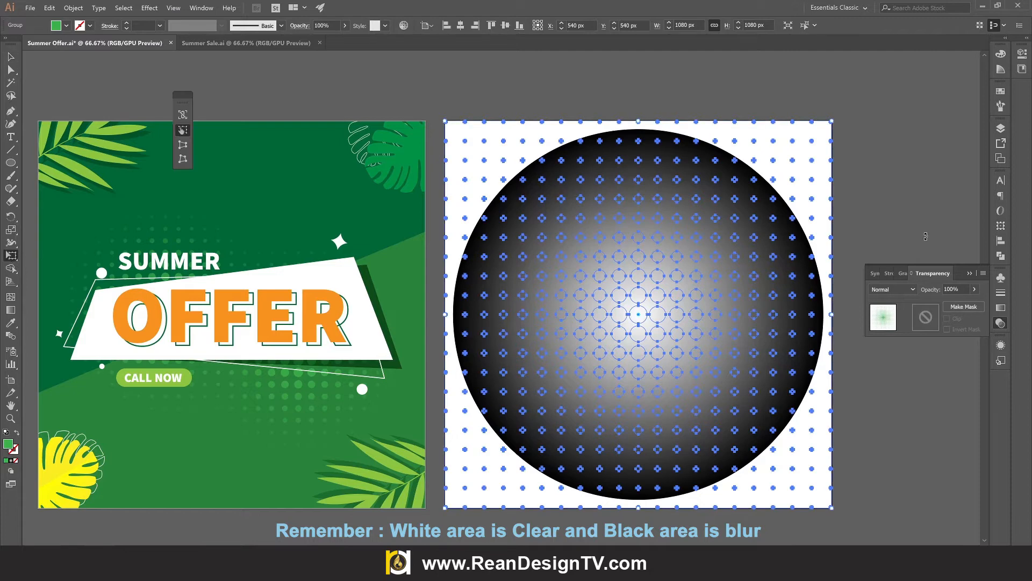
drag(829, 123, 822, 130)
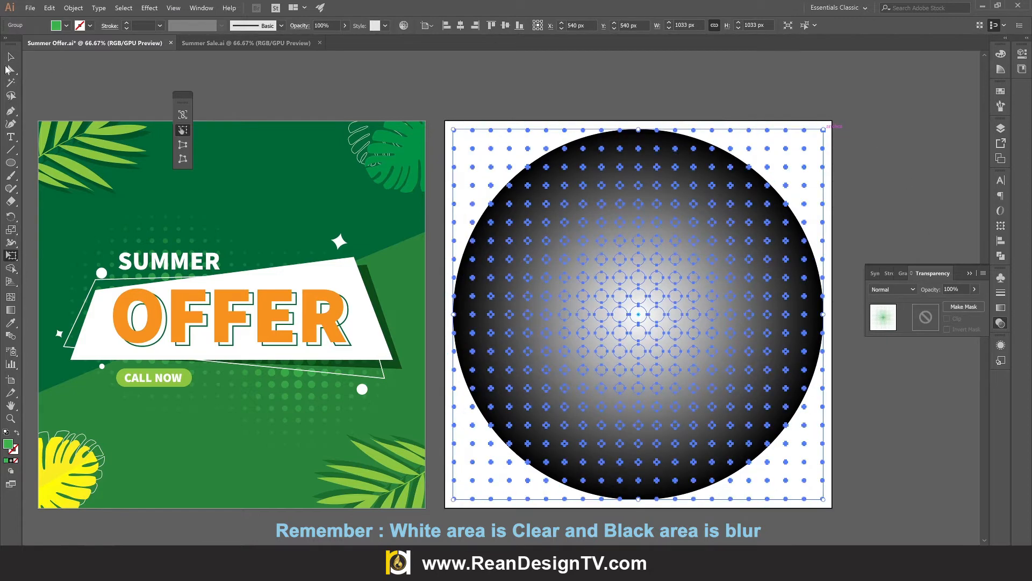
click(11, 56)
Move the circle gradient's black stop slightly inward and shift its midpoint to about 42.51%
click(728, 240)
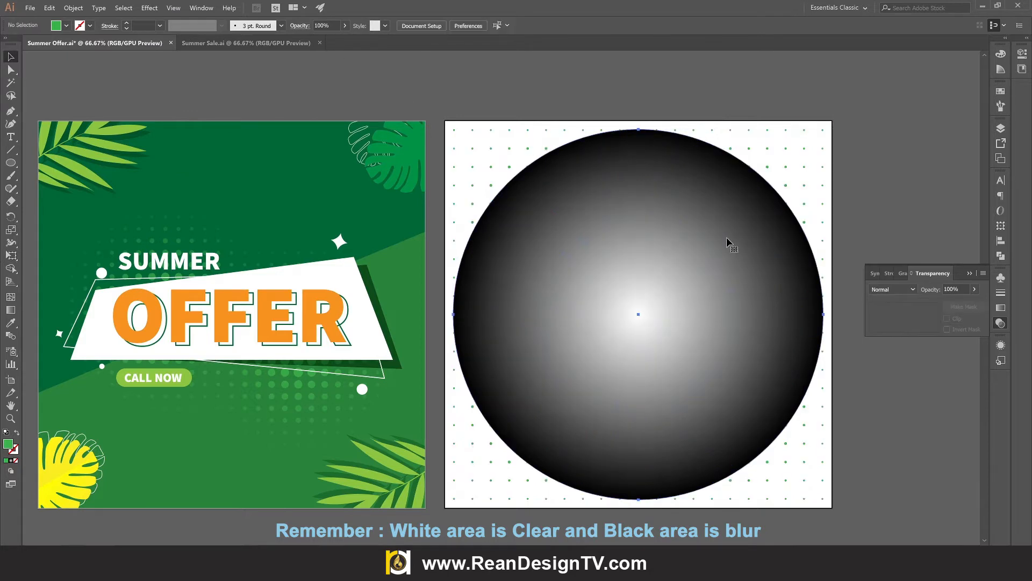
click(1001, 307)
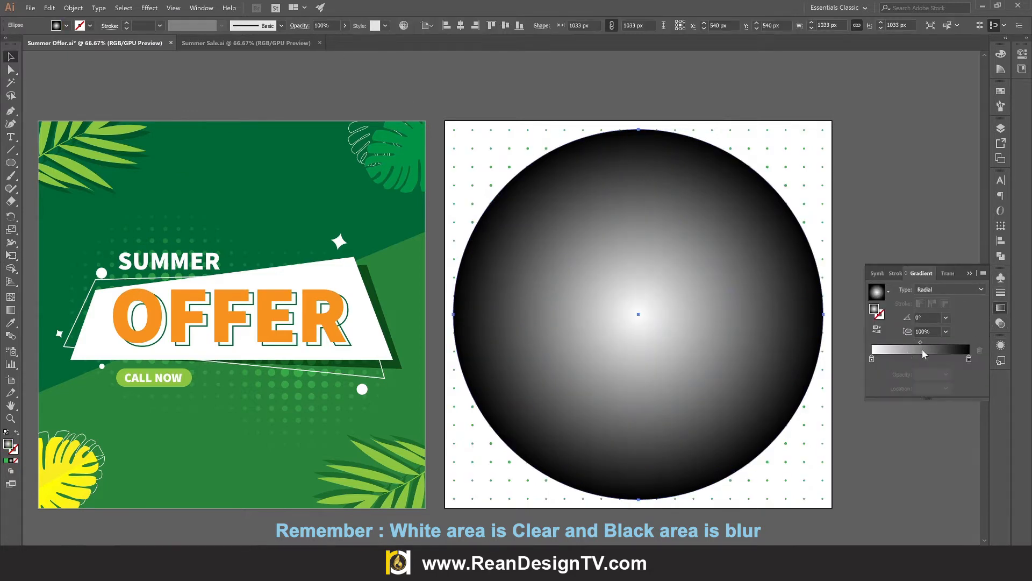
drag(969, 358, 911, 343)
click(850, 214)
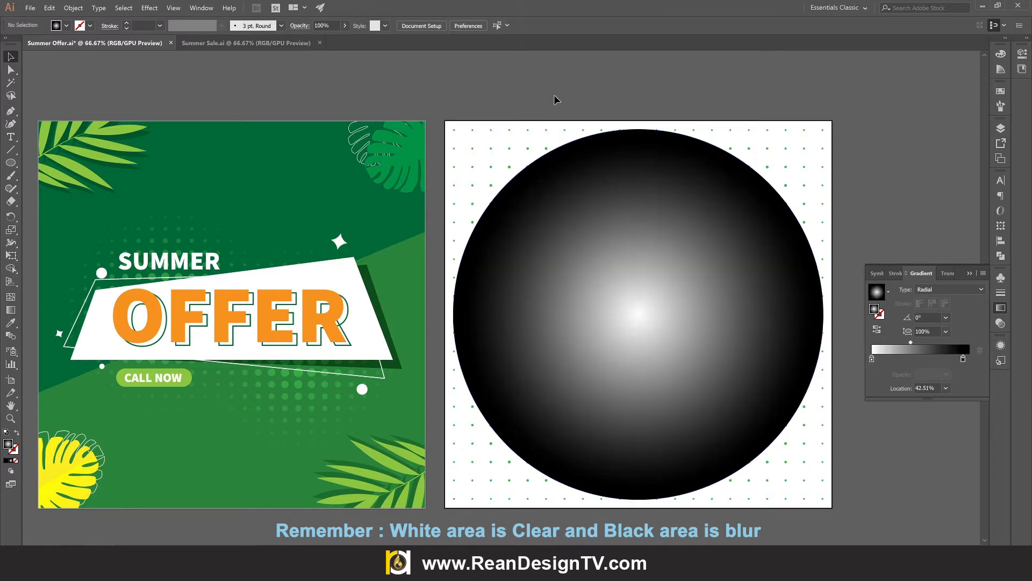
Make an opacity mask from the adjusted gradient circle and the resized dot pattern, then deselect the result
drag(673, 274, 687, 306)
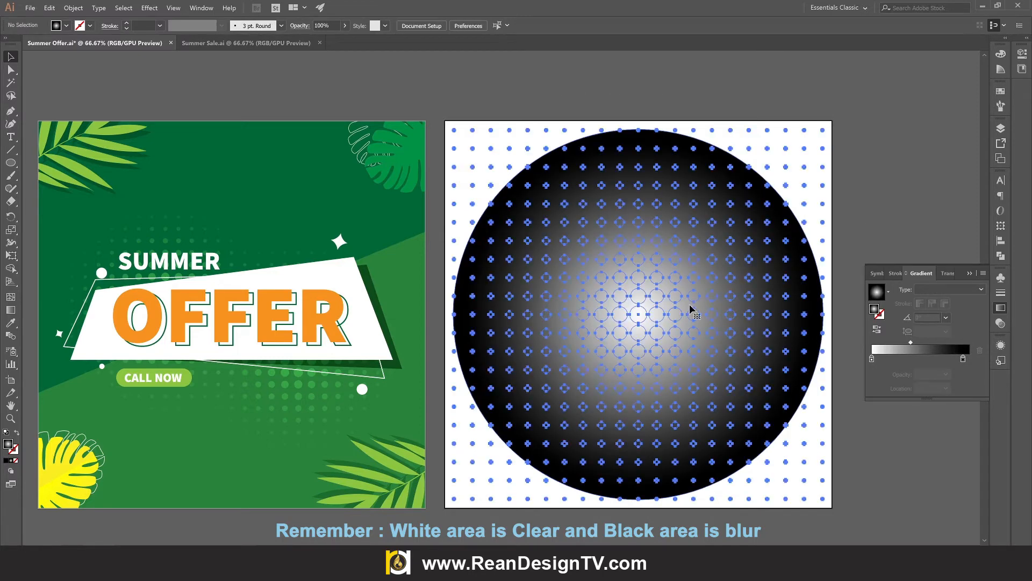
click(1001, 347)
click(1001, 324)
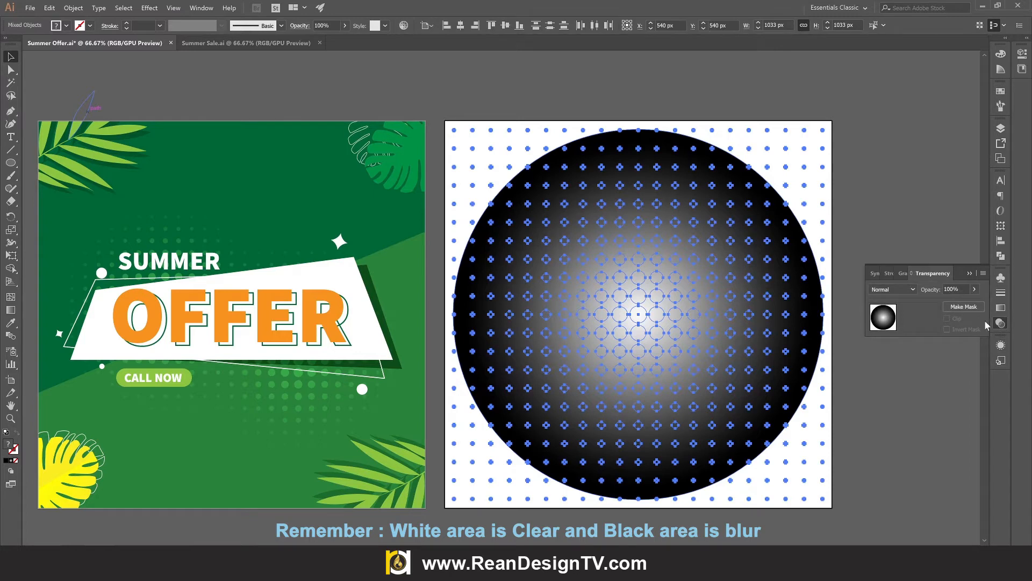
click(963, 308)
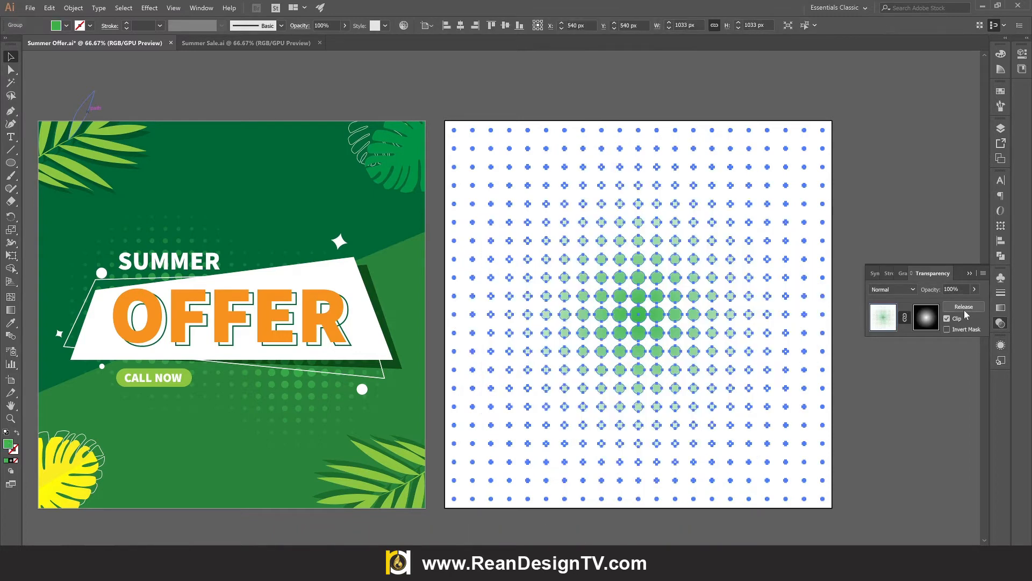
click(916, 196)
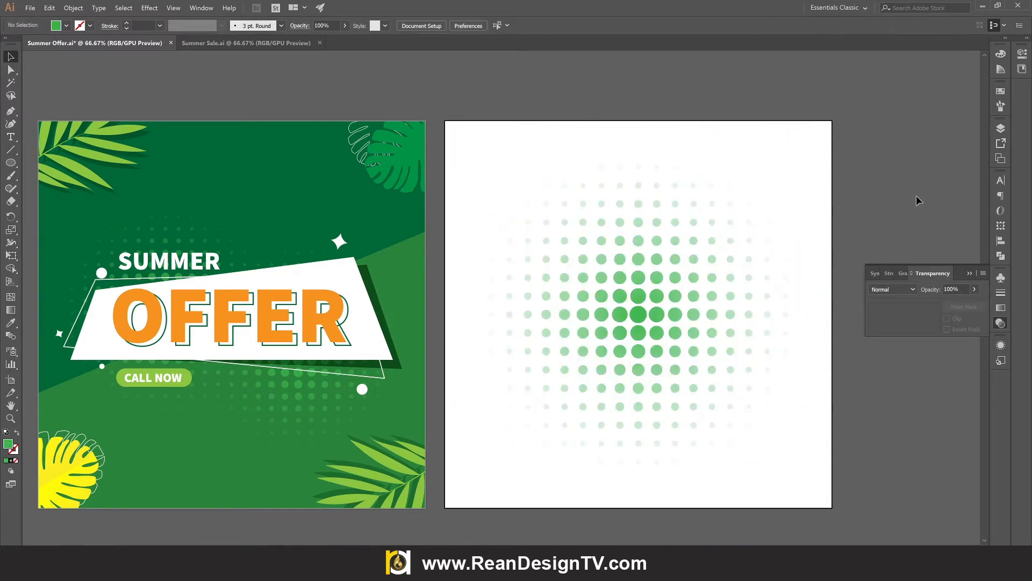
click(968, 274)
Move the masked dot pattern off the second artboard onto the empty canvas beside it and deselect it
click(734, 296)
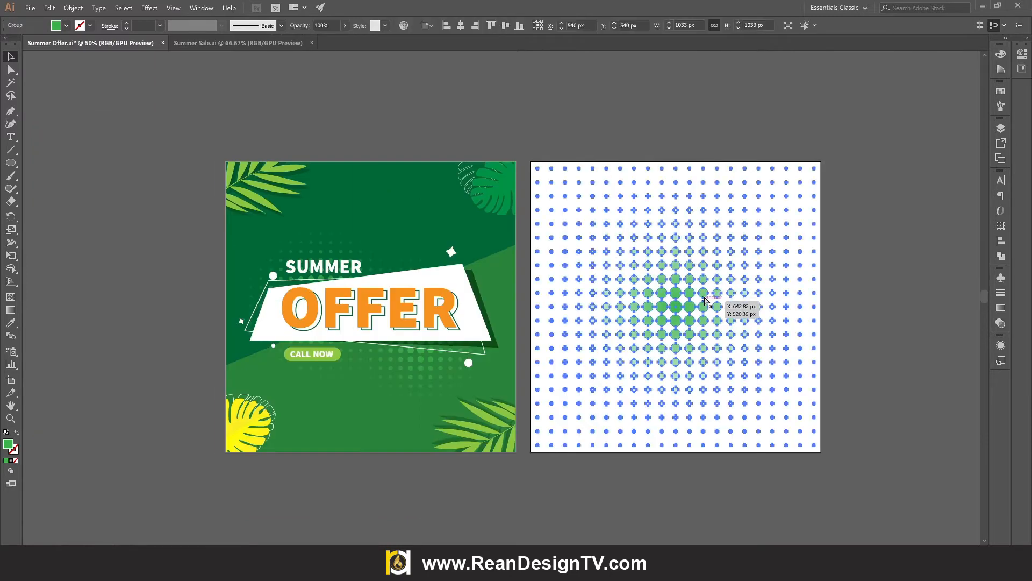
key(ctrl+minus)
key(ctrl+minus)
scroll(620, 275, up, 1)
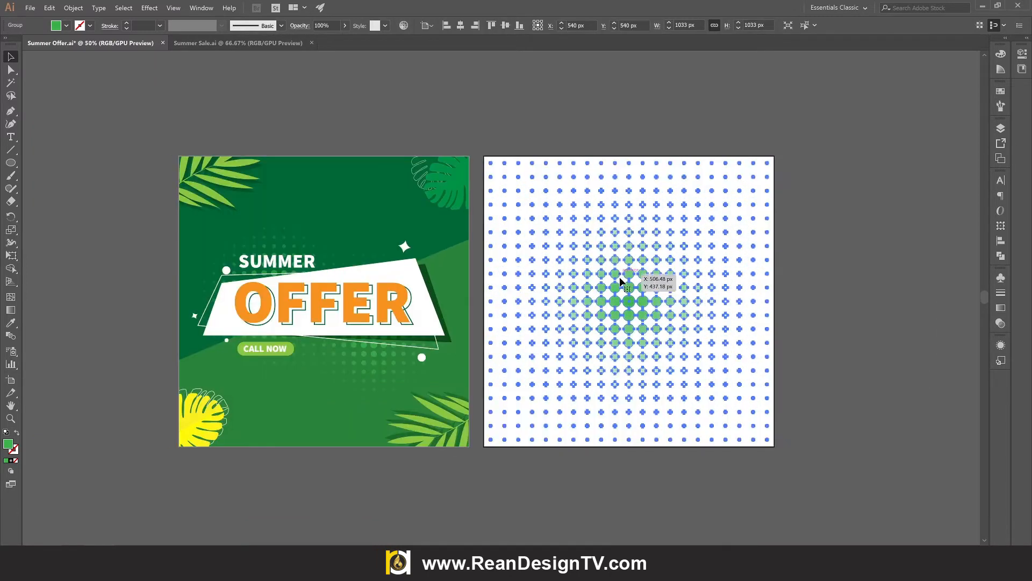
click(786, 285)
drag(631, 292, 922, 285)
click(498, 251)
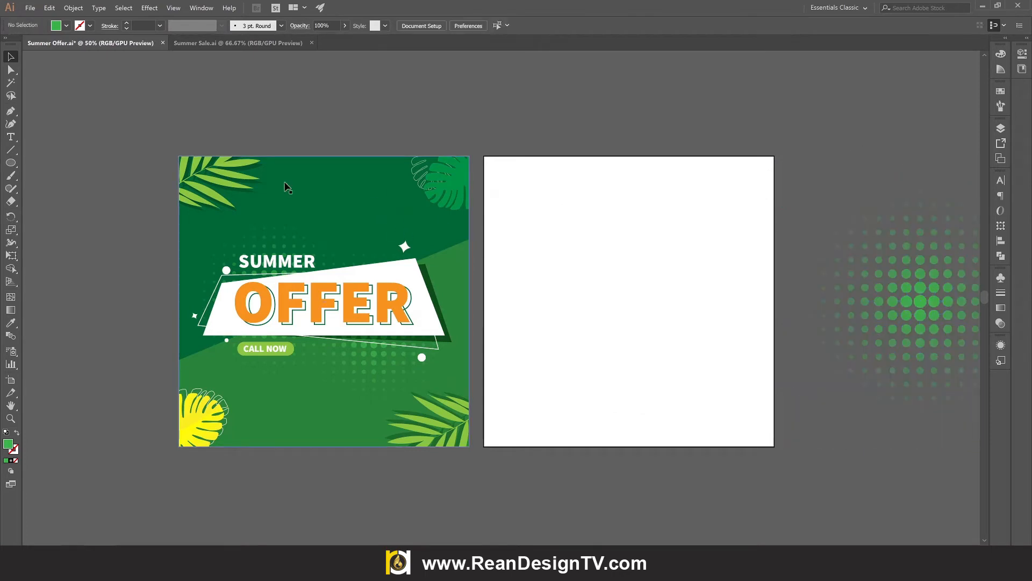
Create a 1080 by 1080 px rectangle with the Rectangle tool by entering its exact size
drag(11, 162, 43, 161)
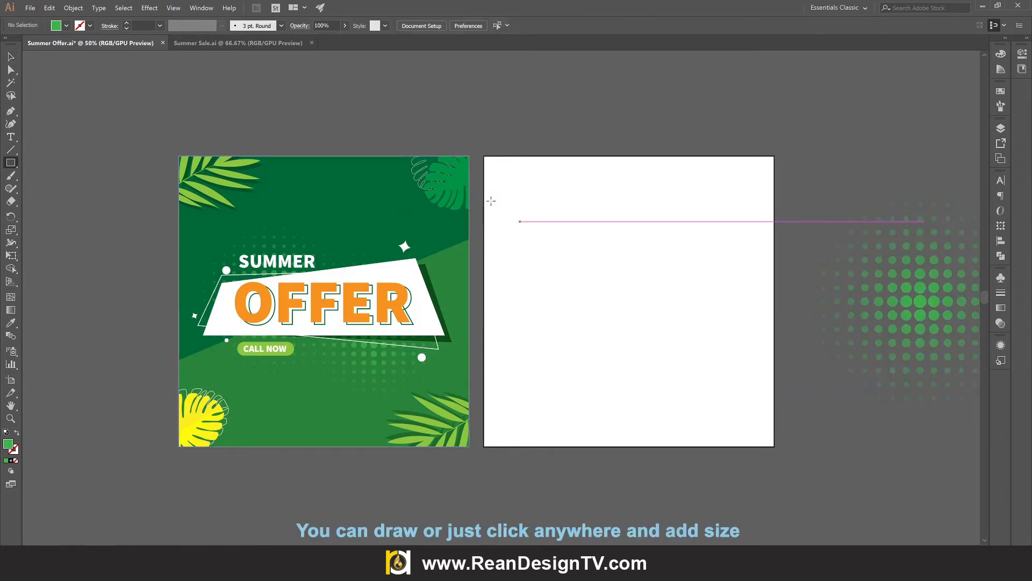
click(585, 265)
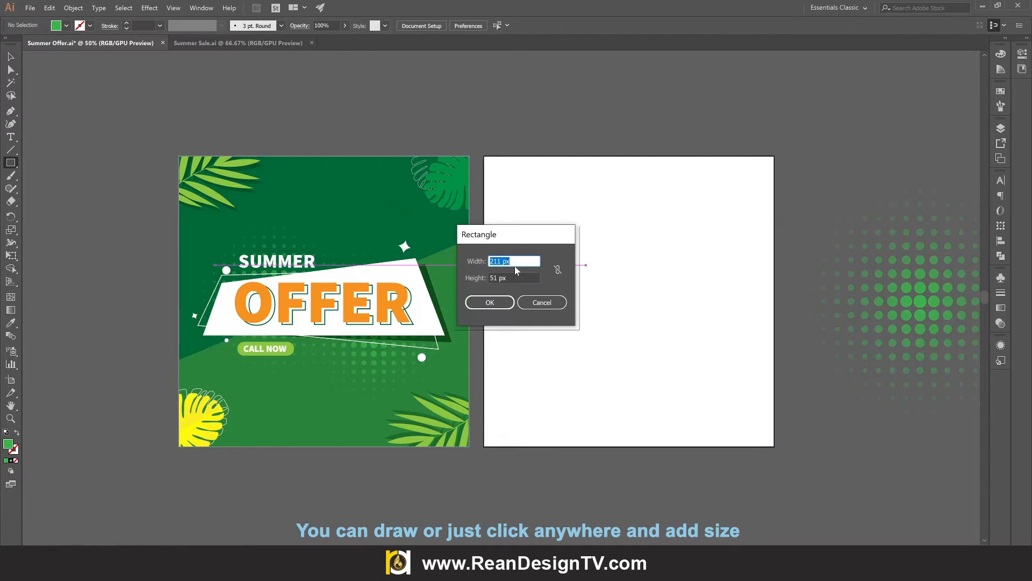
text(1080)
key(Tab)
text(1)
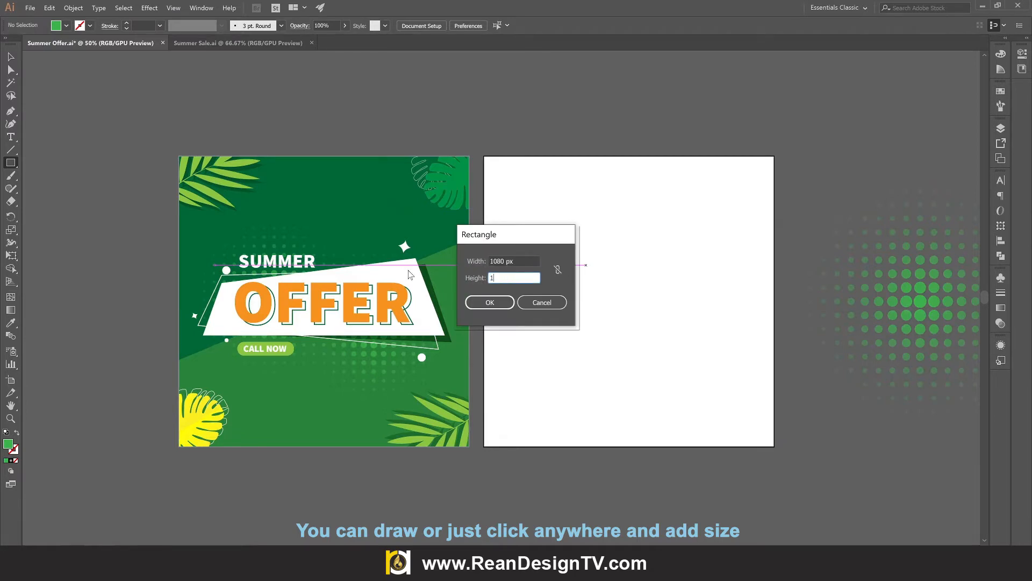
text(080)
click(490, 302)
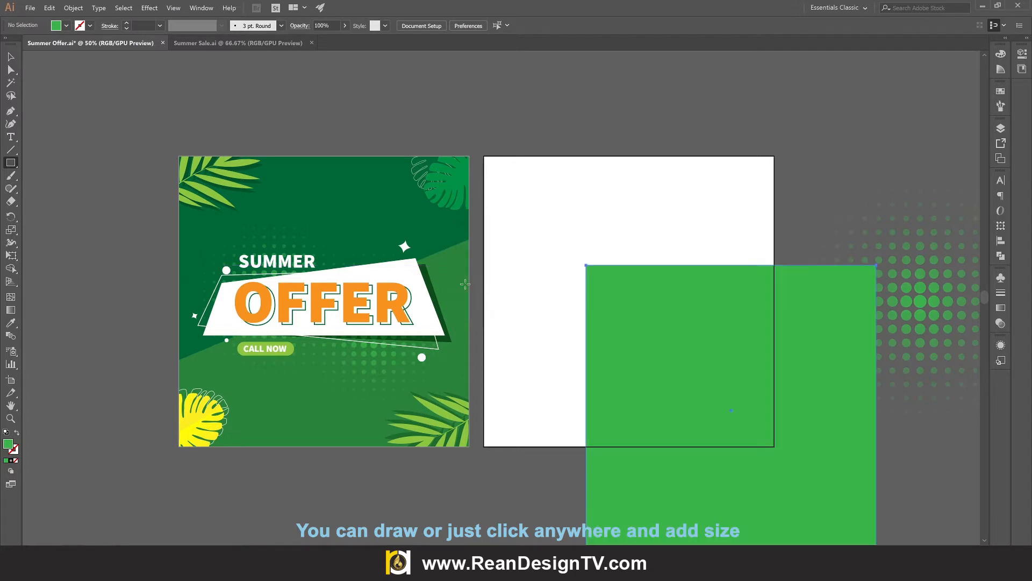
Move the new square roughly over the second artboard and fill it with the dark green swatch
click(11, 57)
drag(678, 341, 580, 261)
click(67, 26)
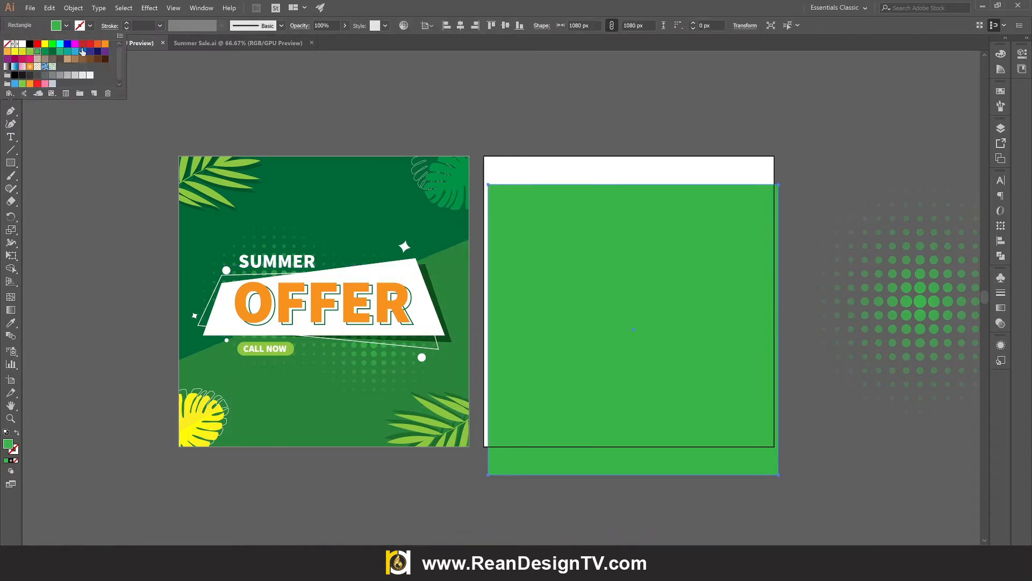
click(53, 52)
click(560, 111)
Position the dark green square so its edges line up with the second artboard
drag(553, 231, 544, 179)
scroll(503, 150, up, 5)
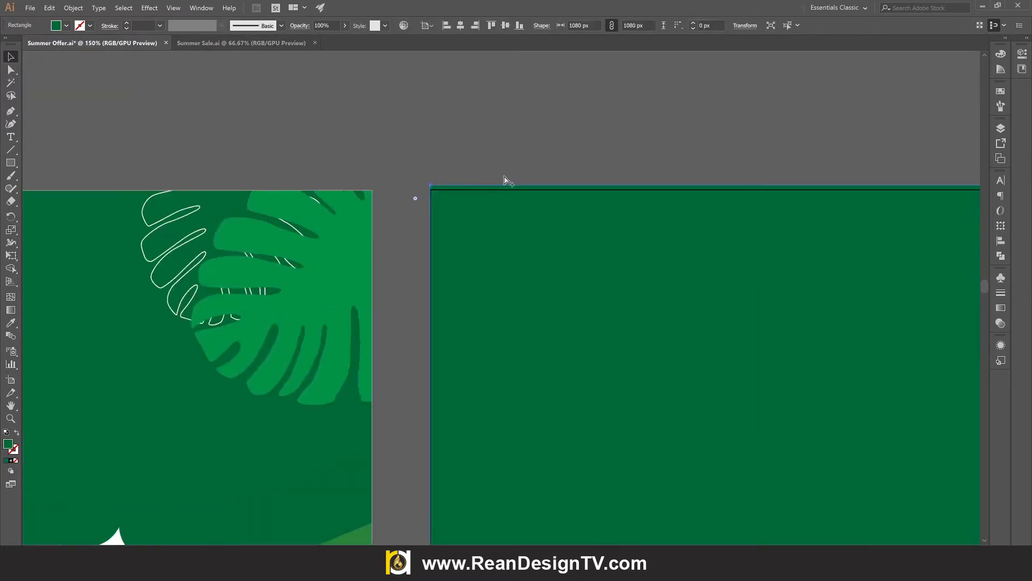
drag(421, 208, 428, 228)
scroll(428, 140, down, 4)
scroll(433, 155, down, 2)
scroll(434, 157, up, 2)
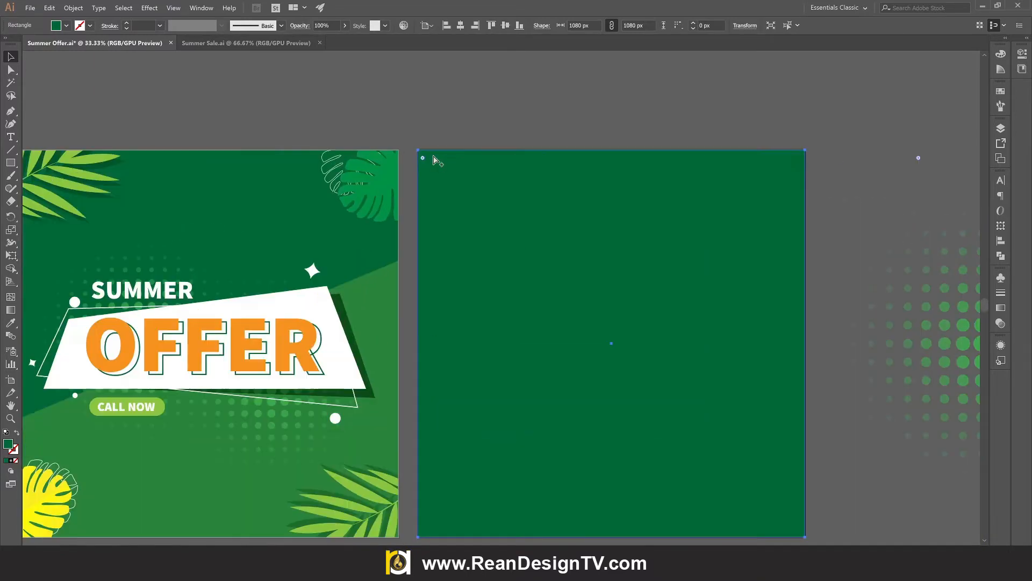
scroll(467, 129, down, 1)
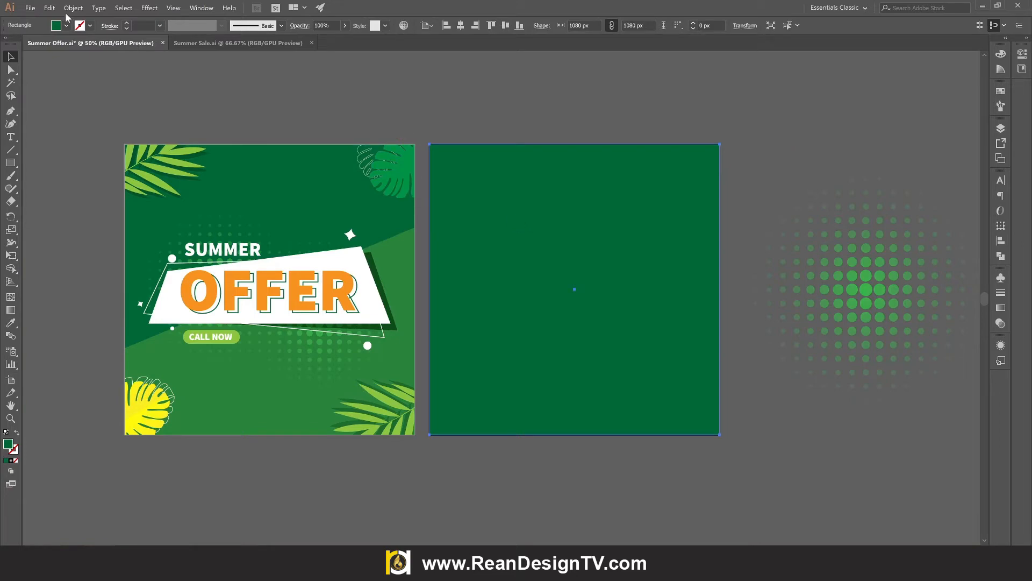
Copy the dark green square, paste the copy in place and fill it with a brighter green
click(49, 8)
click(60, 60)
click(50, 8)
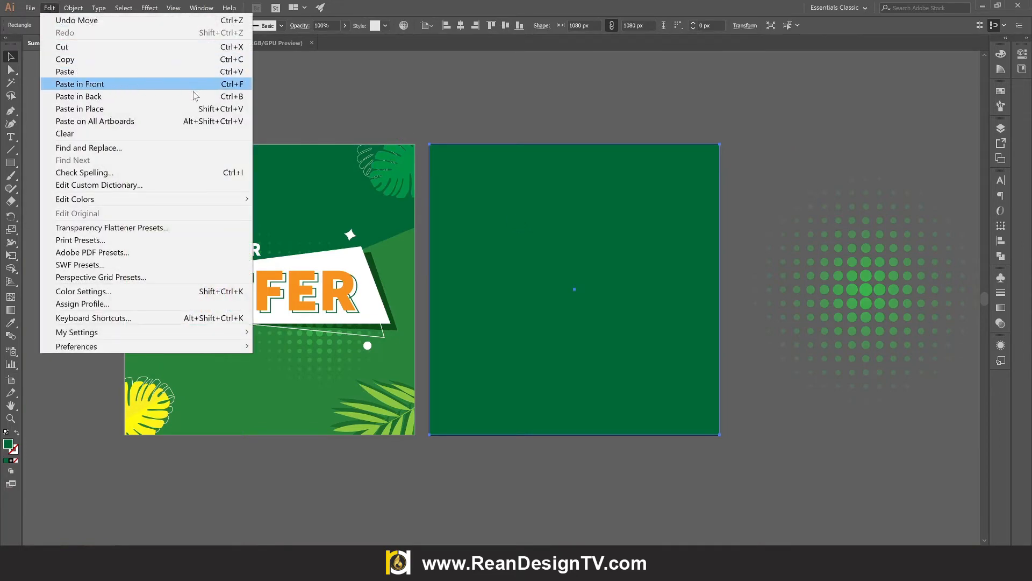
click(192, 111)
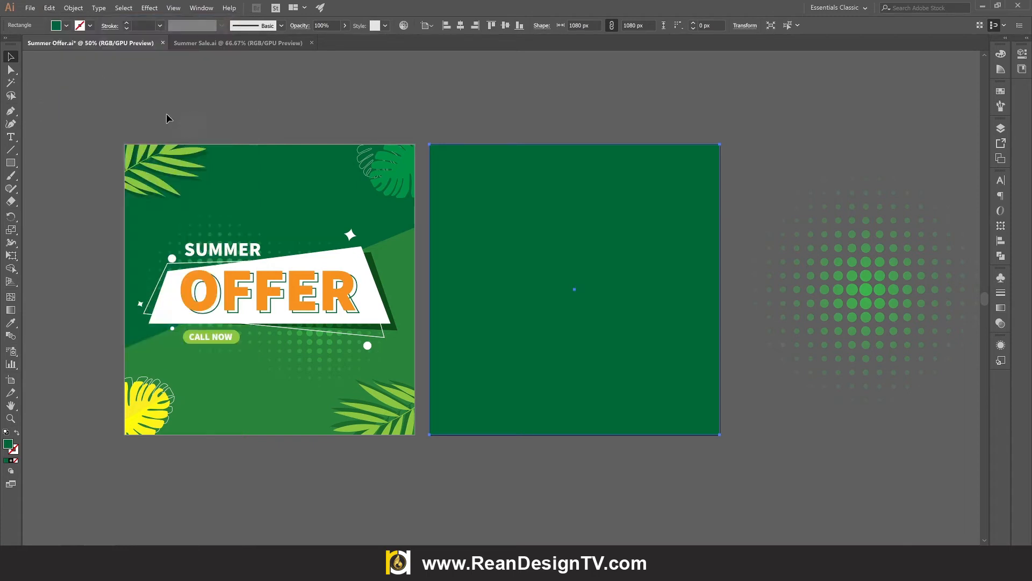
click(66, 26)
click(45, 52)
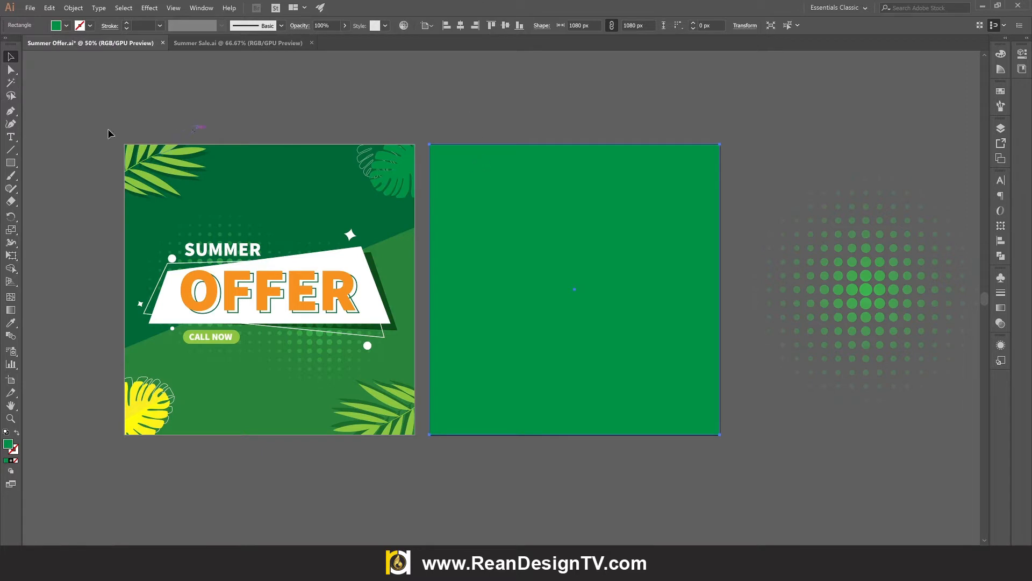
Lower the copy's two upper corner points to form a diagonal edge rising to the right, with the right corner at about Y 325.5 px
click(11, 70)
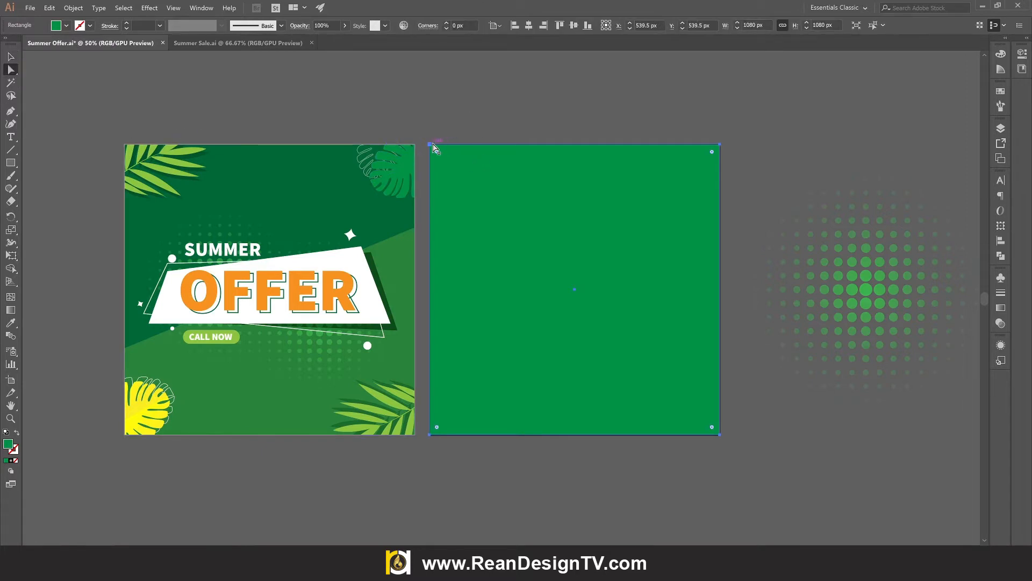
drag(431, 145, 430, 352)
drag(720, 145, 714, 236)
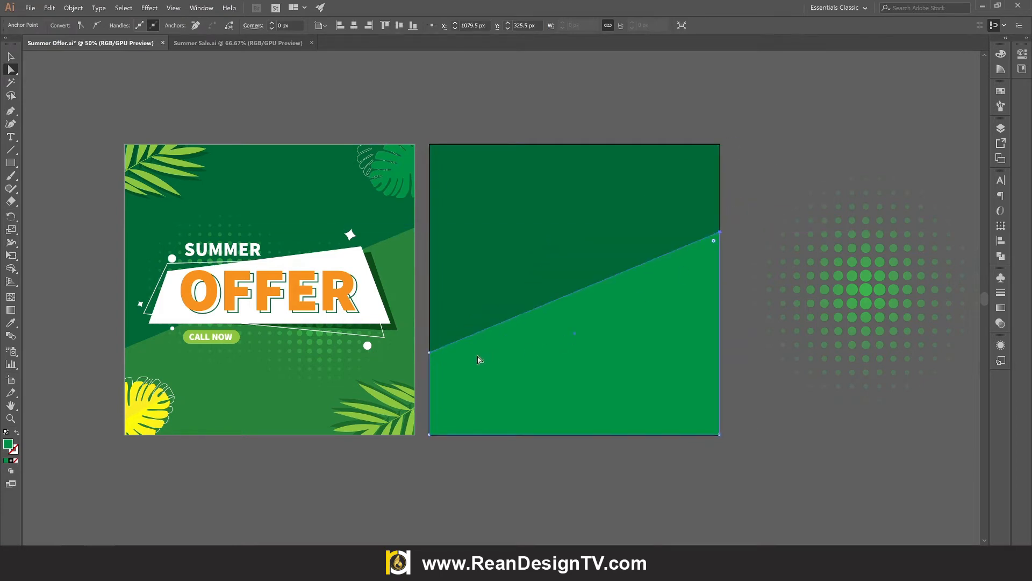
click(10, 56)
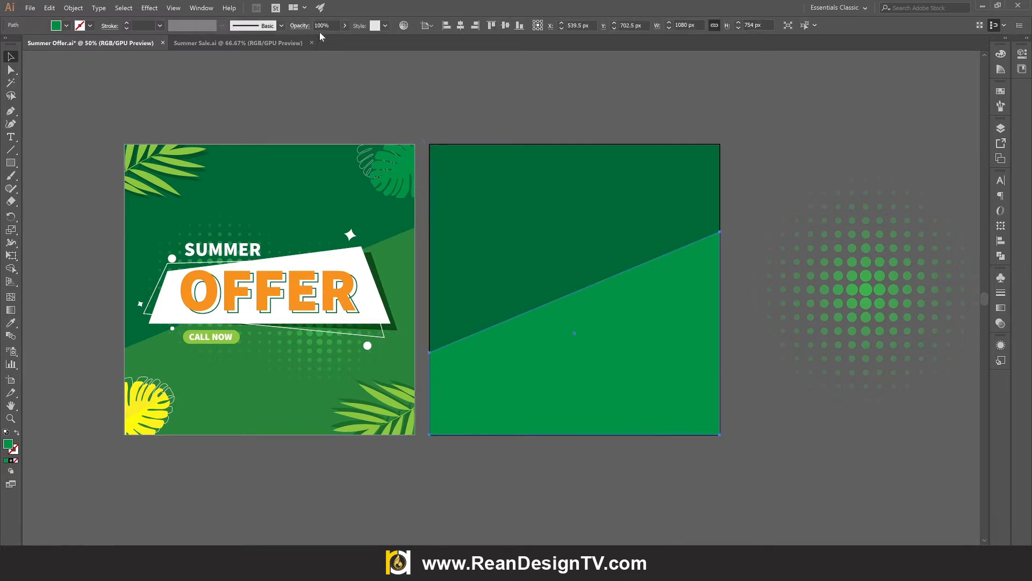
Set the diagonal green shape's opacity to 70% and deselect it
click(332, 26)
key(Return)
click(638, 479)
drag(538, 471, 603, 479)
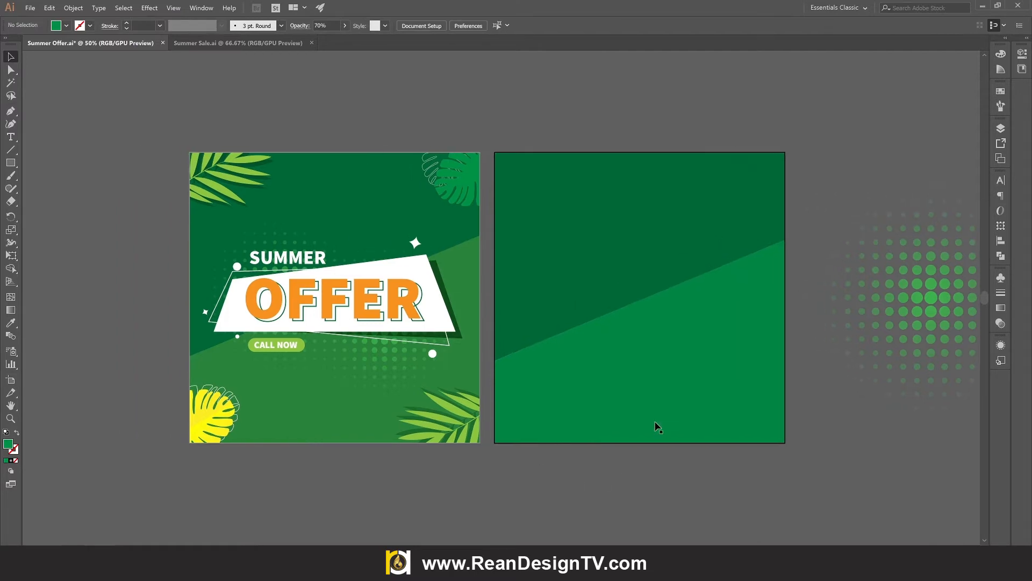
Try the medium green swatch on the diagonal shape, then fill it with the light yellow-green swatch
click(687, 340)
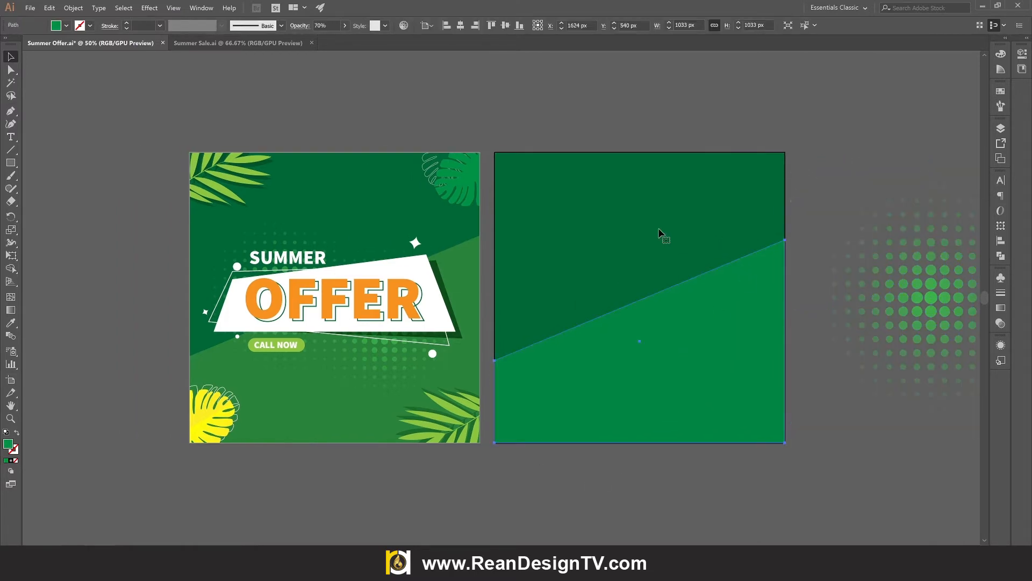
click(66, 25)
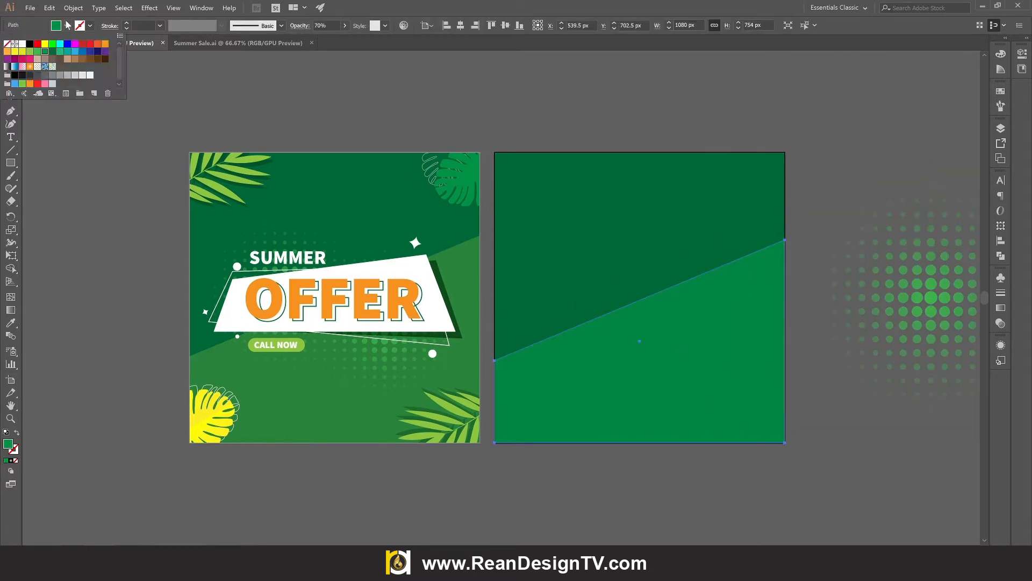
click(37, 52)
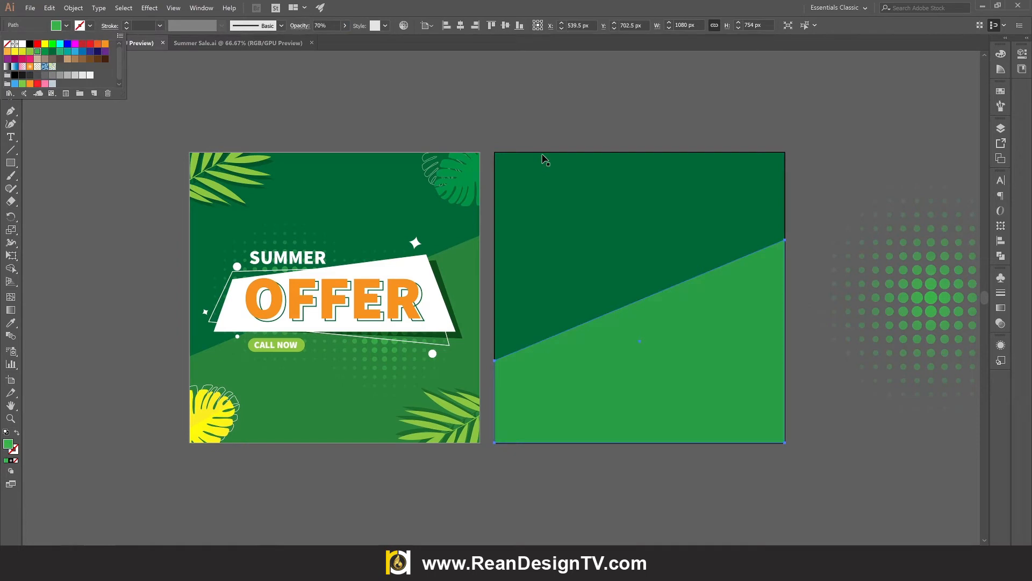
click(29, 53)
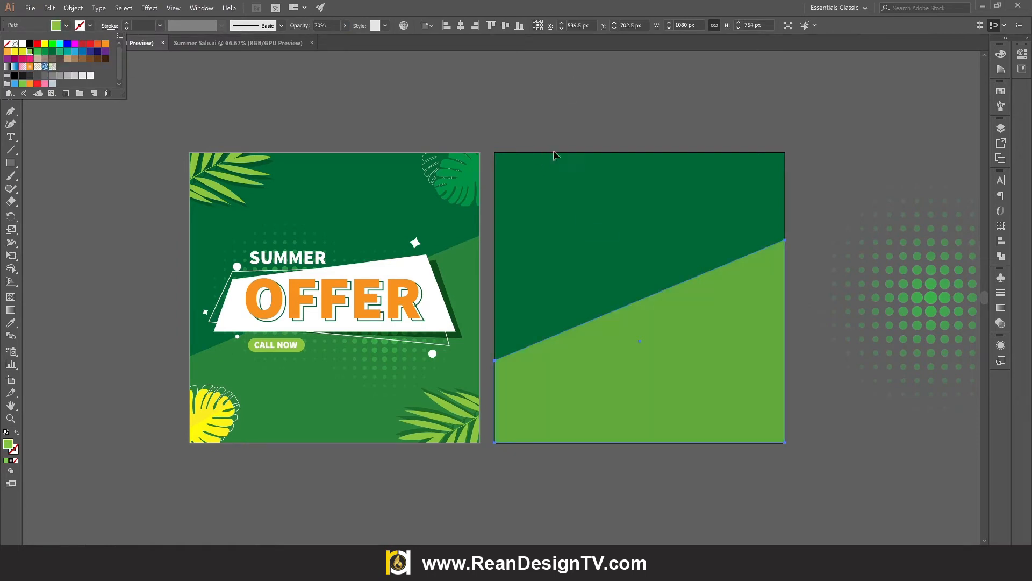
click(638, 371)
Set the light green diagonal shape's opacity to 30% and deselect it
click(326, 26)
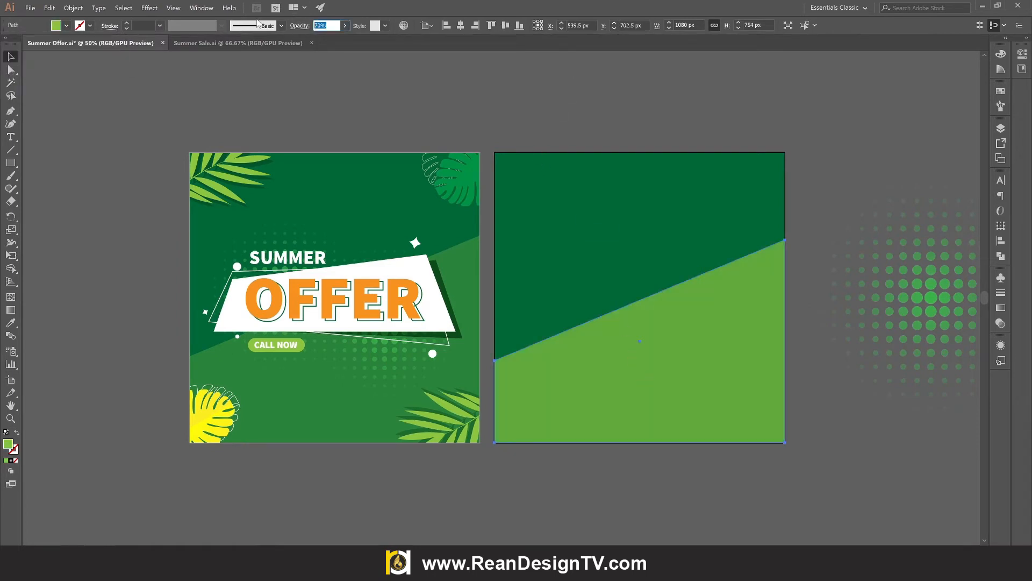
text(30)
key(Return)
click(516, 105)
click(675, 396)
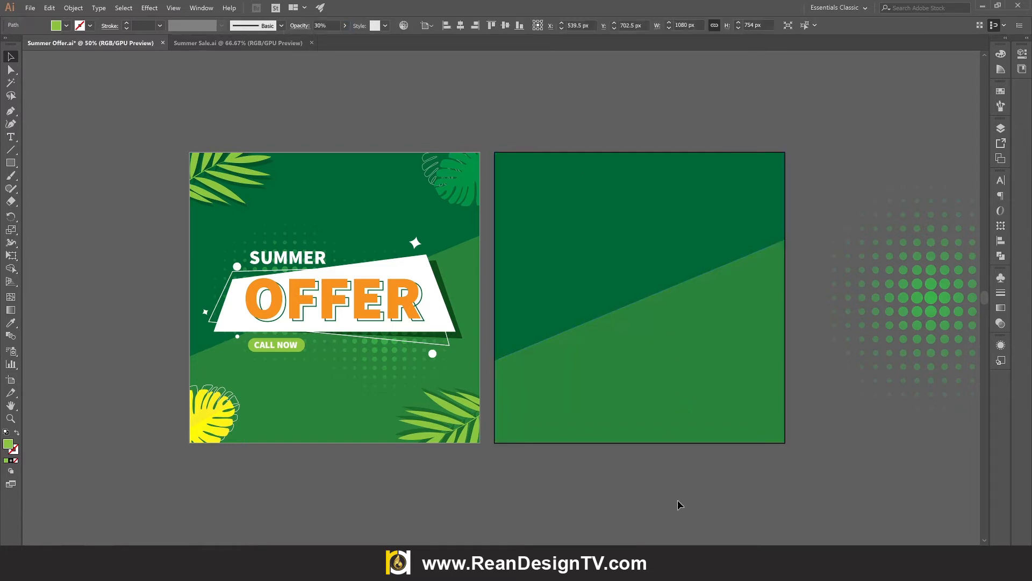
click(678, 500)
Group the diagonal shape with the dark green background square and deselect the group
scroll(699, 484, up, 2)
drag(715, 468, 652, 454)
click(656, 416)
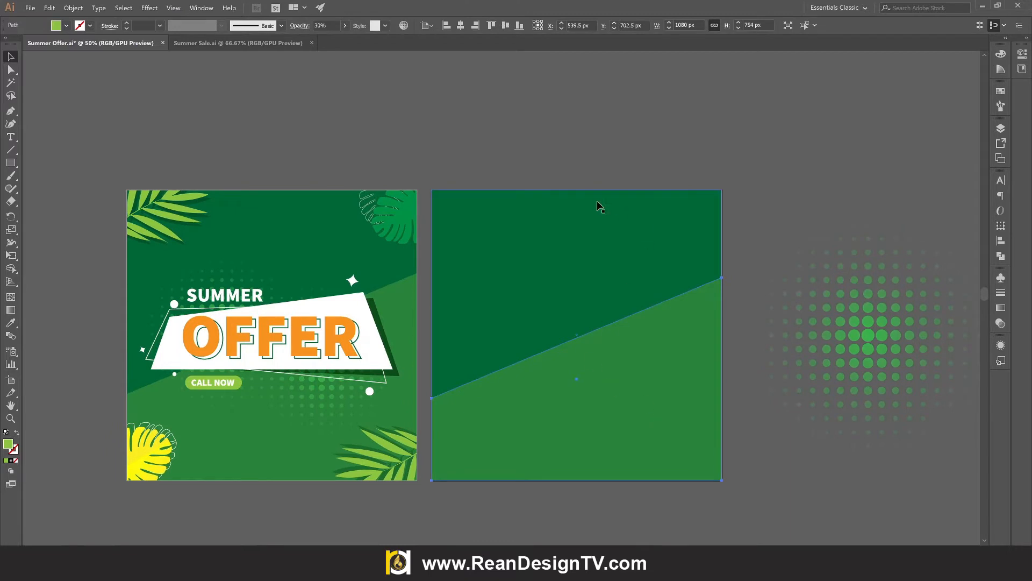
click(587, 138)
right_click(600, 411)
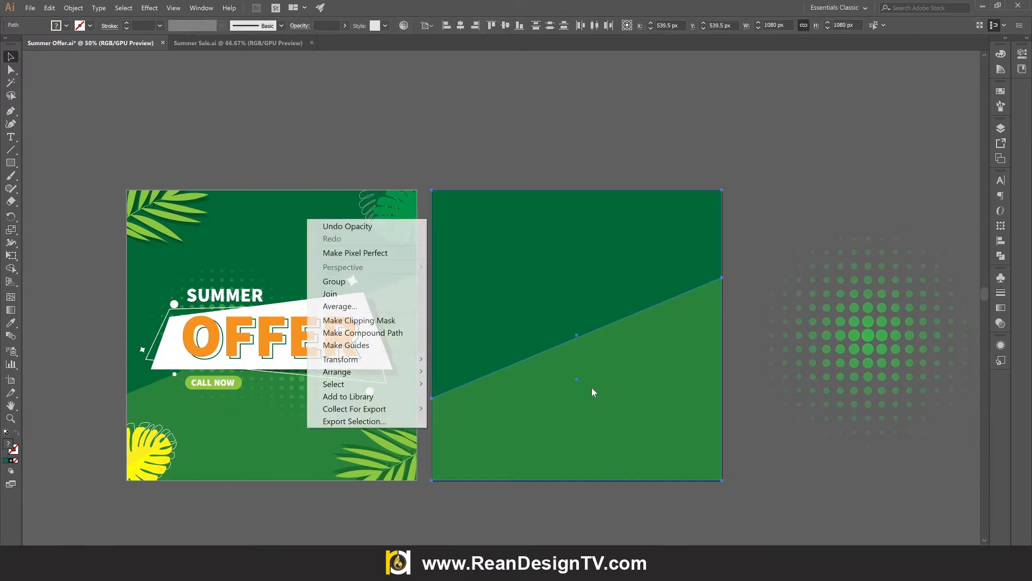
click(334, 282)
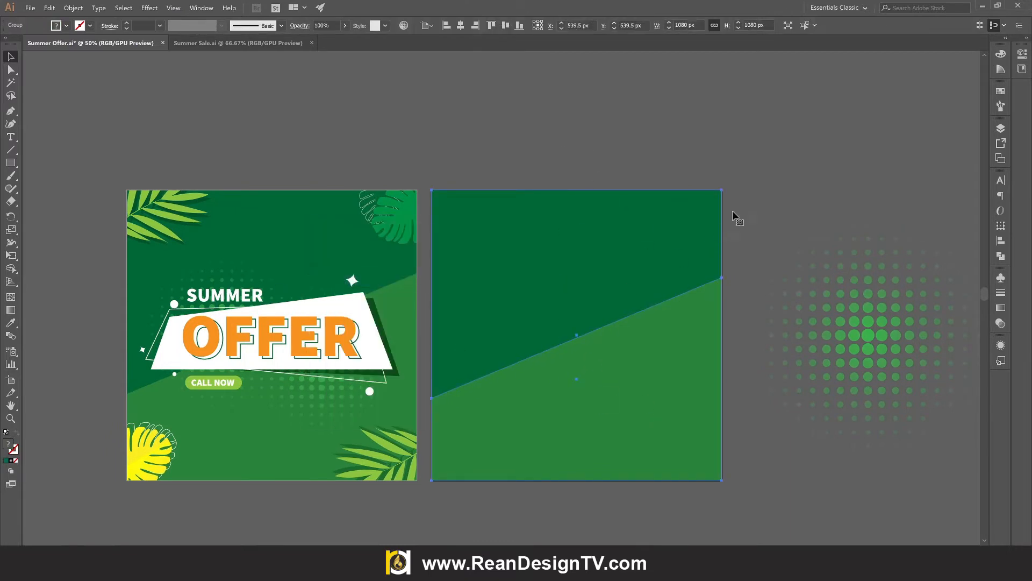
click(733, 215)
Move the dot pattern onto the green background, centred at about X 462 px, Y 509 px, and bring it to the front
drag(870, 340, 558, 332)
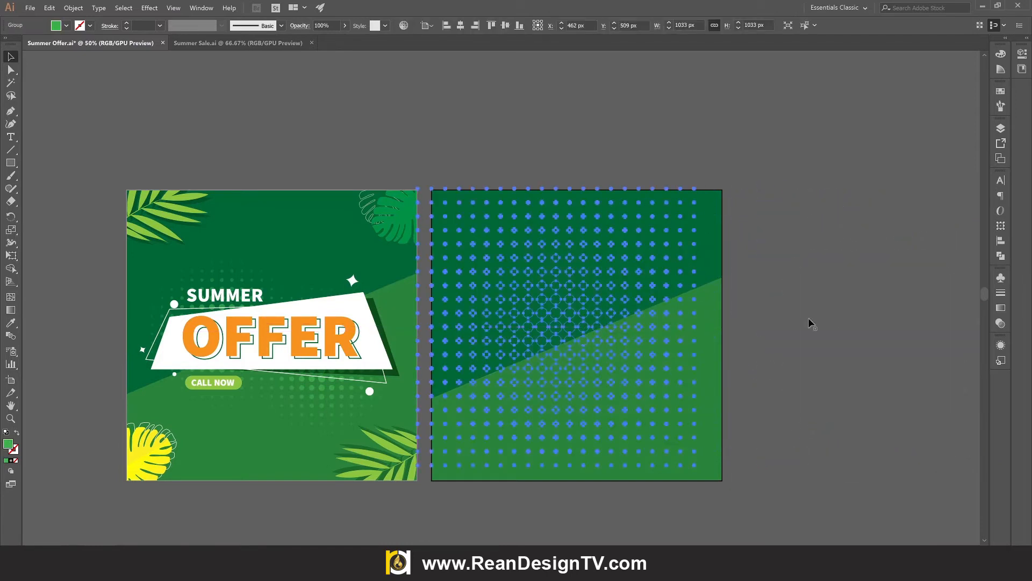
right_click(671, 267)
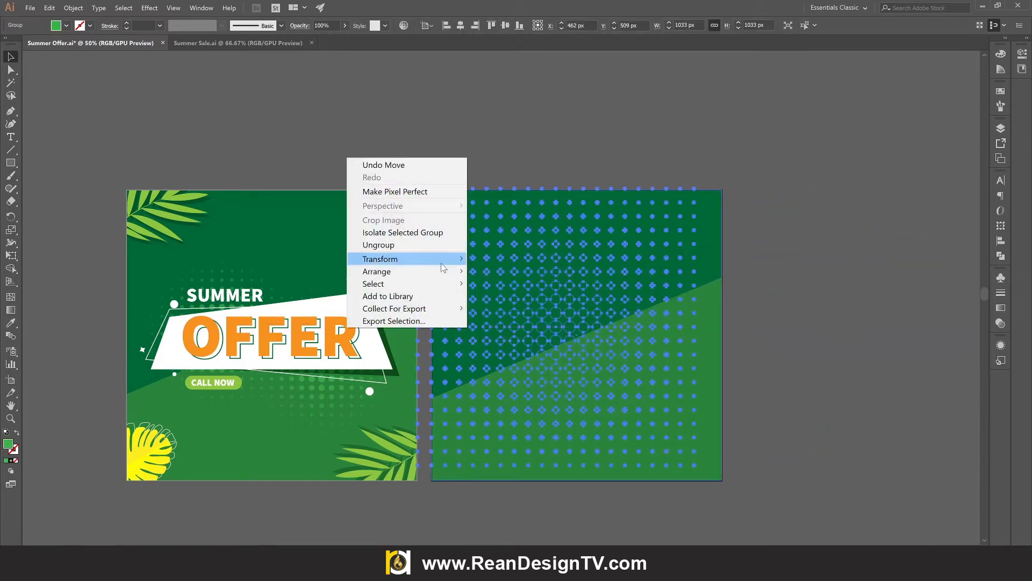
mouse_move(442, 274)
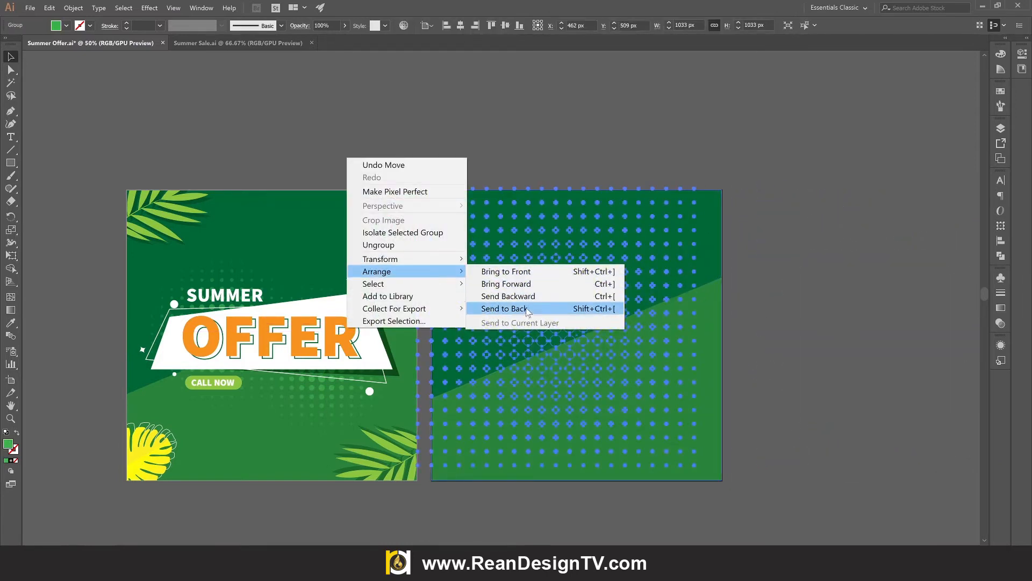
click(505, 271)
click(828, 294)
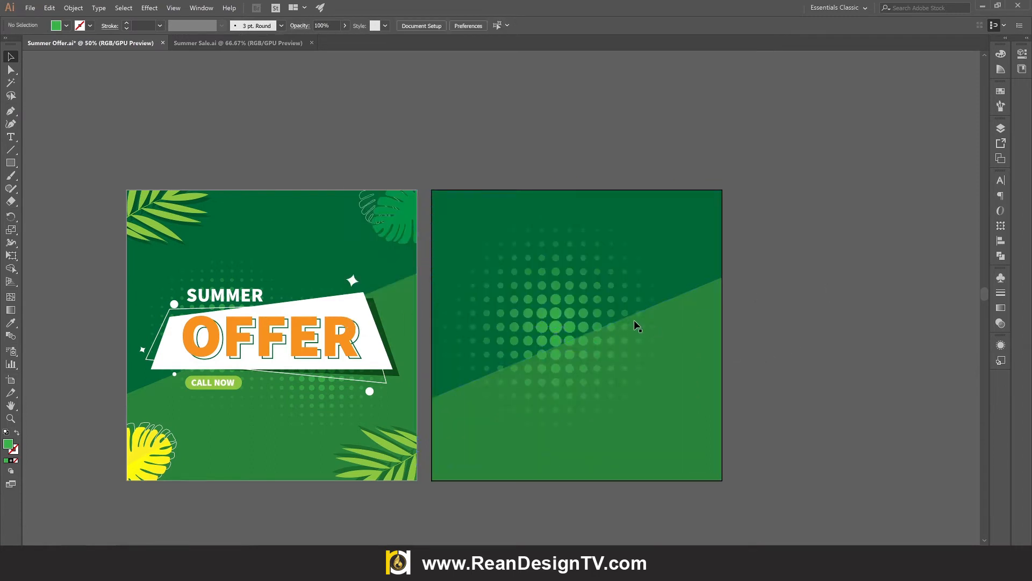
Scale the dot pattern down proportionally from its centre to about two thirds of its size with Free Transform, then deselect it
click(561, 314)
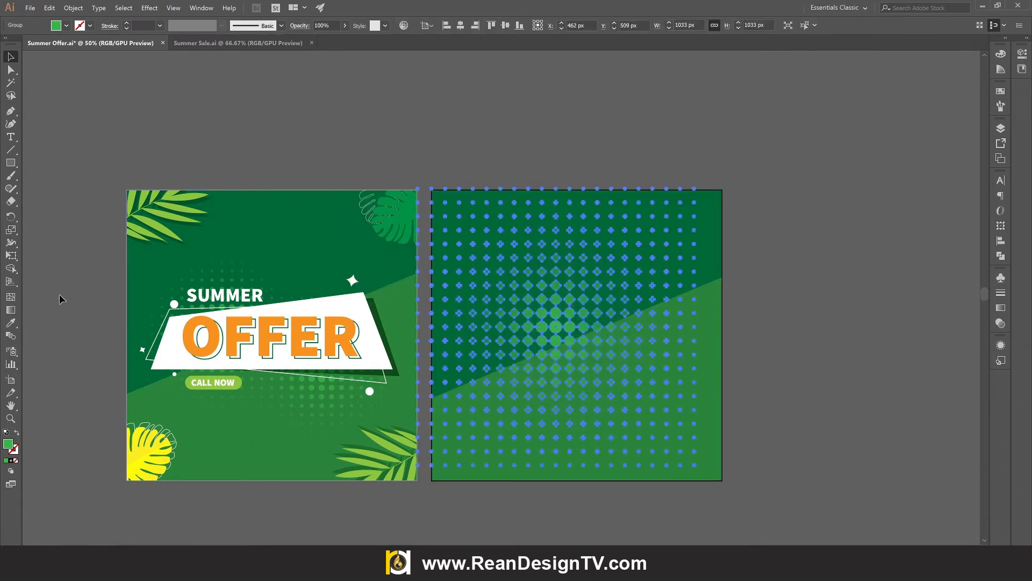
click(11, 255)
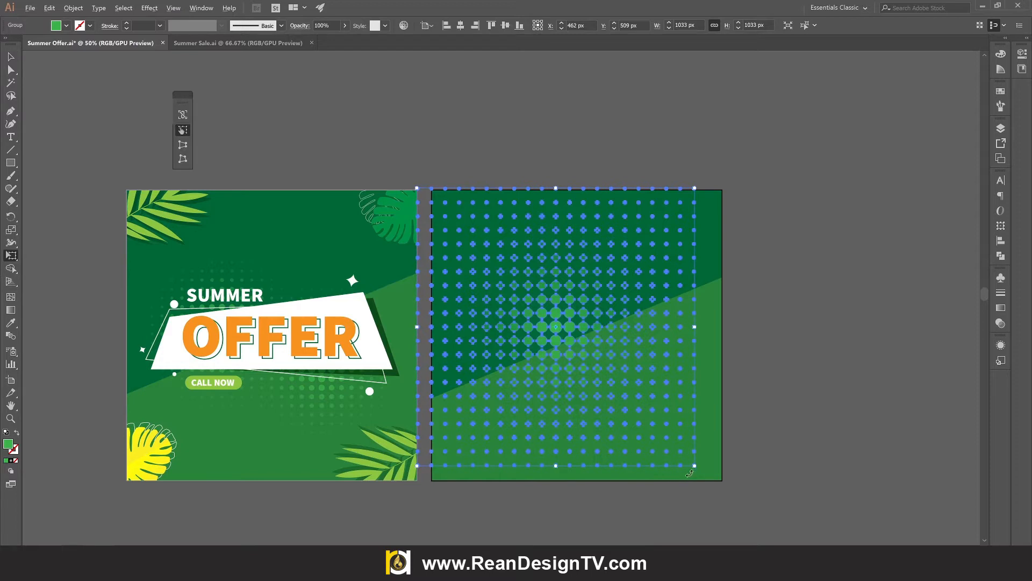
drag(693, 463, 650, 422)
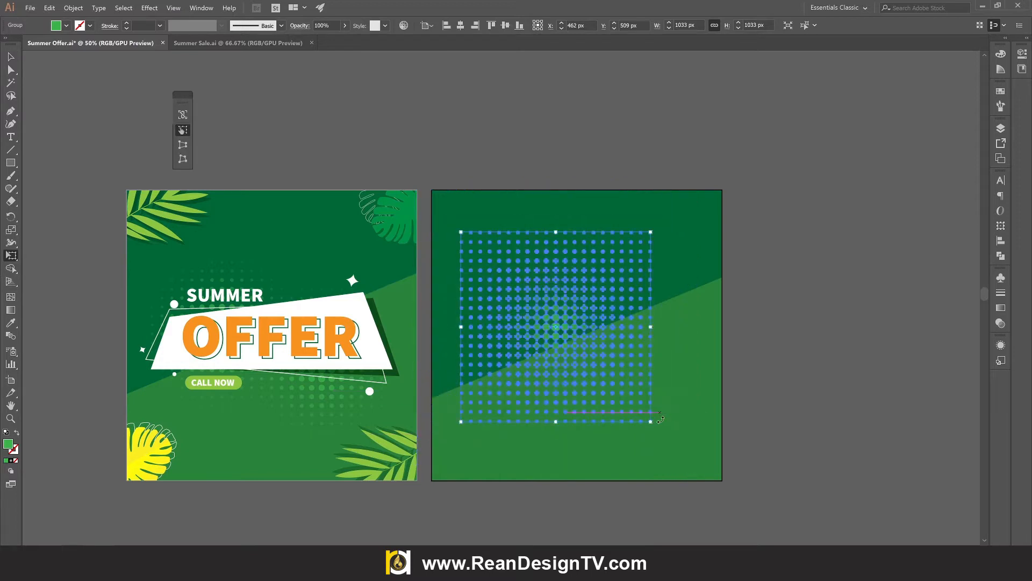
click(11, 56)
click(606, 111)
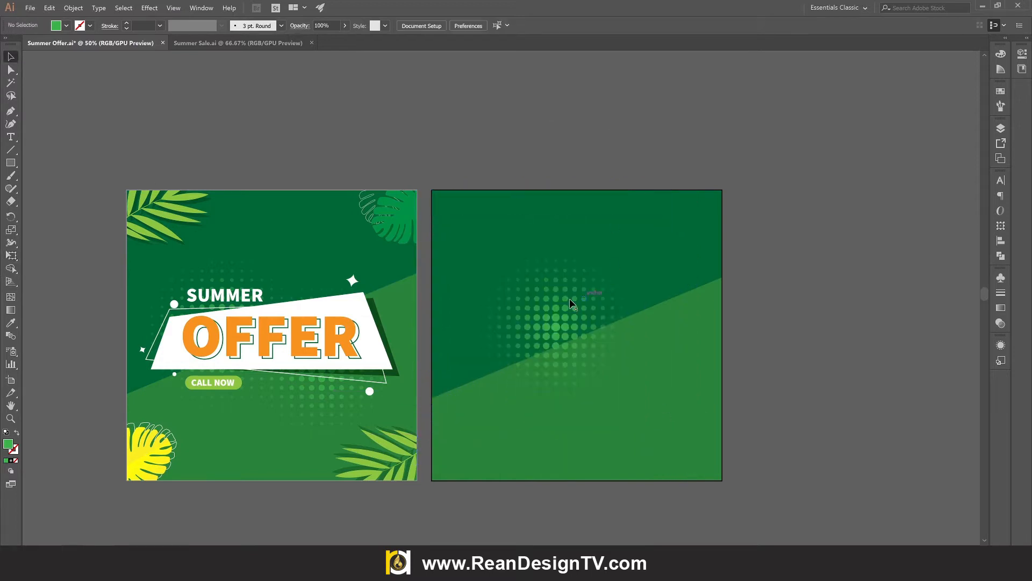
Move the dot pattern off the green background onto the empty canvas beside the second artboard and deselect it
drag(568, 302, 903, 178)
click(854, 395)
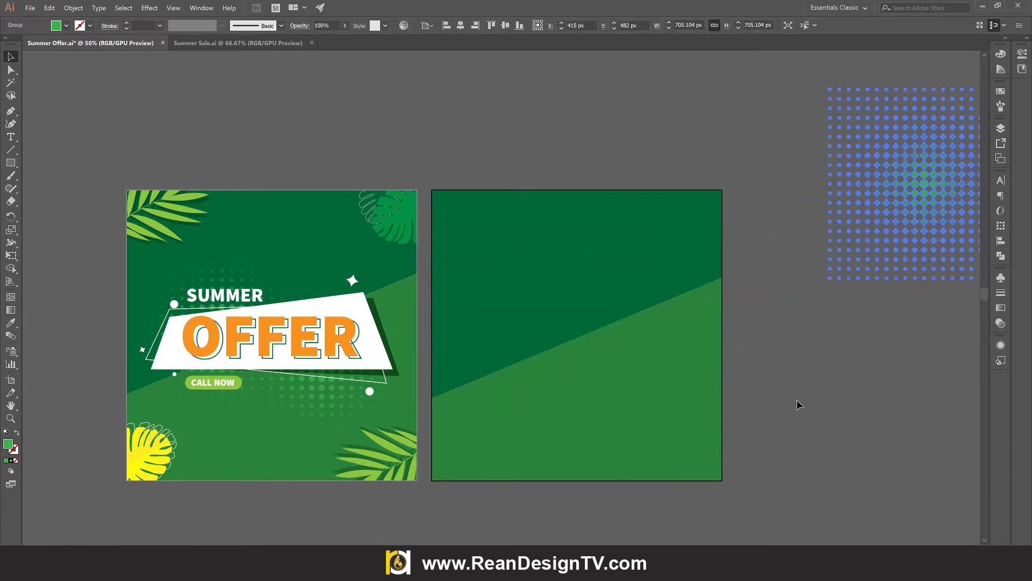
click(799, 405)
scroll(276, 392, up, 2)
scroll(295, 380, down, 1)
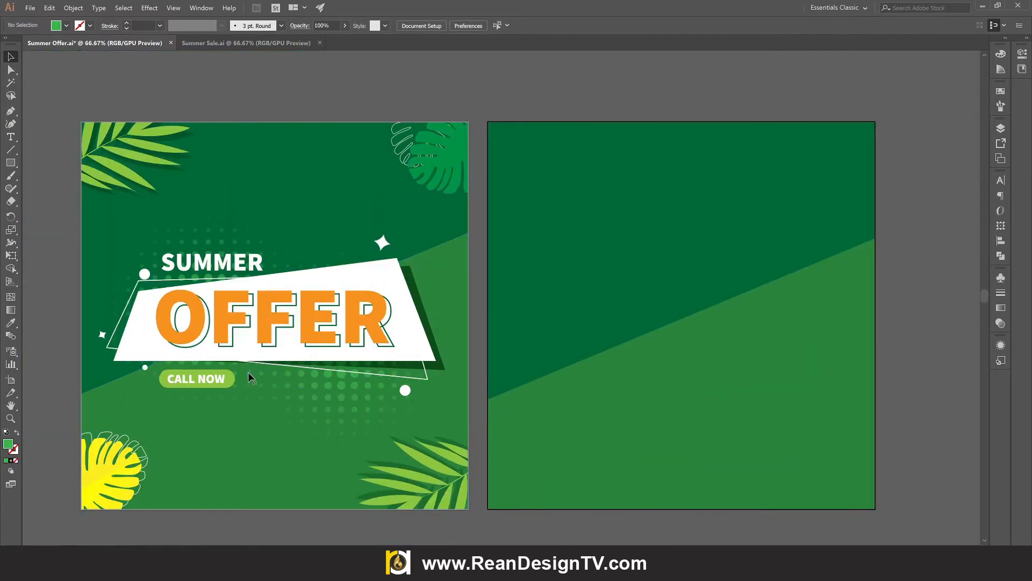
scroll(274, 371, down, 2)
scroll(332, 369, up, 2)
click(118, 480)
click(137, 129)
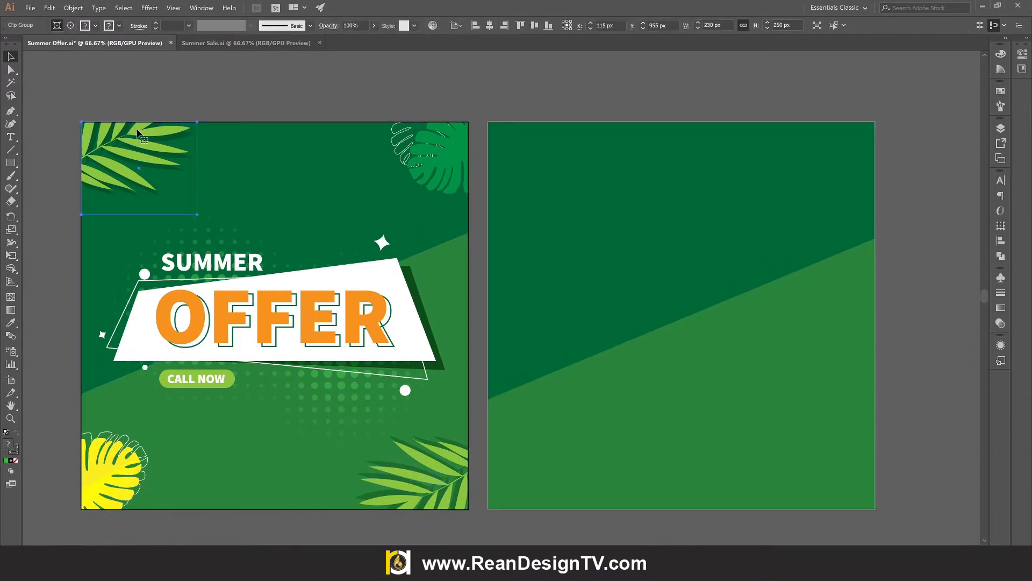
click(449, 144)
click(481, 68)
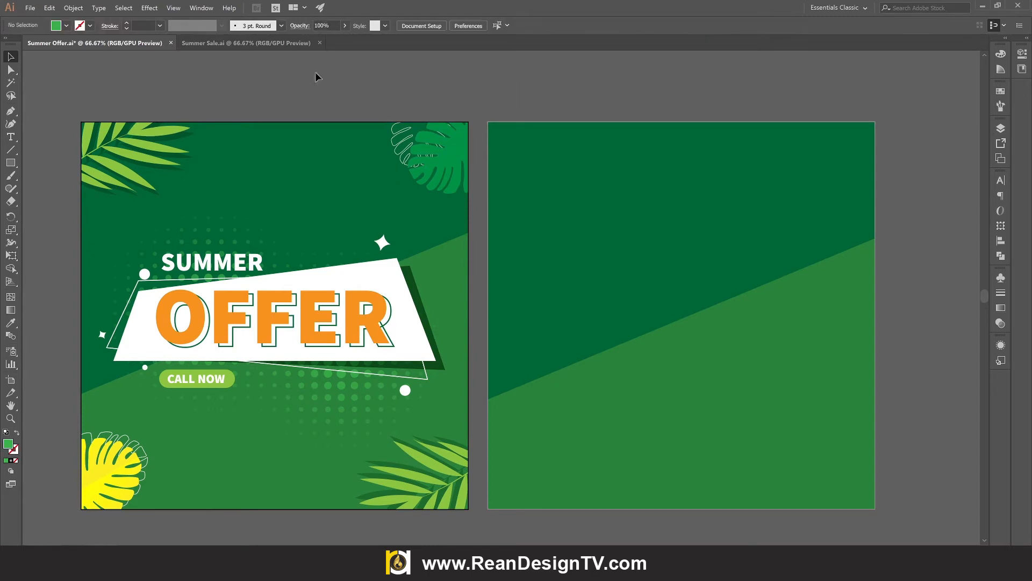
Switch to the Summer Sale.ai document and leave isolation mode
click(205, 42)
scroll(653, 318, up, 3)
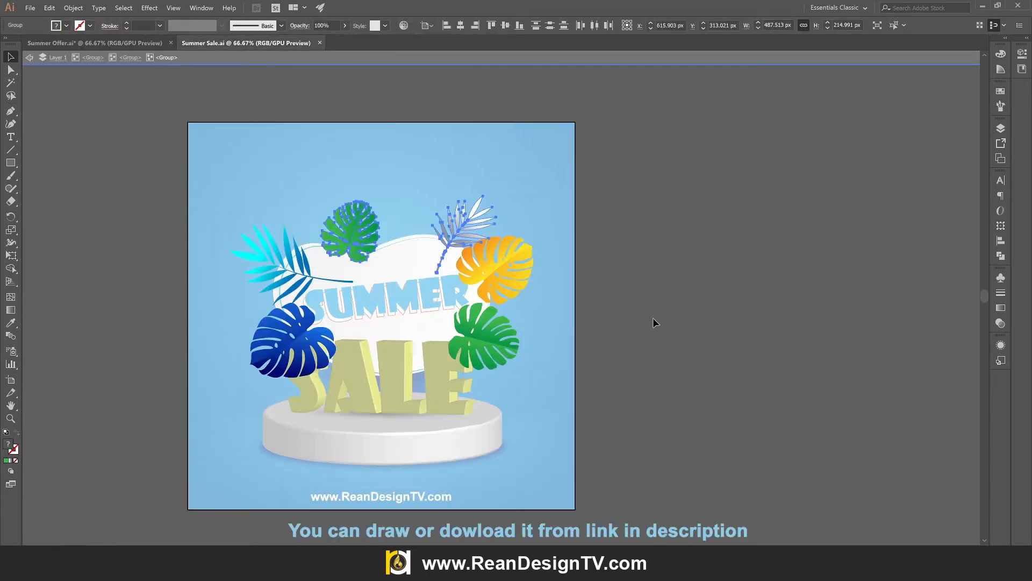
double_click(652, 317)
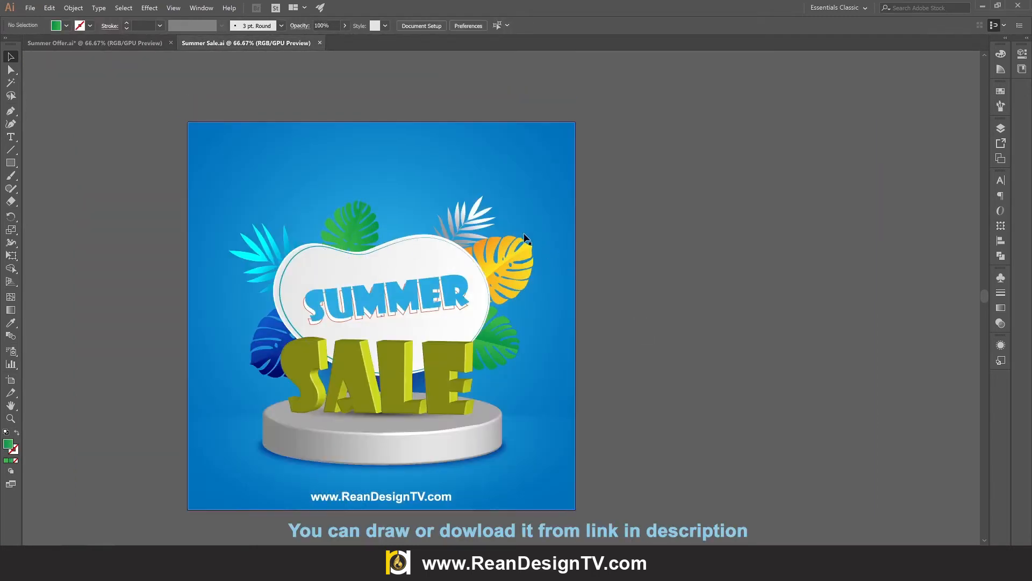
click(376, 498)
scroll(376, 491, down, 8)
click(376, 481)
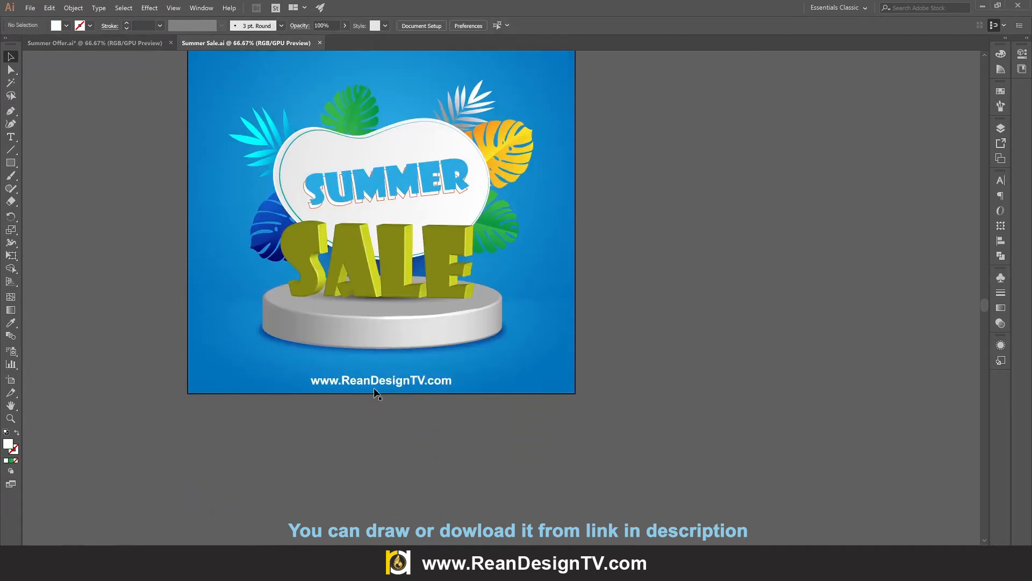
scroll(417, 450, up, 6)
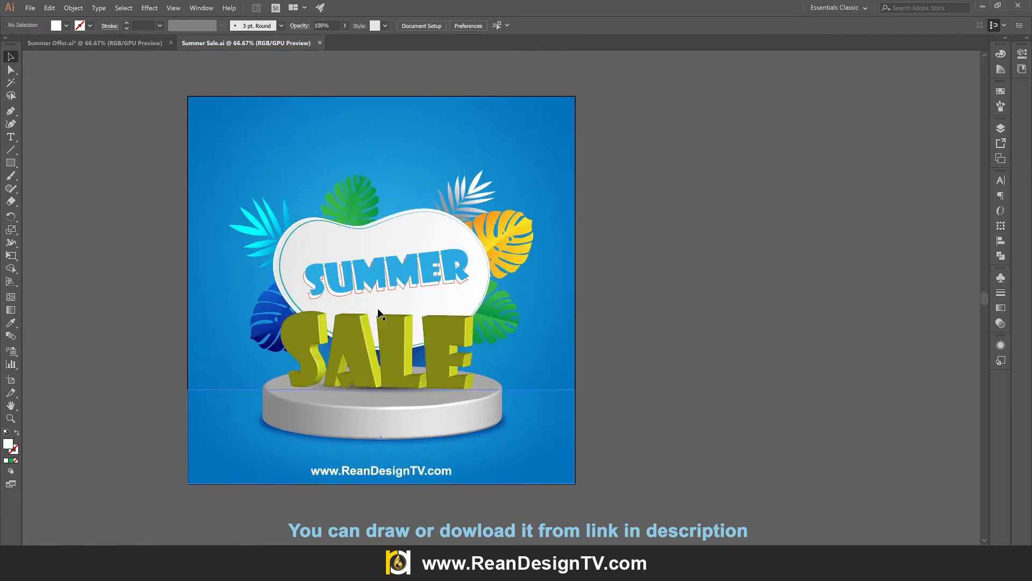
Isolate the nested leaf group, transfer the upper green monstera leaf and white palm leaf to Summer Offer.ai's second artboard, and deselect them
click(444, 216)
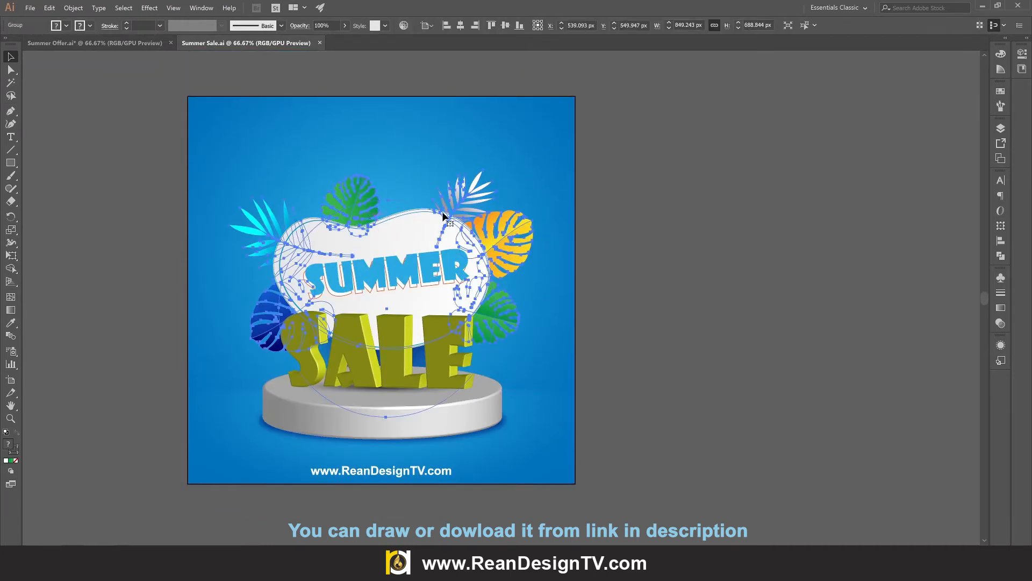
double_click(342, 195)
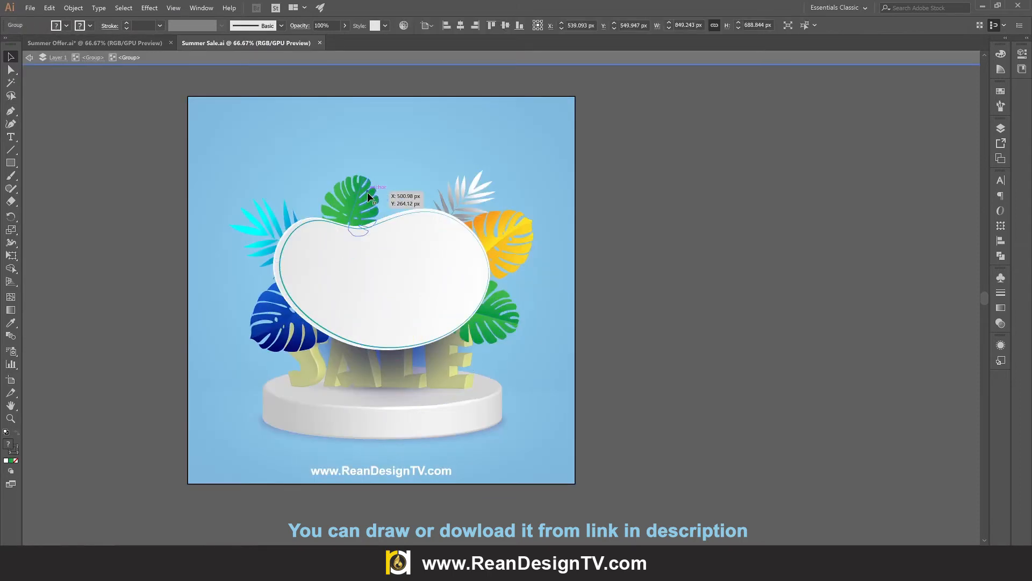
double_click(373, 191)
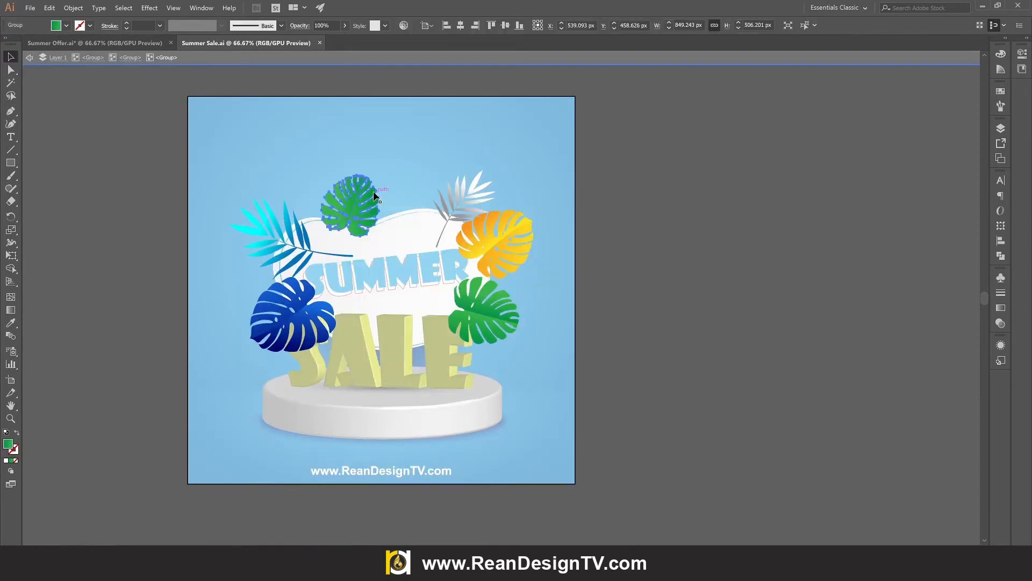
shift+click(453, 192)
drag(461, 197, 220, 88)
click(143, 42)
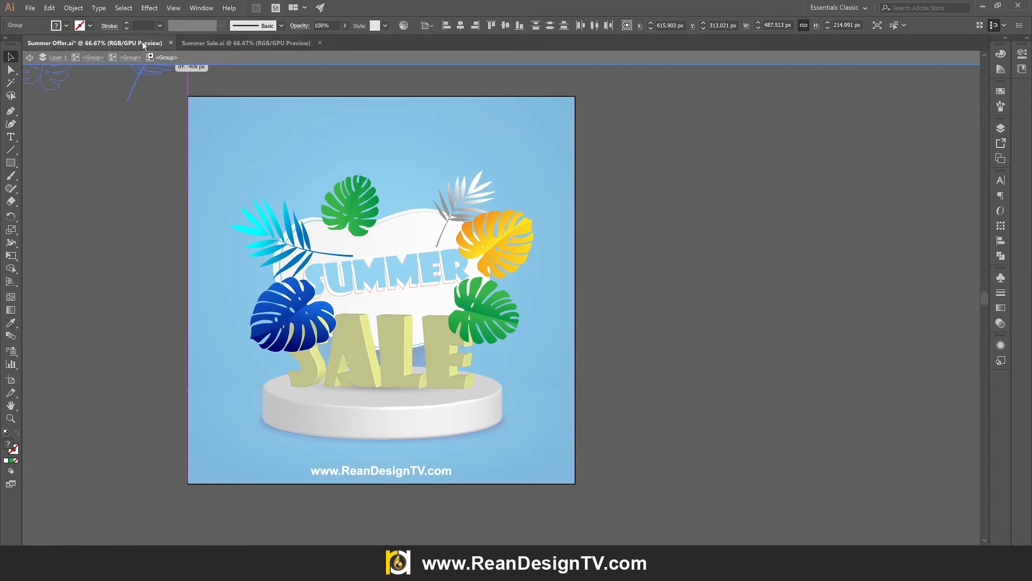
key(ctrl+f)
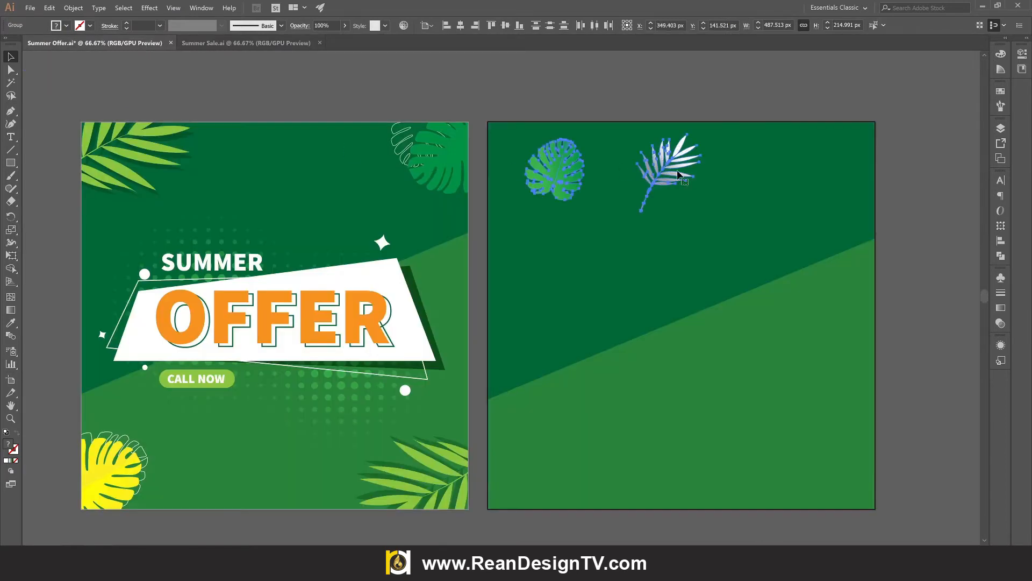
drag(688, 180, 667, 214)
click(641, 111)
scroll(635, 149, down, 6)
scroll(635, 150, up, 2)
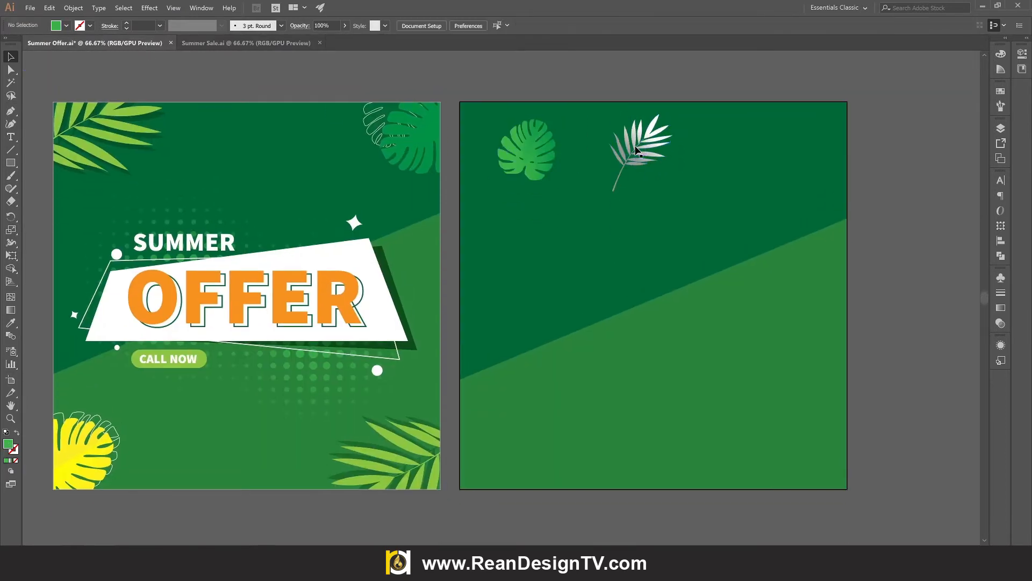
Move the monstera leaf to about X 437 px, Y 331 px and the palm leaf to about X 66 px, Y 153 px
scroll(636, 150, up, 1)
drag(547, 157, 639, 232)
drag(668, 212, 868, 285)
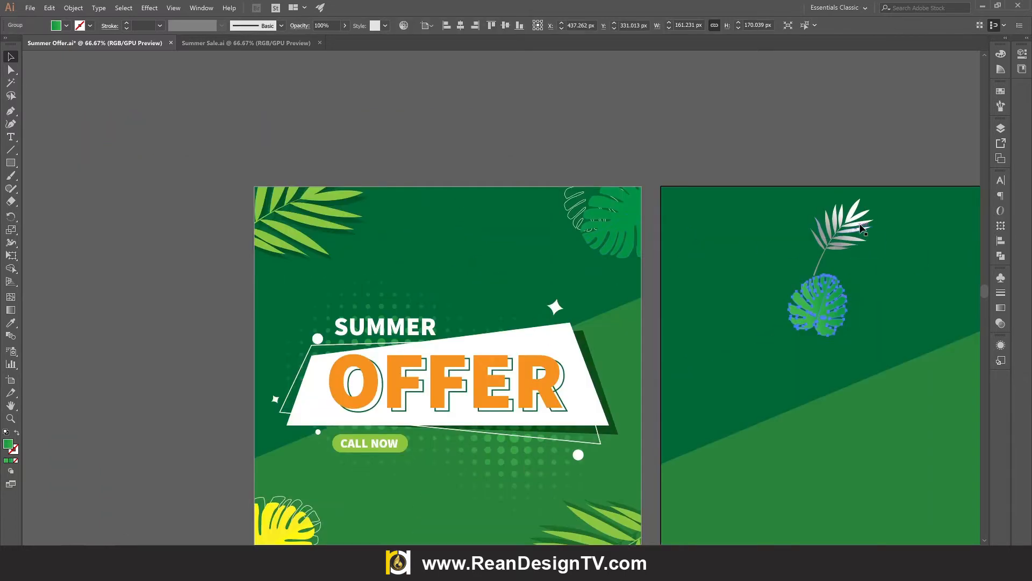
drag(862, 228, 708, 230)
scroll(724, 222, up, 1)
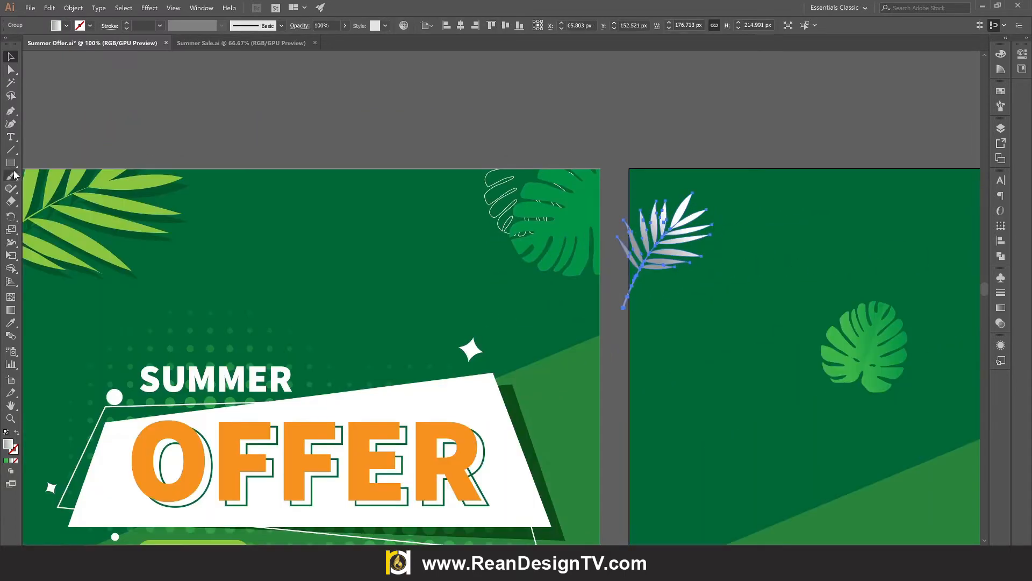
Rotate and enlarge the palm leaf with Free Transform to about 364 × 308 px, positioned over the second artboard's upper-left corner
click(12, 256)
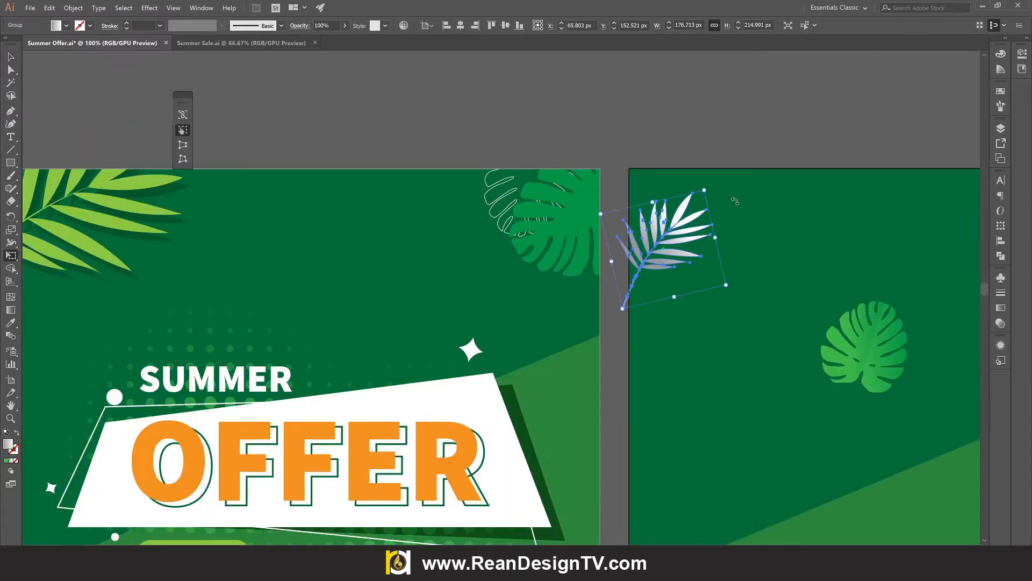
drag(735, 201, 712, 188)
click(11, 56)
drag(600, 156, 661, 151)
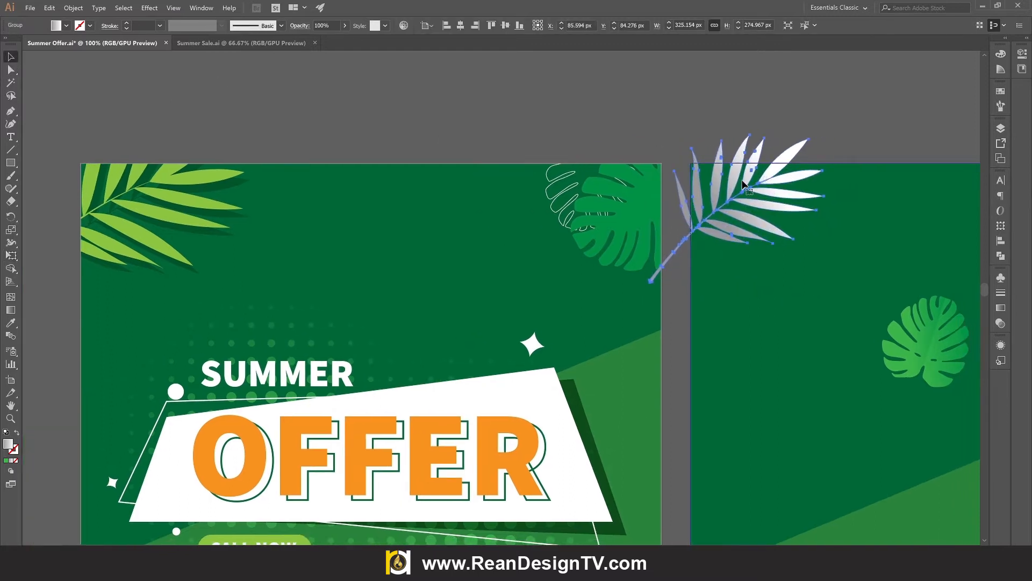
drag(738, 183, 729, 179)
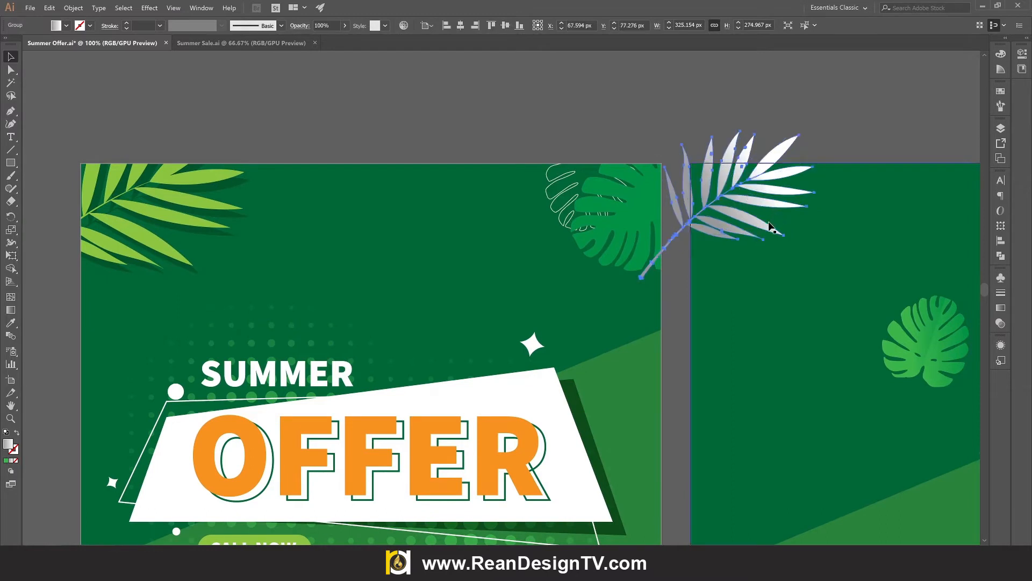
key(e)
drag(805, 290, 827, 309)
click(10, 58)
Fill the palm leaf with light green, shift it slightly further into the artboard's upper-left corner and deselect it
click(67, 26)
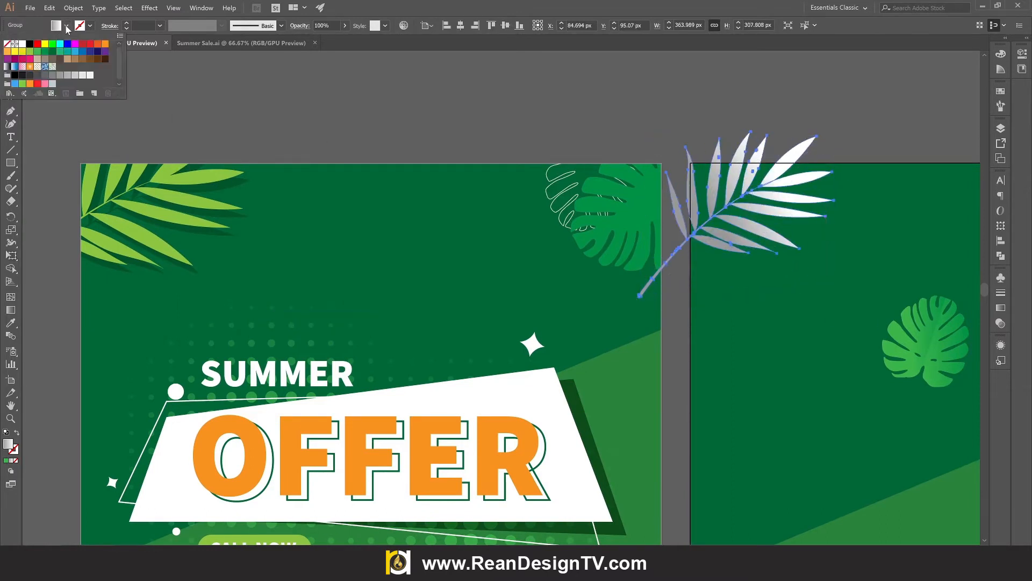
click(29, 52)
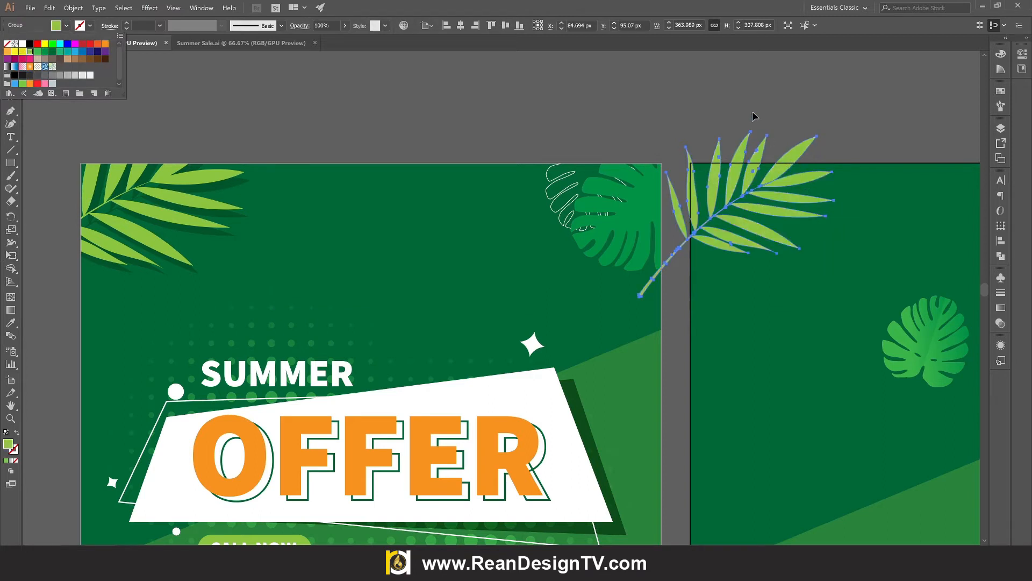
mouse_move(786, 201)
mouse_down()
mouse_move(805, 189)
mouse_move(769, 191)
mouse_up()
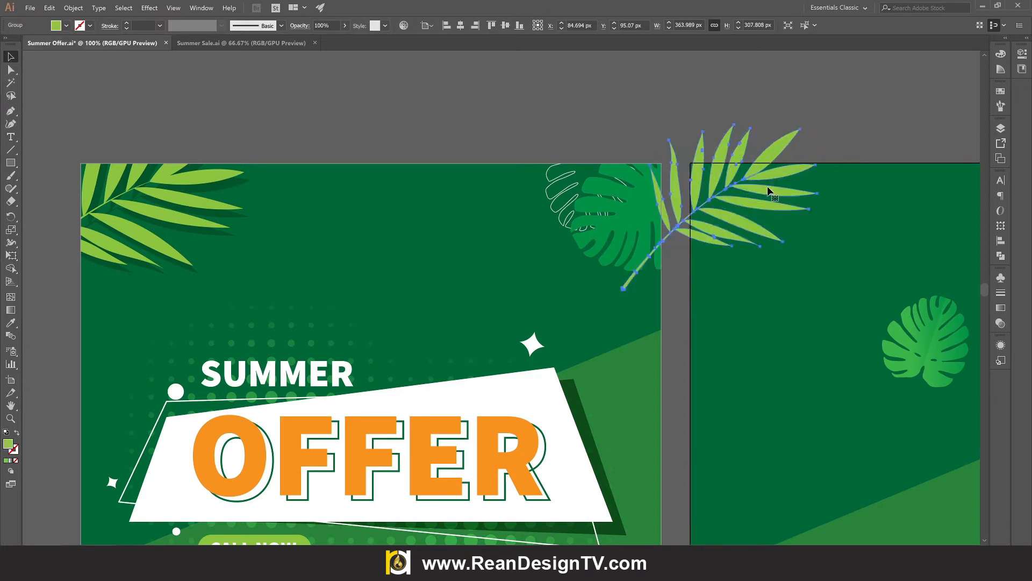
click(854, 155)
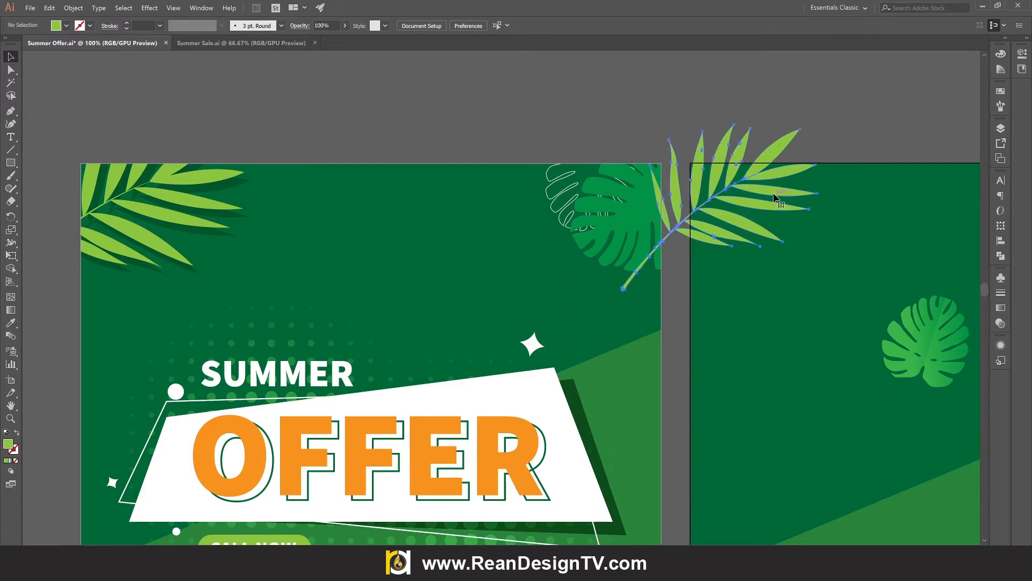
Duplicate the palm leaf slightly down and to the right of the original and fill the copy with dark green
click(779, 194)
mouse_move(779, 198)
mouse_down()
mouse_move(796, 206)
mouse_move(785, 209)
mouse_up()
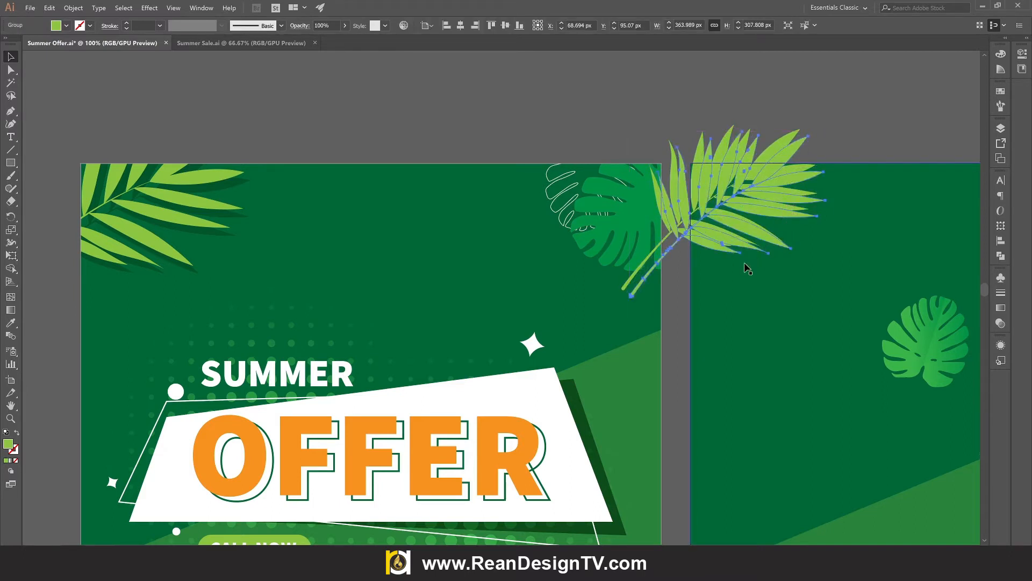
click(64, 26)
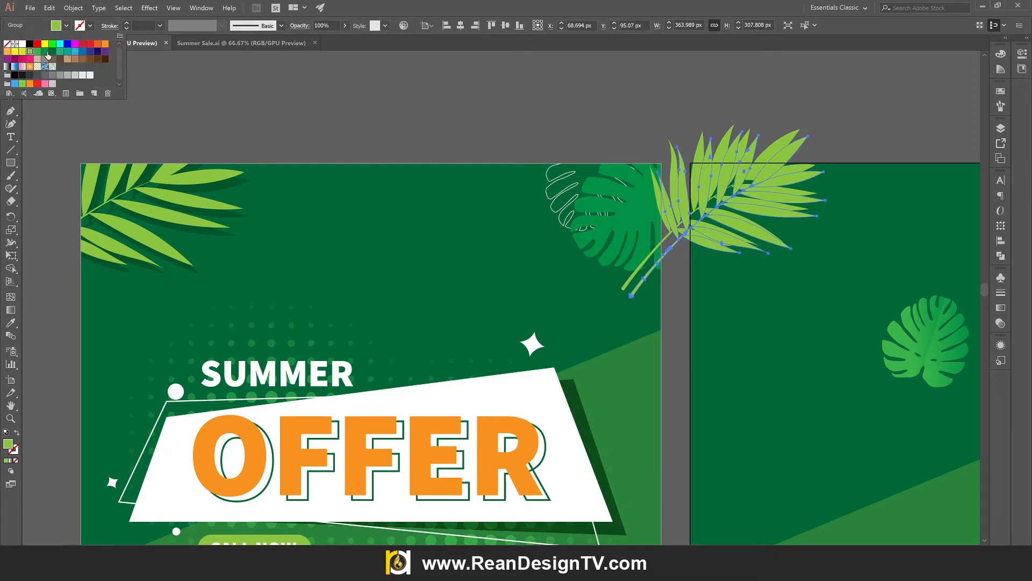
click(52, 53)
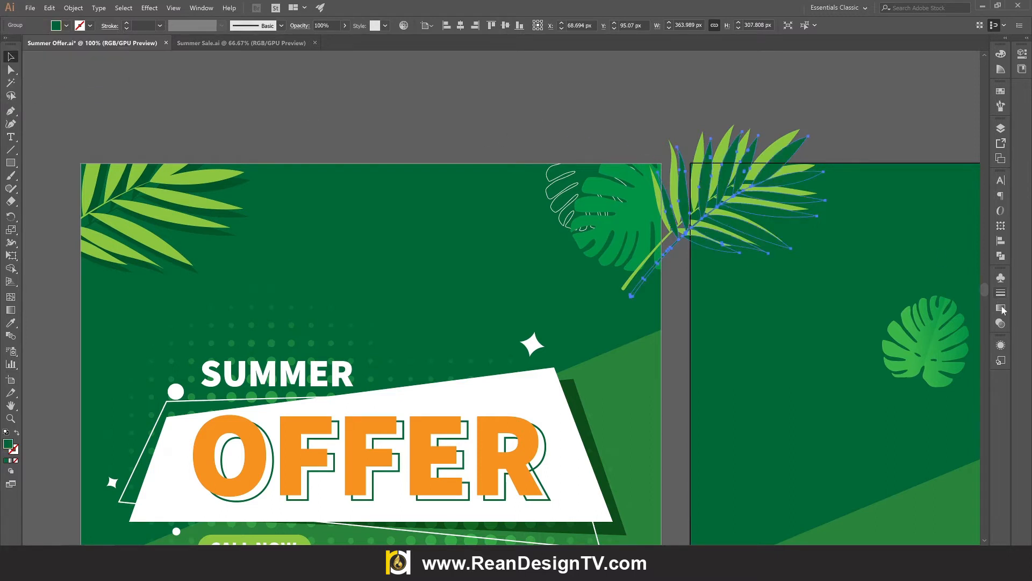
Set the dark green leaf copy's blending mode to Multiply and deselect it
click(1001, 325)
click(912, 290)
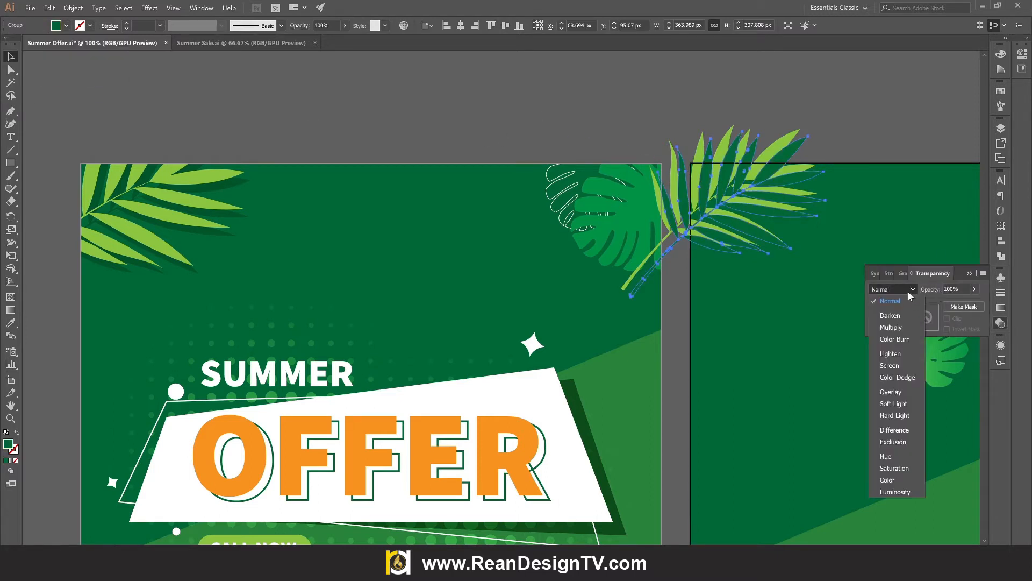
click(893, 327)
click(854, 130)
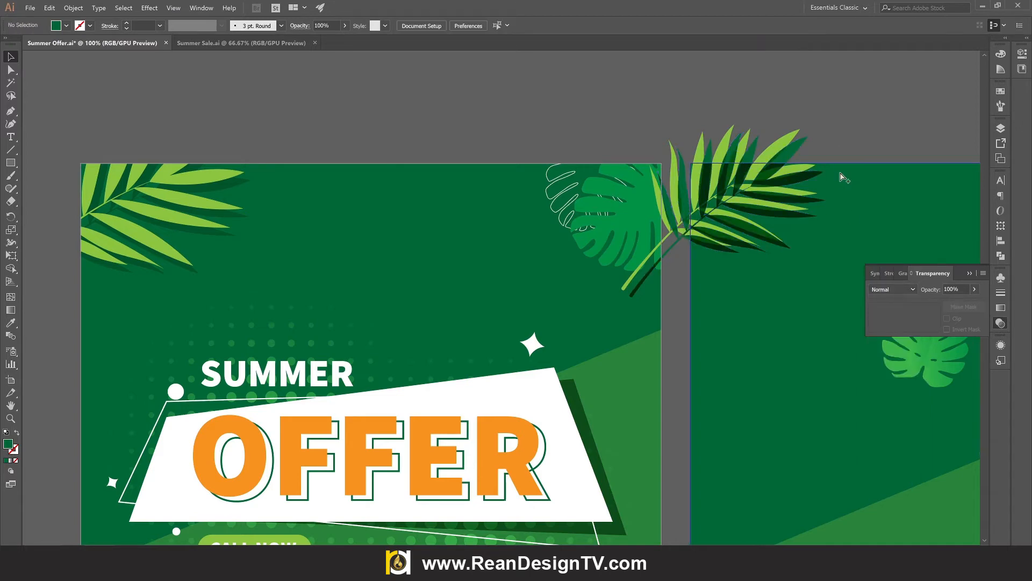
Send the dark leaf copy backward behind the light green palm leaf and deselect it
scroll(841, 177, up, 2)
scroll(693, 219, right, 3)
click(618, 265)
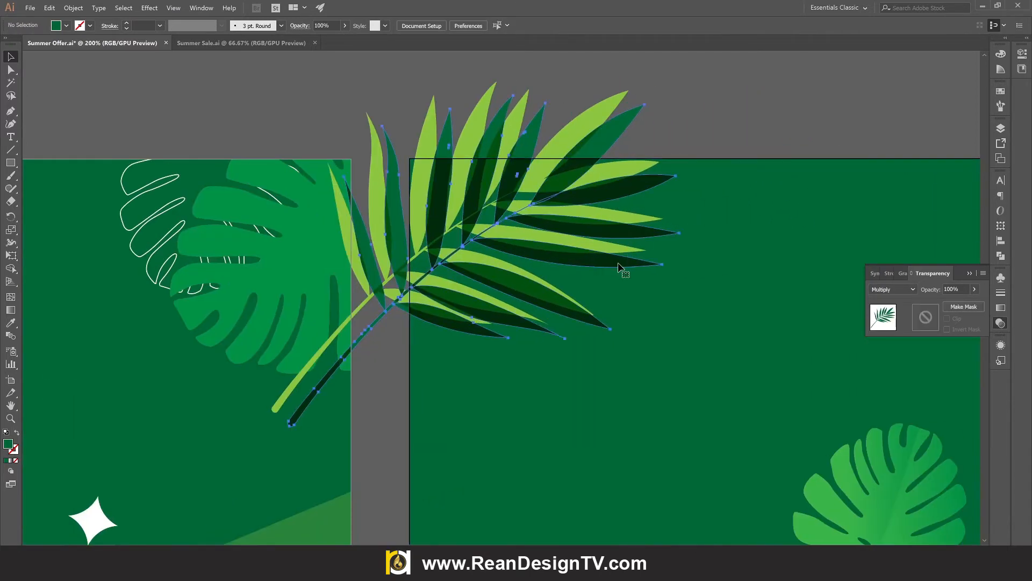
right_click(322, 158)
mouse_move(380, 272)
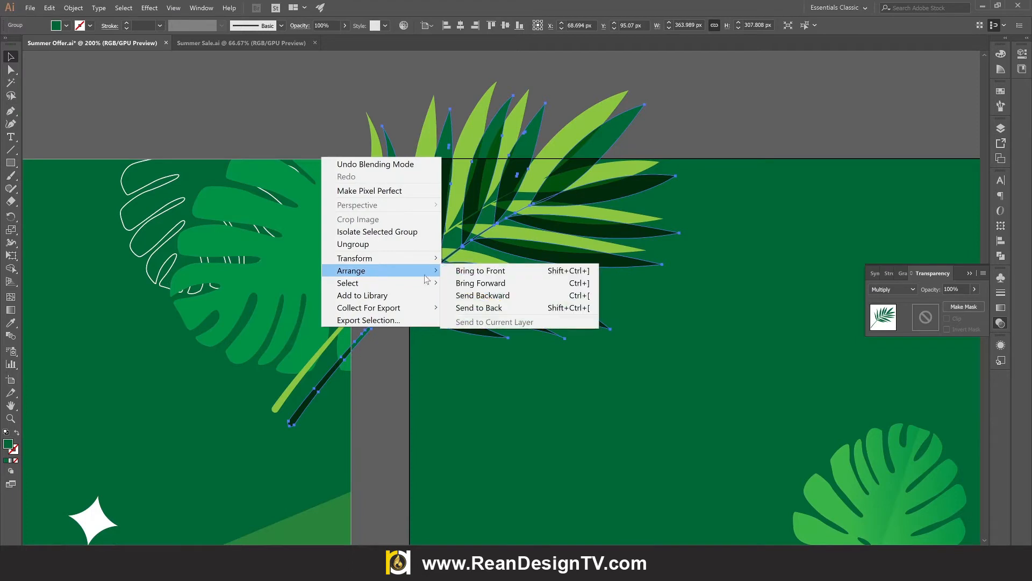
click(512, 301)
click(734, 109)
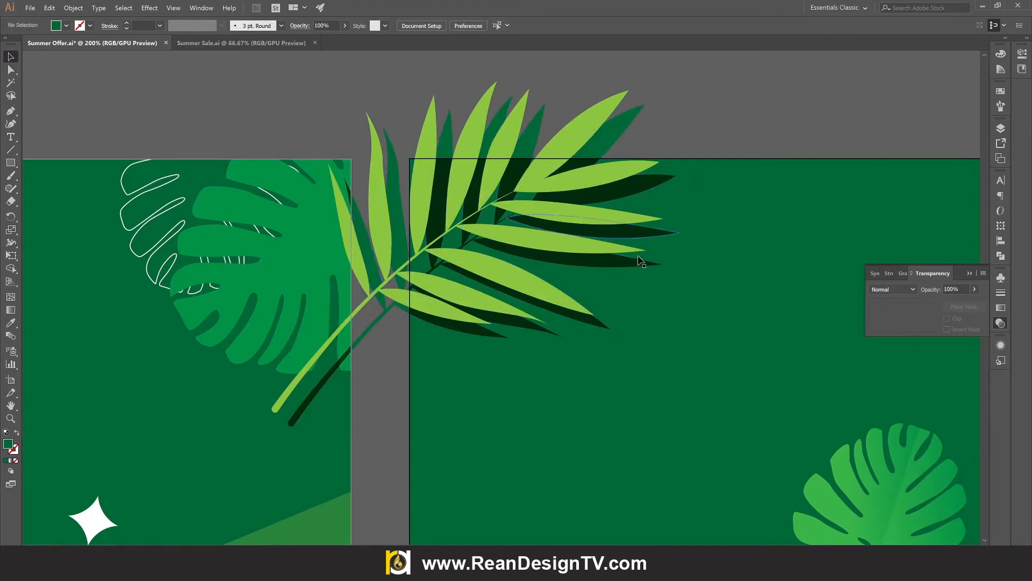
Set the dark shadow leaf's opacity to 30% and deselect it
click(629, 266)
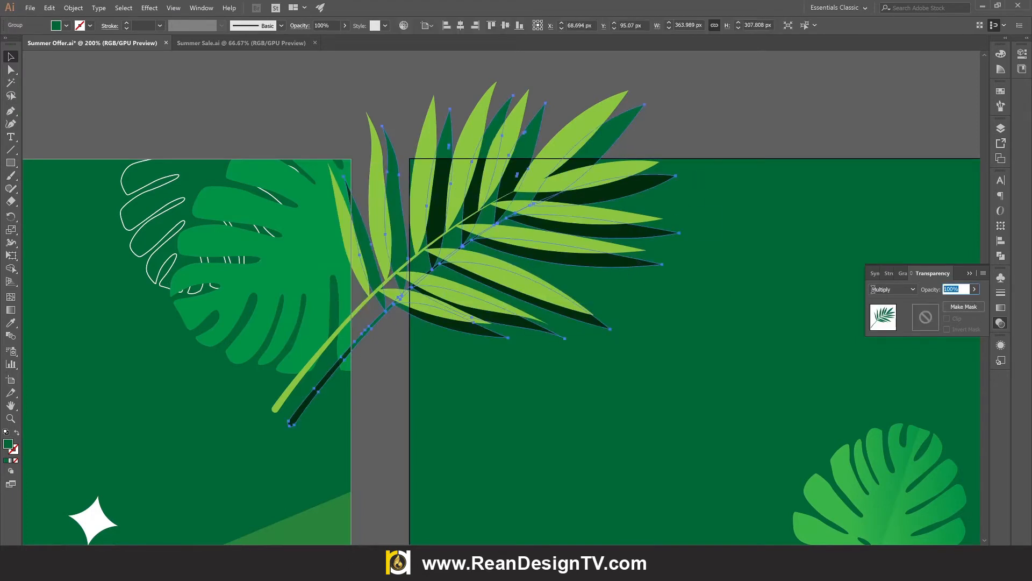
click(790, 110)
scroll(575, 169, down, 2)
scroll(576, 210, up, 2)
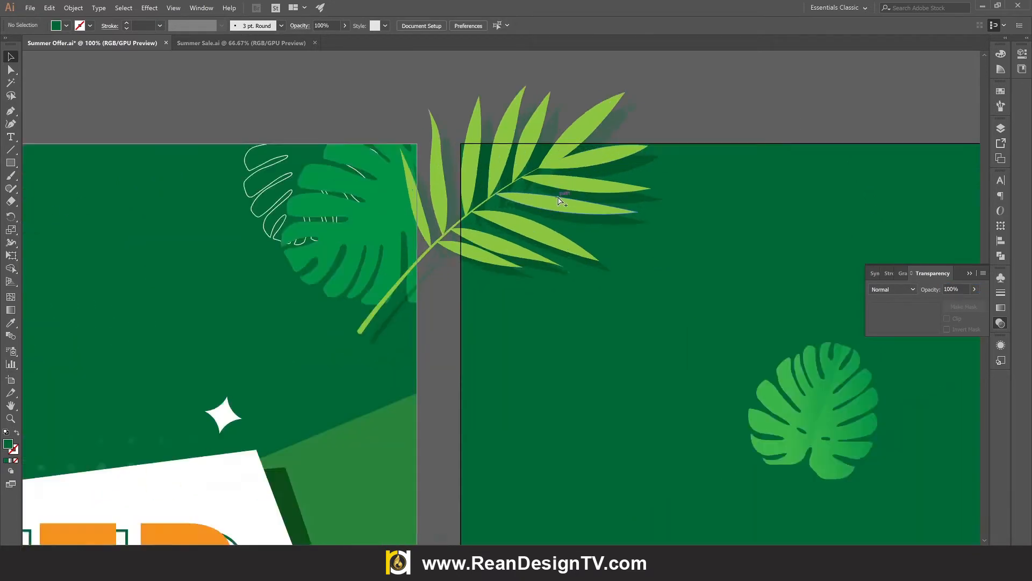
Rotate the palm leaf's dark shadow slightly clockwise and shift it a little closer to the leaf
click(615, 240)
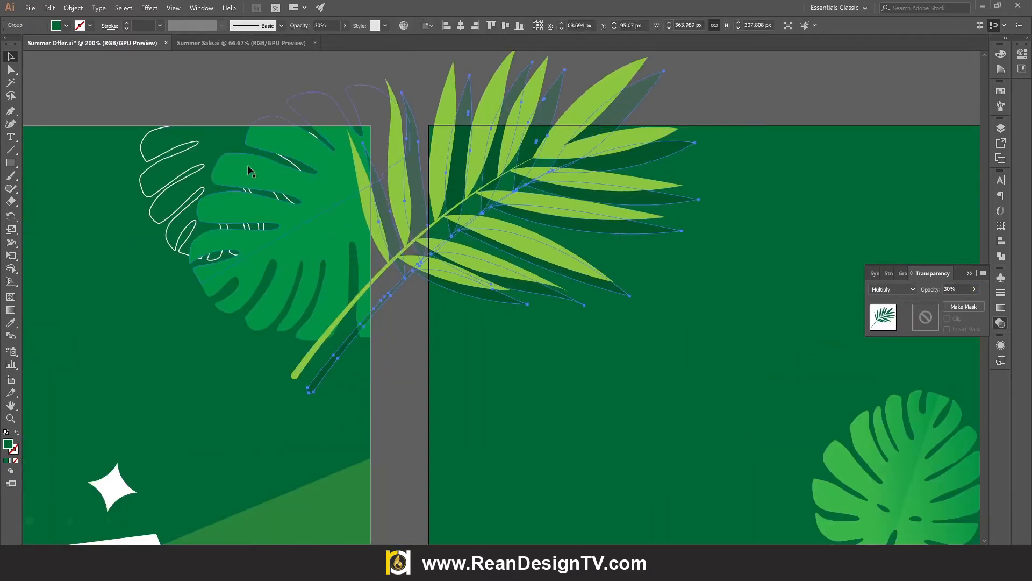
click(11, 255)
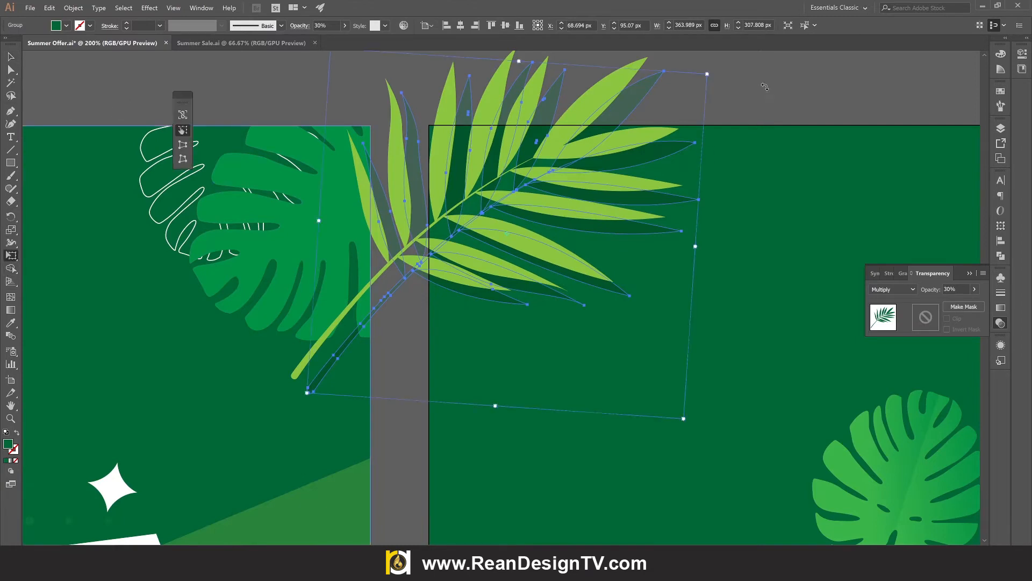
drag(768, 92, 784, 98)
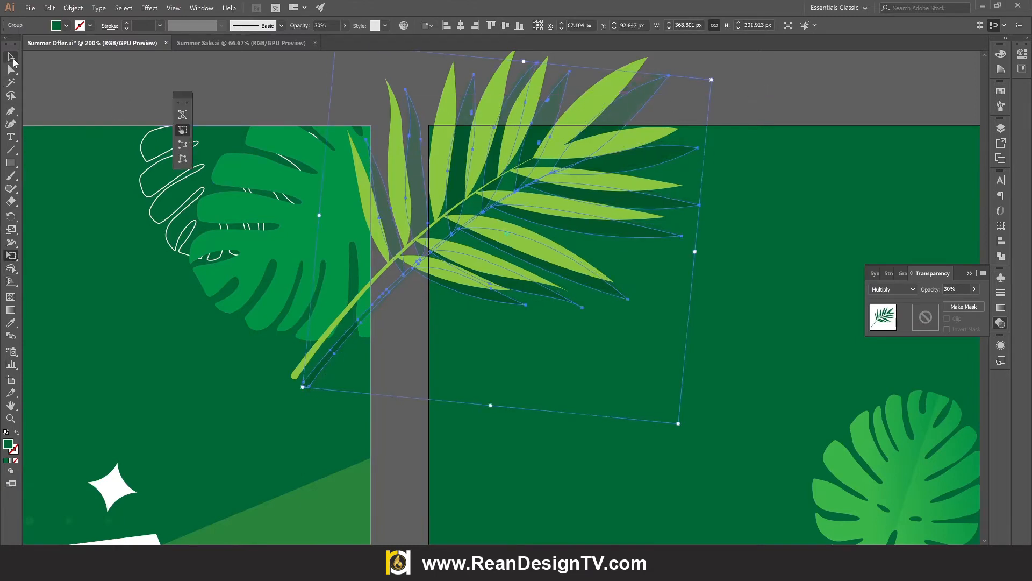
click(12, 58)
click(264, 91)
scroll(636, 172, up, 2)
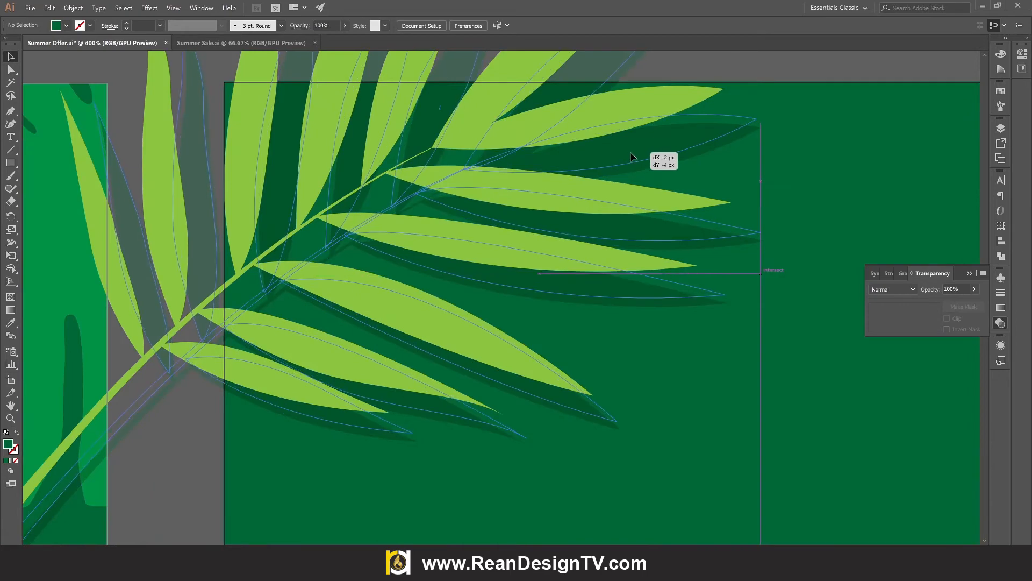
scroll(632, 157, down, 8)
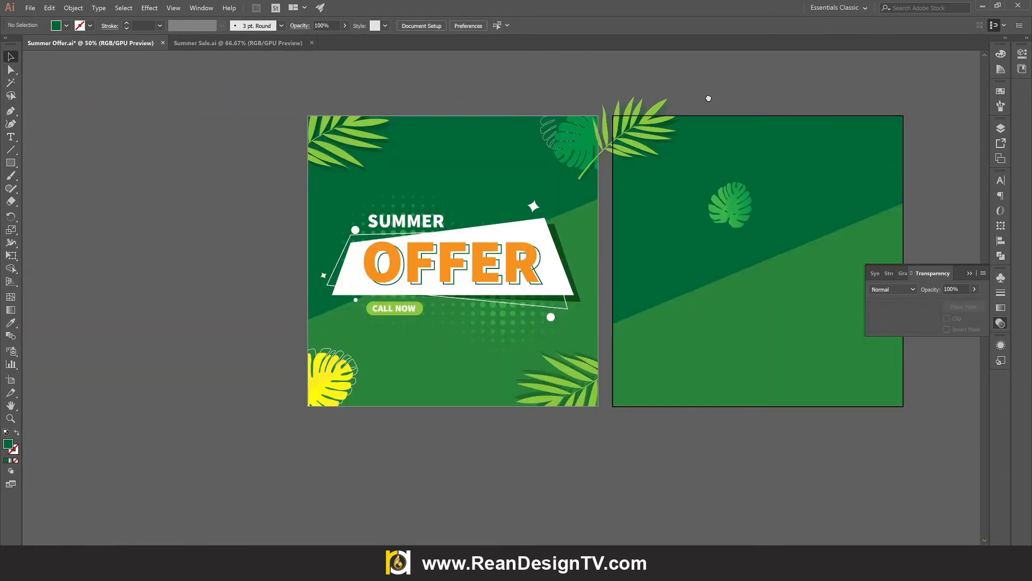
Group the light green palm leaf with its shadow and deselect the group
scroll(562, 177, up, 4)
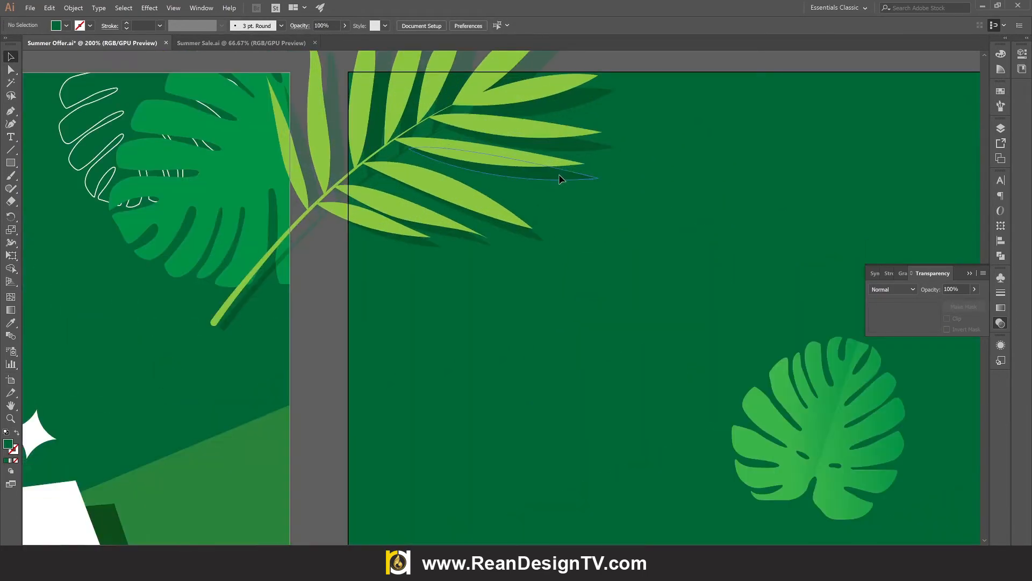
click(560, 178)
scroll(562, 201, up, 2)
shift+click(541, 192)
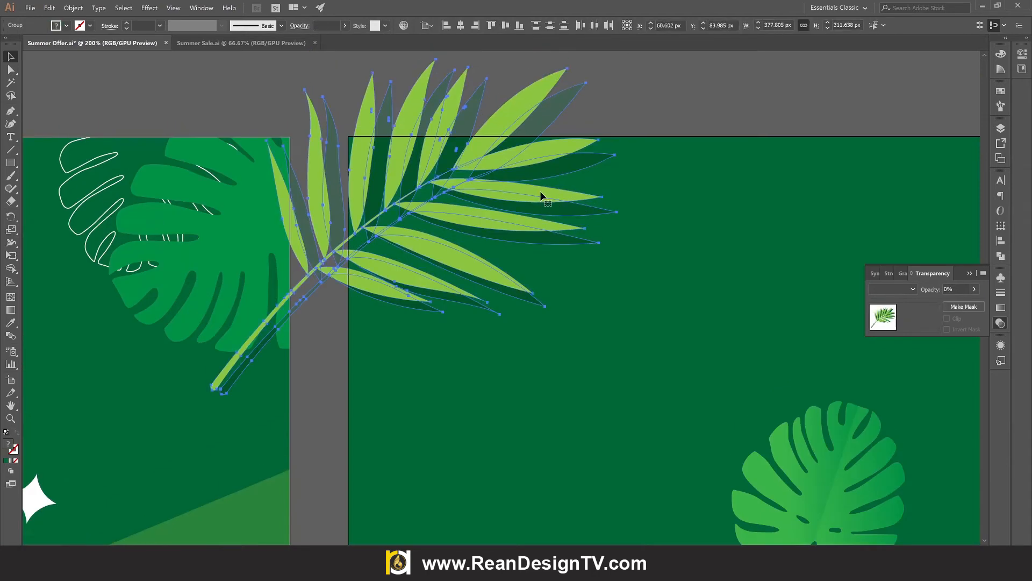
right_click(280, 120)
click(290, 184)
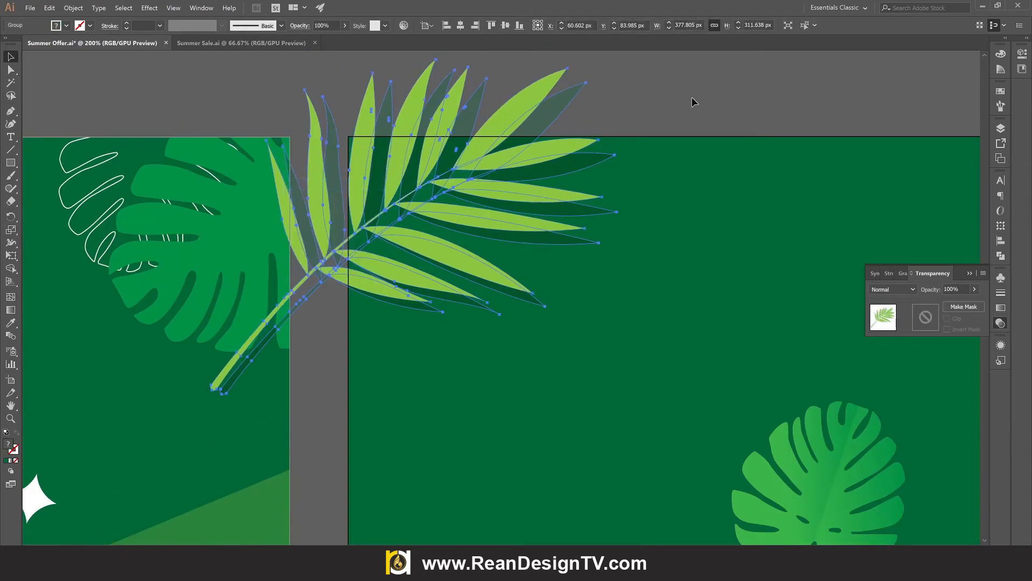
click(90, 123)
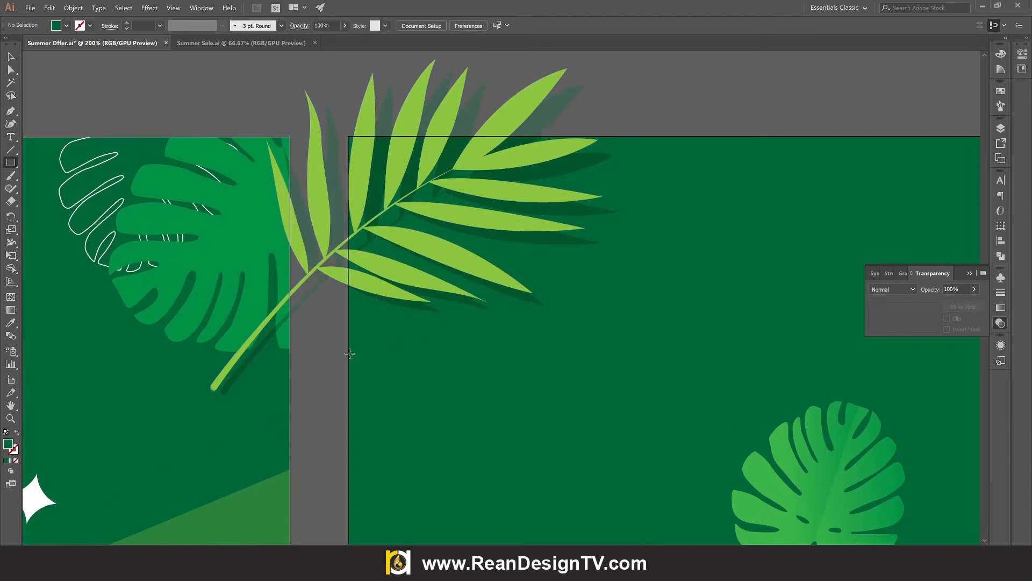
Clip the palm leaf group to the second artboard's top-left corner with a rectangle of about 255 by 202 px
drag(349, 353, 622, 136)
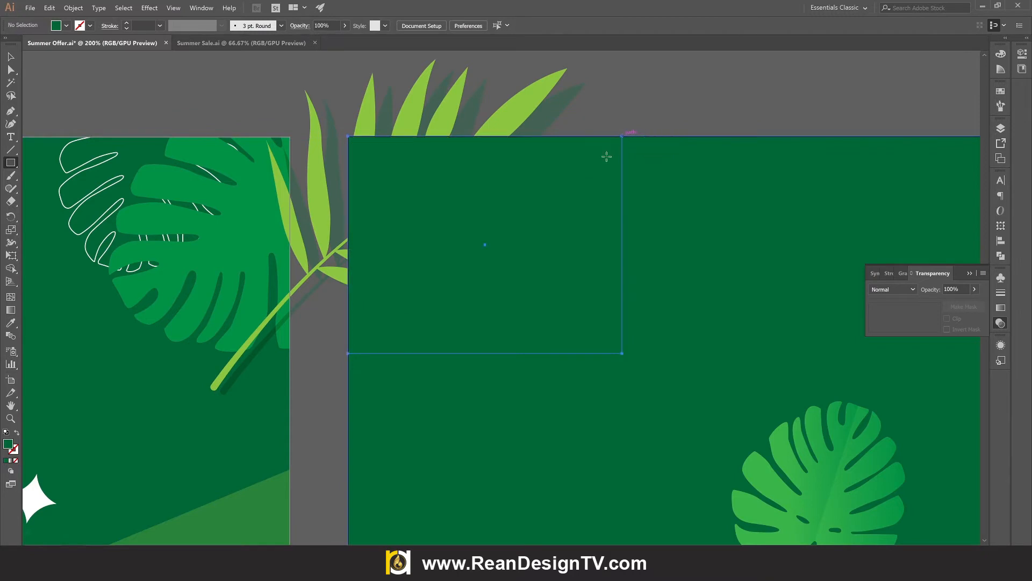
click(10, 56)
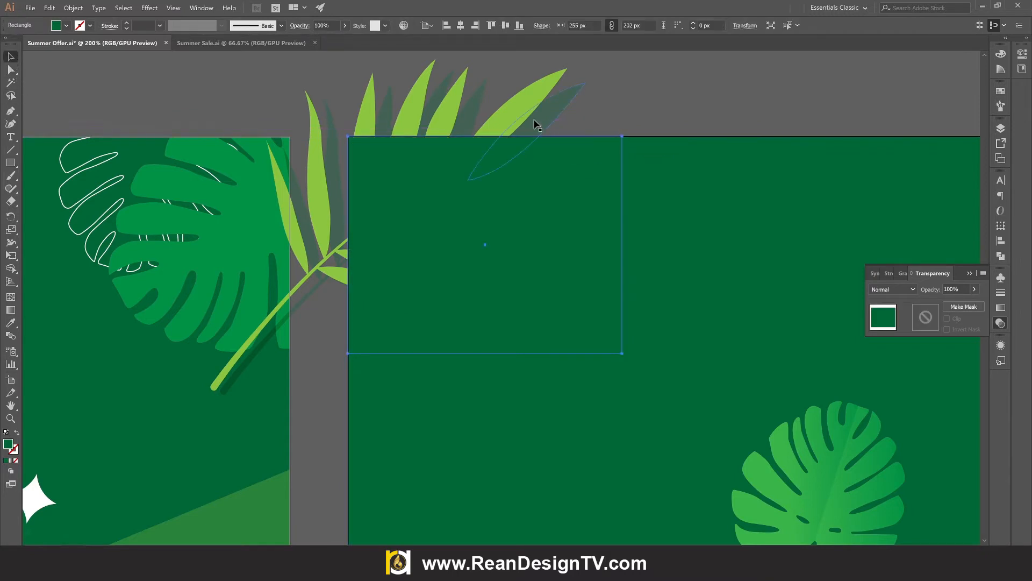
shift+click(483, 110)
right_click(431, 138)
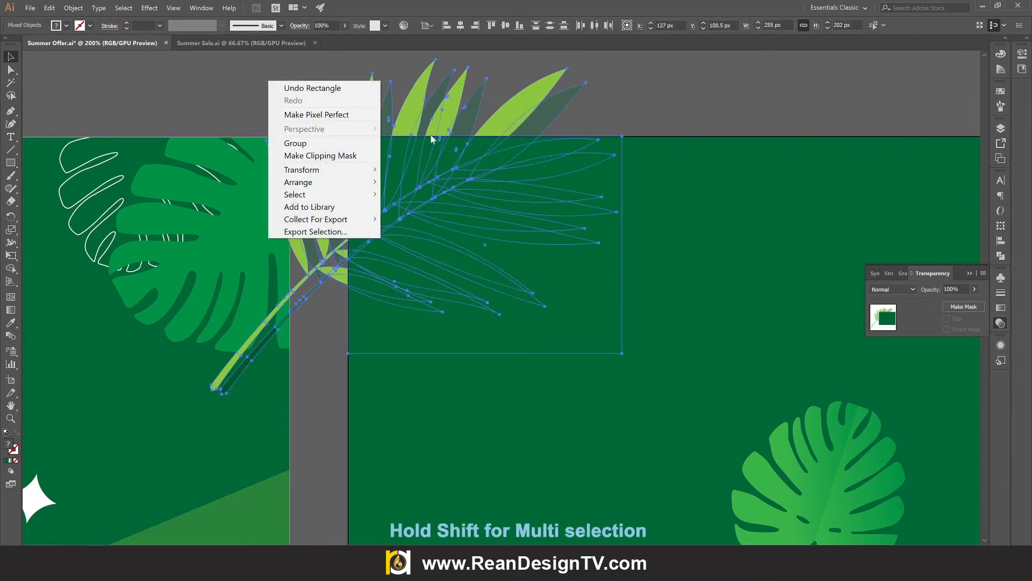
click(365, 155)
click(669, 122)
scroll(668, 124, down, 3)
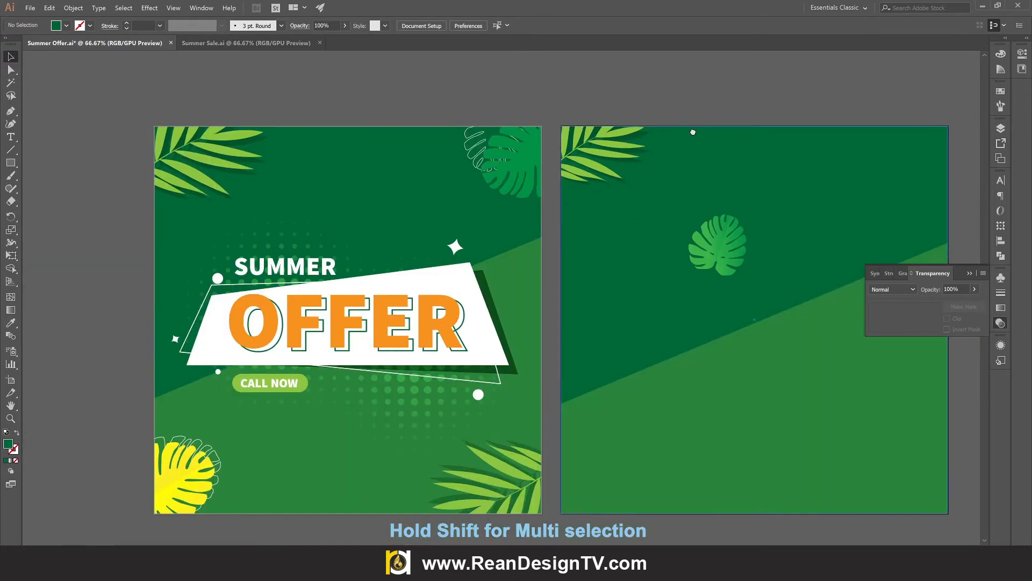
Move the monstera leaf to the second artboard's top-right corner and rotate it 180 degrees
drag(704, 133, 612, 127)
scroll(612, 155, down, 1)
click(612, 184)
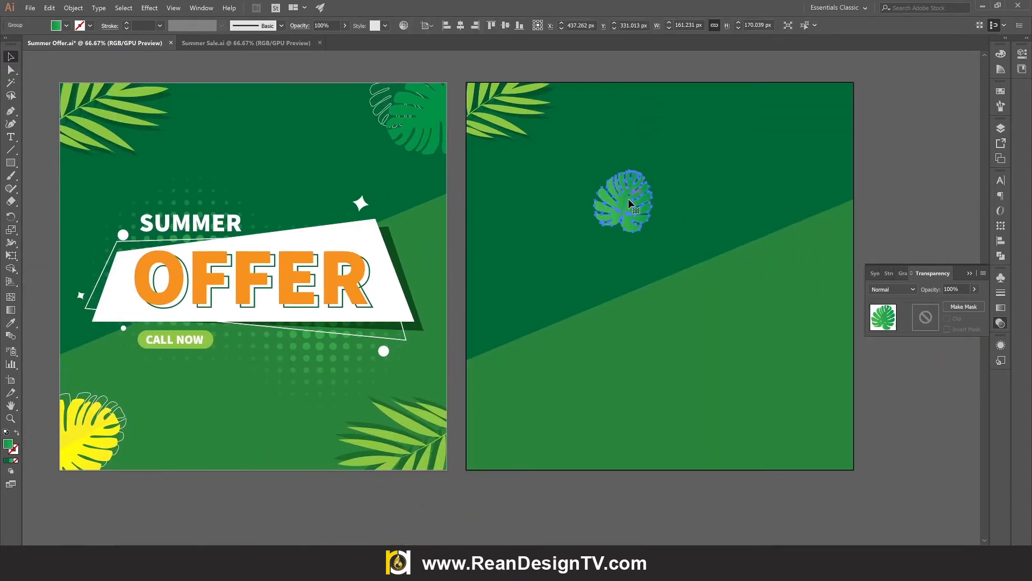
drag(628, 198, 843, 95)
scroll(807, 124, up, 2)
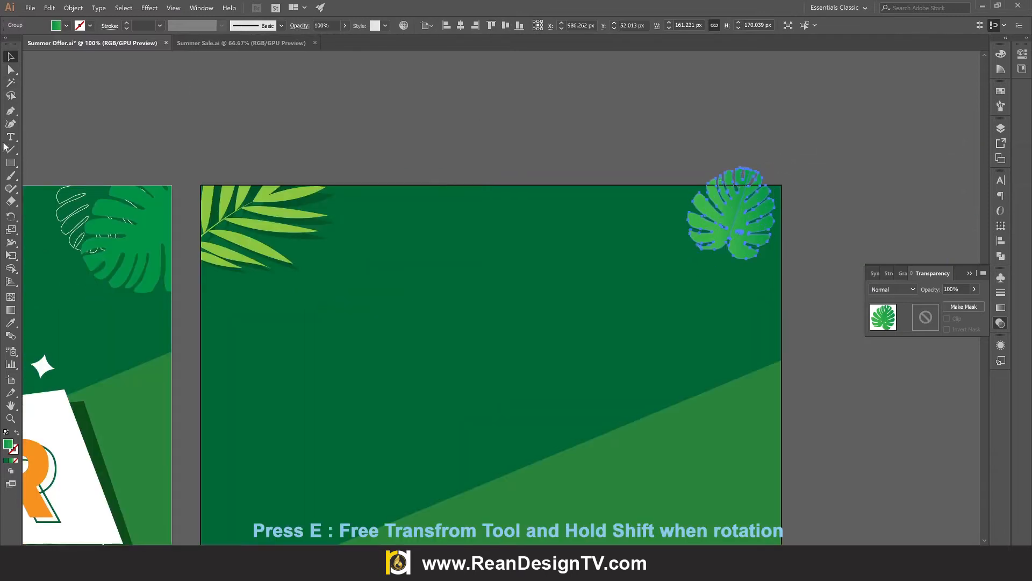
key(e)
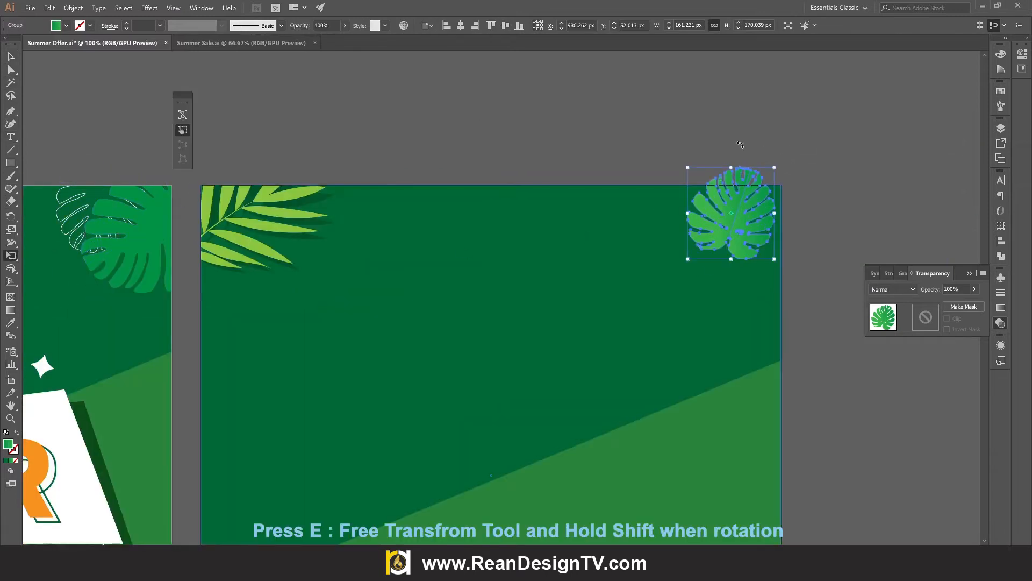
drag(741, 145, 627, 242)
key(v)
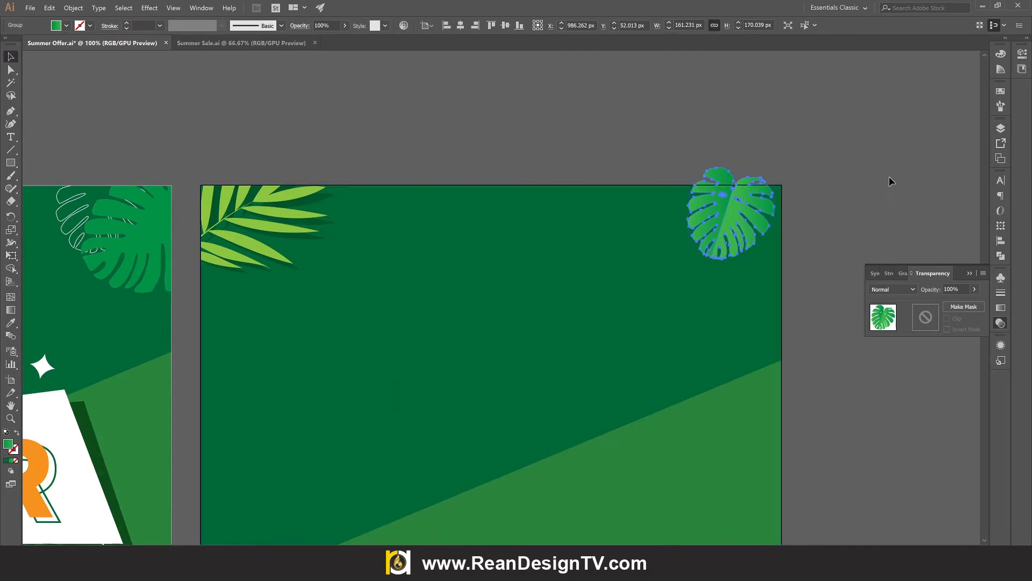
click(888, 176)
Enlarge the monstera leaf and tilt it clockwise over the artboard's top-right corner
click(750, 208)
key(e)
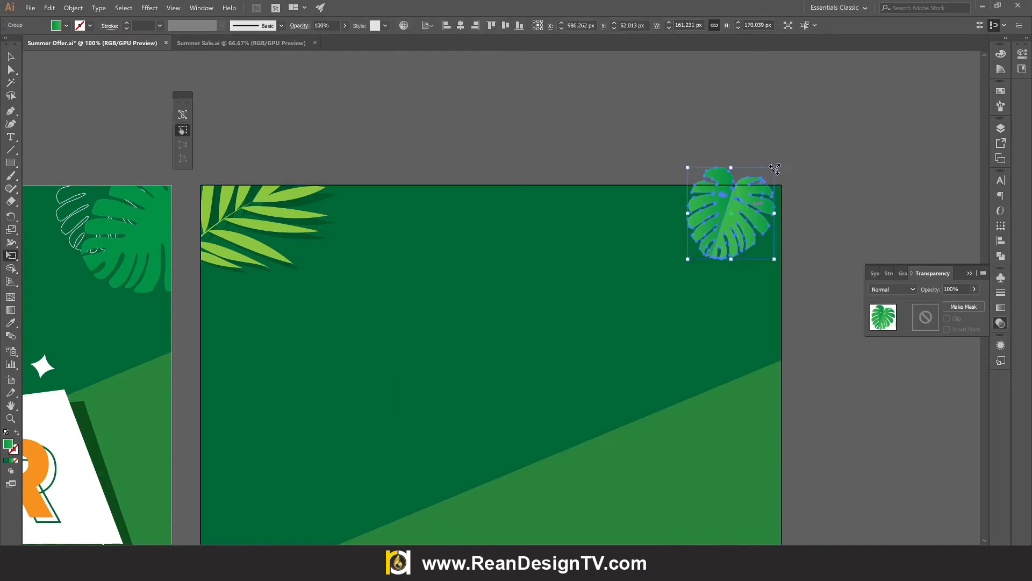
drag(775, 170, 827, 177)
key(v)
click(843, 183)
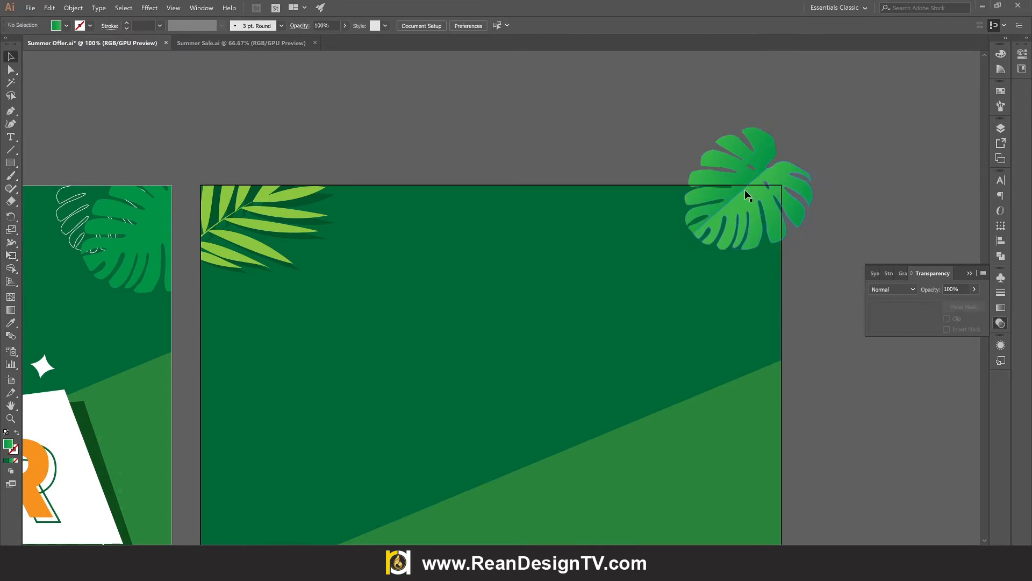
Shift the monstera leaf left, rotate it back counterclockwise, and place a second copy beside it over the corner
click(750, 208)
drag(749, 207, 676, 194)
key(e)
drag(745, 137, 706, 145)
key(v)
drag(698, 180, 801, 212)
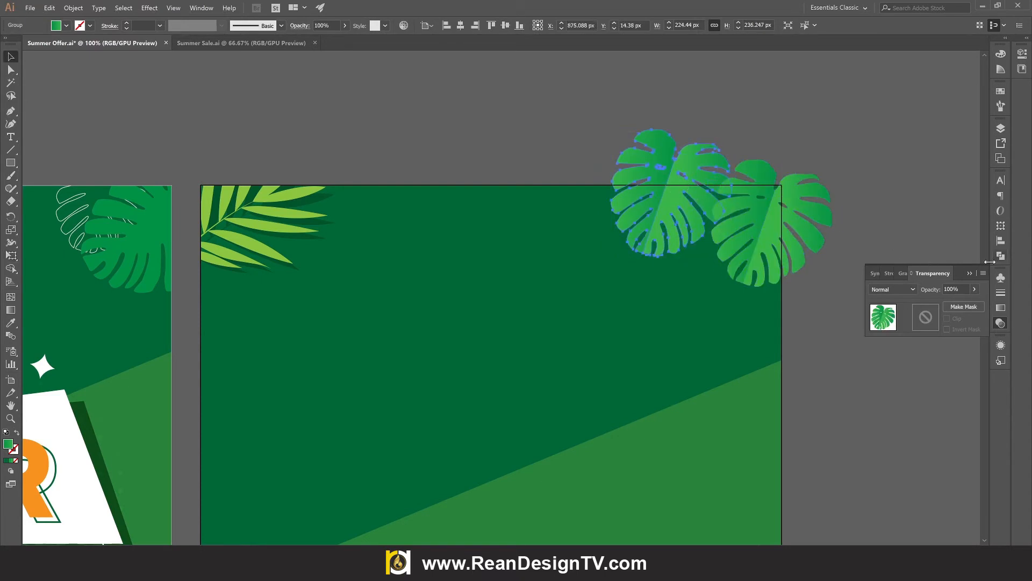
Isolate the right half of the left monstera leaf, delete its small oval hole and exit isolation
scroll(678, 177, up, 4)
double_click(685, 183)
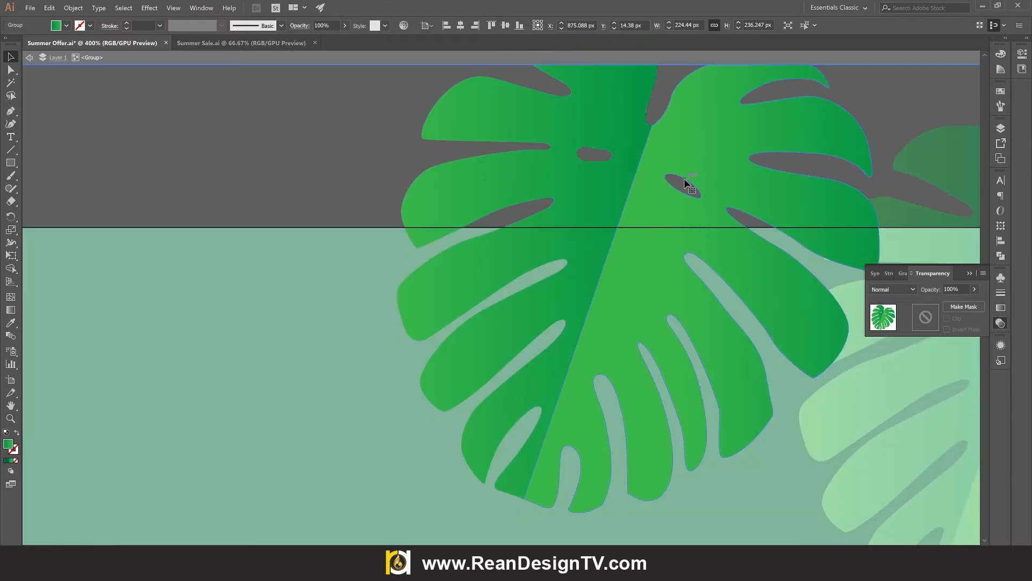
double_click(681, 180)
click(677, 179)
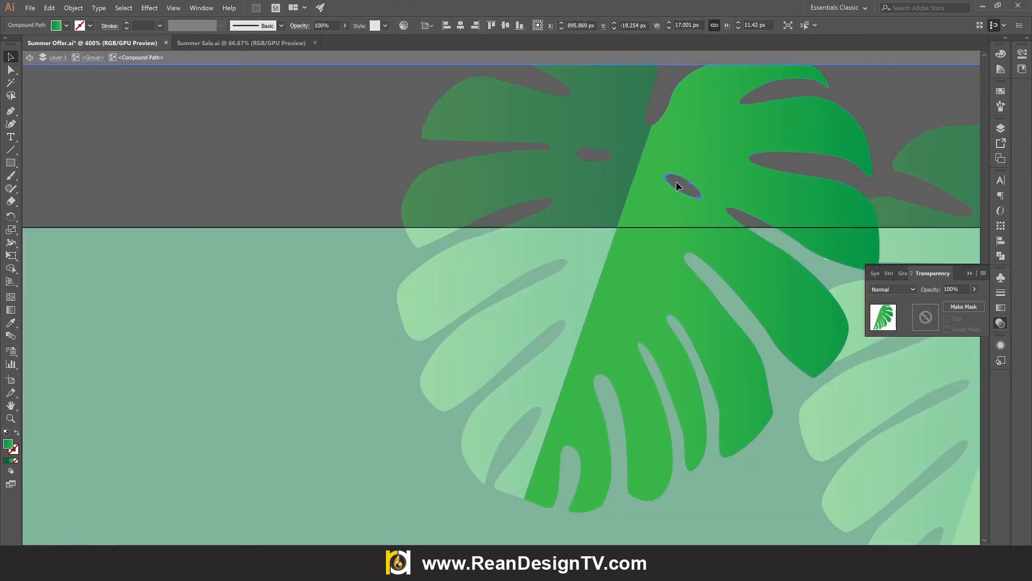
double_click(318, 127)
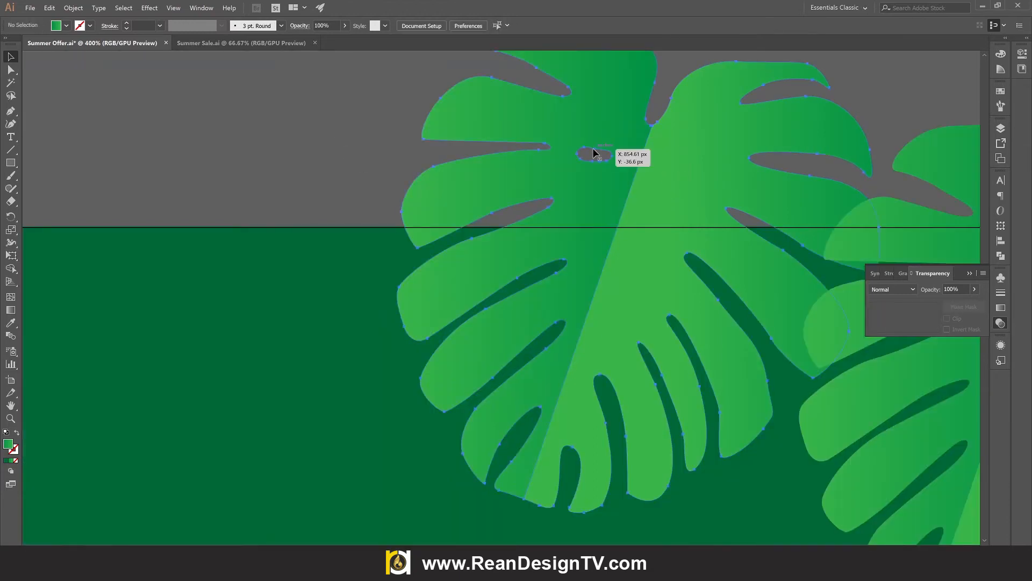
Delete the small oval hole from the left half of the same monstera leaf and exit isolation
double_click(601, 151)
double_click(601, 152)
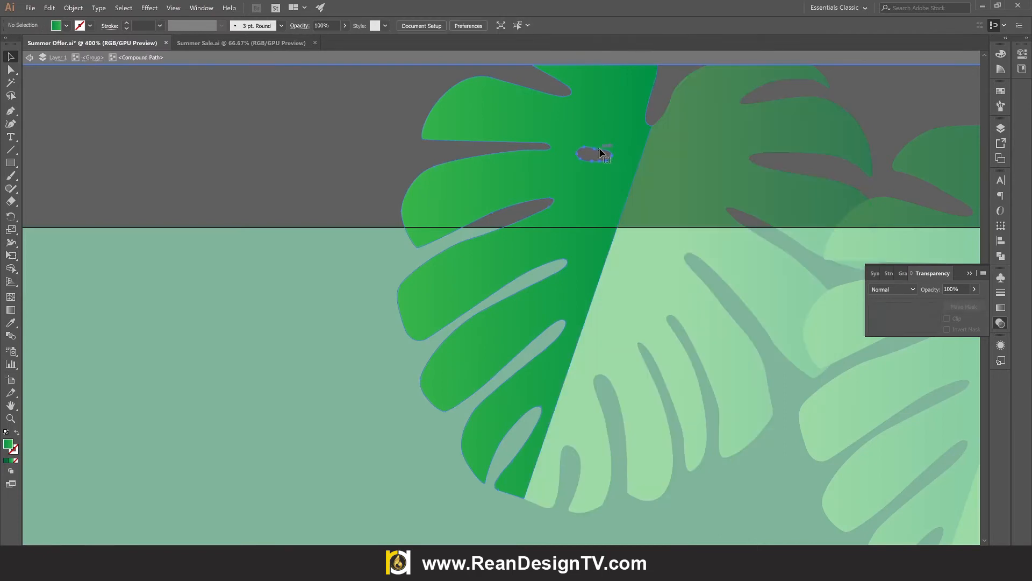
click(581, 156)
key(Delete)
double_click(328, 150)
scroll(431, 157, down, 1)
scroll(430, 160, down, 4)
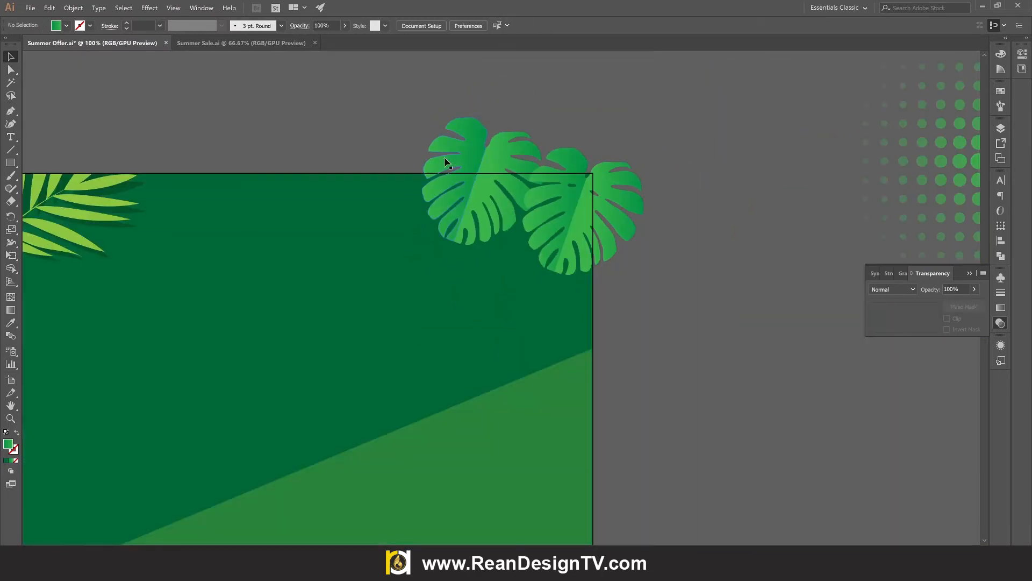
Unite the two halves of the left monstera leaf into a single shape with Pathfinder
drag(445, 162, 647, 182)
drag(799, 186, 744, 165)
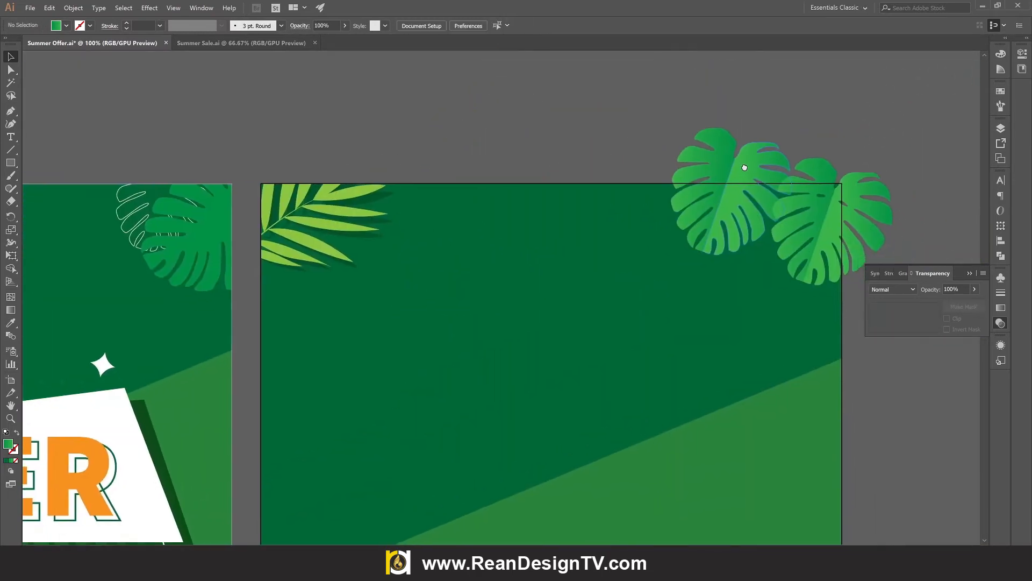
click(742, 166)
click(1002, 257)
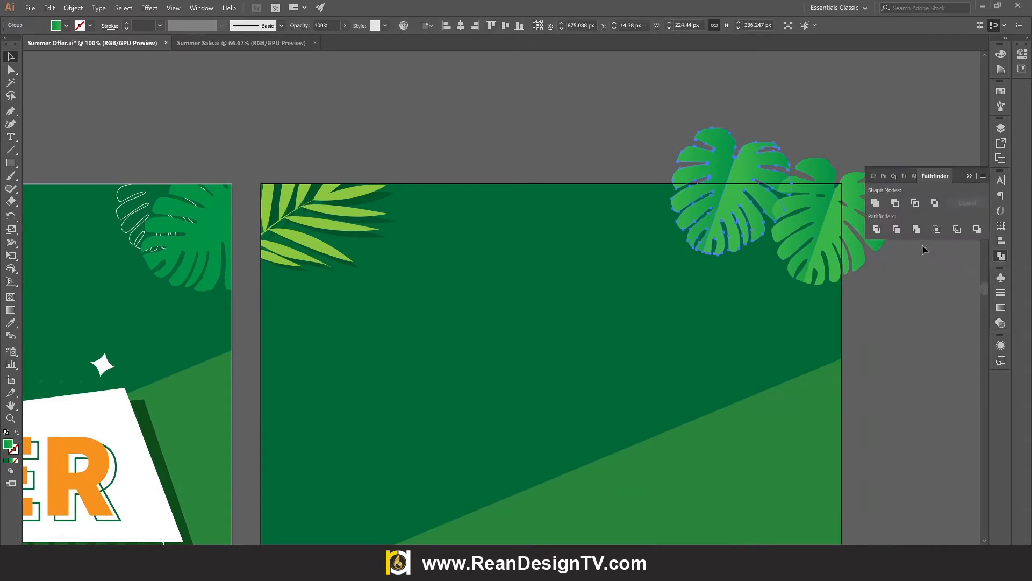
click(875, 202)
click(734, 123)
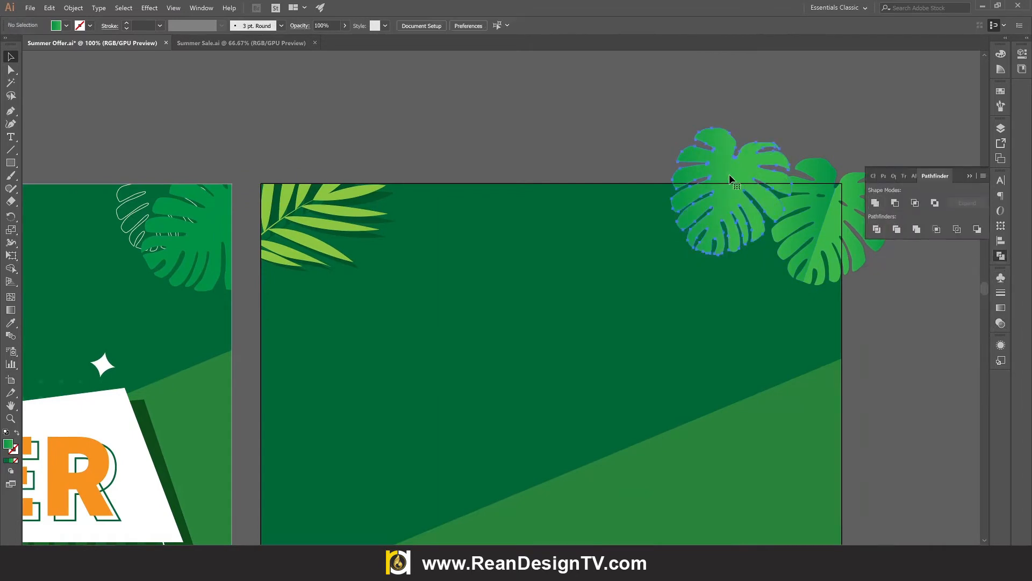
Remove the united leaf's fill and give it a white 1 pt stroke
click(729, 174)
click(66, 25)
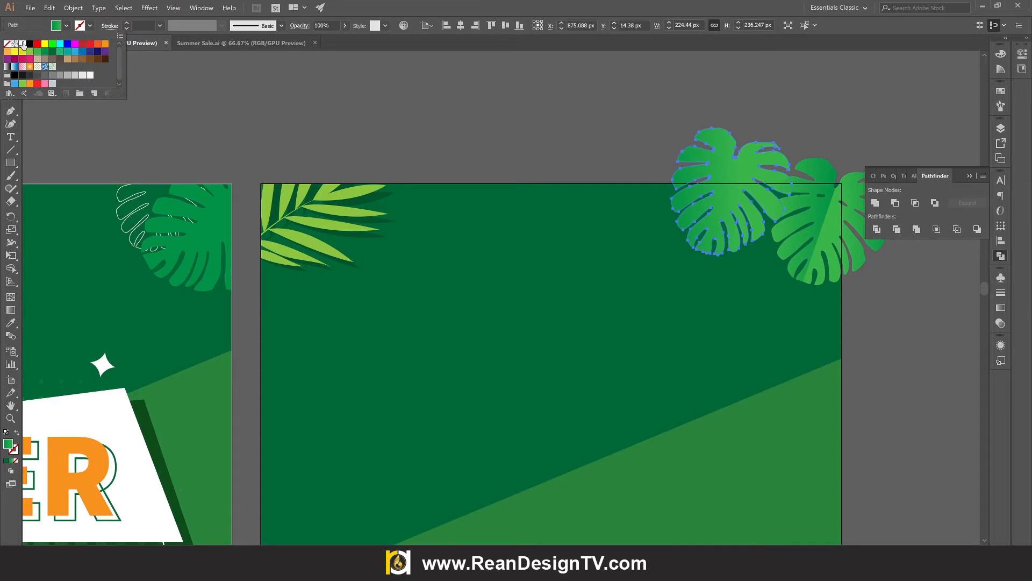
click(7, 44)
click(90, 26)
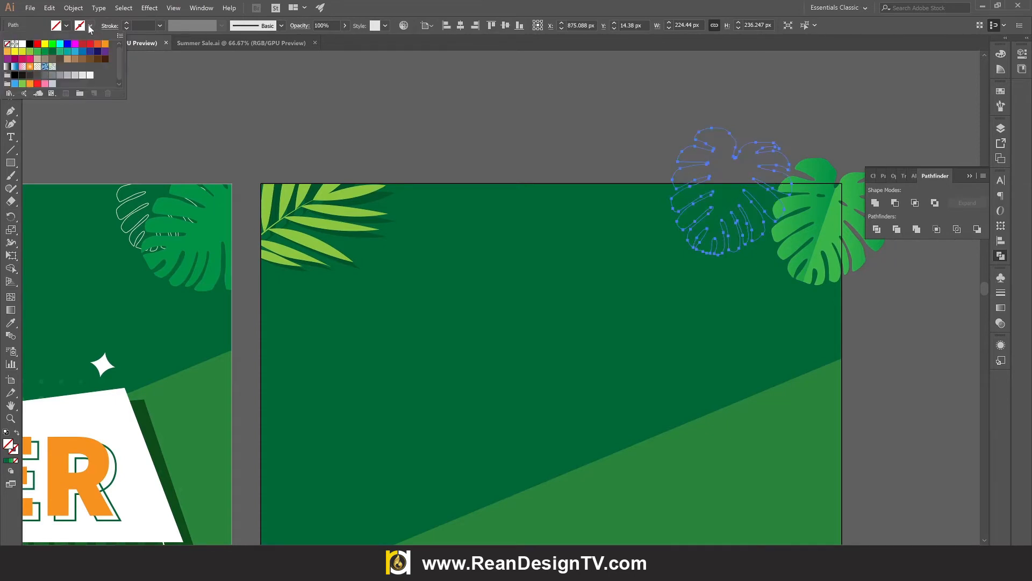
click(24, 45)
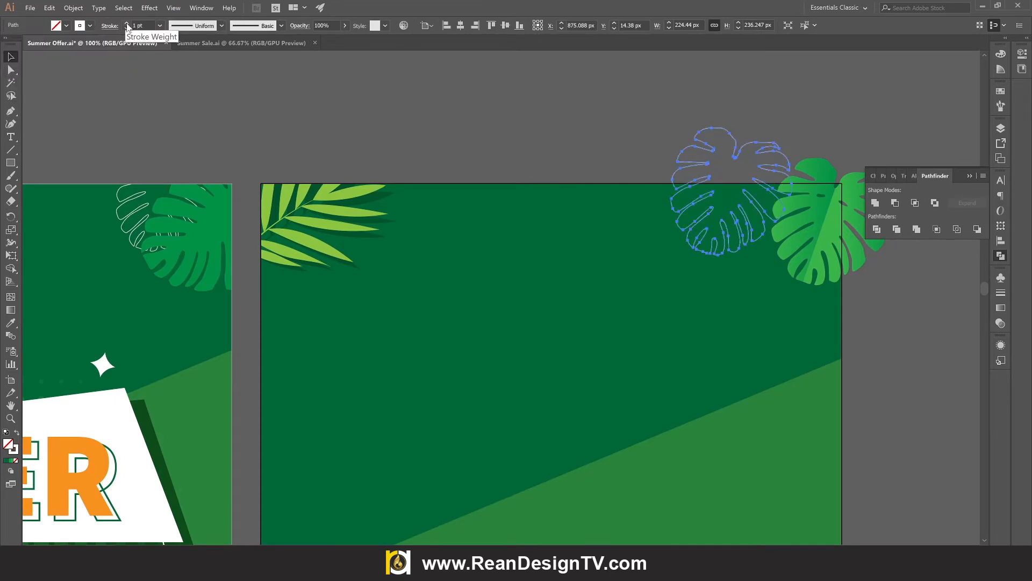
click(126, 24)
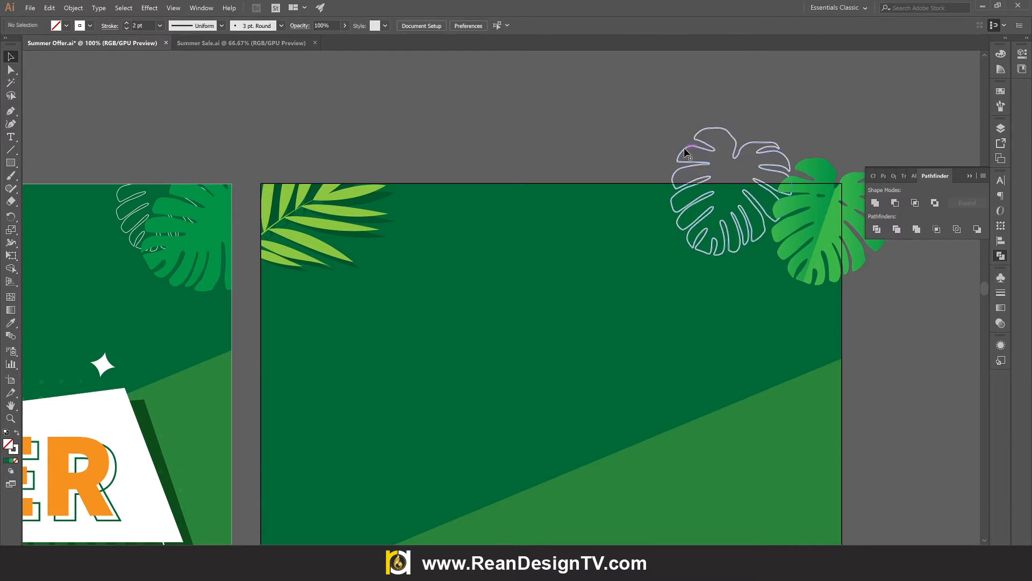
click(127, 28)
Move the filled monstera leaf slightly left and shrink the outlined leaf about its centre to about 189 by 198 px
drag(582, 117, 556, 114)
mouse_move(797, 227)
mouse_down()
mouse_move(801, 219)
mouse_move(758, 221)
mouse_up()
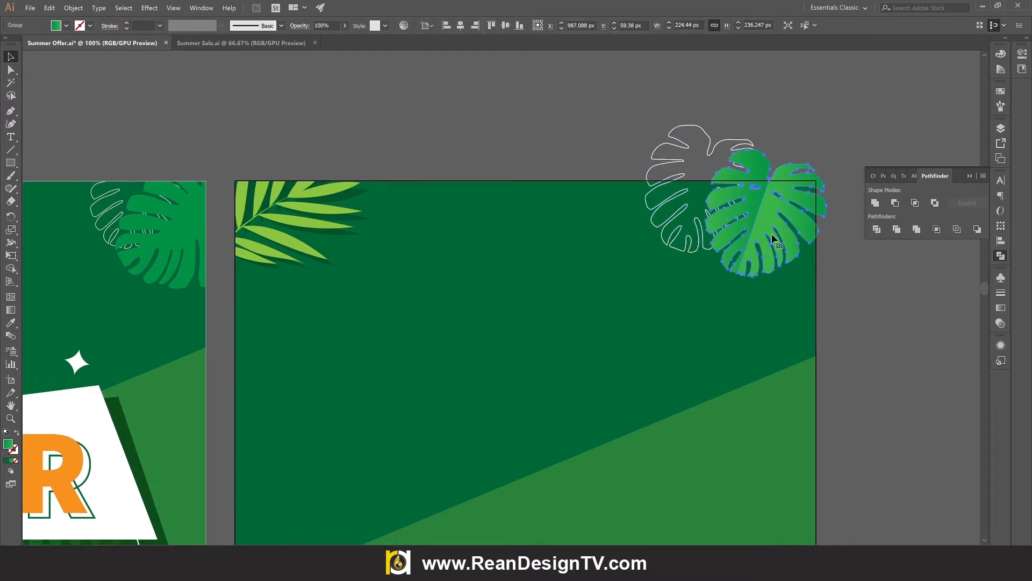
click(710, 153)
key(e)
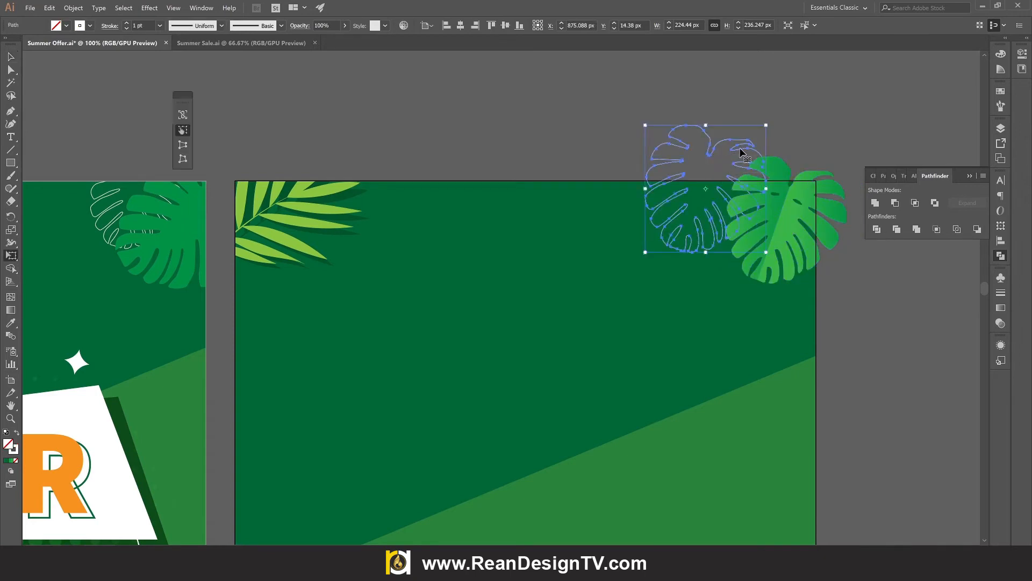
drag(764, 125, 752, 139)
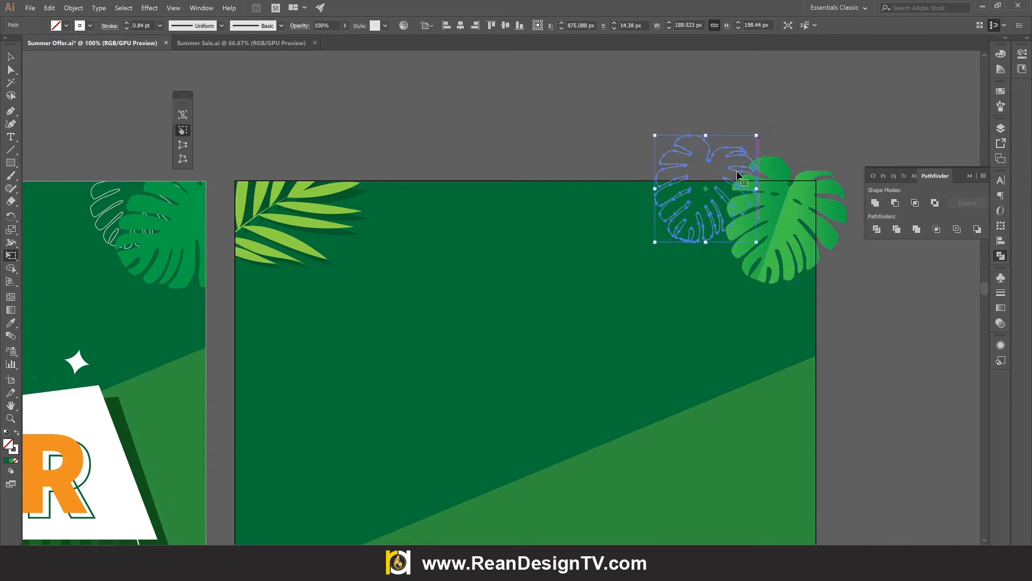
Rotate the filled monstera leaf clockwise, enlarge it to about 282 by 277 px and shift it 9 px left
key(v)
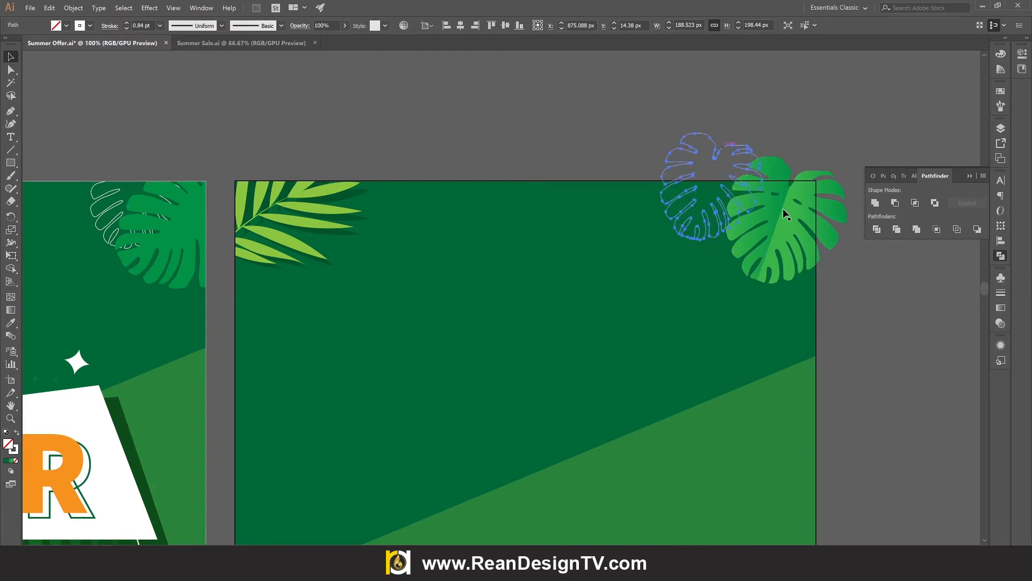
click(798, 217)
key(e)
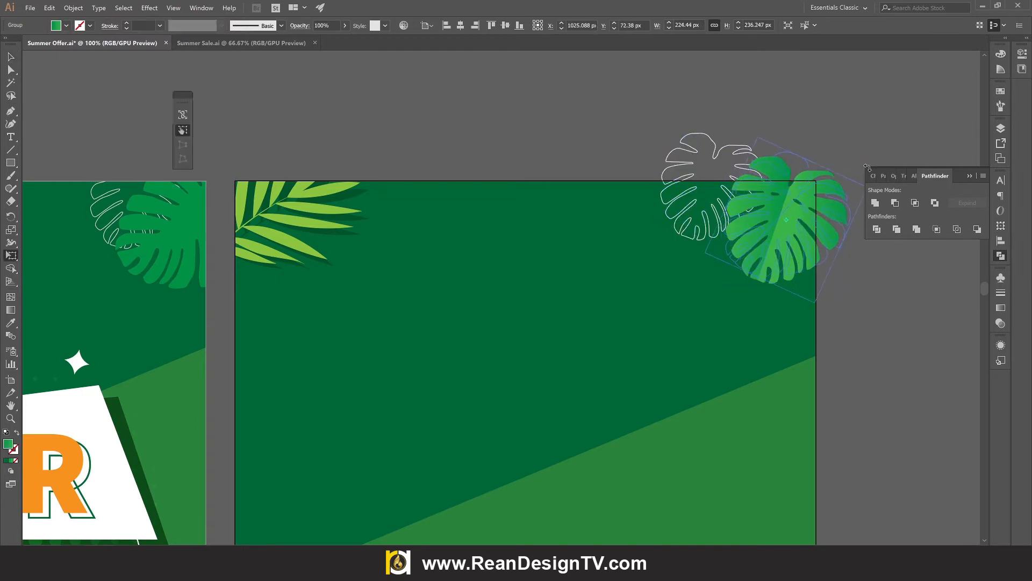
drag(847, 127, 840, 243)
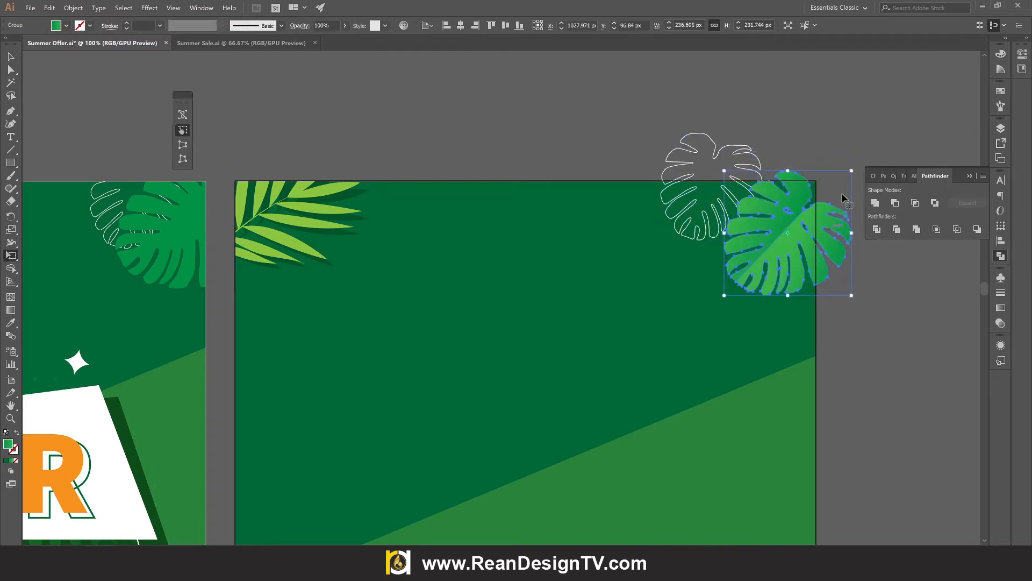
drag(860, 161, 825, 230)
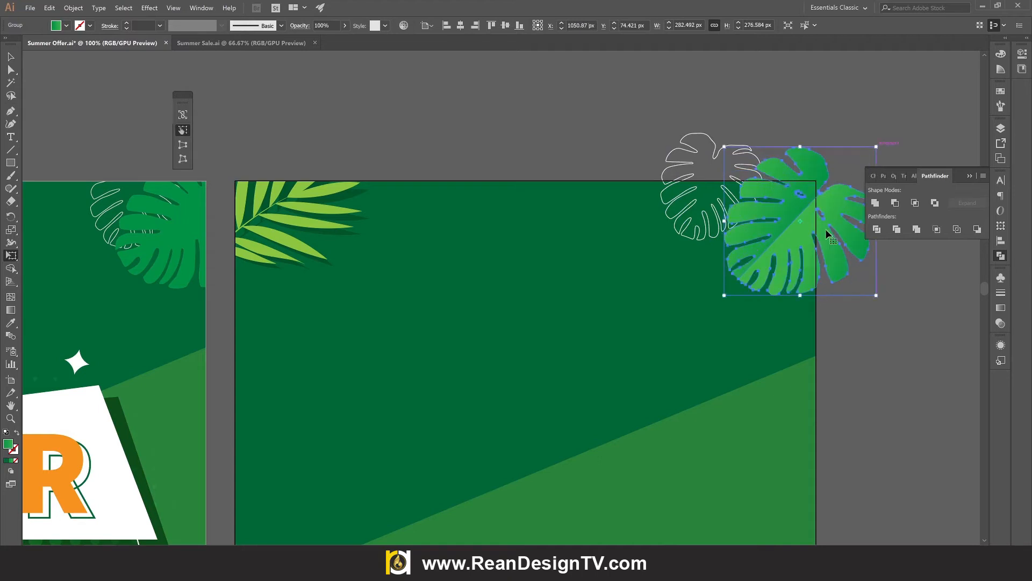
key(v)
click(862, 331)
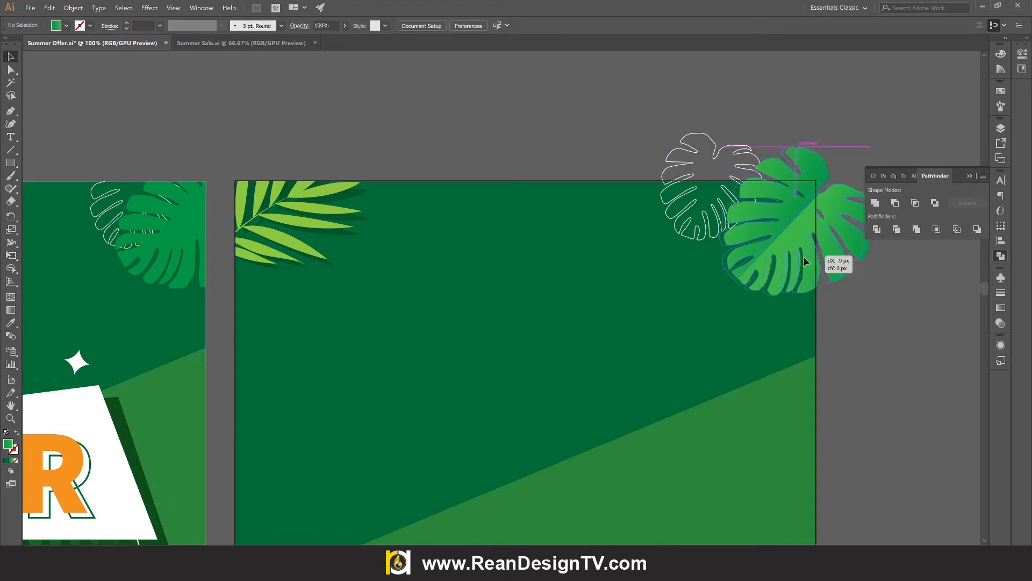
click(817, 209)
Delete the small oval hole from the lower-right half of the filled monstera leaf and exit isolation
scroll(819, 212, up, 2)
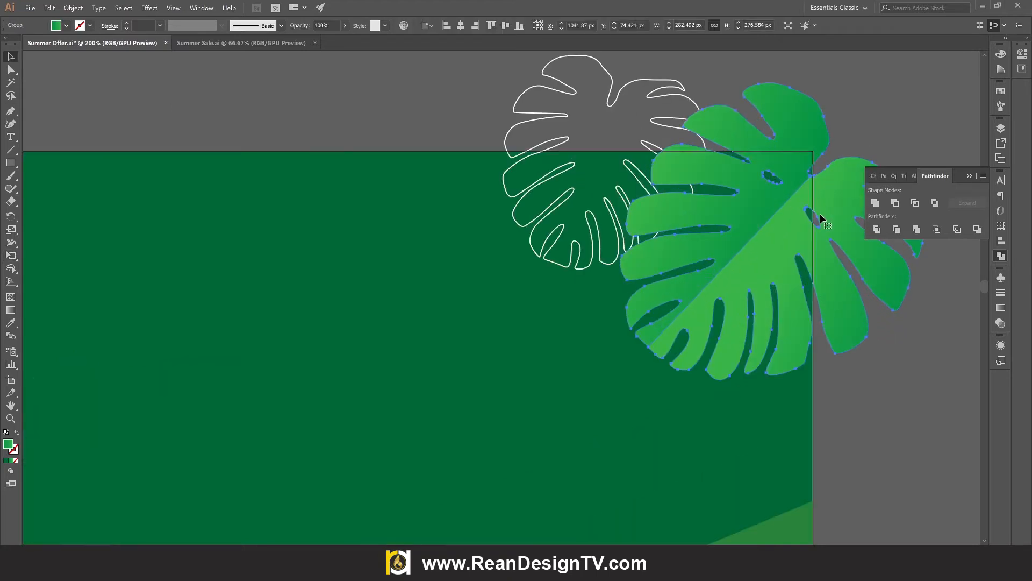
double_click(819, 218)
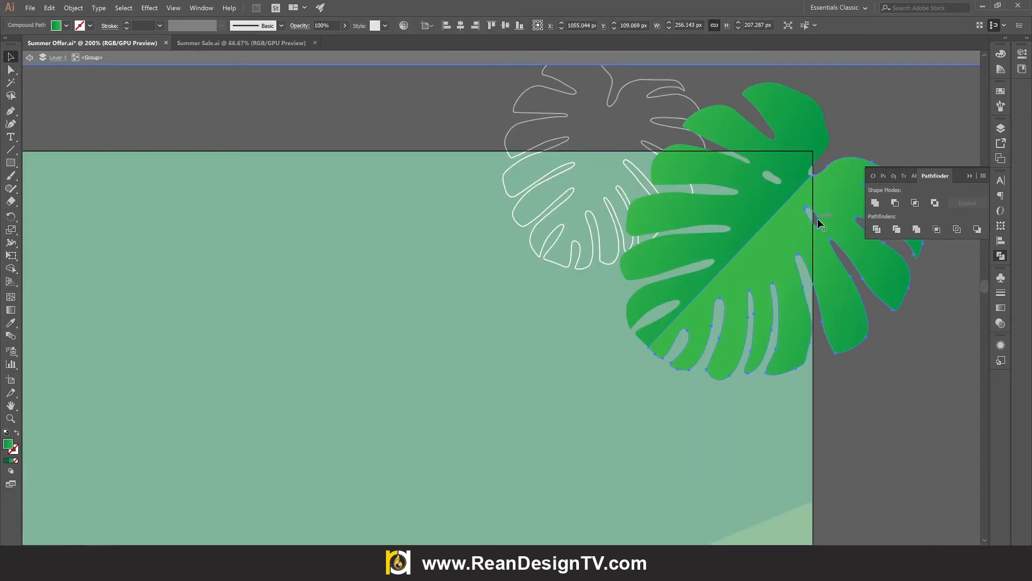
double_click(818, 218)
double_click(897, 360)
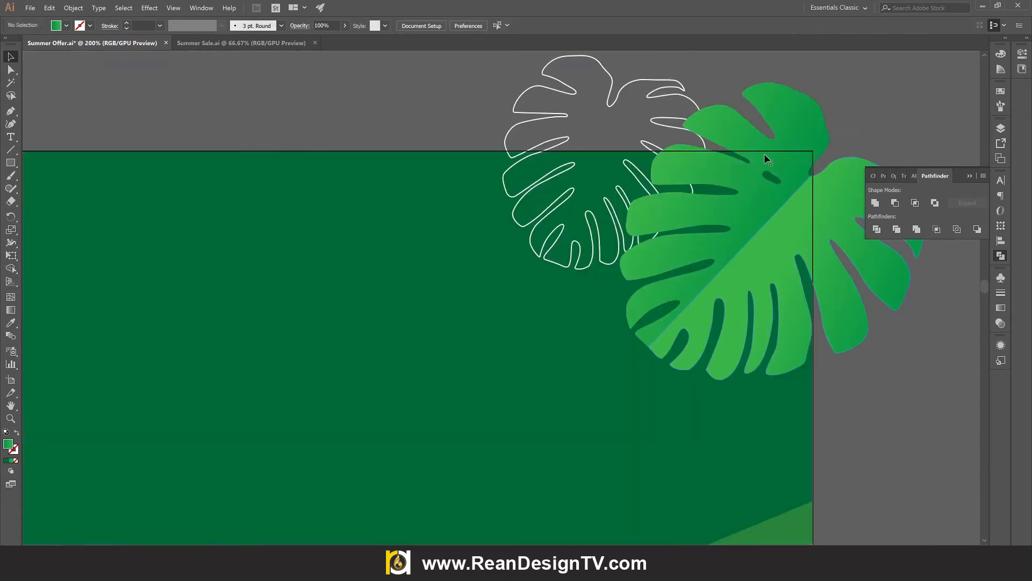
Delete the small oval hole from the upper-left half of the filled monstera leaf and exit isolation
double_click(772, 175)
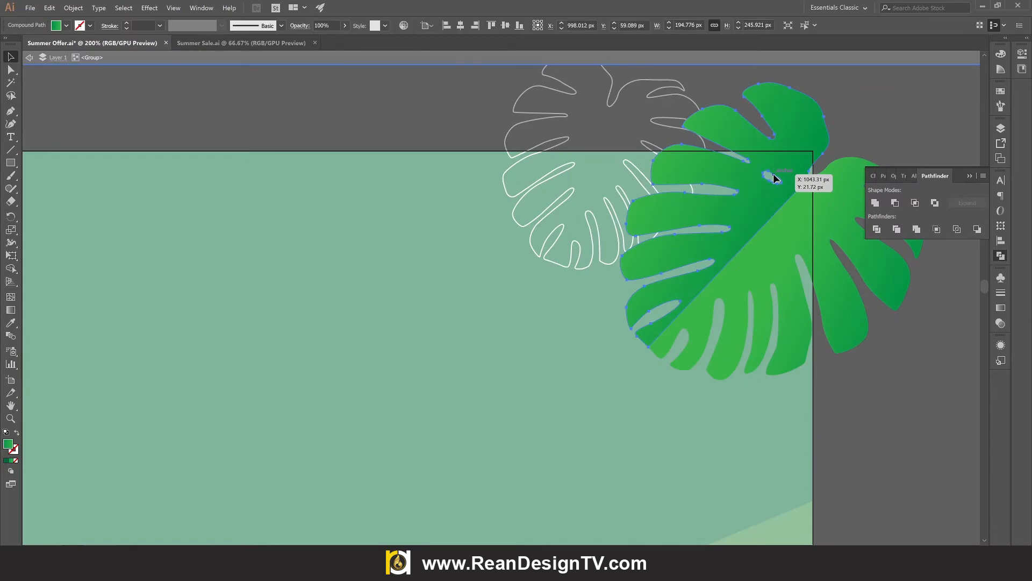
double_click(774, 175)
click(774, 174)
key(Delete)
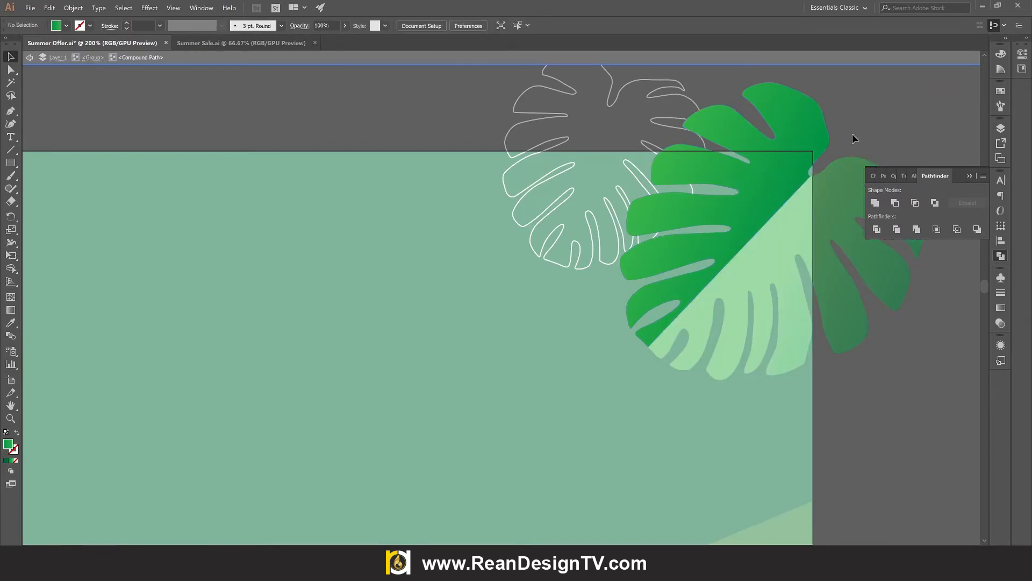
double_click(844, 136)
Move the outlined monstera leaf about 24 px right and 5 px up, closer to the filled leaf
scroll(764, 192, down, 4)
scroll(755, 191, up, 1)
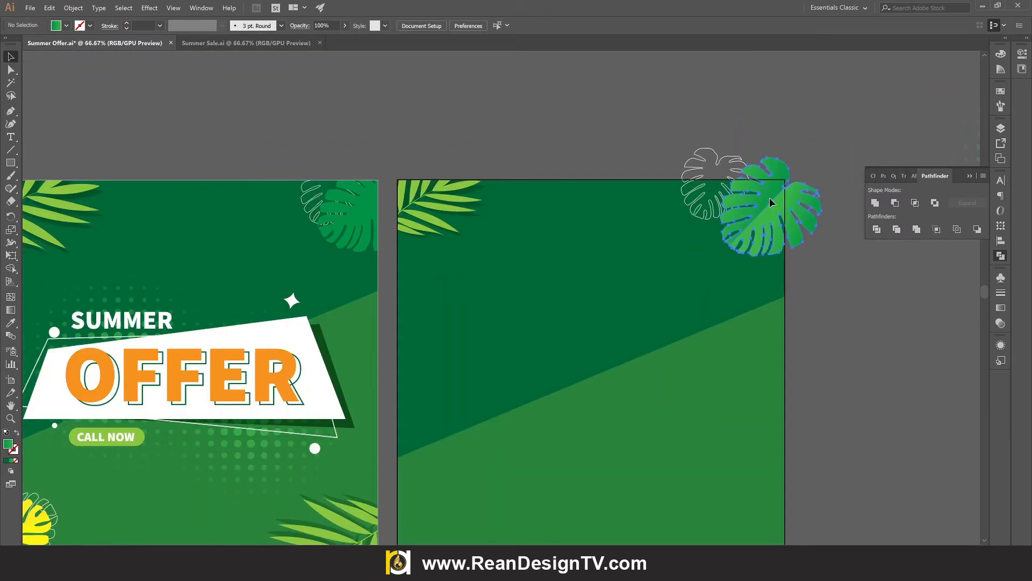
click(769, 198)
scroll(765, 163, up, 1)
drag(701, 160, 711, 157)
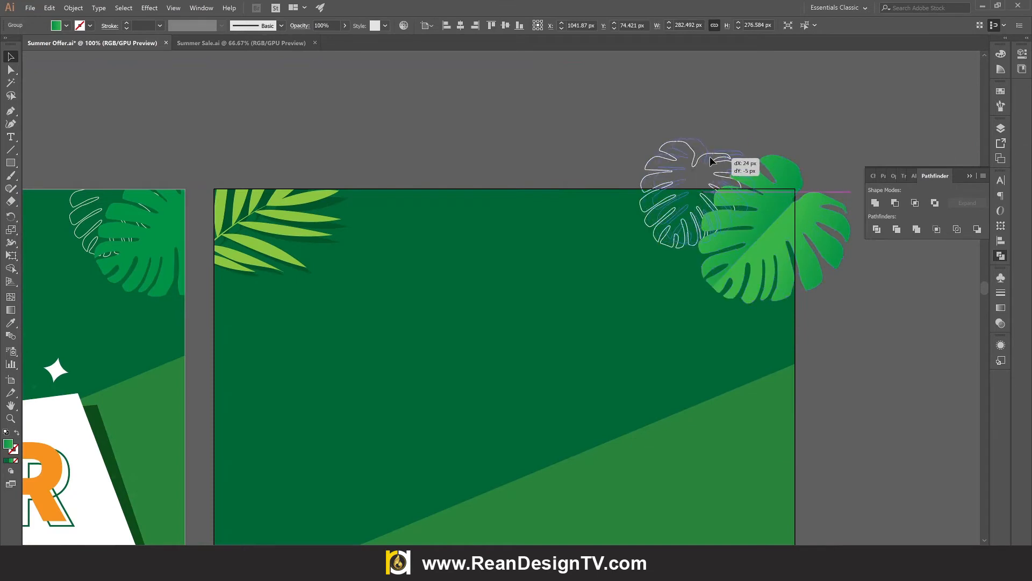
click(91, 144)
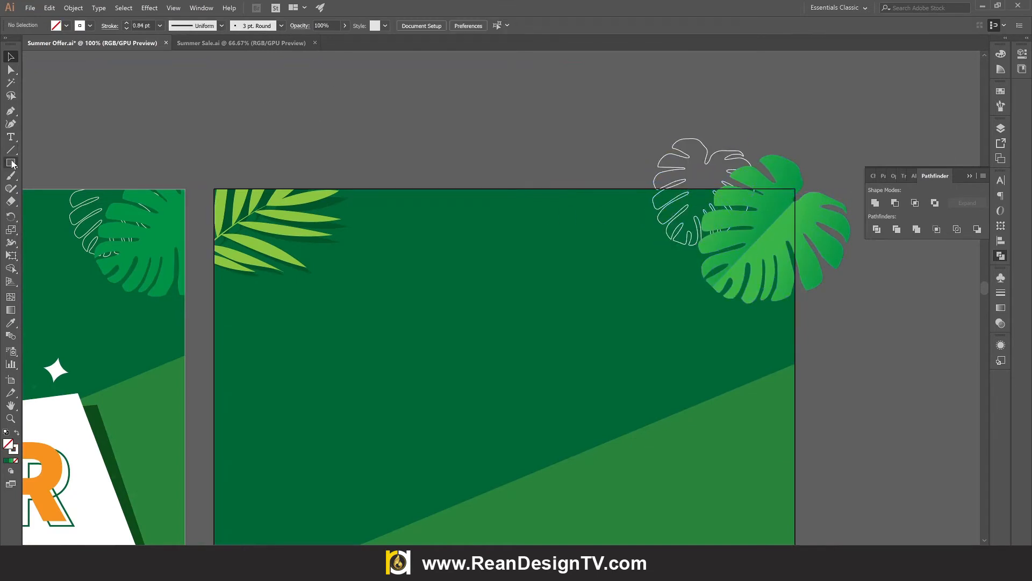
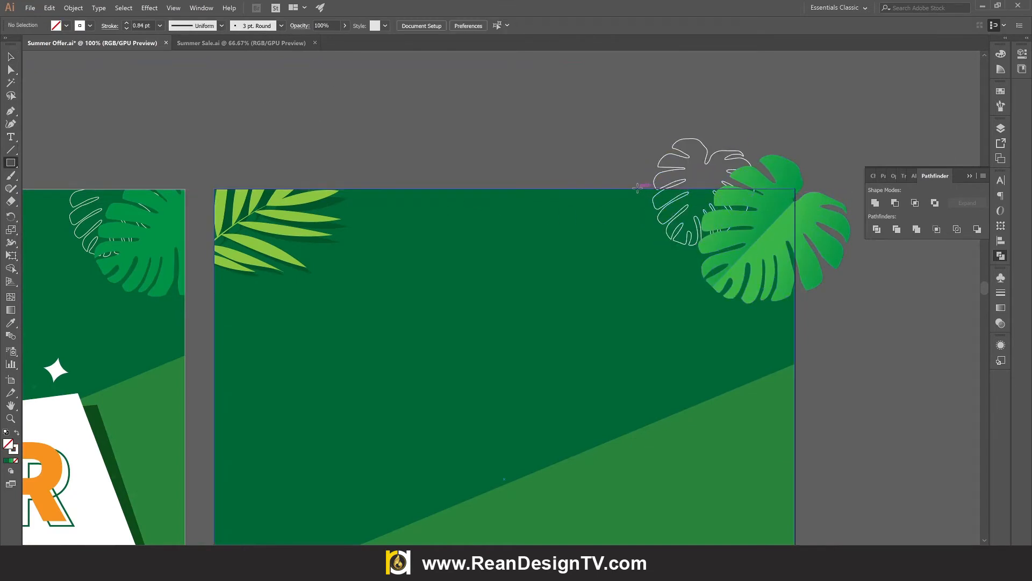
Draw a rectangle of about 293 by 229 px in the artboard's top-right corner and clip both monstera leaves to it
drag(637, 189, 795, 310)
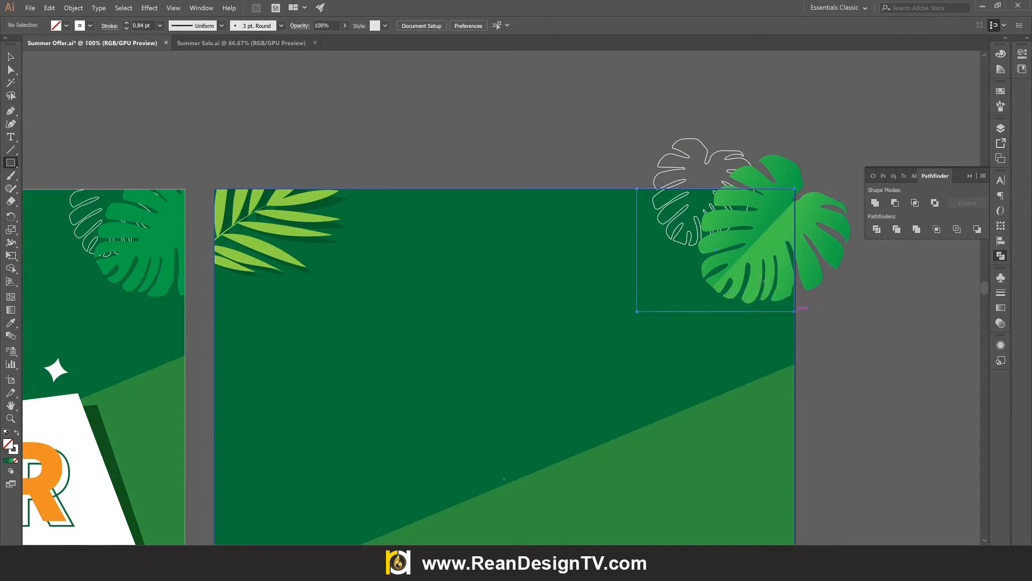
click(17, 63)
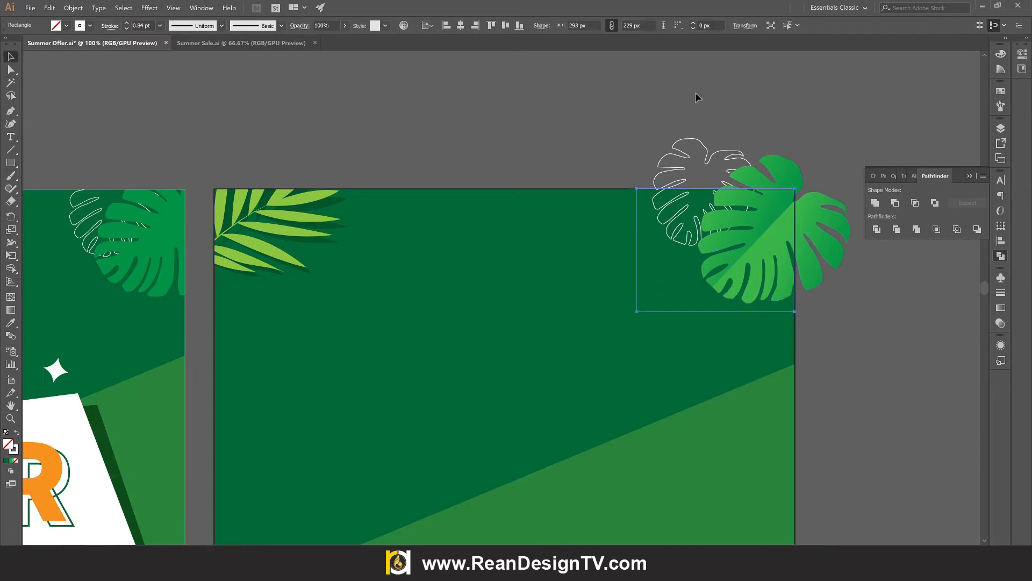
shift+click(698, 155)
right_click(743, 231)
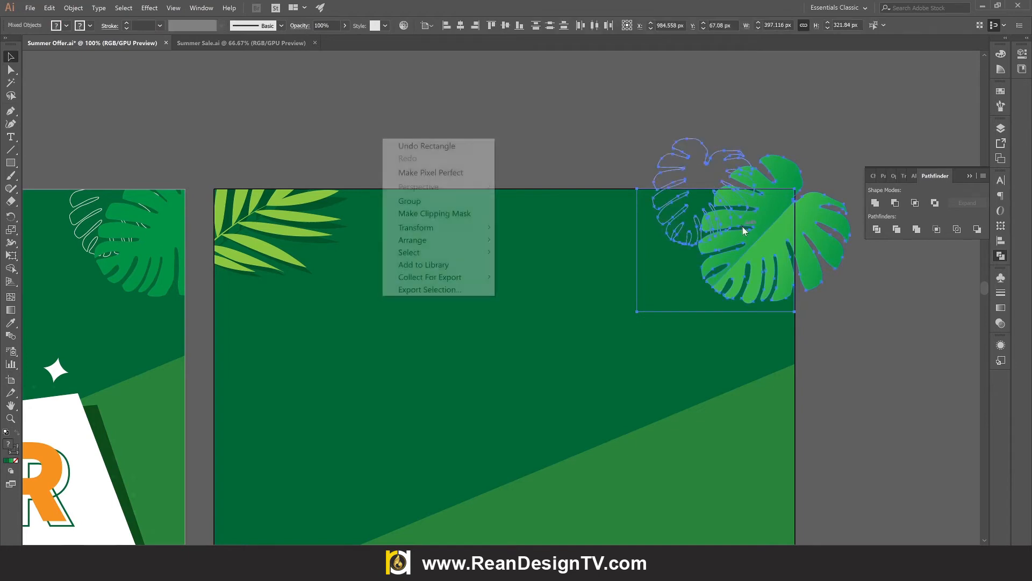
click(431, 213)
click(451, 149)
scroll(453, 150, down, 2)
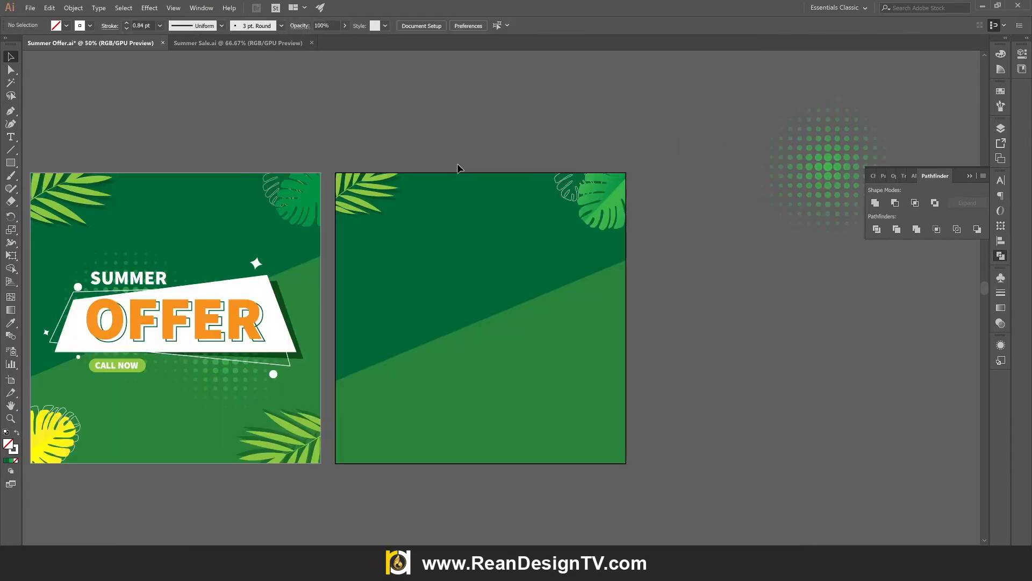
Copy the clipped monstera leaf group to the lower-left area of the second artboard
scroll(459, 168, down, 1)
drag(416, 171, 505, 154)
scroll(757, 162, up, 1)
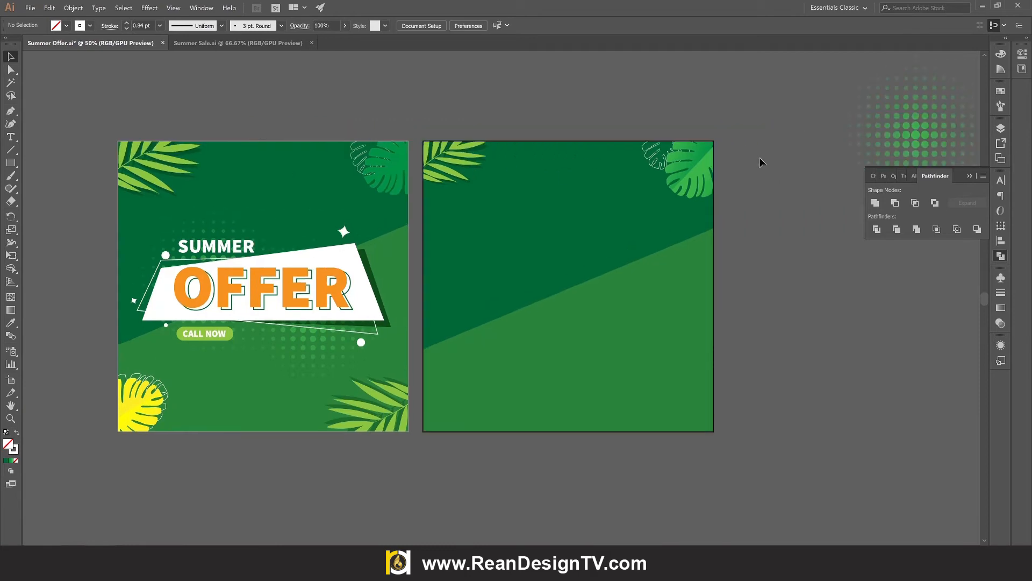
drag(701, 188, 488, 396)
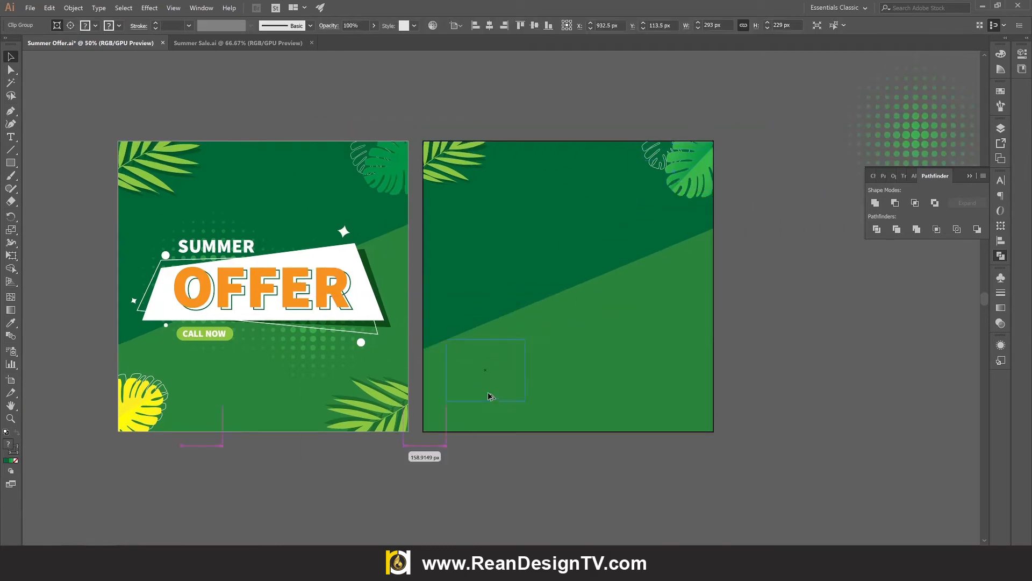
scroll(456, 396, up, 3)
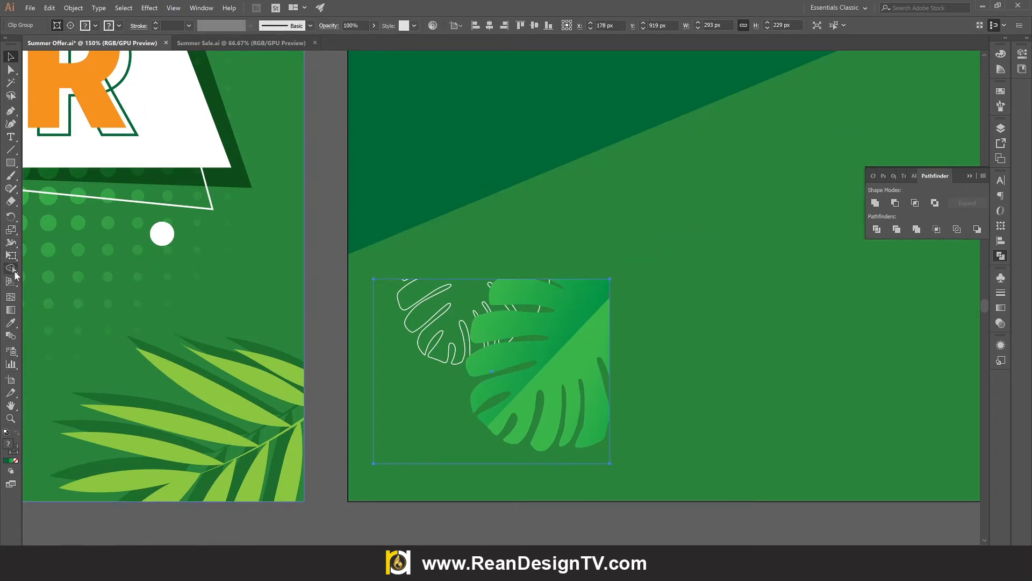
Rotate the copied leaf group by half a turn and place it flush in the artboard's bottom-left corner
click(15, 257)
drag(533, 232, 345, 457)
key(v)
scroll(409, 505, down, 2)
click(409, 507)
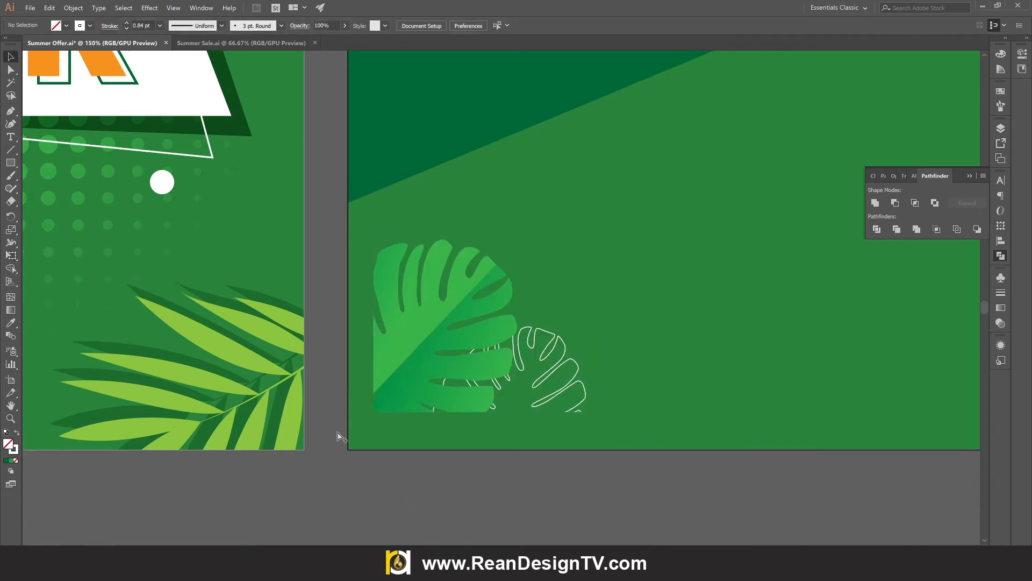
scroll(341, 433, up, 1)
drag(438, 362, 416, 441)
scroll(385, 445, down, 4)
scroll(426, 438, up, 2)
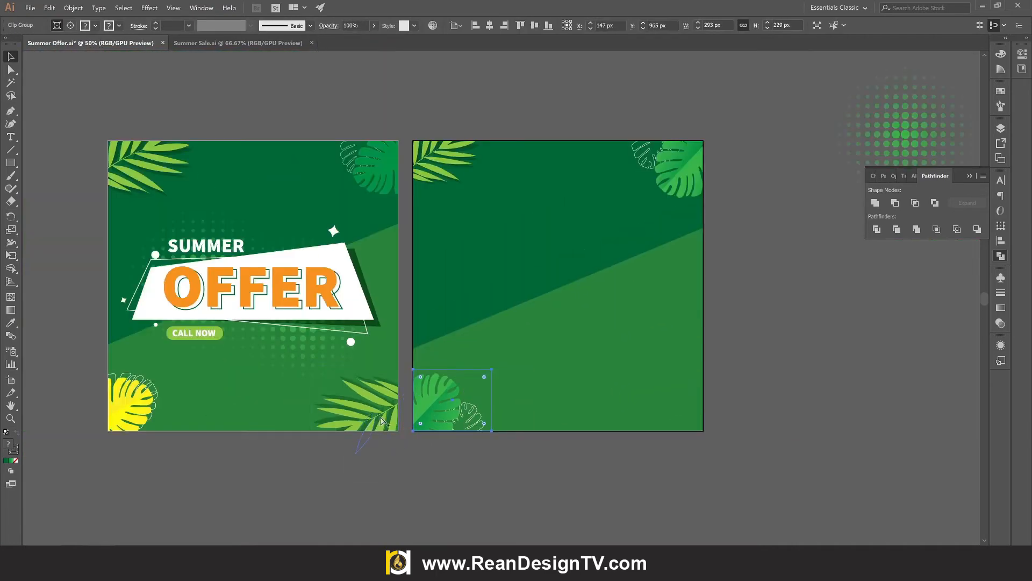
Isolate the bottom-left clip group, move its filled leaf about 16 px down and shift the outlined leaf up
scroll(382, 420, up, 2)
double_click(469, 395)
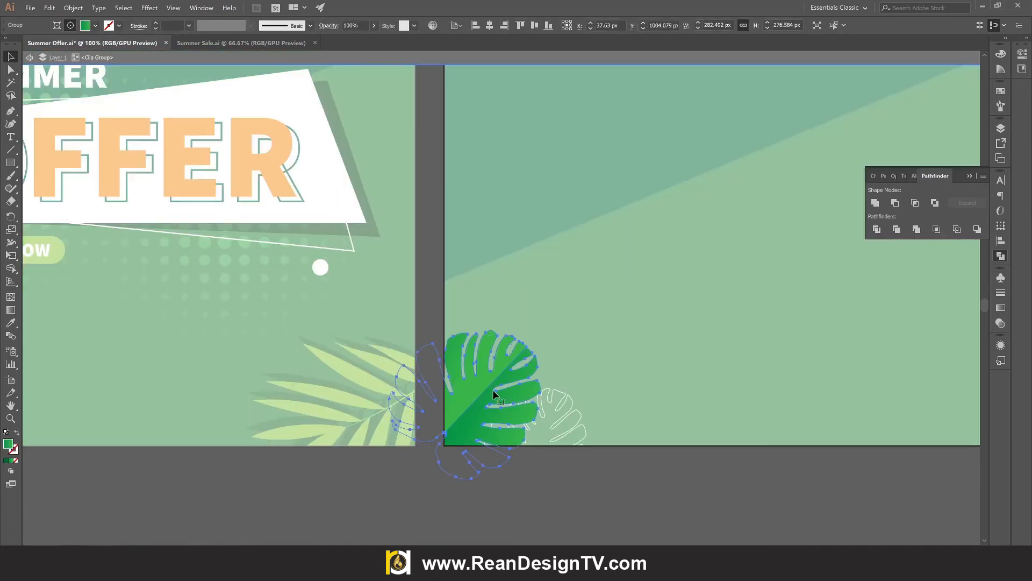
drag(567, 407, 618, 400)
Rotate the outlined leaf, centre it behind the filled bottom-left leaf and enlarge it to about 237 by 220 px
key(e)
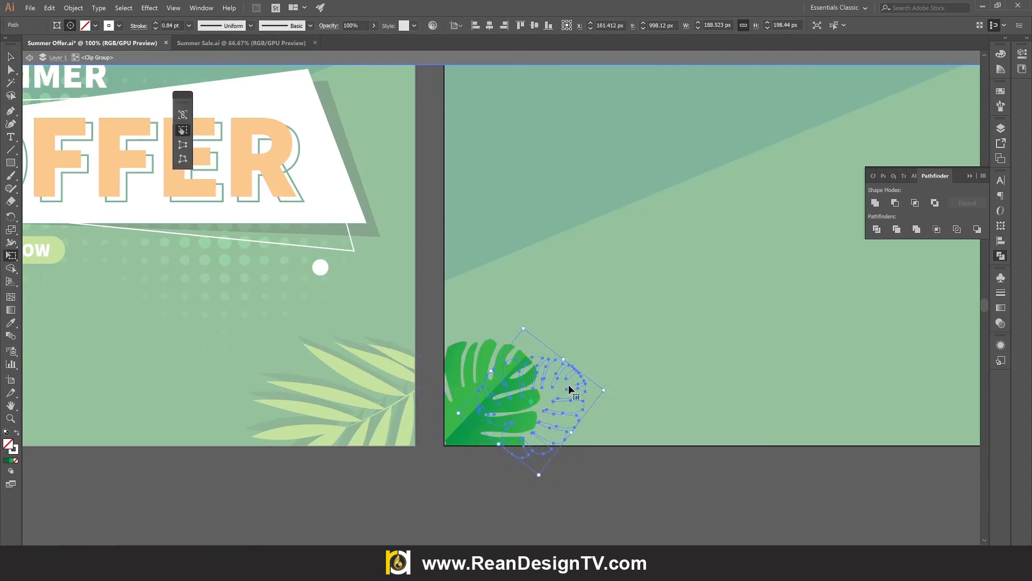
drag(566, 380, 519, 353)
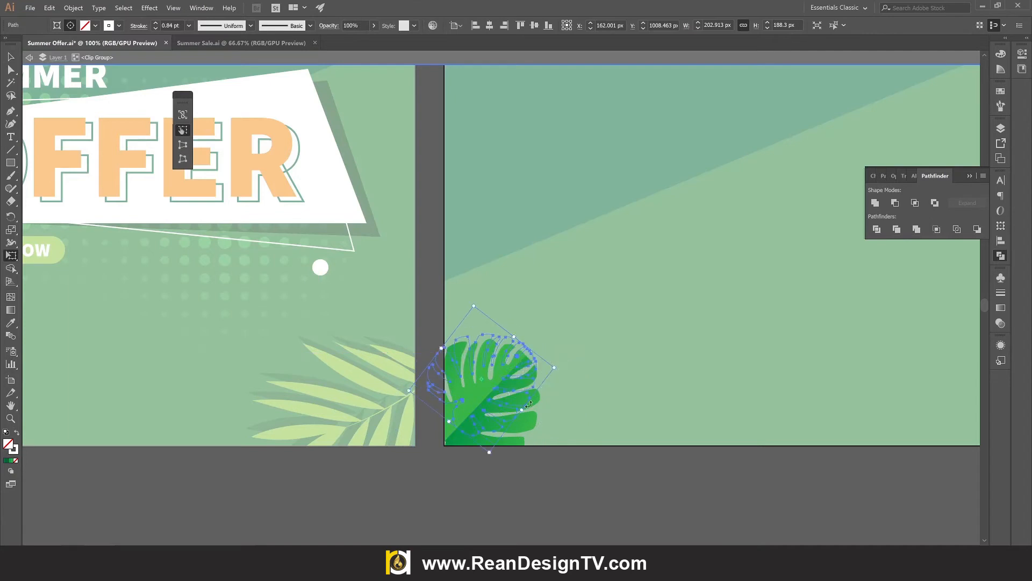
drag(490, 452, 491, 469)
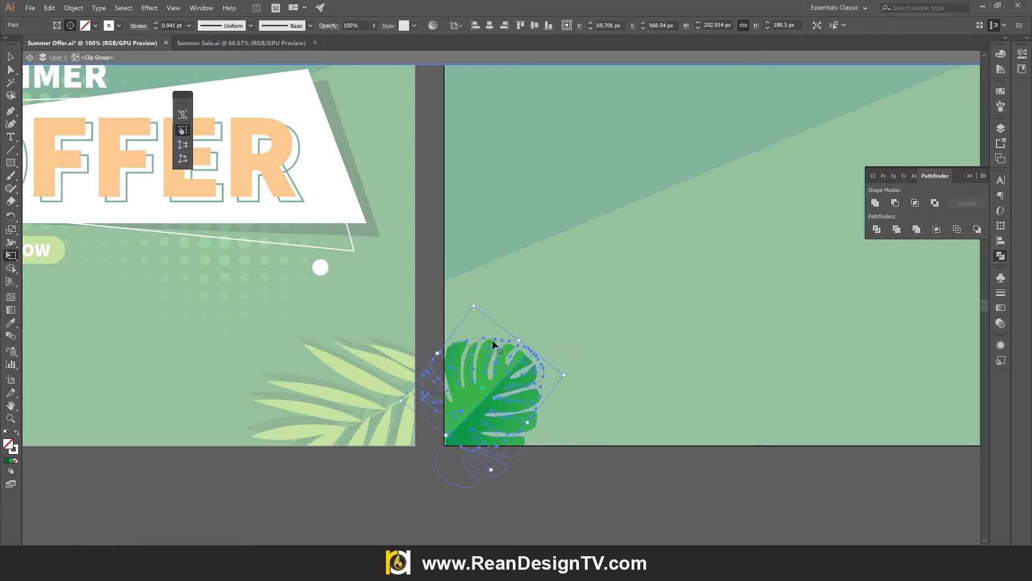
drag(474, 302, 473, 299)
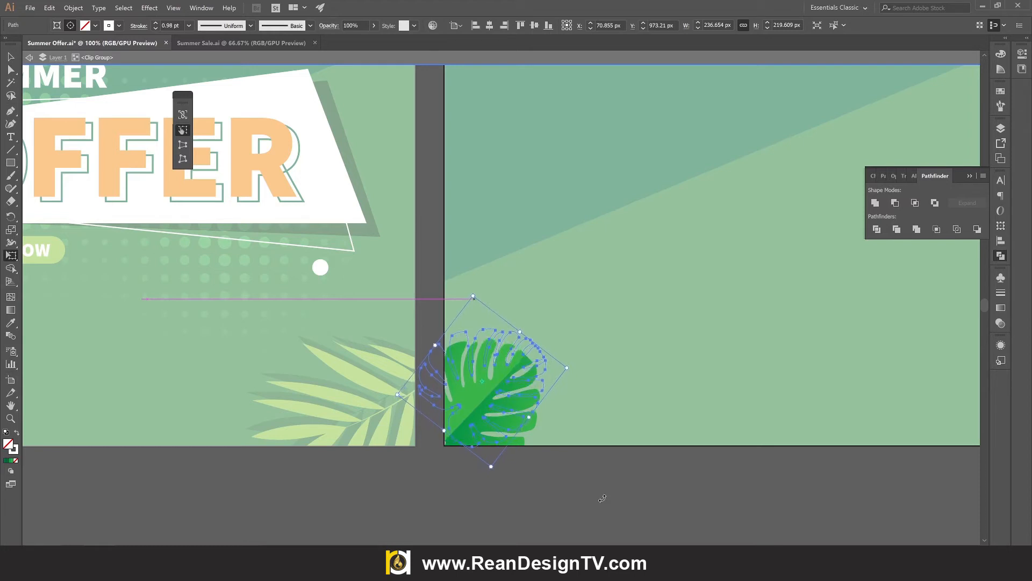
key(v)
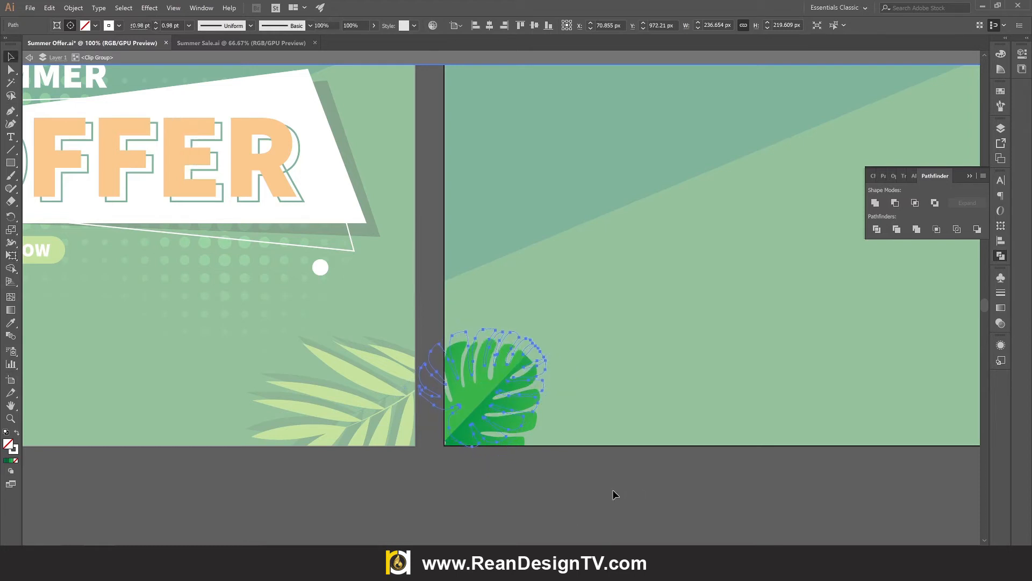
click(612, 489)
Isolate the filled bottom-left monstera leaf and set the starting colour stop of its linear gradient to yellow
scroll(608, 490, down, 2)
scroll(609, 489, down, 1)
scroll(575, 456, up, 3)
click(469, 394)
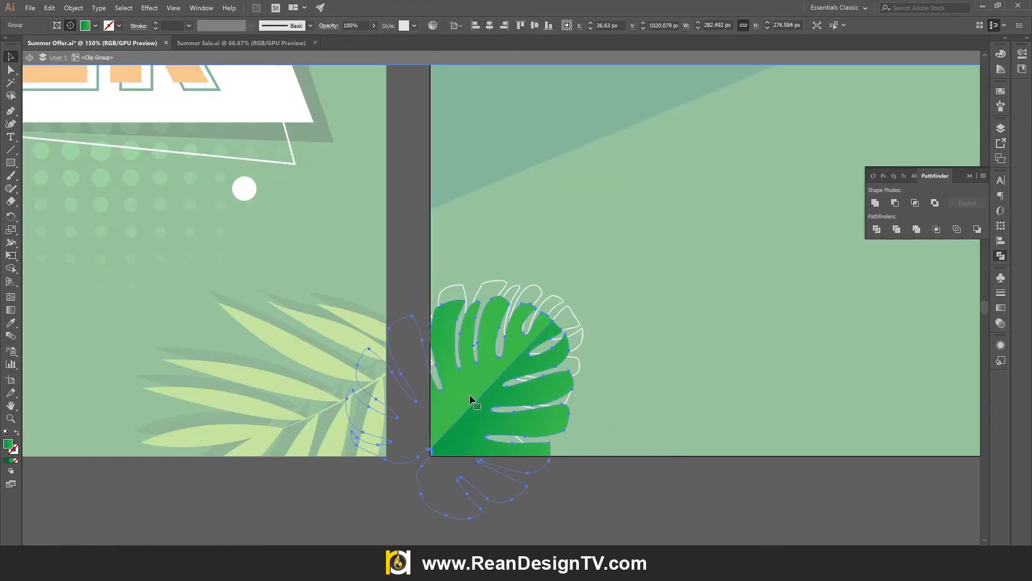
double_click(469, 393)
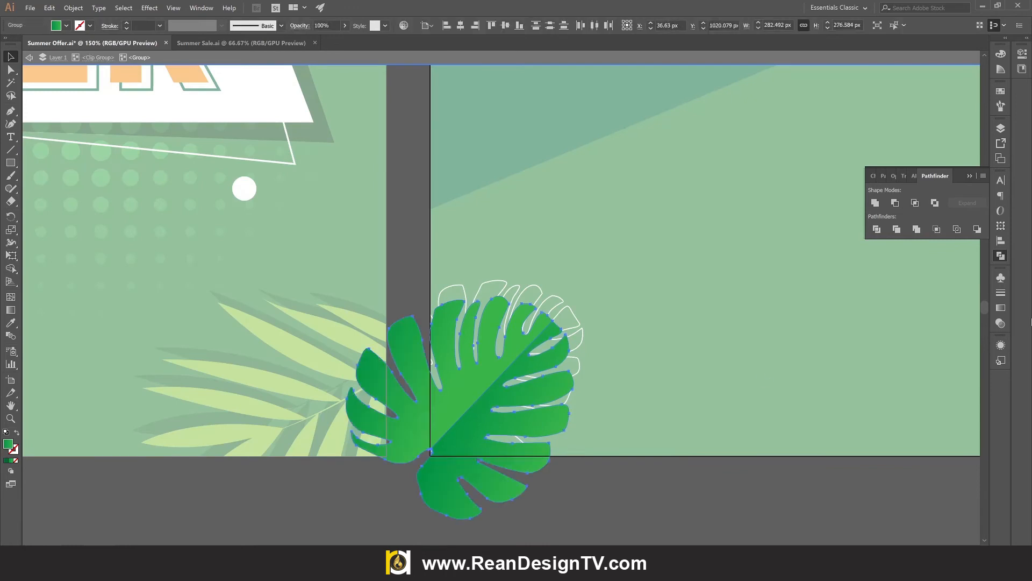
click(1000, 308)
double_click(871, 358)
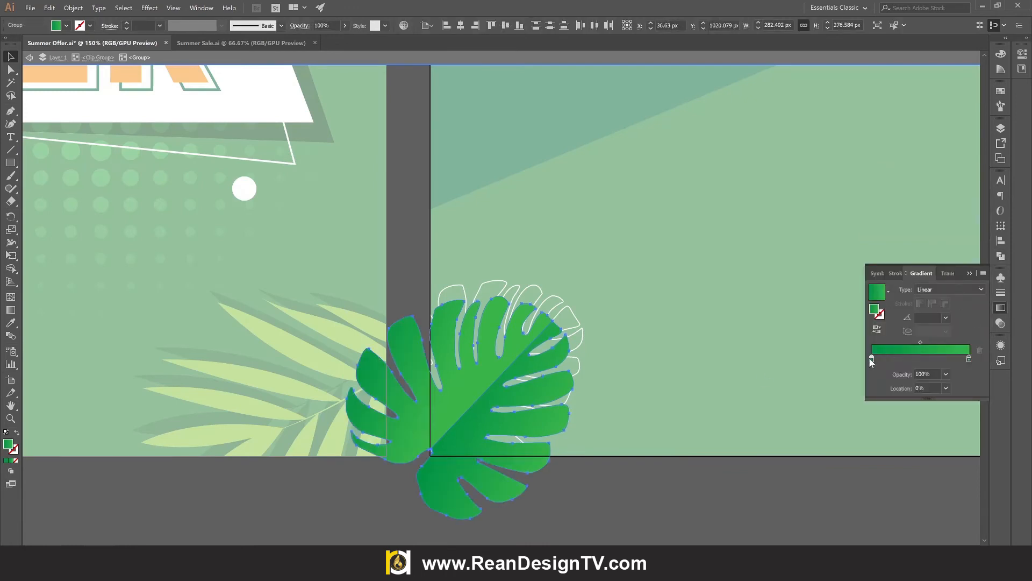
click(943, 393)
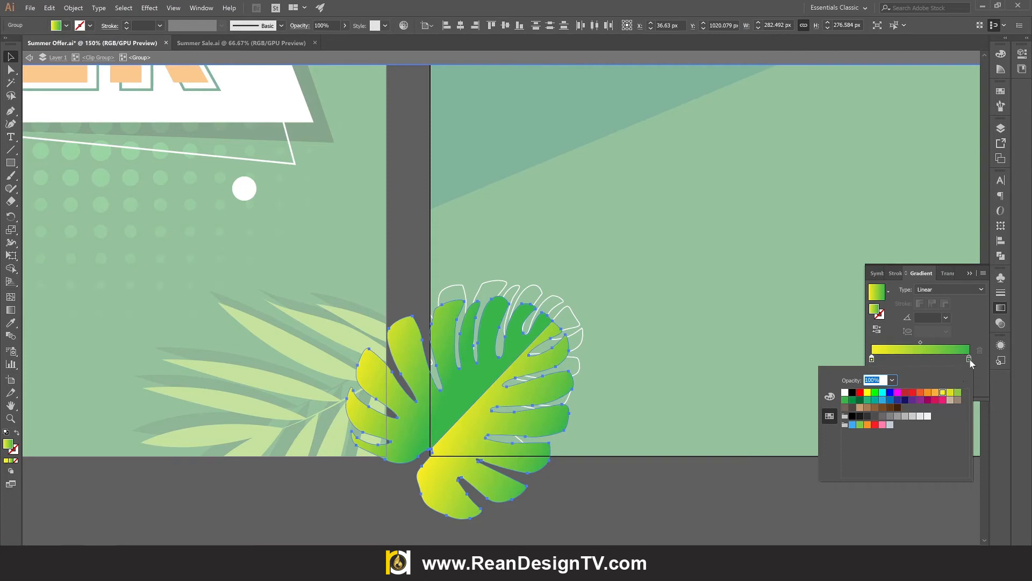
Set the ending colour stop of the leaf's gradient to greenish yellow and exit isolation
double_click(970, 359)
click(951, 393)
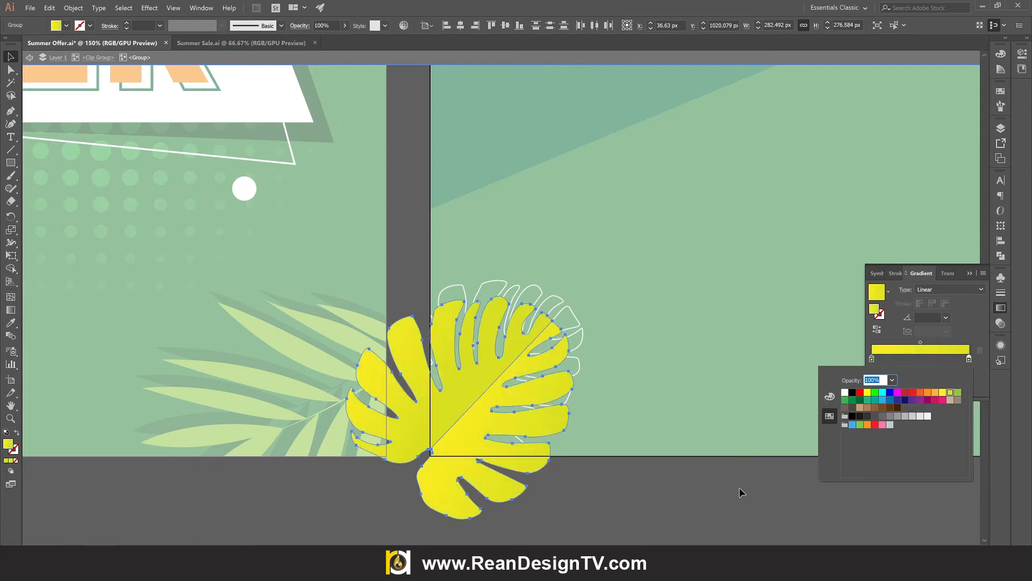
double_click(732, 494)
scroll(709, 480, down, 3)
scroll(709, 480, down, 1)
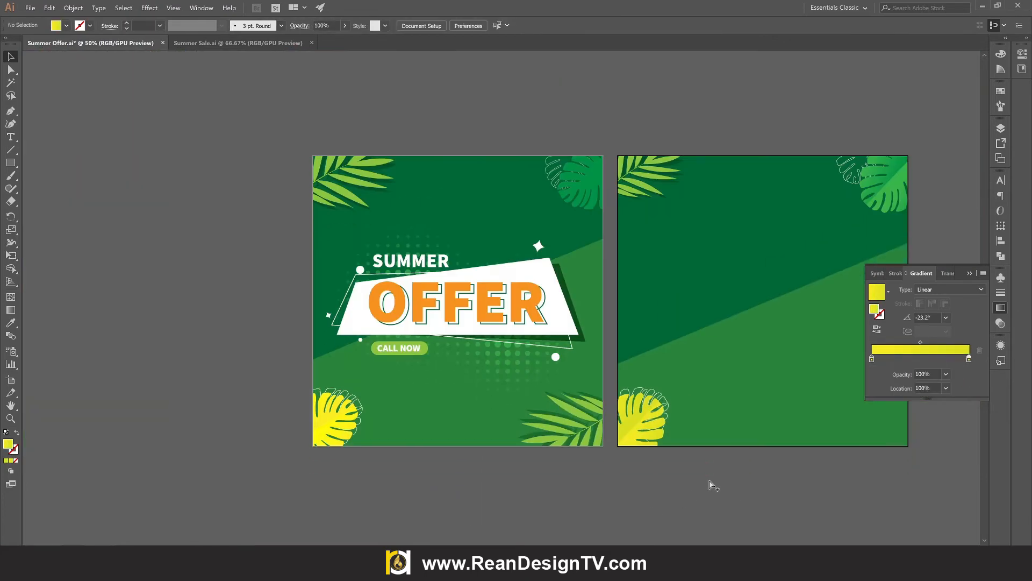
Enlarge the top-left palm leaf's clip group on the second artboard to about 335 by 265 px
scroll(710, 481, down, 1)
drag(749, 457, 585, 428)
scroll(585, 427, up, 1)
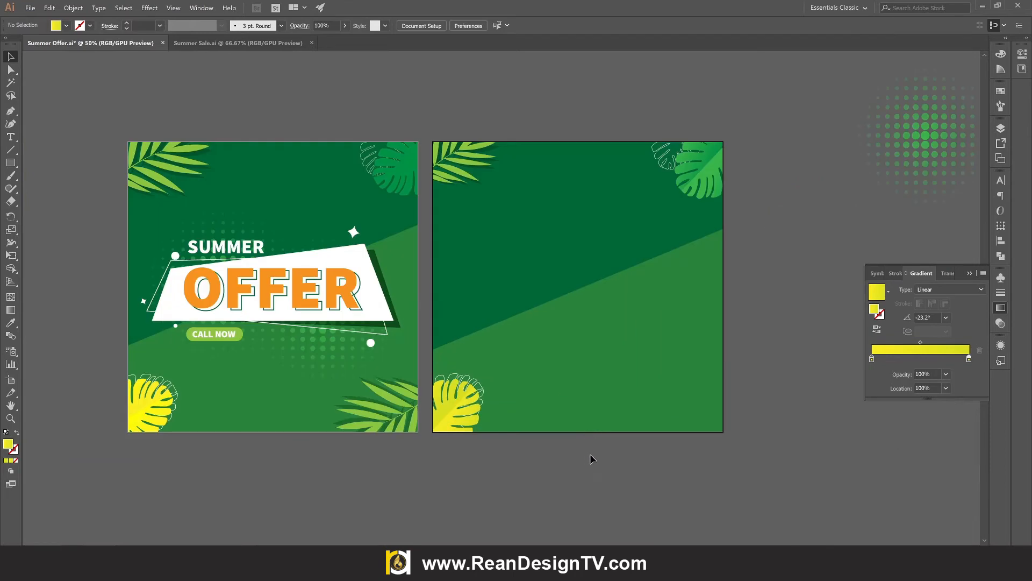
click(475, 169)
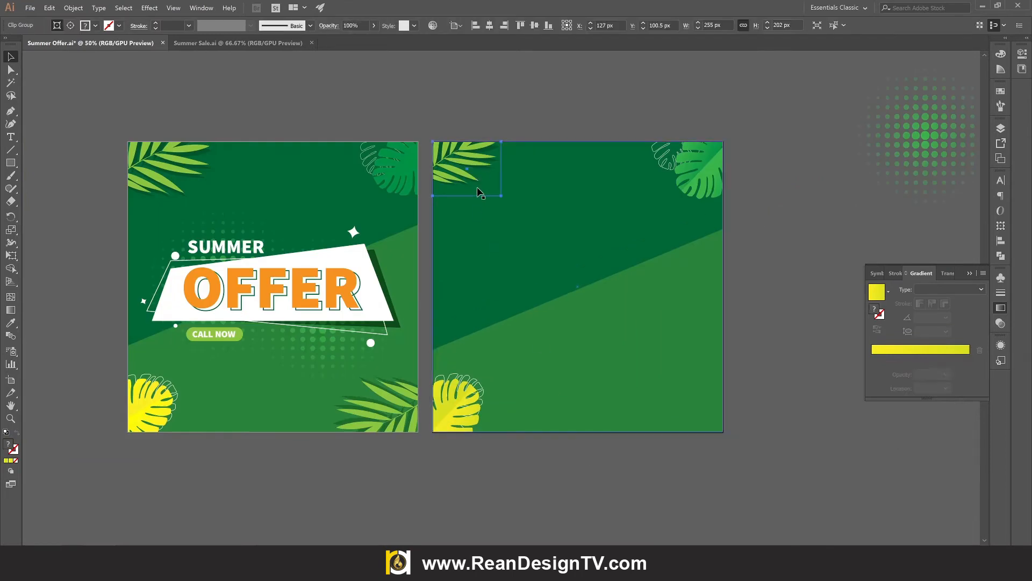
key(e)
drag(503, 196, 521, 216)
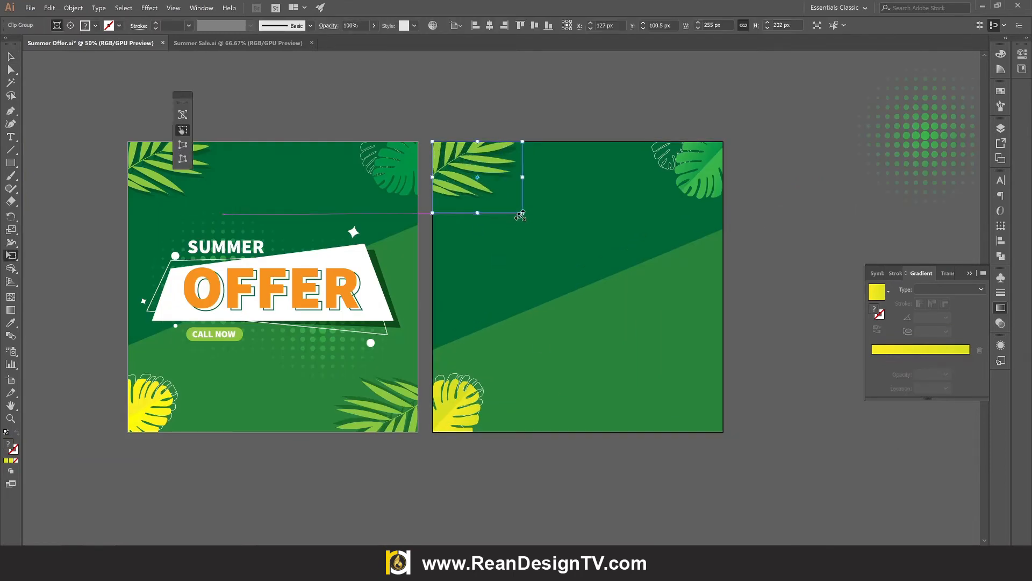
key(v)
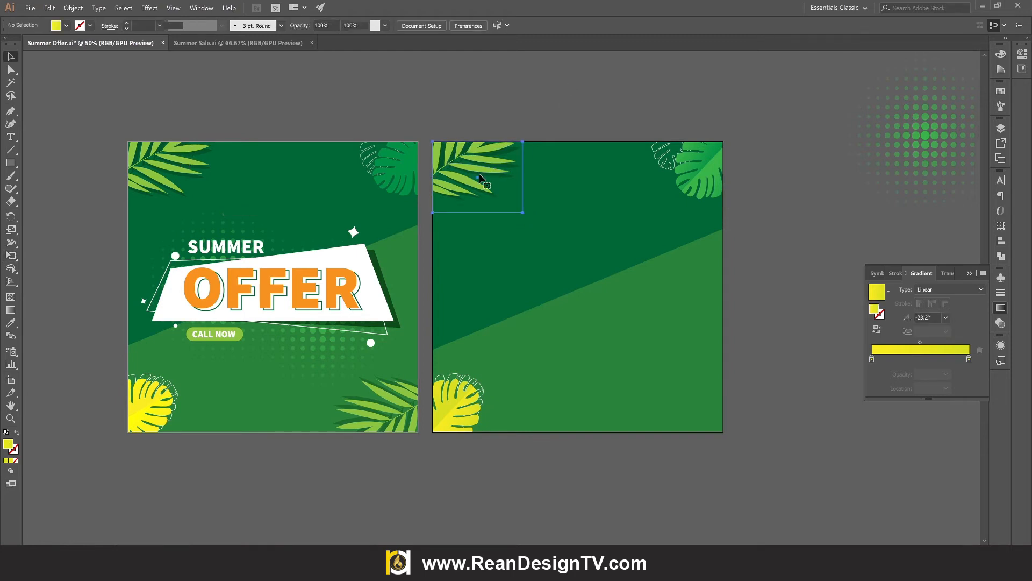
Duplicate the top-left palm leaf group into the lower right area of the artboard and rotate the copy 180°
drag(475, 172, 641, 338)
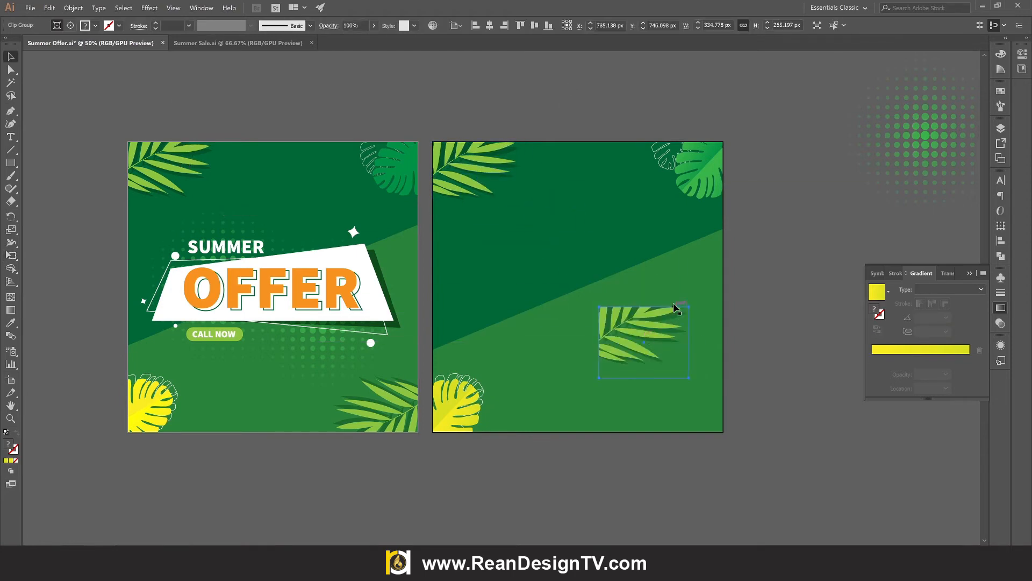
key(e)
drag(701, 280, 560, 418)
key(v)
click(699, 478)
scroll(698, 439, up, 2)
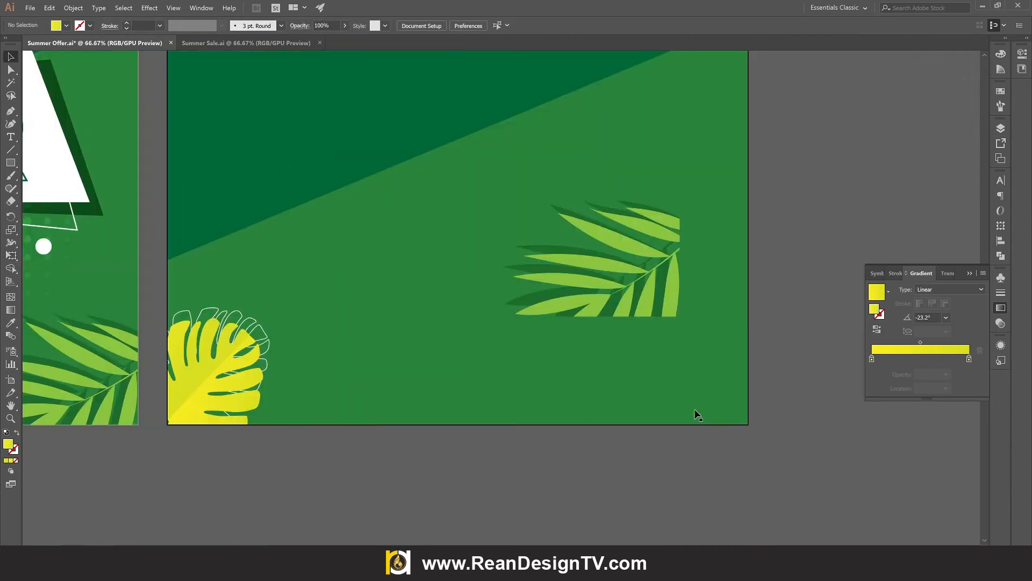
Align the rotated palm leaf copy with the right and bottom edges of the second artboard's background
drag(665, 305, 704, 383)
shift+click(471, 253)
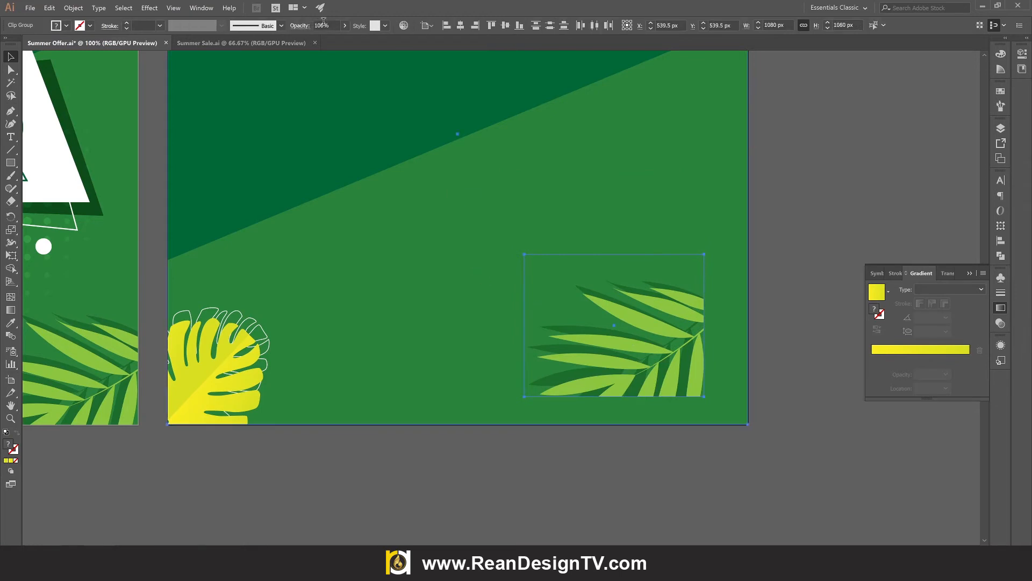
click(435, 24)
click(440, 36)
click(476, 25)
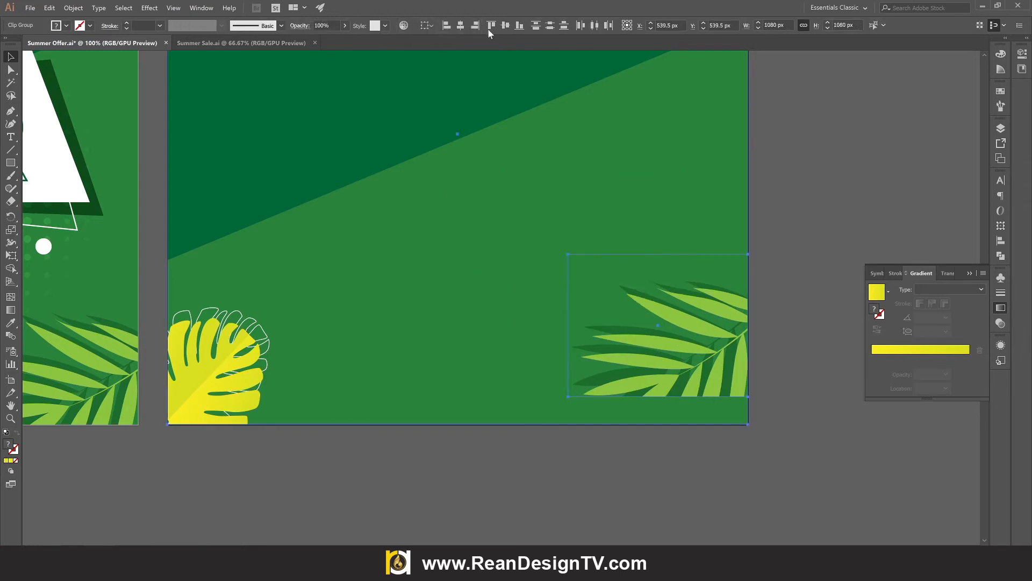
click(520, 28)
click(817, 472)
scroll(667, 438, down, 3)
scroll(603, 436, up, 1)
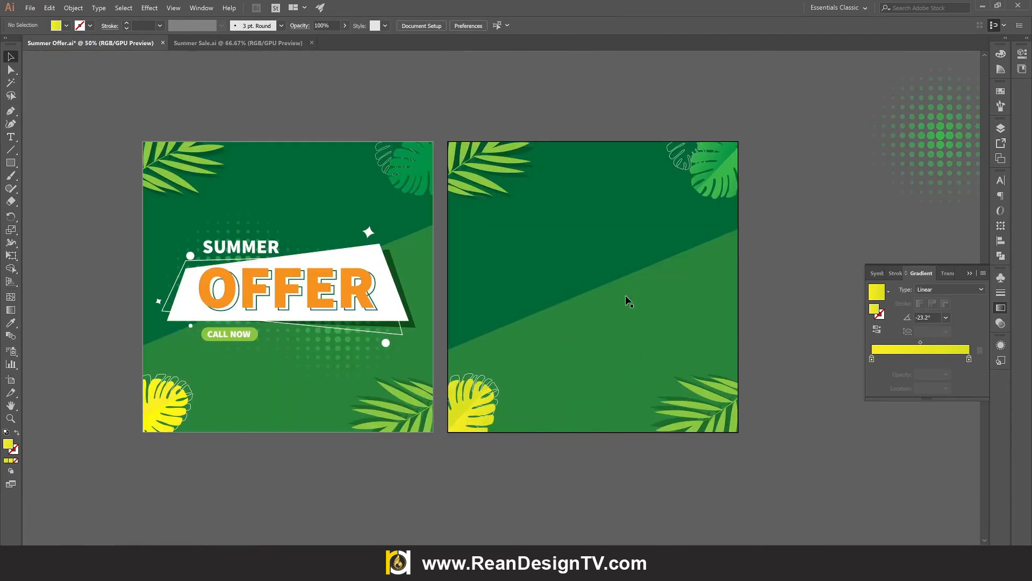
scroll(774, 266, up, 1)
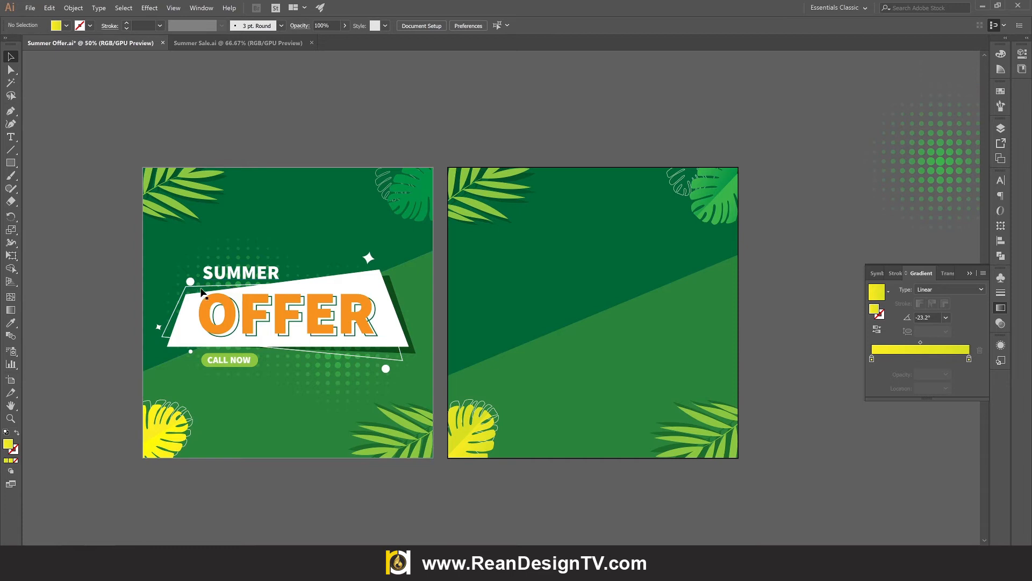
Draw a rectangle about 758 by 277 px across the middle of the second artboard and fill it white
click(8, 163)
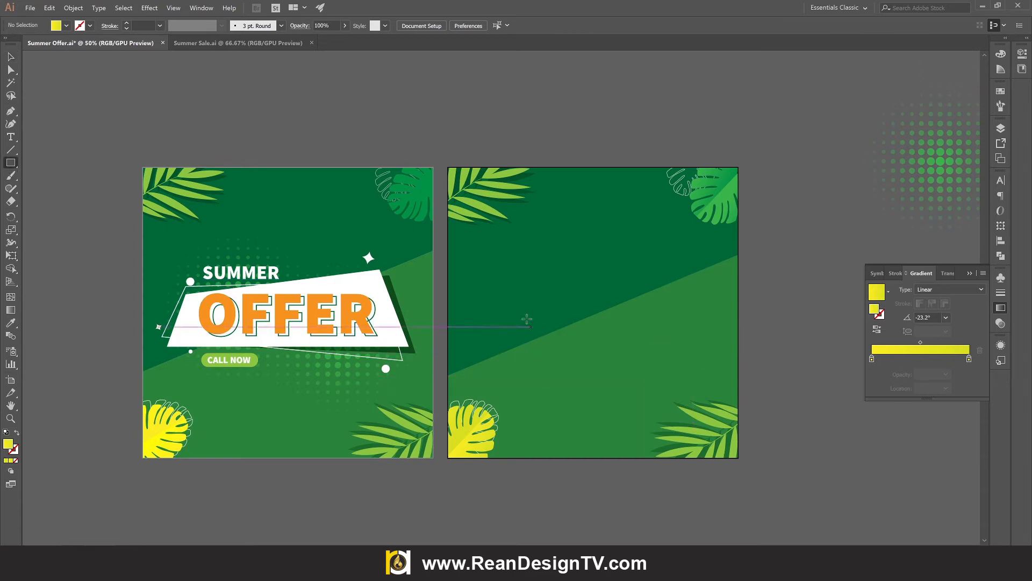
scroll(509, 302, up, 1)
drag(493, 292, 696, 366)
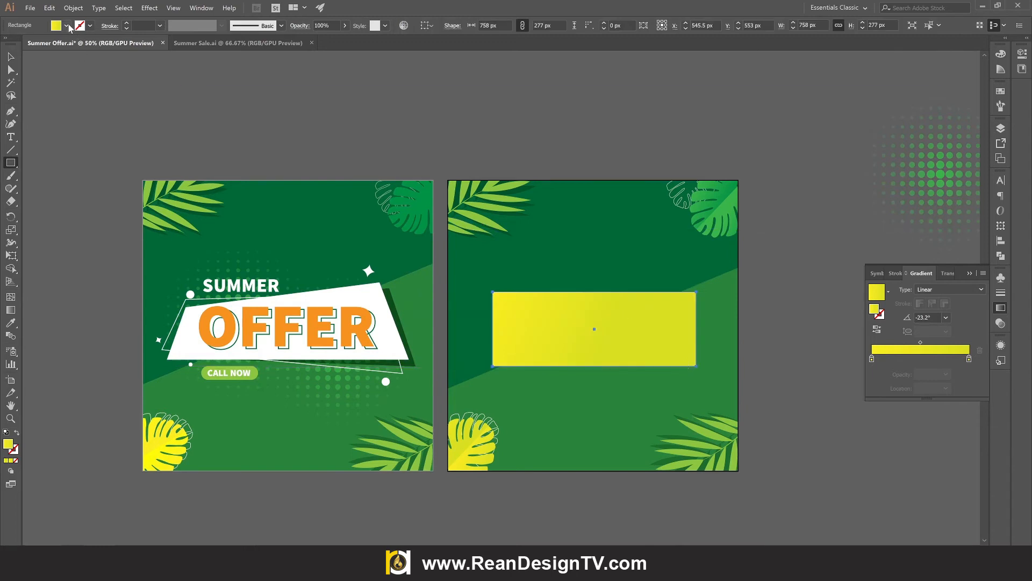
click(67, 26)
click(22, 44)
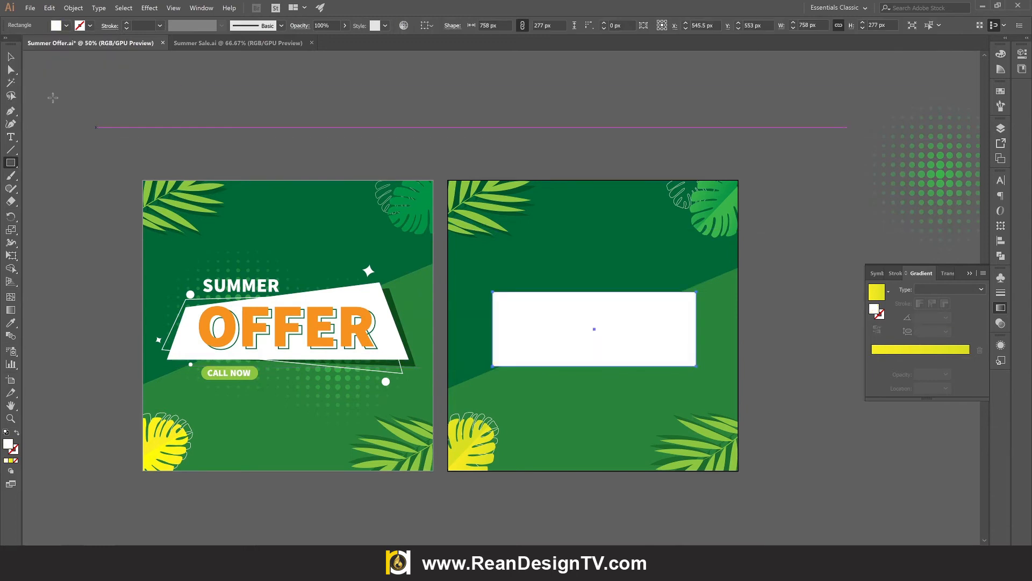
Reshape the white rectangle into a slanted banner about 827 px wide with inset upper corners, and shift it slightly up and left
click(11, 70)
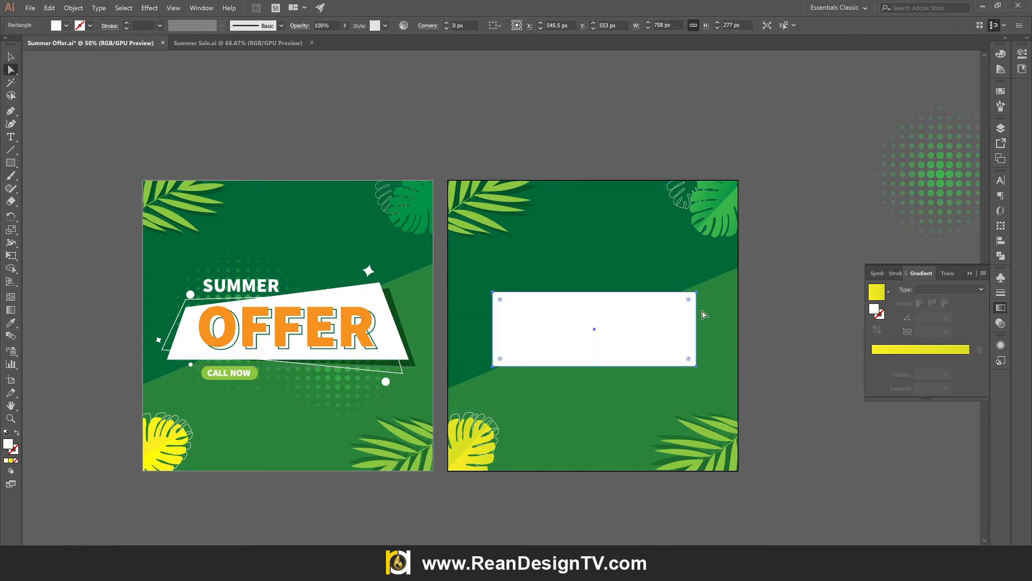
drag(697, 292, 660, 292)
drag(493, 294, 512, 322)
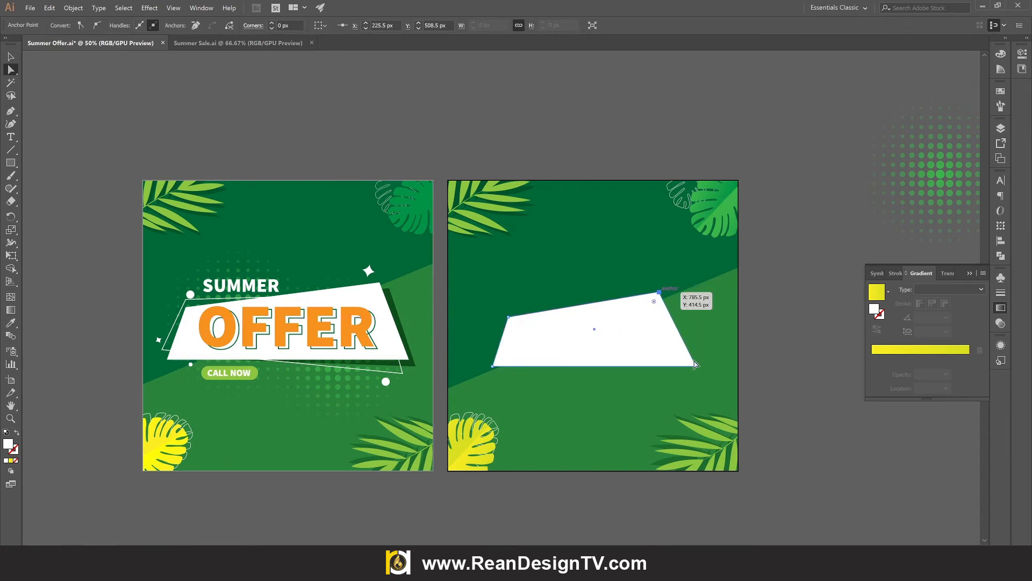
mouse_move(695, 367)
mouse_down()
mouse_move(724, 371)
mouse_move(714, 371)
mouse_up()
scroll(311, 149, up, 1)
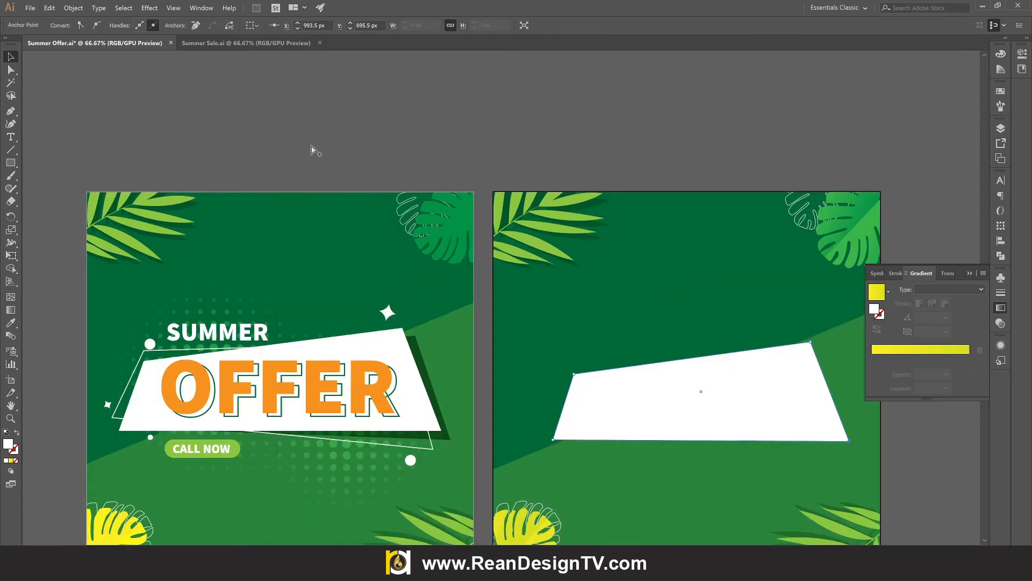
scroll(422, 170, down, 3)
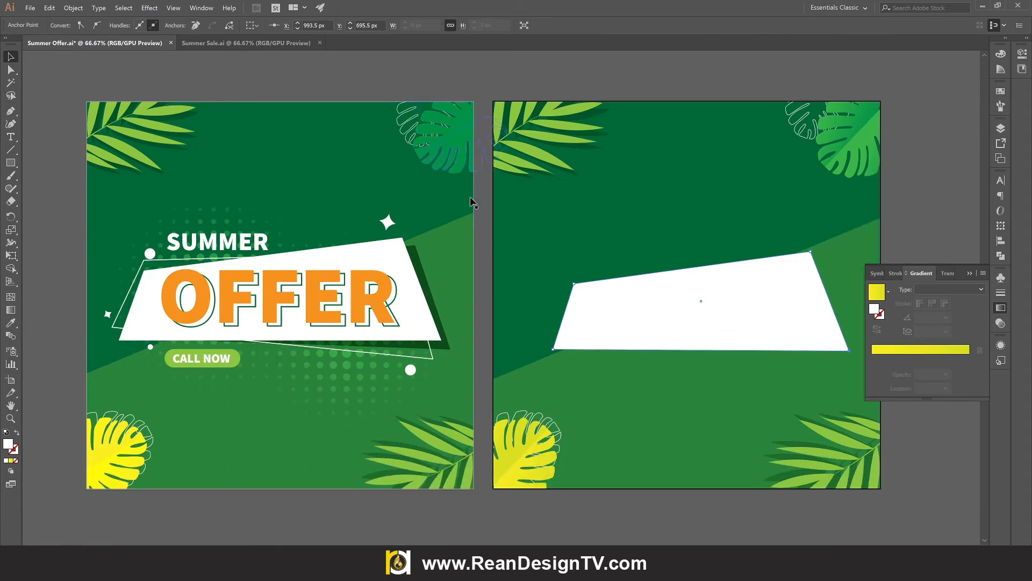
click(970, 274)
mouse_move(745, 295)
mouse_down()
mouse_move(721, 271)
mouse_move(771, 283)
mouse_move(763, 285)
mouse_up()
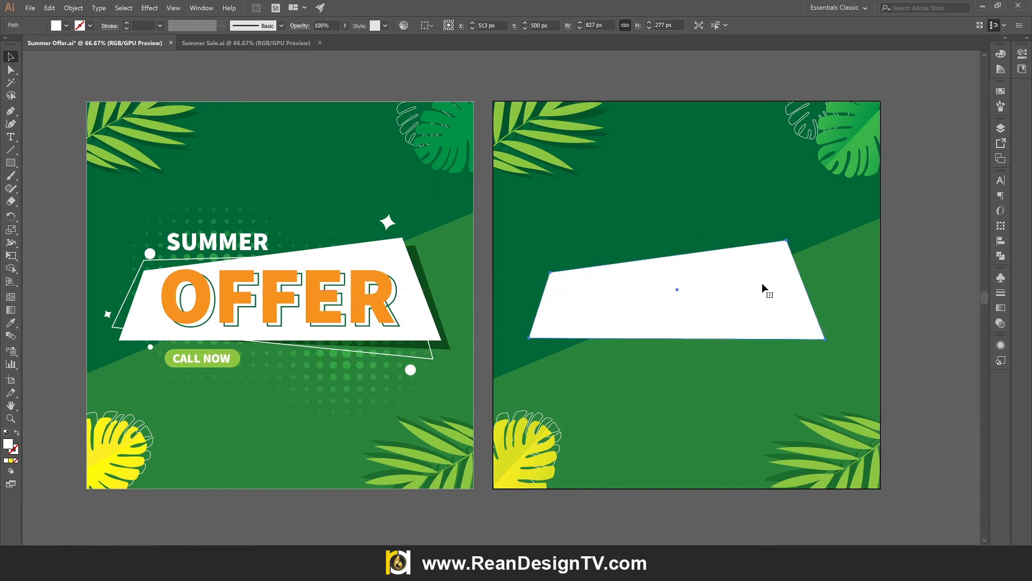
click(925, 321)
Duplicate the white banner slightly down and to the right, and fill the copy dark green
drag(736, 297, 750, 302)
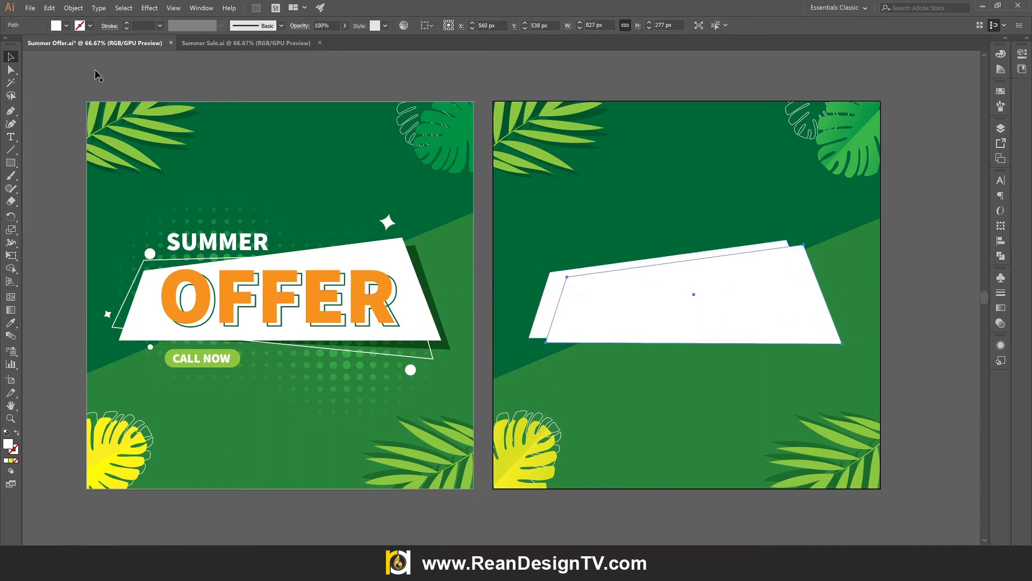
click(66, 25)
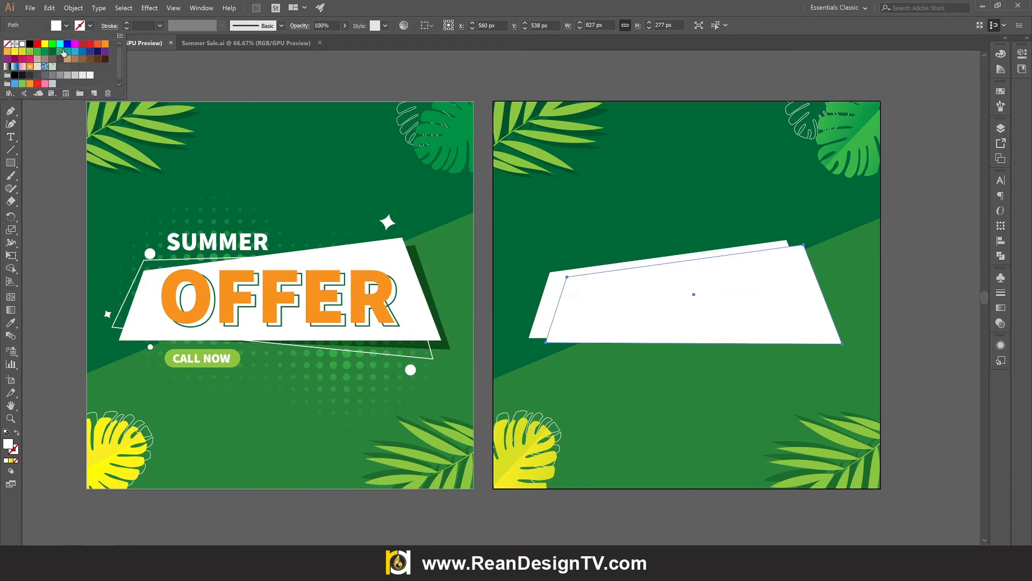
click(52, 51)
click(924, 317)
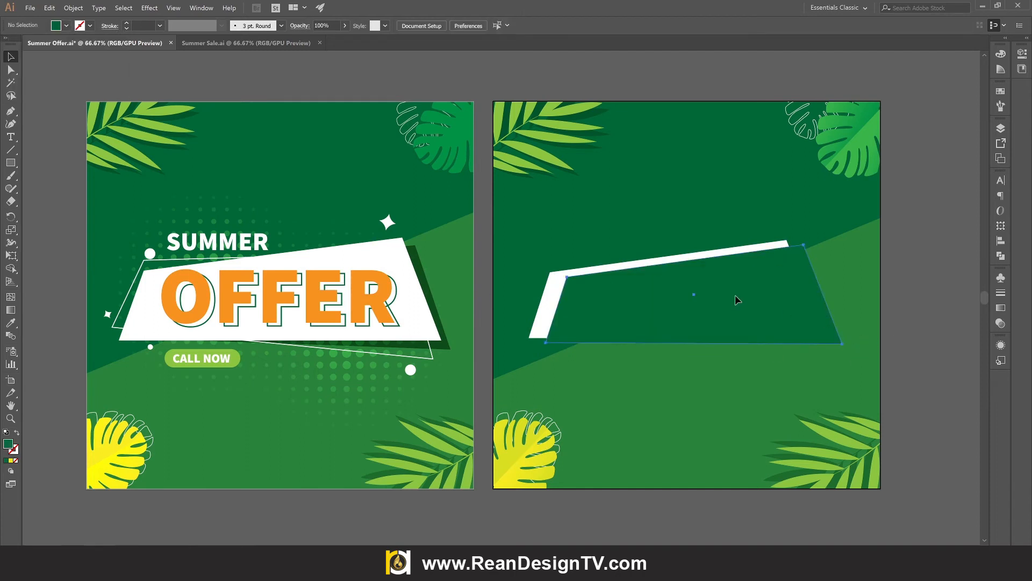
Set the dark green banner copy's blend mode to Multiply and its opacity to 70%
click(1002, 323)
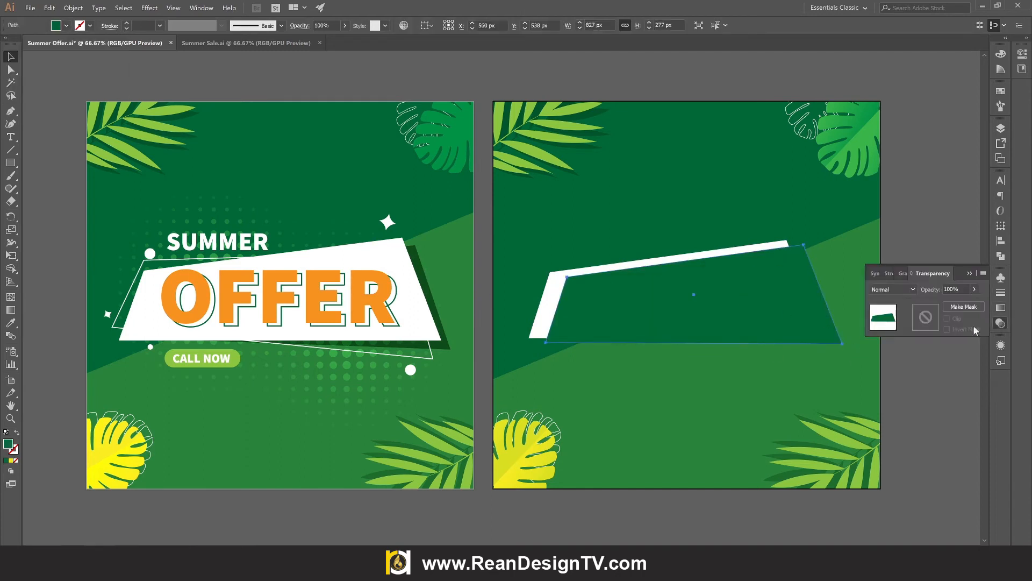
click(913, 290)
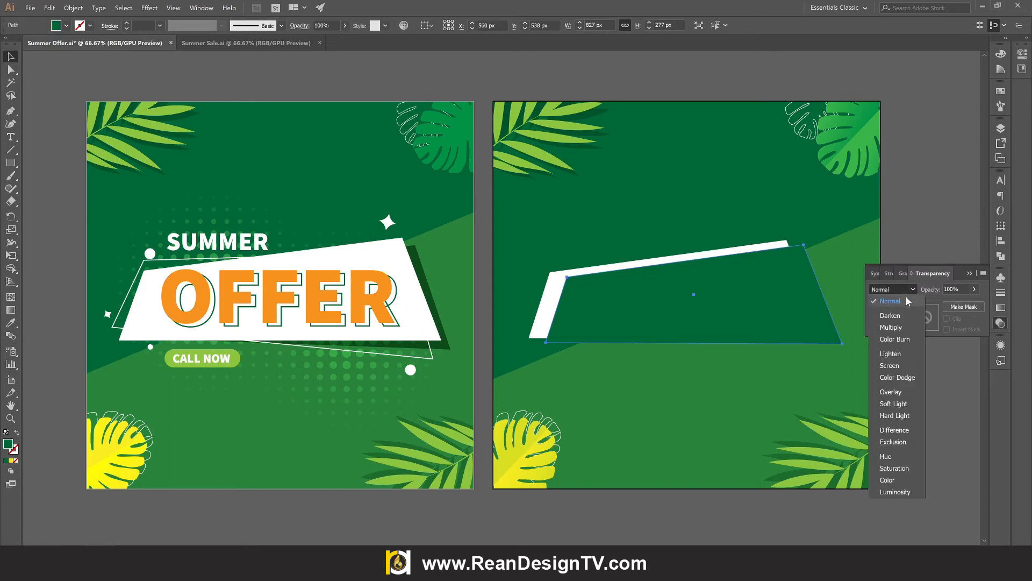
click(893, 328)
click(942, 373)
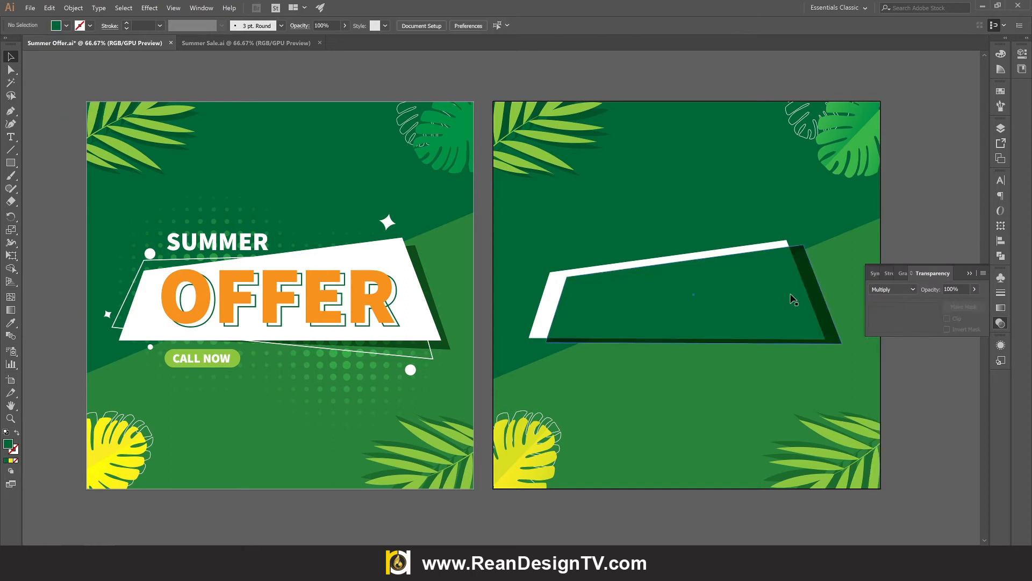
click(811, 289)
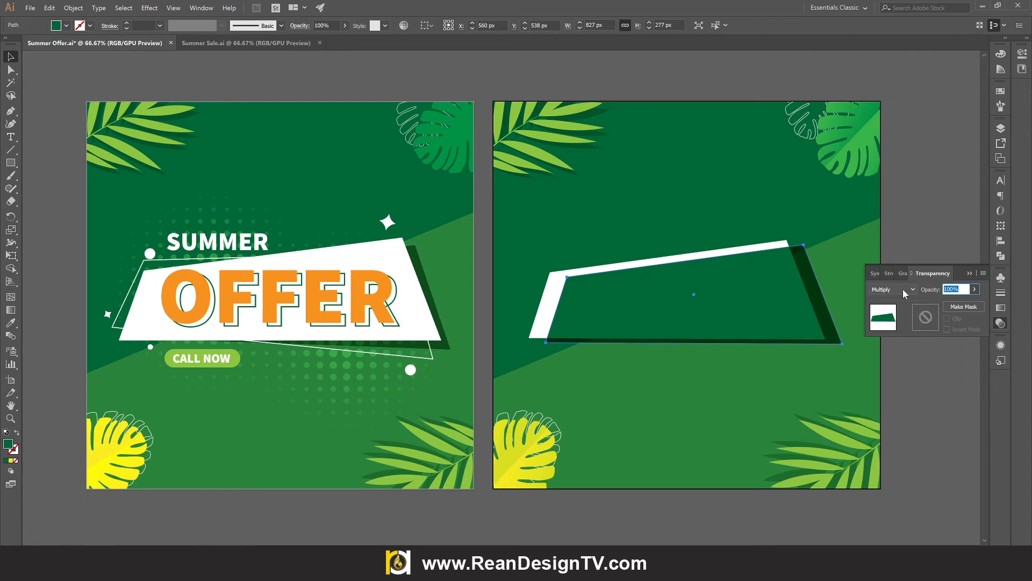
text(70)
click(951, 389)
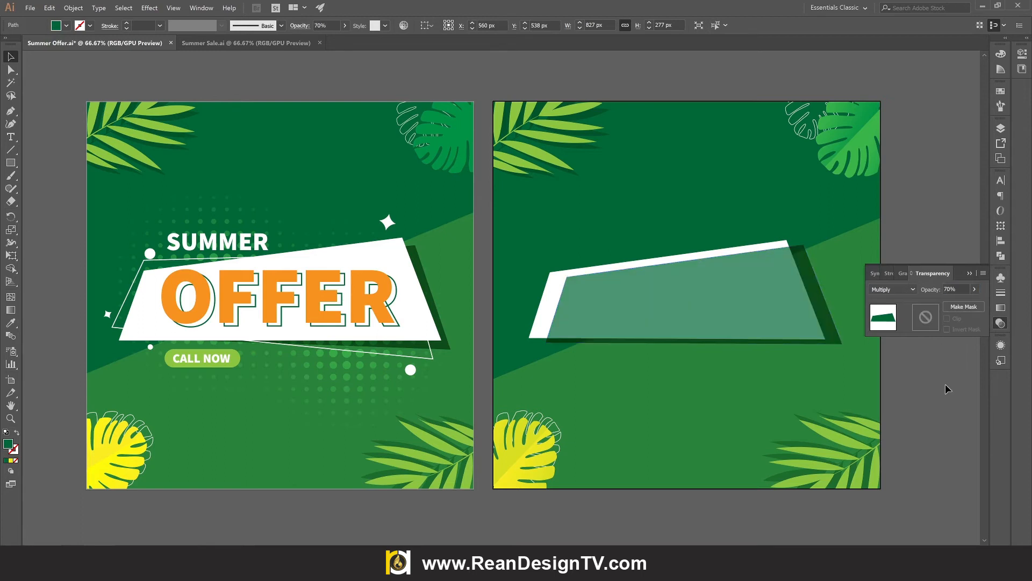
click(971, 273)
Bring the white banner to the front, above its dark green shadow
click(554, 280)
right_click(288, 165)
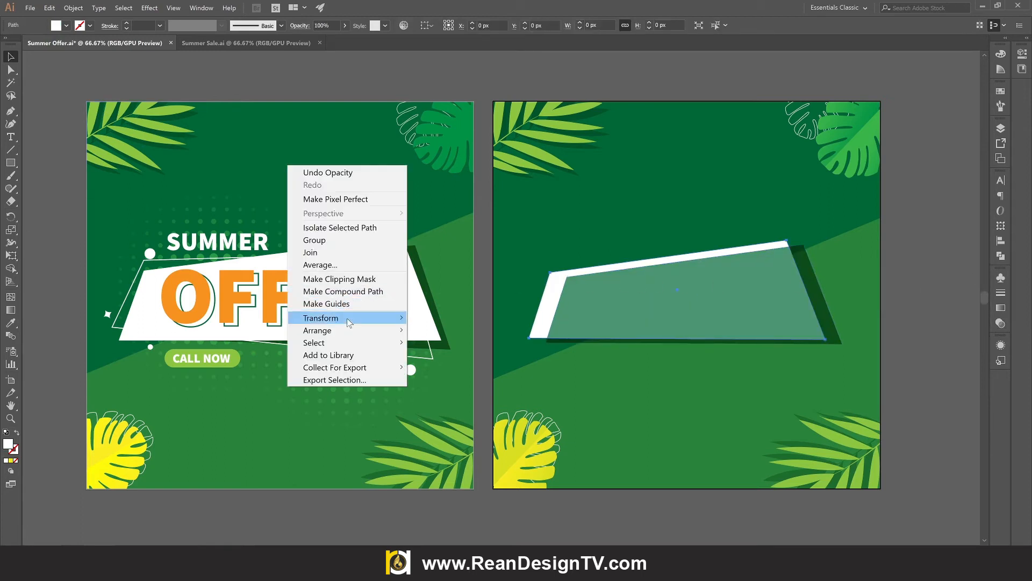
mouse_move(355, 331)
click(505, 330)
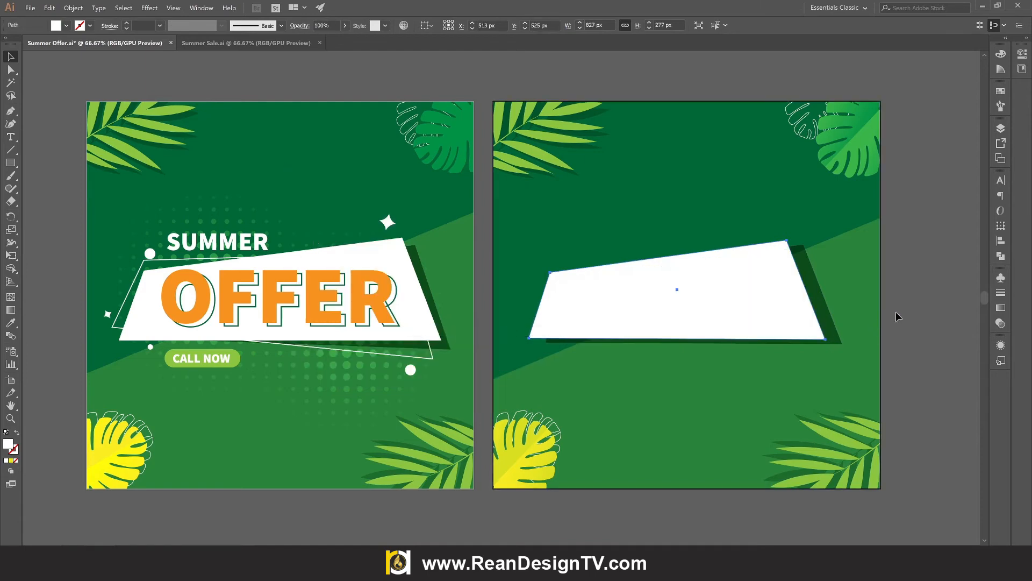
Reshape the green shadow by tucking its lower-left and upper-right corners toward the banner and extending its lower-right corner downward
click(821, 287)
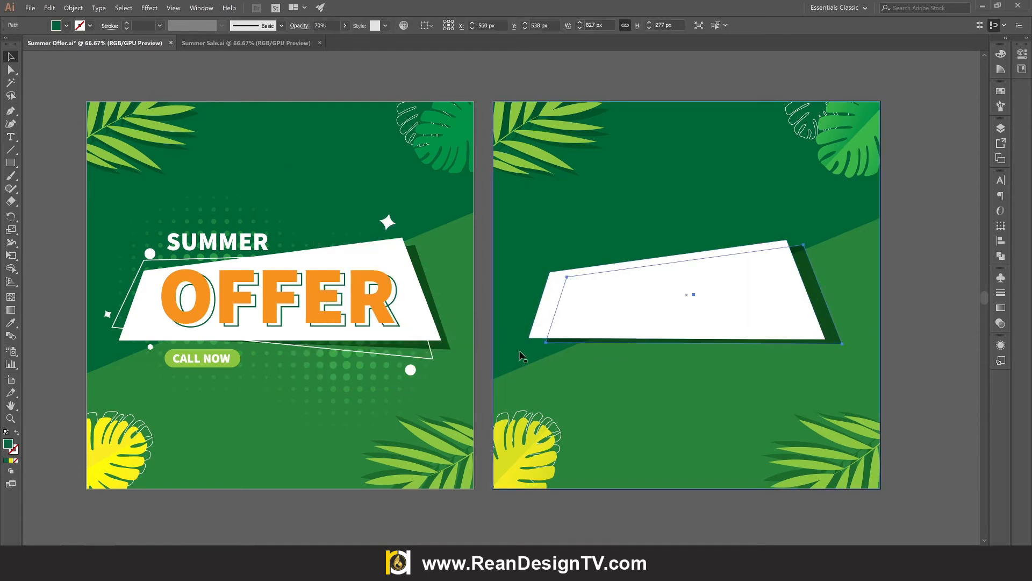
scroll(599, 346, up, 3)
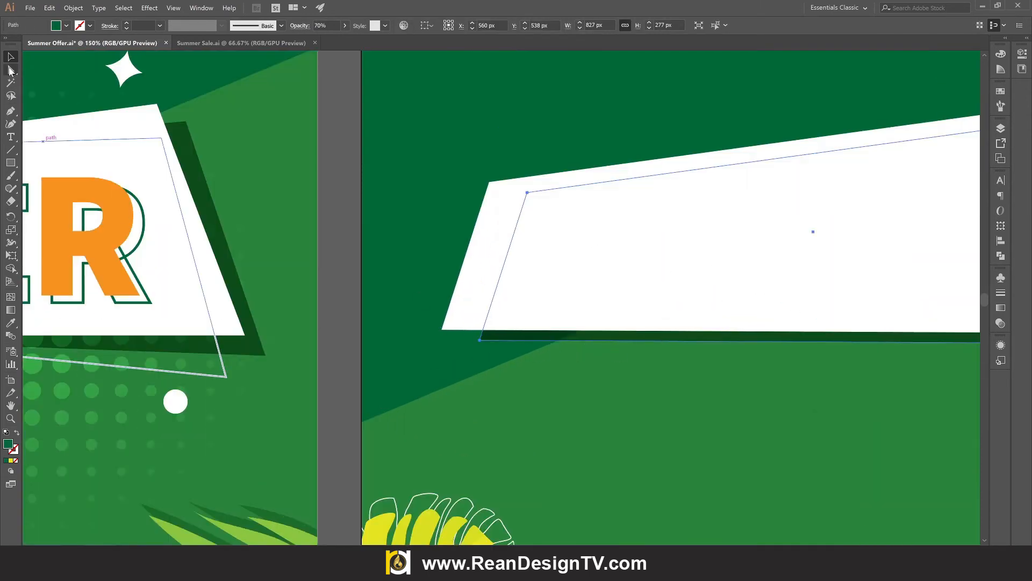
click(11, 70)
drag(480, 340, 460, 324)
scroll(461, 323, down, 3)
scroll(671, 289, up, 2)
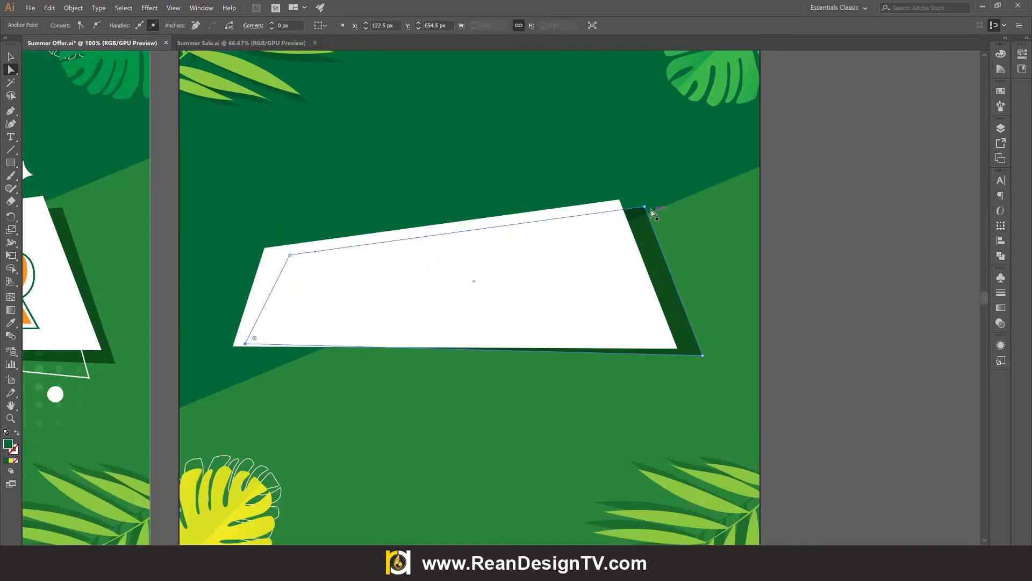
drag(645, 207, 629, 210)
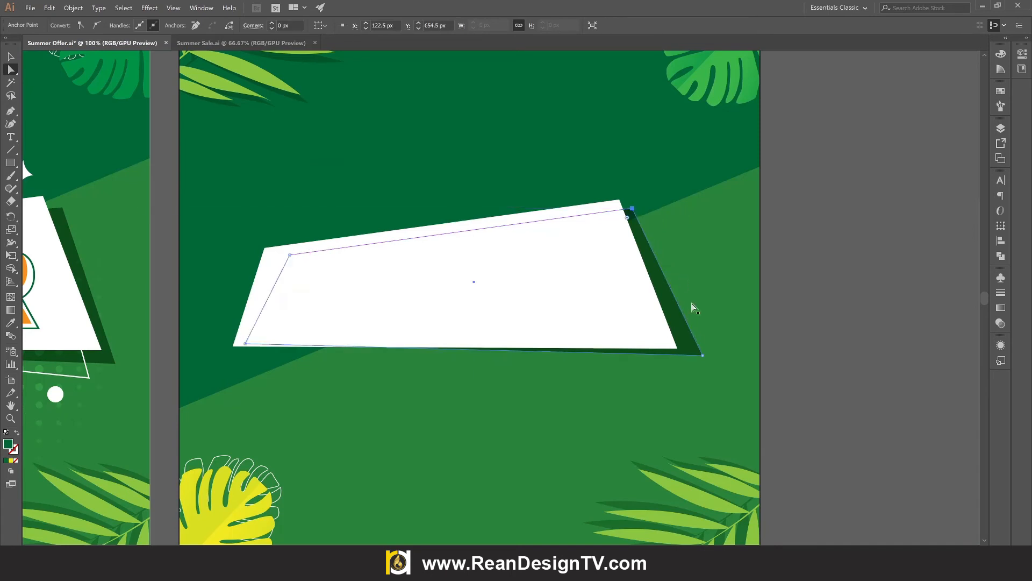
drag(703, 355, 698, 364)
click(813, 381)
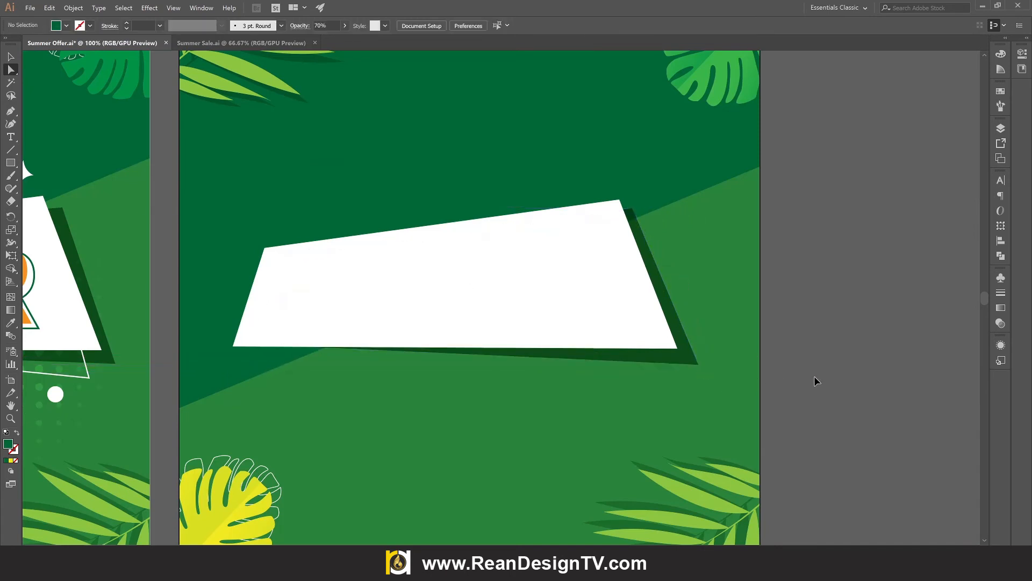
Duplicate the white banner slightly up and to the left of the original
scroll(811, 377, down, 3)
scroll(582, 392, up, 1)
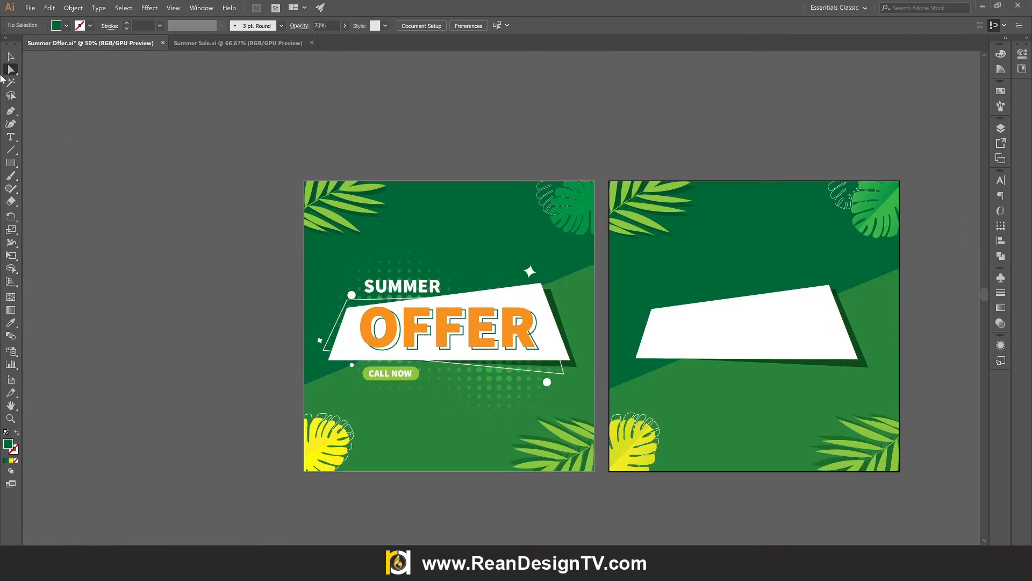
scroll(731, 354, up, 1)
drag(673, 324, 661, 317)
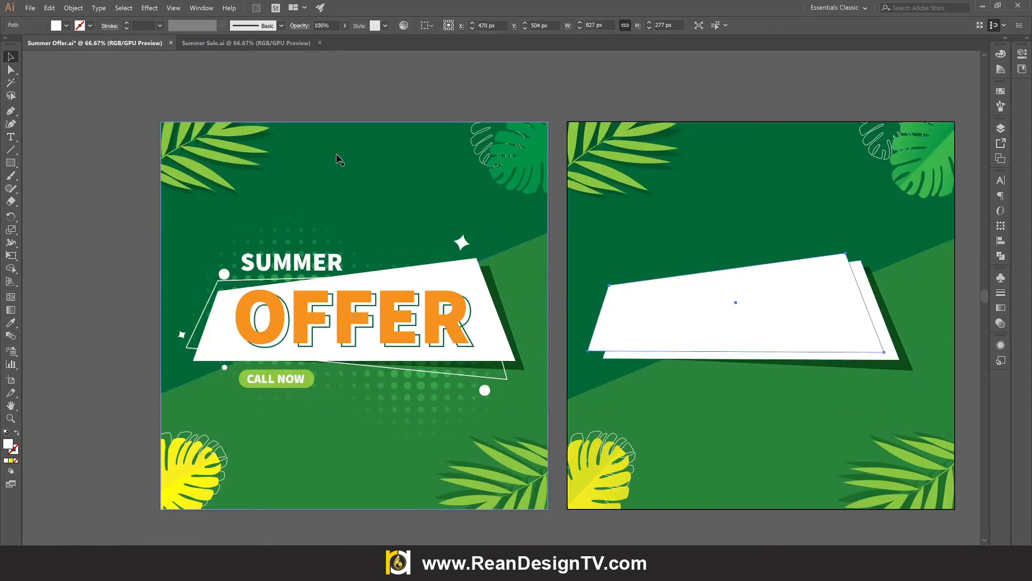
Remove the fill from the banner copy and give it a 2 pt white stroke
click(67, 26)
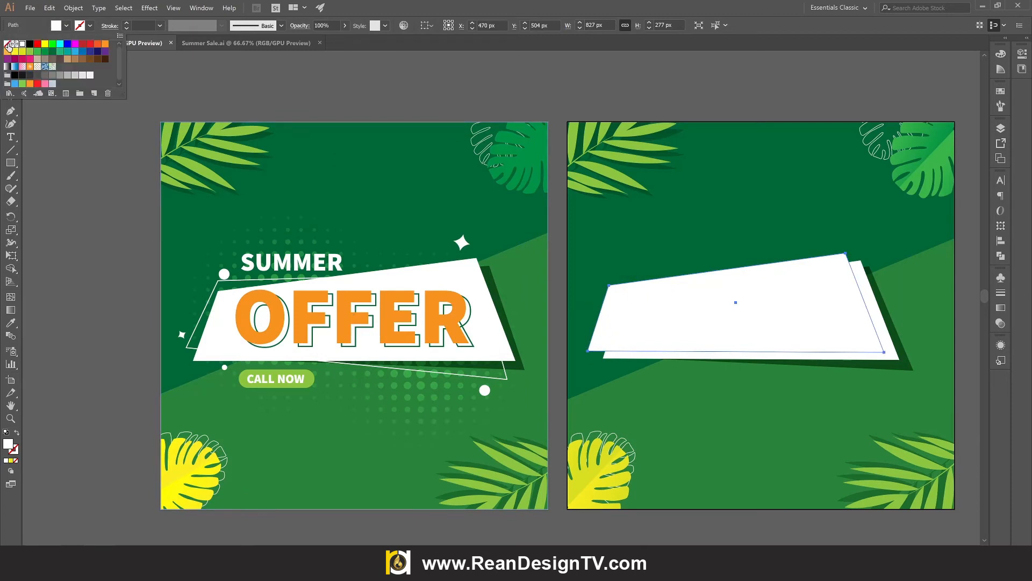
click(7, 46)
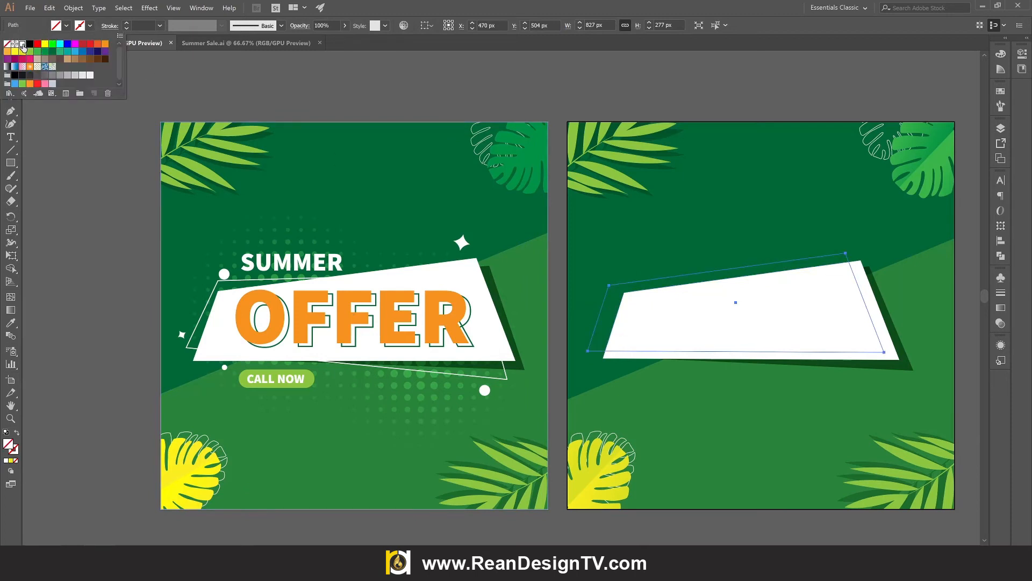
click(98, 166)
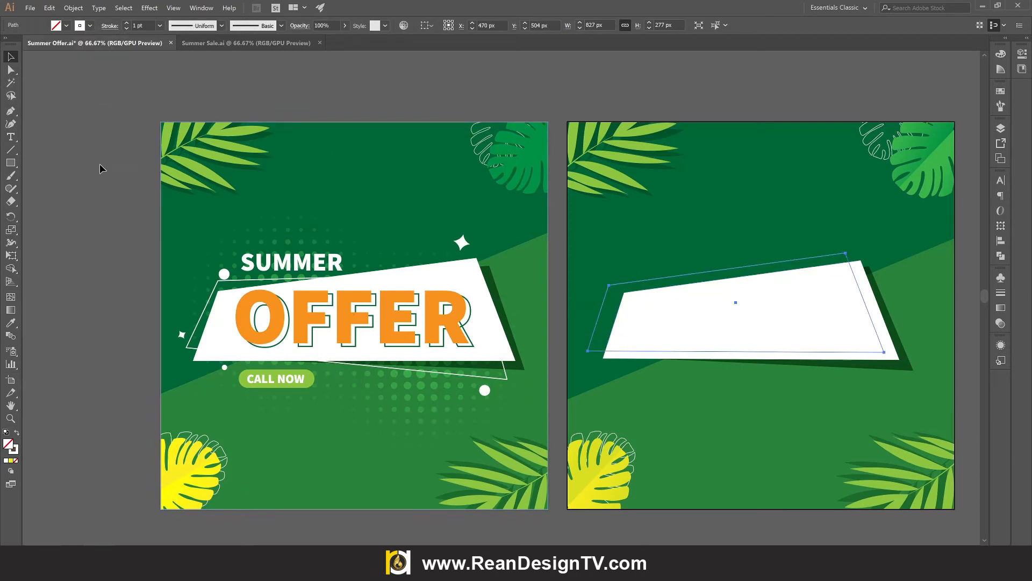
click(672, 280)
click(127, 23)
click(94, 136)
Reshape the white outline by pulling its lower-right corner downward, lowering its upper-right corner, and shifting both left corners inward
scroll(535, 237, down, 1)
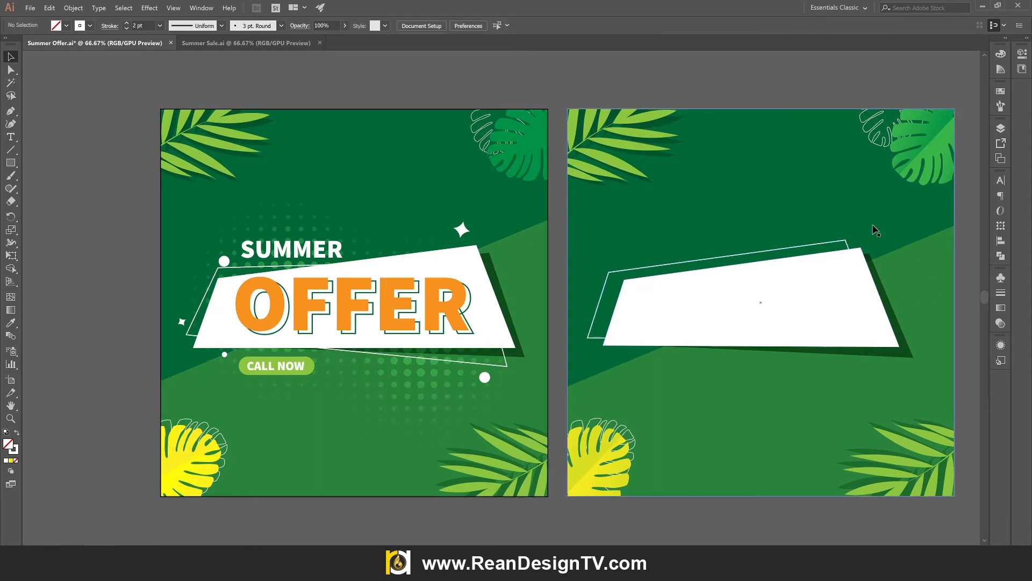
click(833, 243)
click(10, 69)
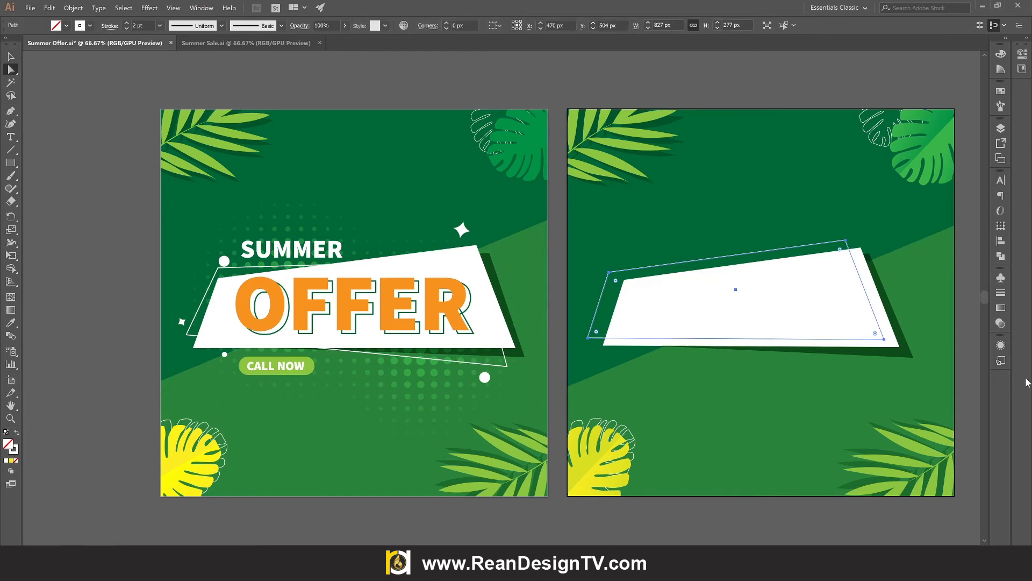
drag(884, 340, 899, 366)
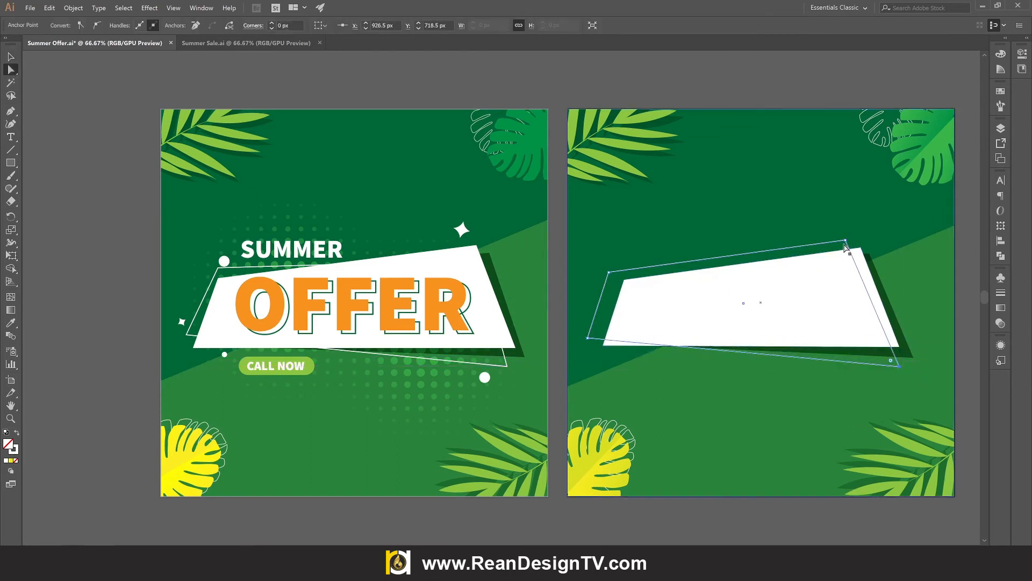
drag(846, 241, 854, 260)
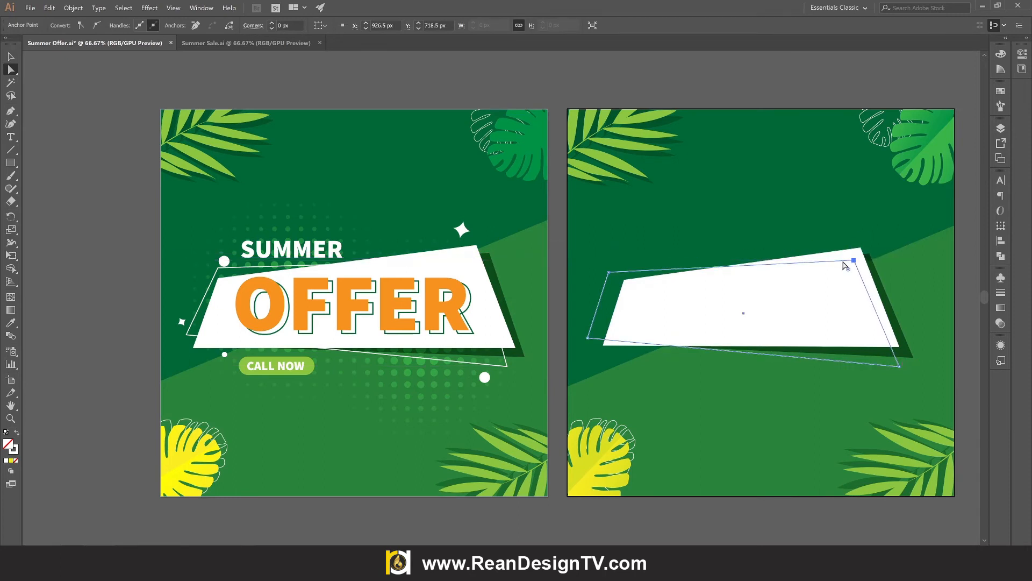
drag(609, 273, 620, 272)
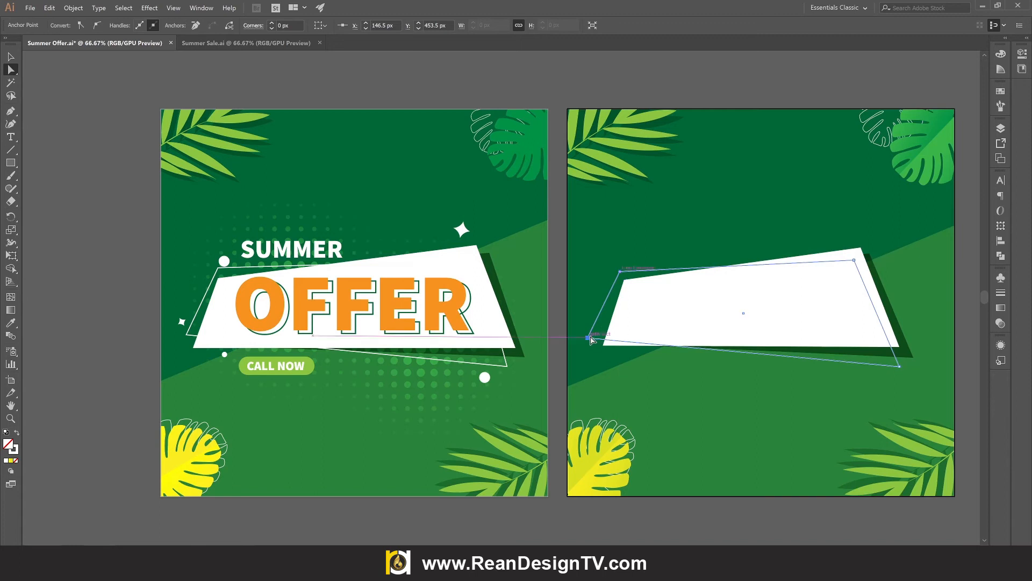
drag(590, 338, 601, 332)
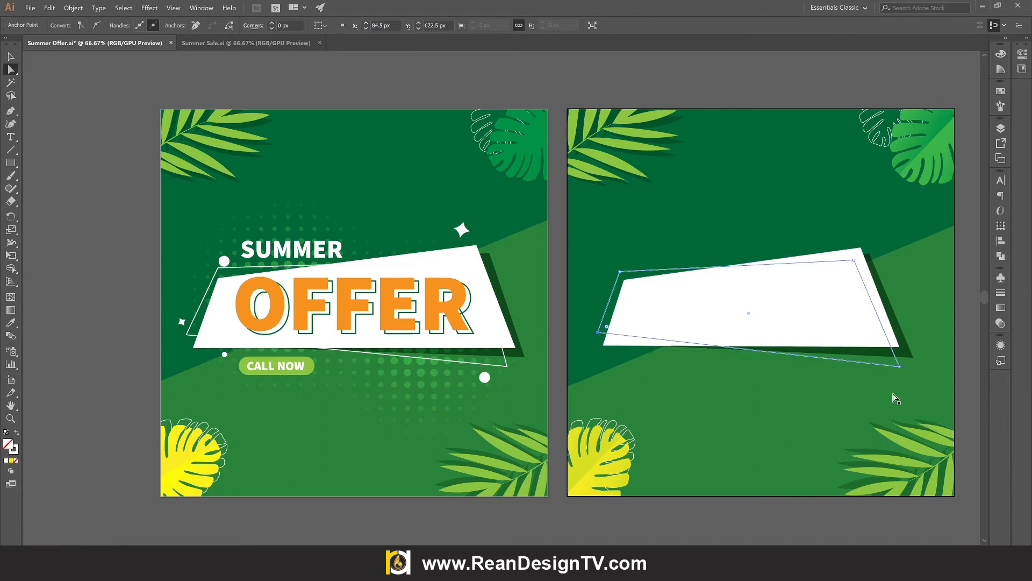
key(v)
click(750, 379)
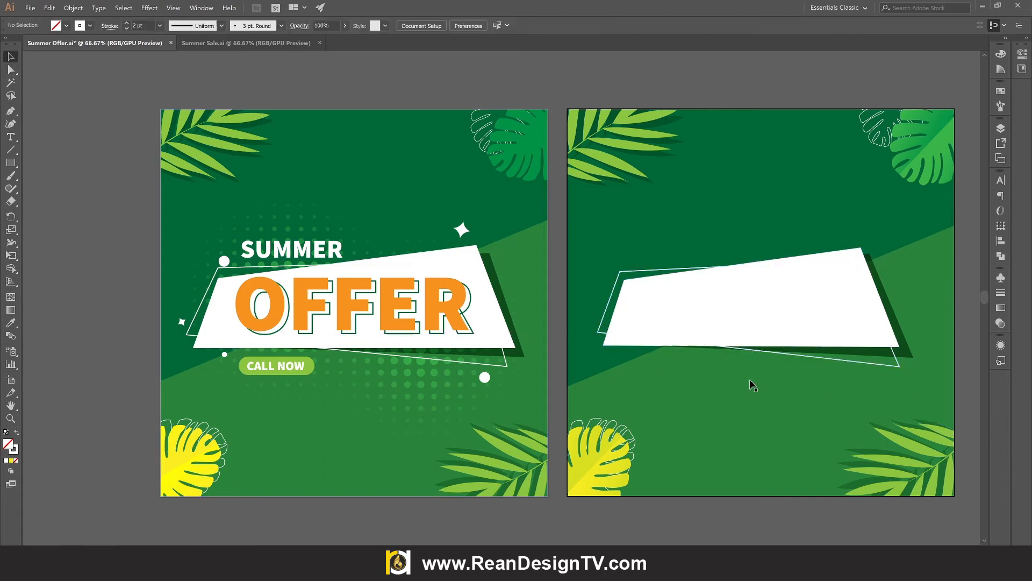
Bring the white banner to the front, above the outline
right_click(786, 291)
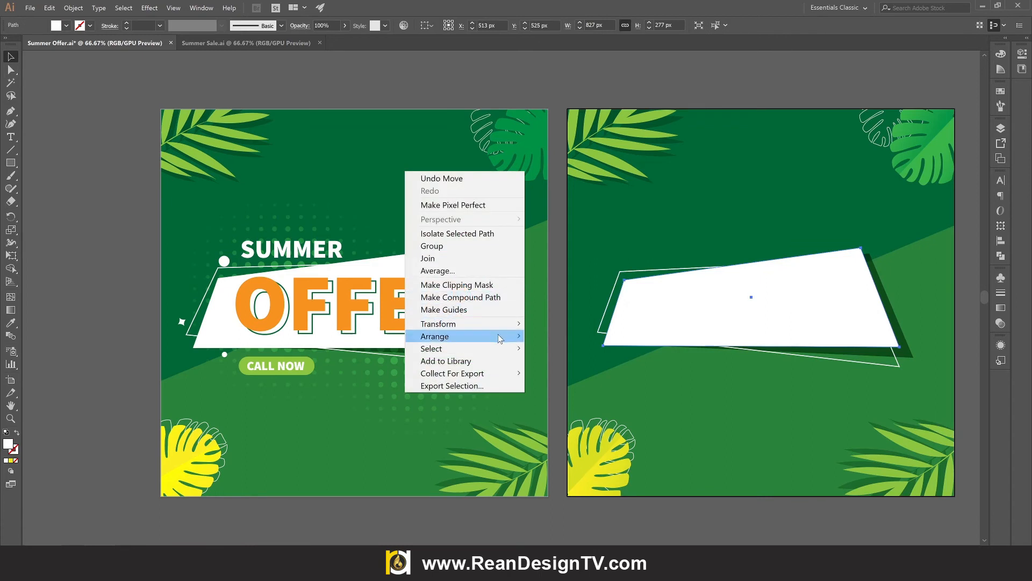
mouse_move(500, 338)
click(597, 336)
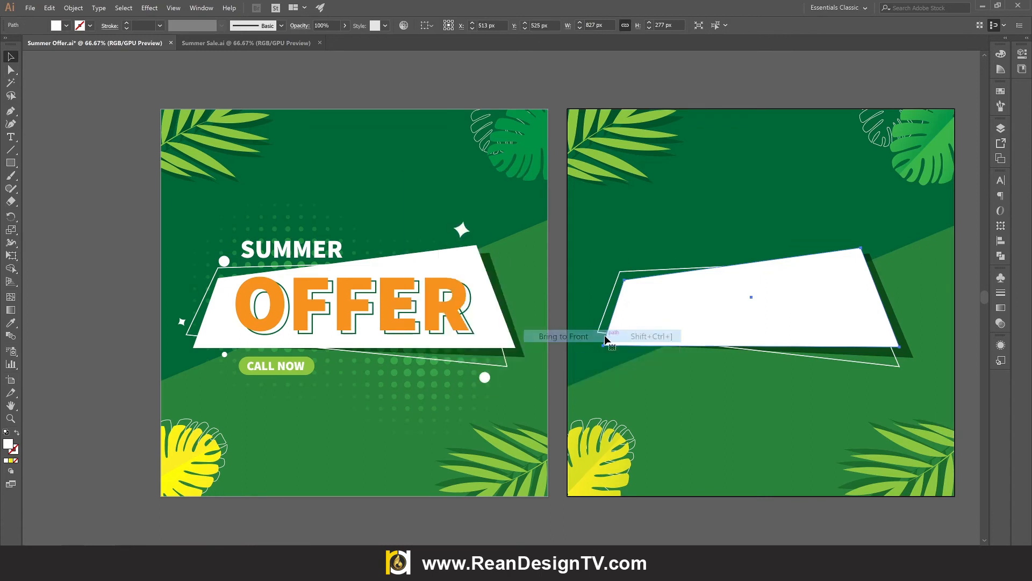
click(111, 239)
Group the white banner, its outline and its dark green shadow
drag(688, 278, 610, 261)
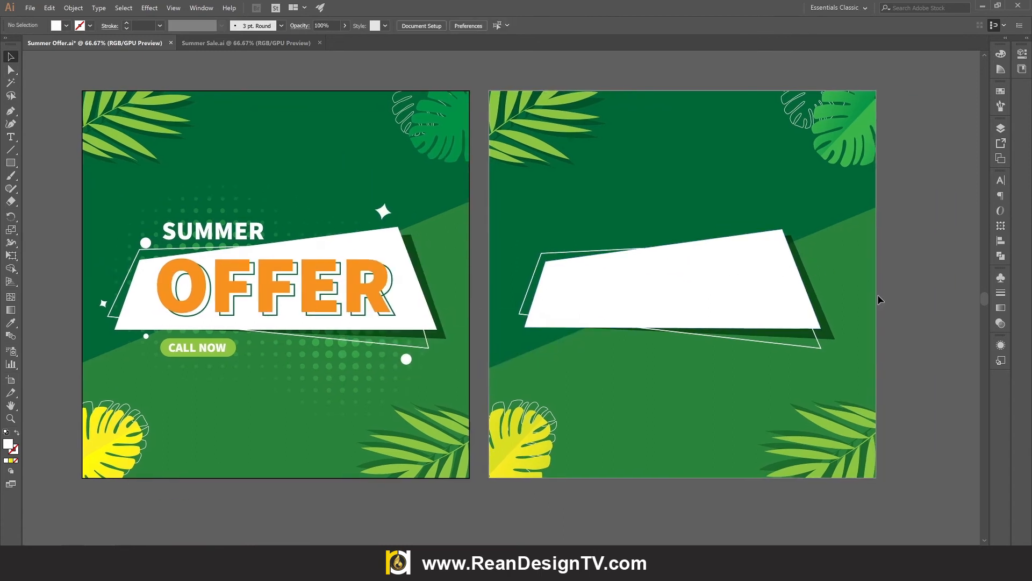
click(820, 347)
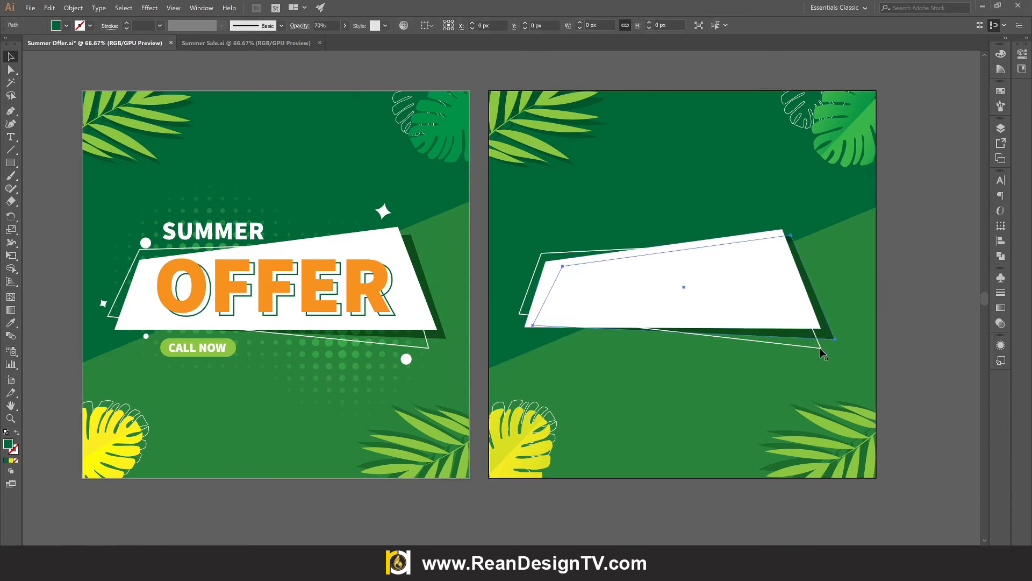
shift+click(566, 303)
shift+click(594, 295)
right_click(308, 172)
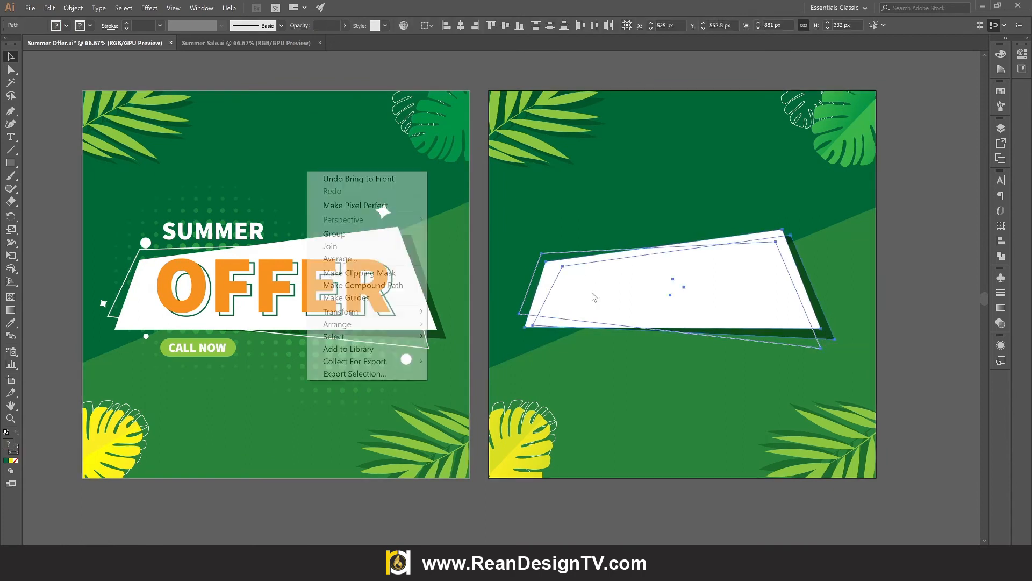
click(357, 233)
Move the green halftone dot pattern onto the second artboard, behind the upper-left part of the banner
scroll(359, 235, down, 1)
drag(358, 235, 265, 304)
click(832, 295)
drag(862, 183, 438, 304)
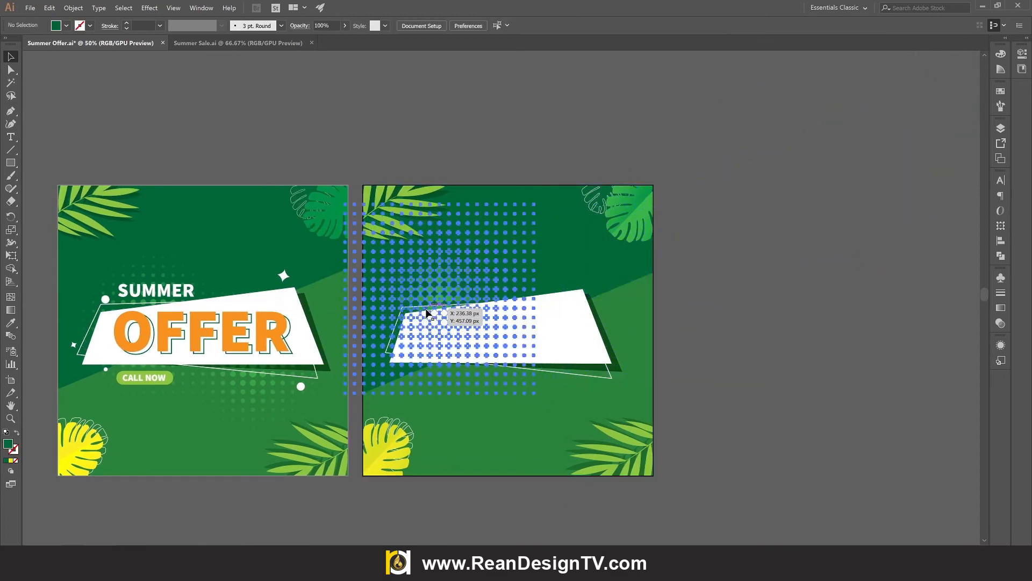
scroll(437, 304, up, 1)
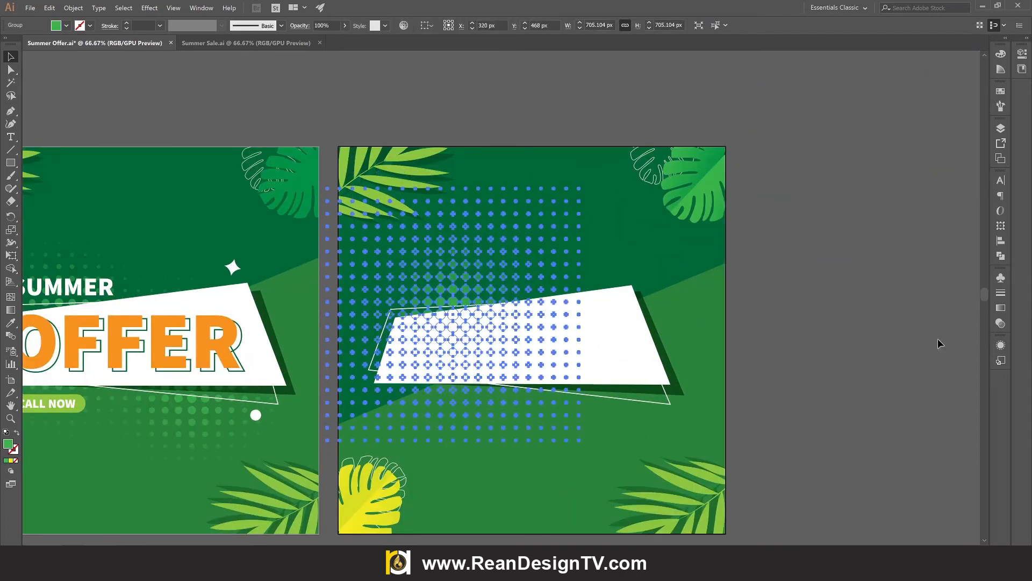
click(937, 340)
scroll(640, 223, down, 2)
drag(618, 223, 787, 222)
scroll(701, 219, down, 3)
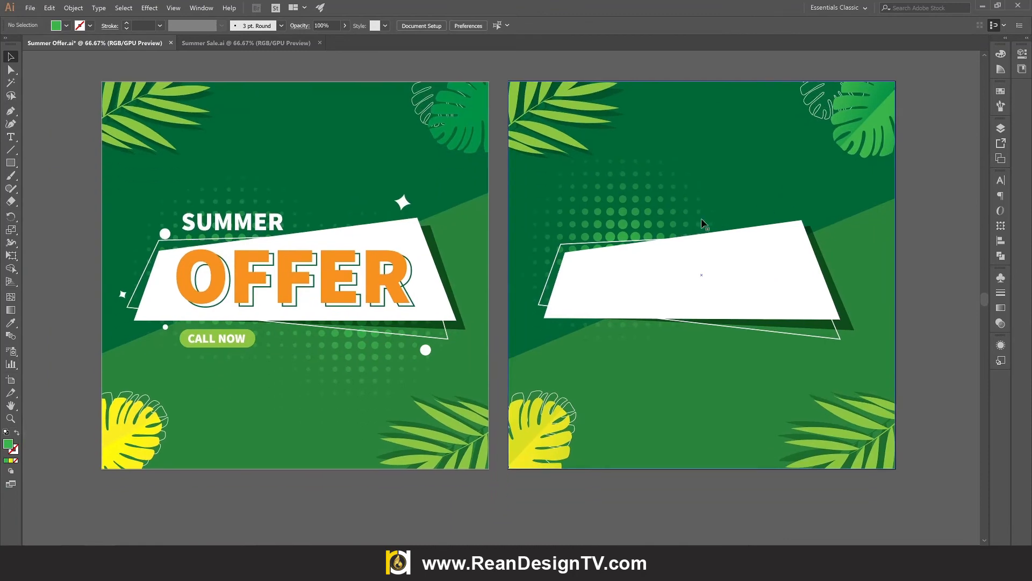
Scale the halftone dot pattern down proportionally about its centre to about 601 px square
click(646, 214)
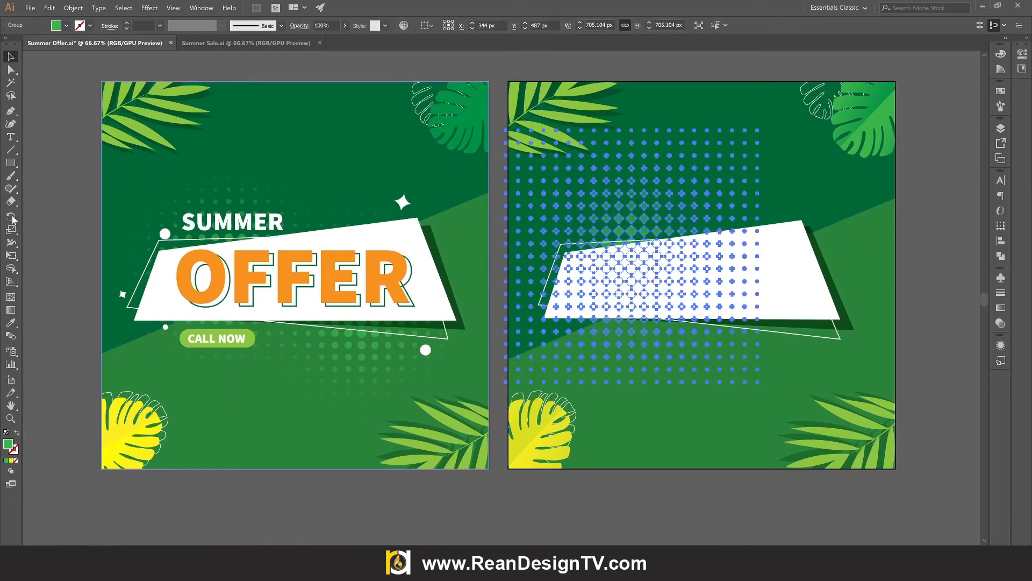
click(12, 257)
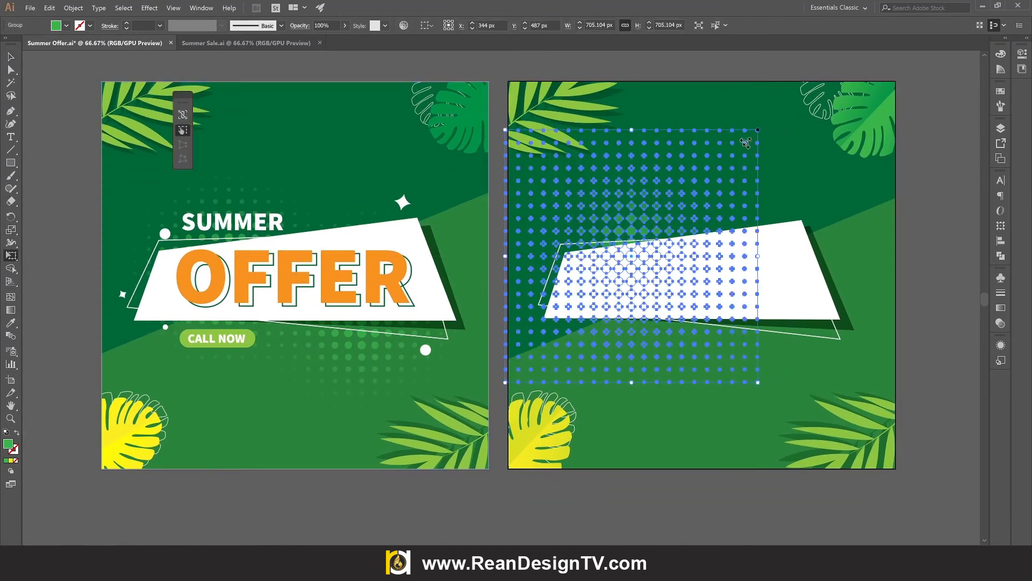
drag(745, 143, 739, 148)
click(10, 56)
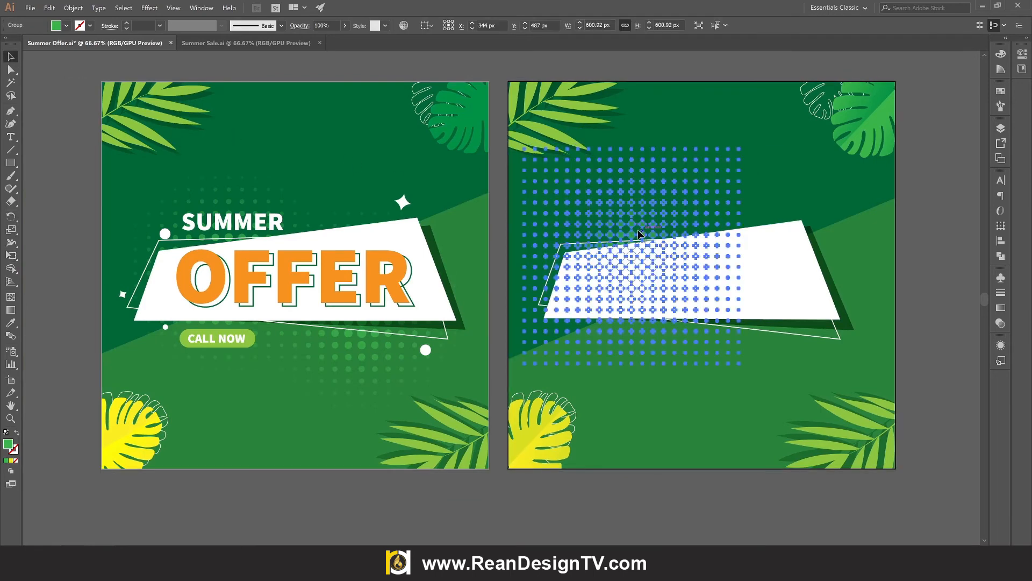
Duplicate the halftone dot pattern to the area behind the banner's lower-right part
drag(638, 230, 778, 361)
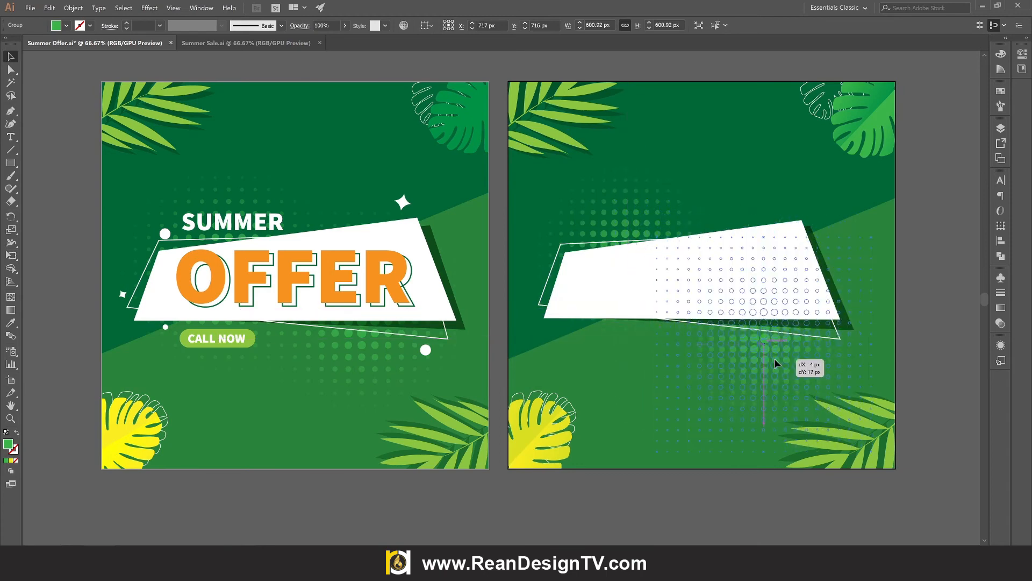
click(954, 345)
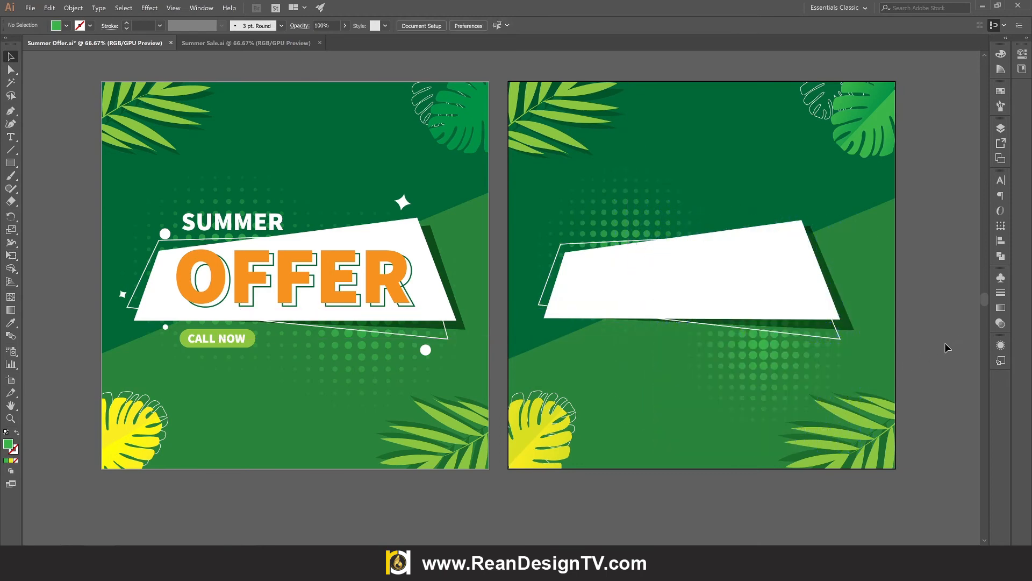
scroll(591, 301, right, 2)
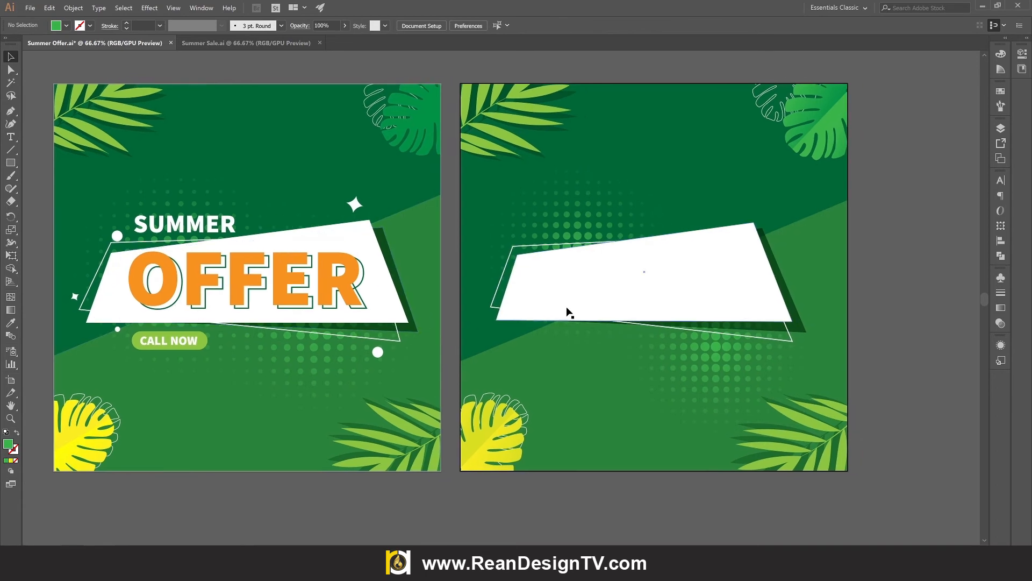
Draw a circle about 31 px wide above the outline's upper-left corner and fill it with white
scroll(84, 236, up, 1)
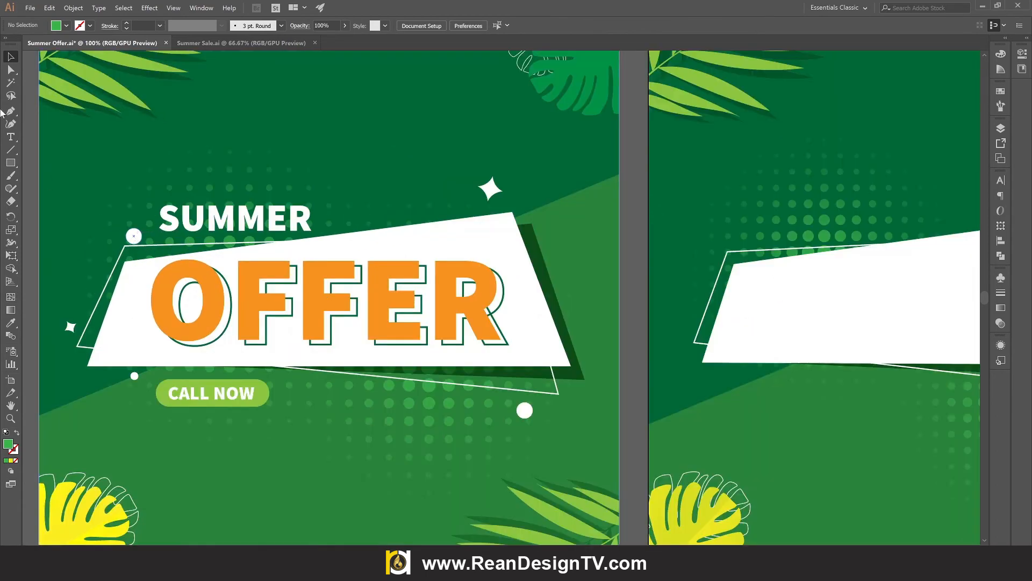
drag(9, 162, 48, 187)
scroll(719, 231, up, 1)
scroll(729, 249, up, 1)
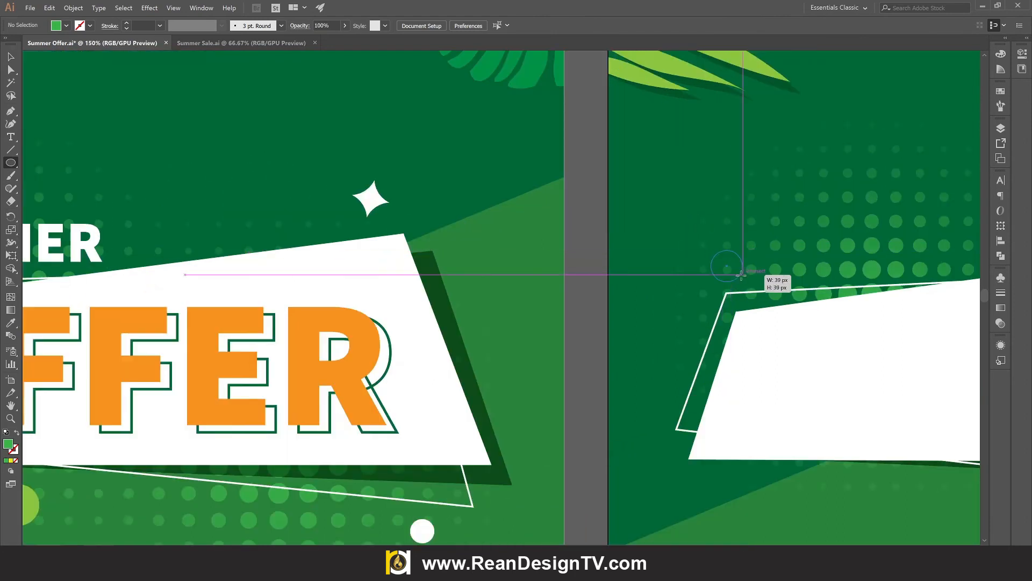
drag(732, 272, 708, 255)
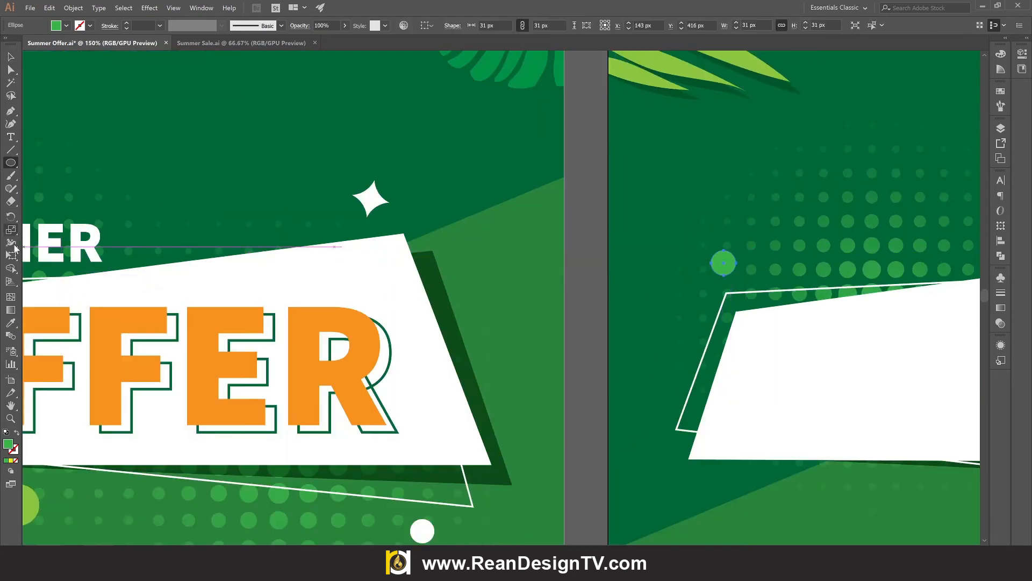
click(9, 324)
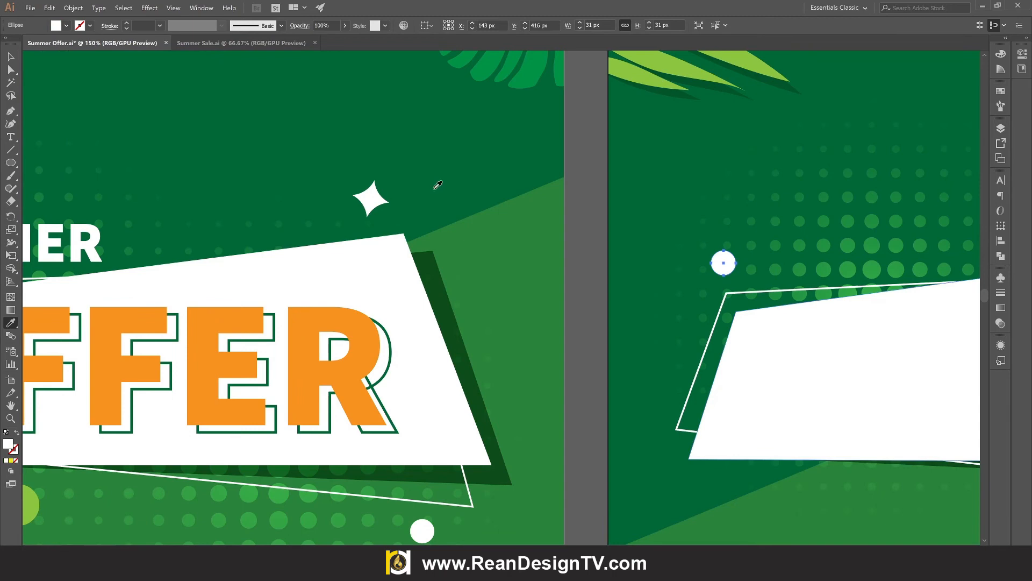
Duplicate the white circle below the banner's lower-left corner and scale the copy down to about 20 px
click(13, 57)
scroll(623, 199, down, 2)
scroll(635, 208, down, 1)
scroll(640, 214, up, 2)
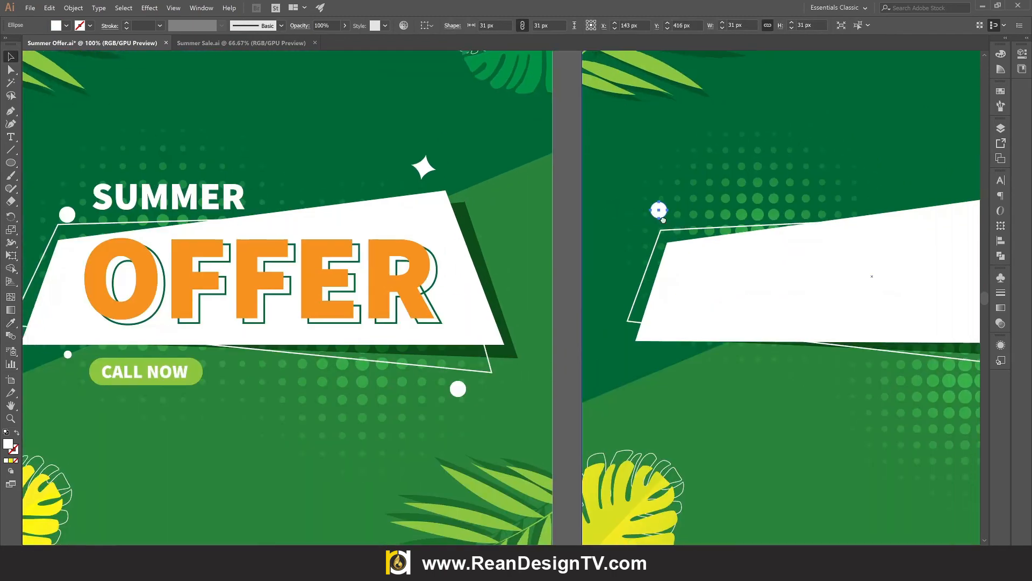
drag(649, 215, 684, 375)
scroll(683, 366, up, 1)
key(e)
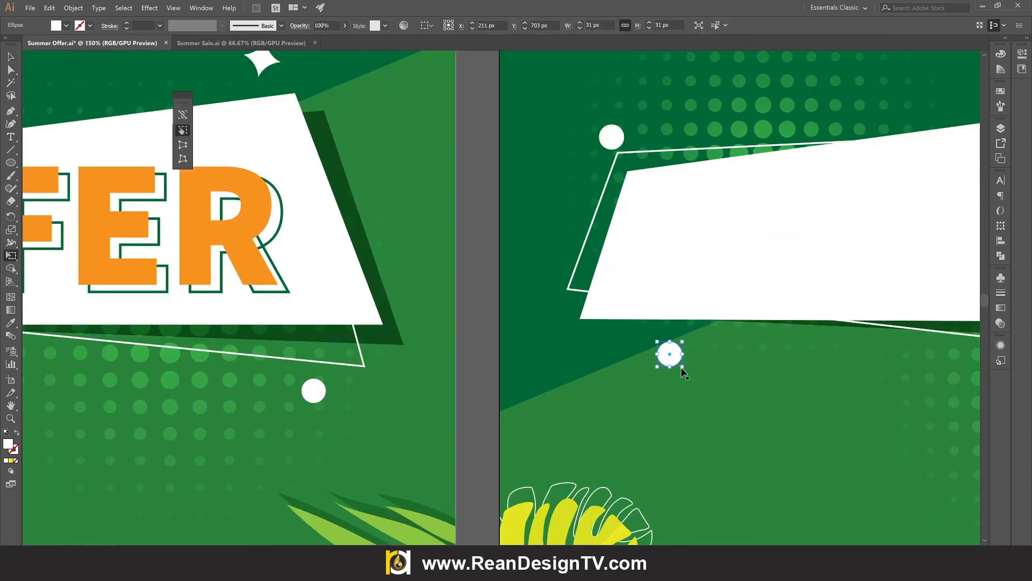
scroll(684, 372, up, 1)
drag(680, 365, 647, 337)
click(11, 54)
Duplicate the 31 px white circle just below the outline's lower-right corner
scroll(653, 338, down, 3)
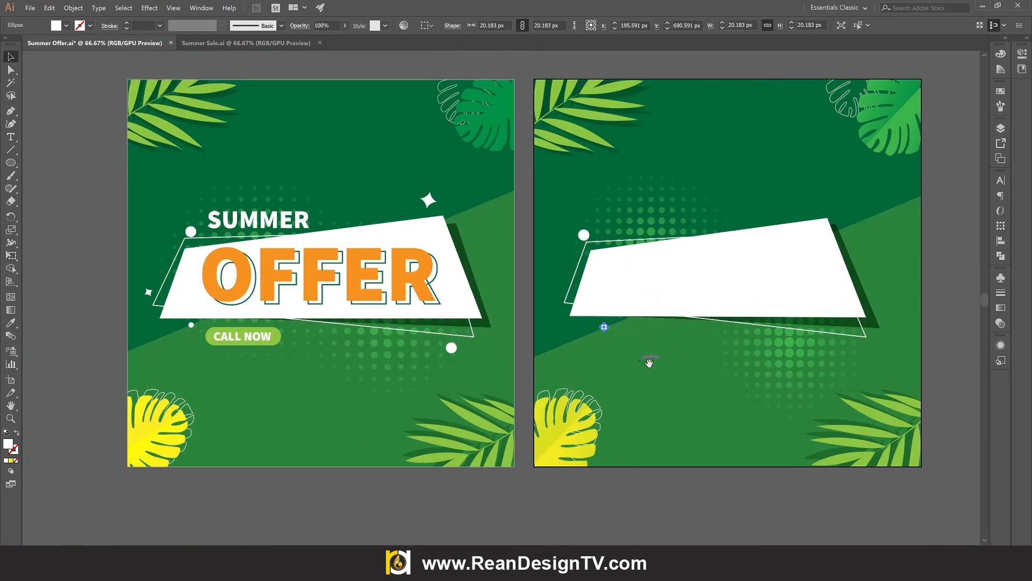
click(586, 236)
drag(588, 238, 835, 362)
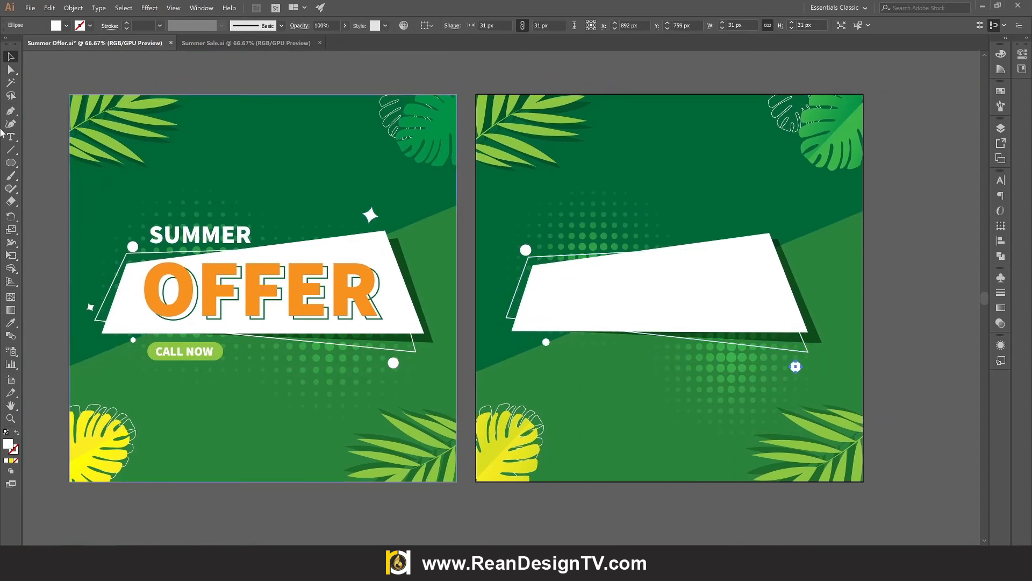
Create a white four-point star above the banner with Radius 1 of 15 px and Radius 2 of 50 px
drag(10, 162, 51, 215)
click(686, 191)
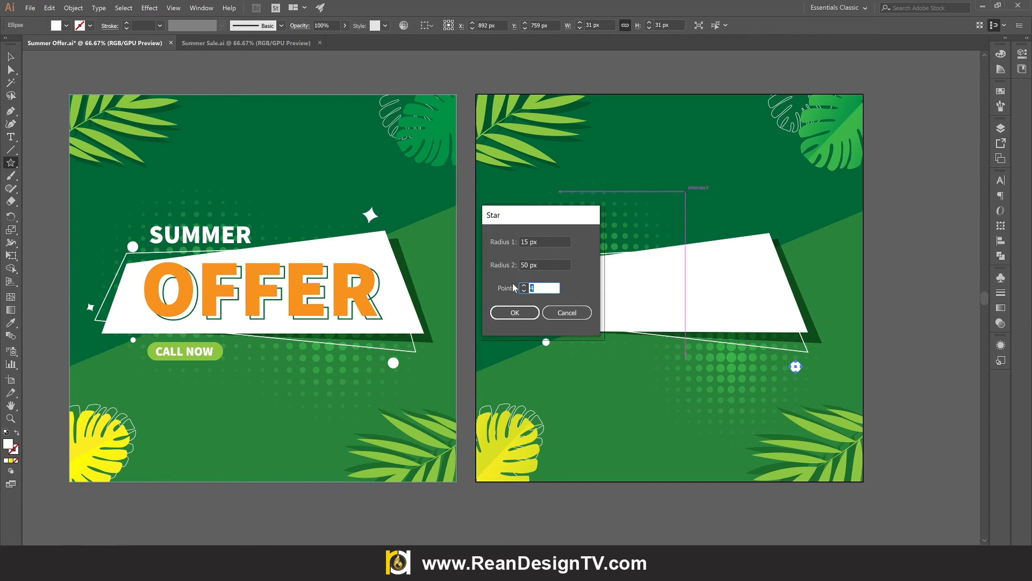
click(555, 265)
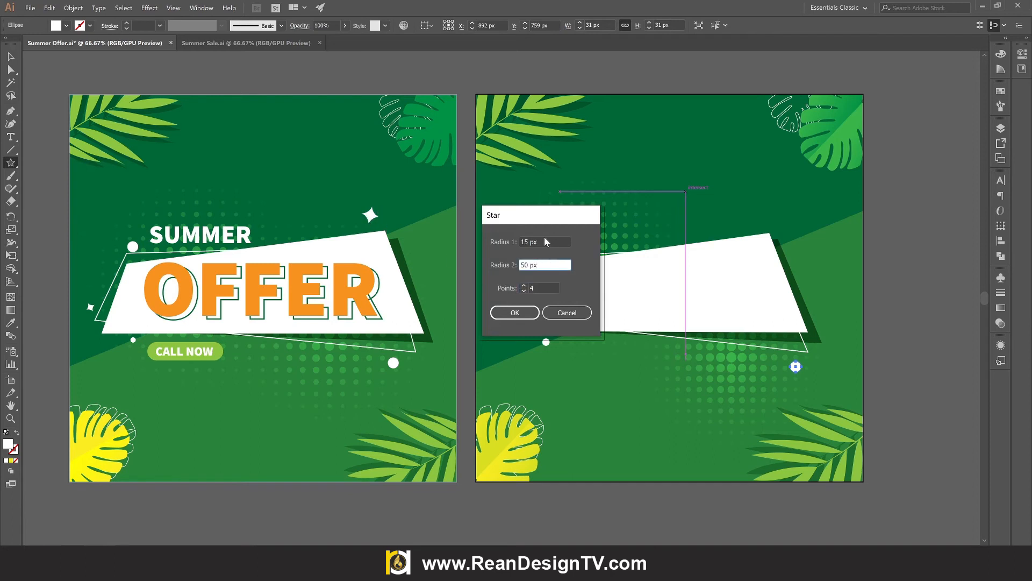
click(545, 240)
click(517, 314)
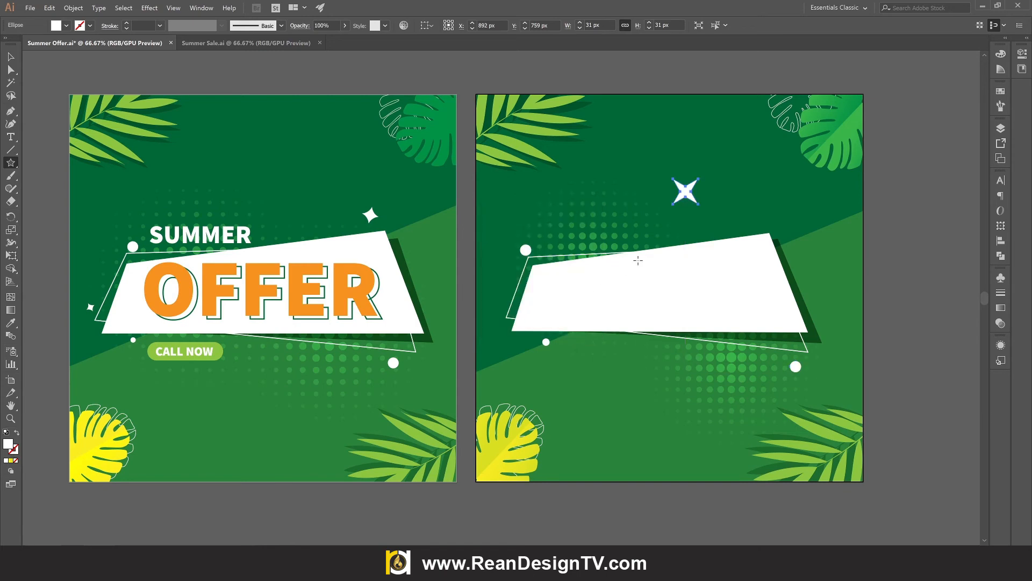
Round the inner corners of the white four-point star so its sides become smooth inward curves
click(11, 69)
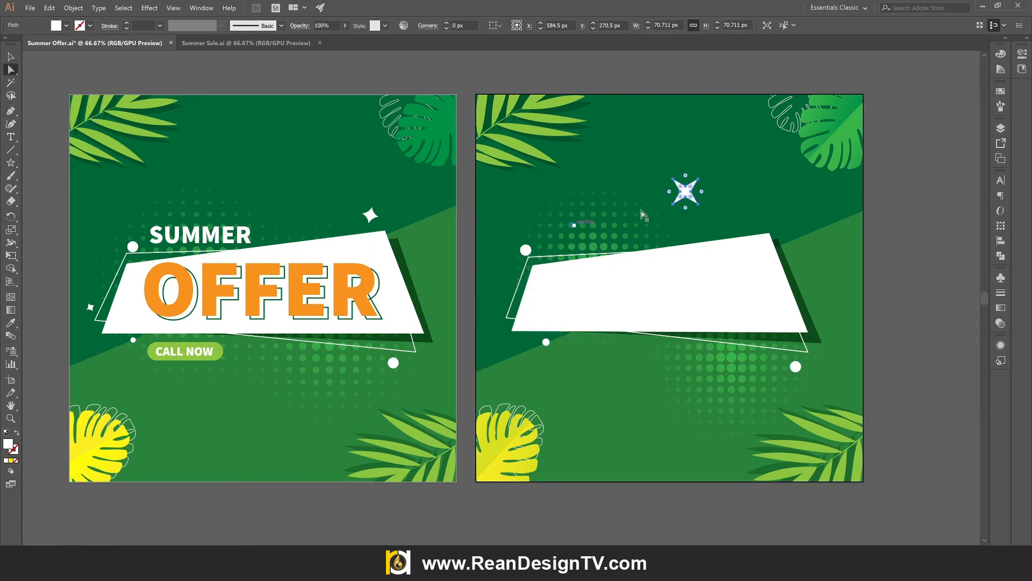
scroll(692, 177, up, 3)
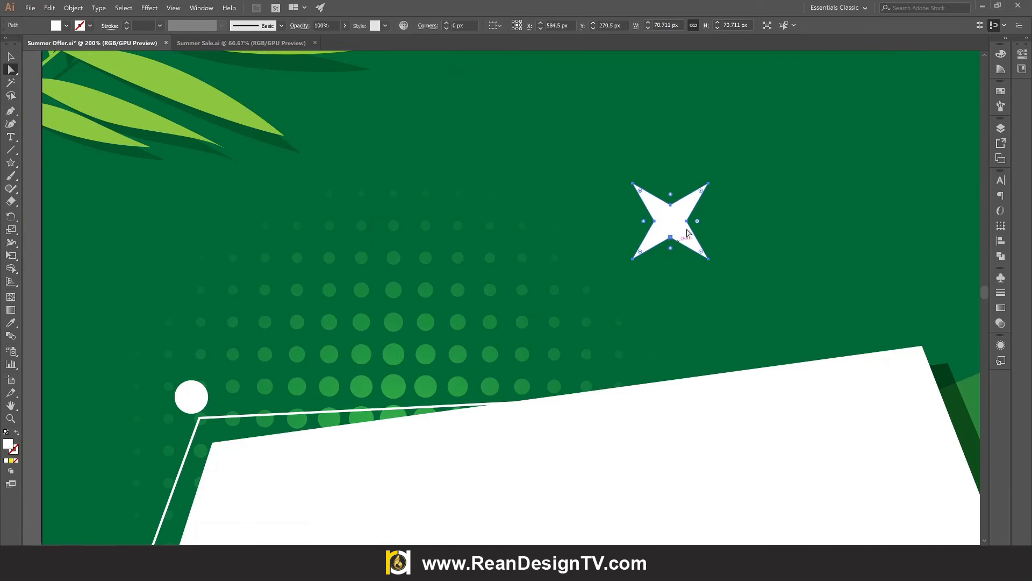
drag(699, 226, 810, 224)
Move the white star above the banner's upper-right corner, tilt it and scale it down to about 57 px
click(11, 53)
key(ctrl+shift+a)
key(ctrl+minus)
key(ctrl+minus)
key(ctrl+minus)
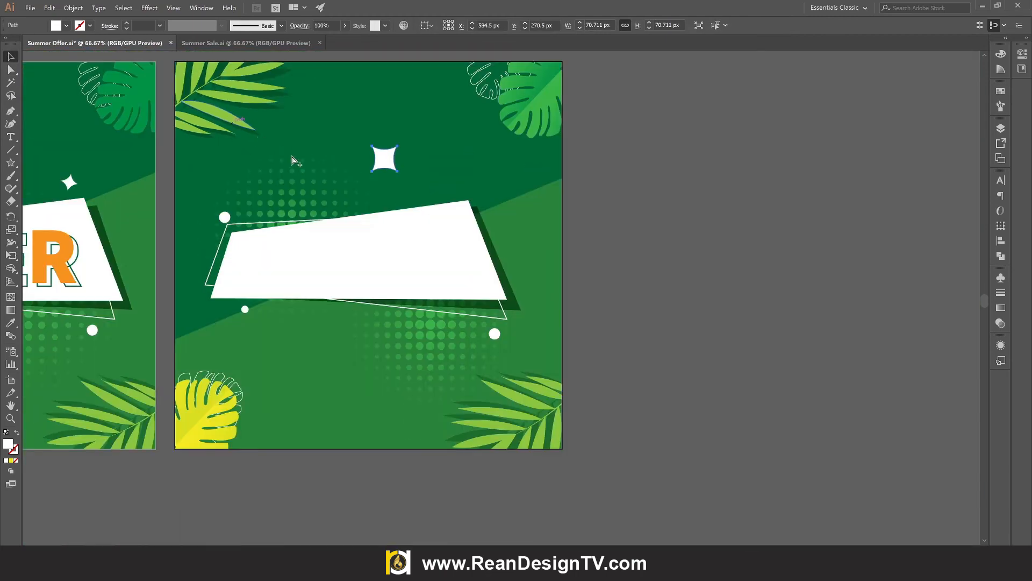
drag(397, 161, 461, 182)
key(ctrl+plus)
key(ctrl+plus)
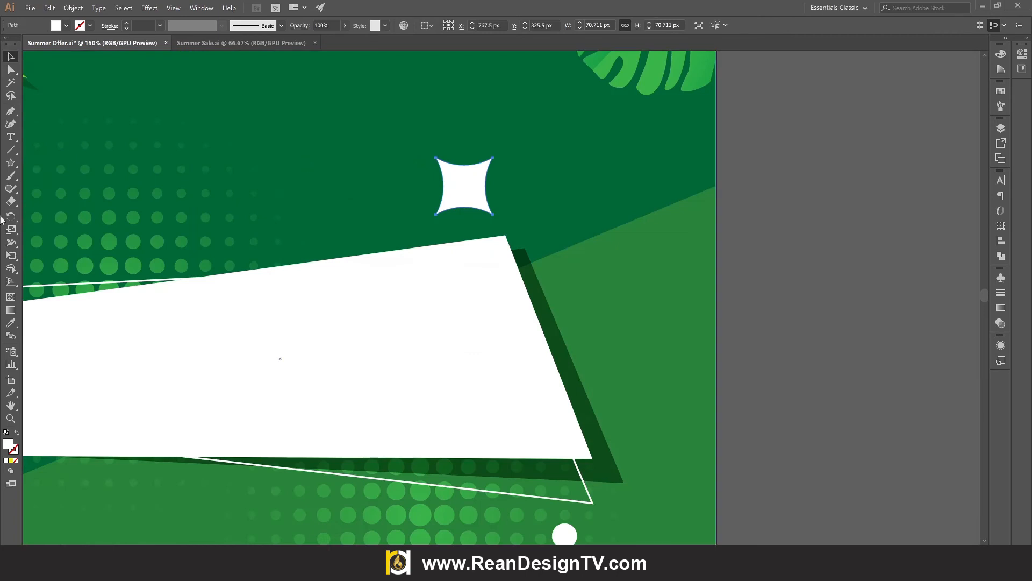
key(e)
drag(493, 143, 475, 166)
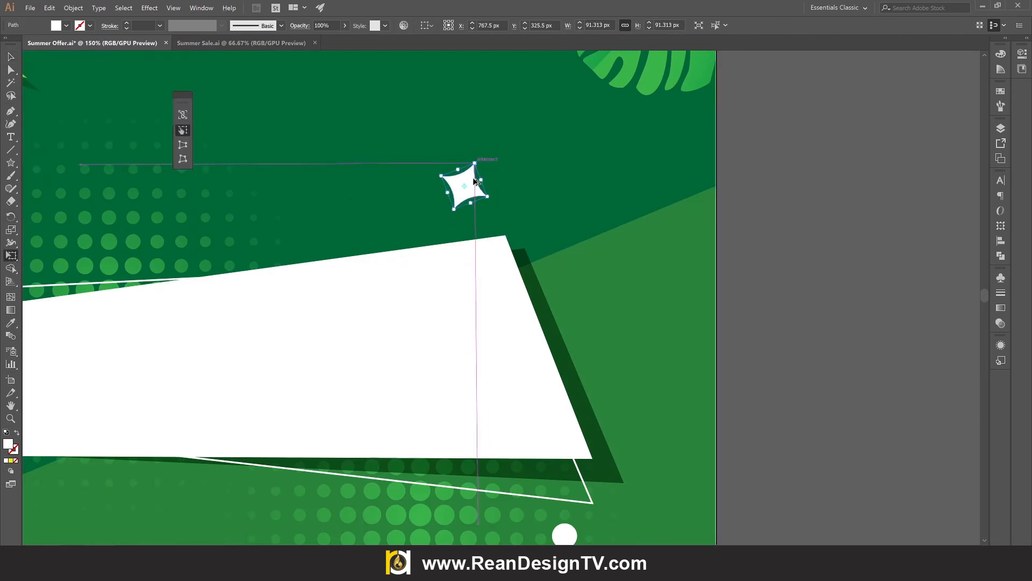
Duplicate the tilted star and place the copy beside the lower part of the banner outline's left edge
scroll(472, 176, down, 3)
drag(342, 180, 540, 185)
click(11, 56)
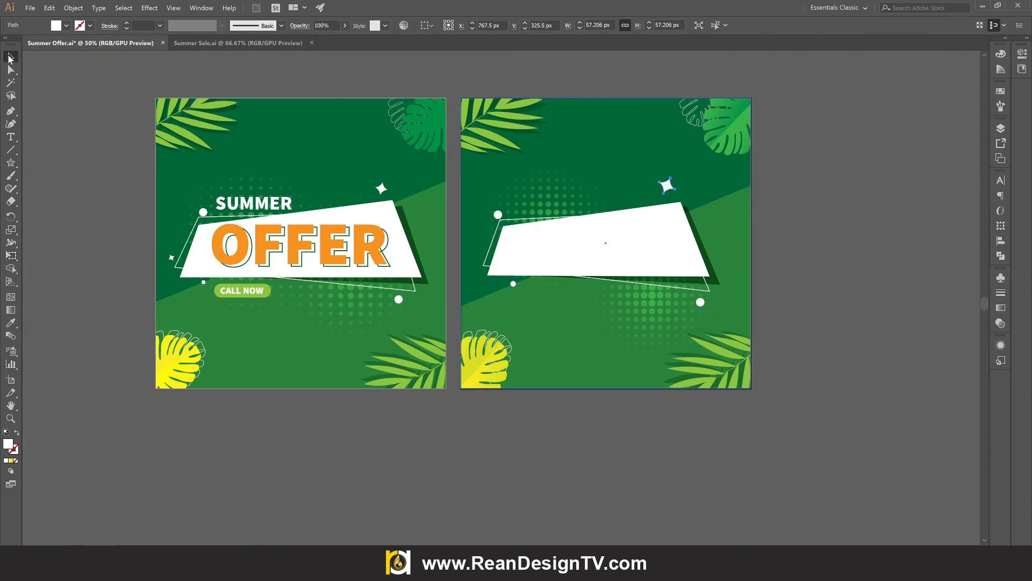
scroll(672, 185, up, 1)
drag(673, 185, 419, 313)
drag(516, 260, 662, 267)
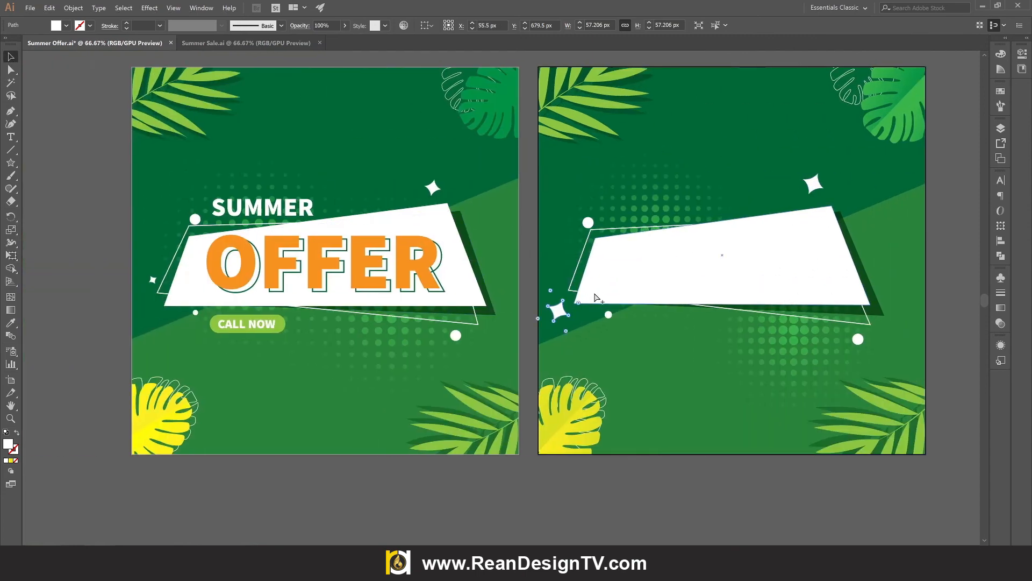
scroll(577, 295, up, 4)
drag(503, 340, 517, 182)
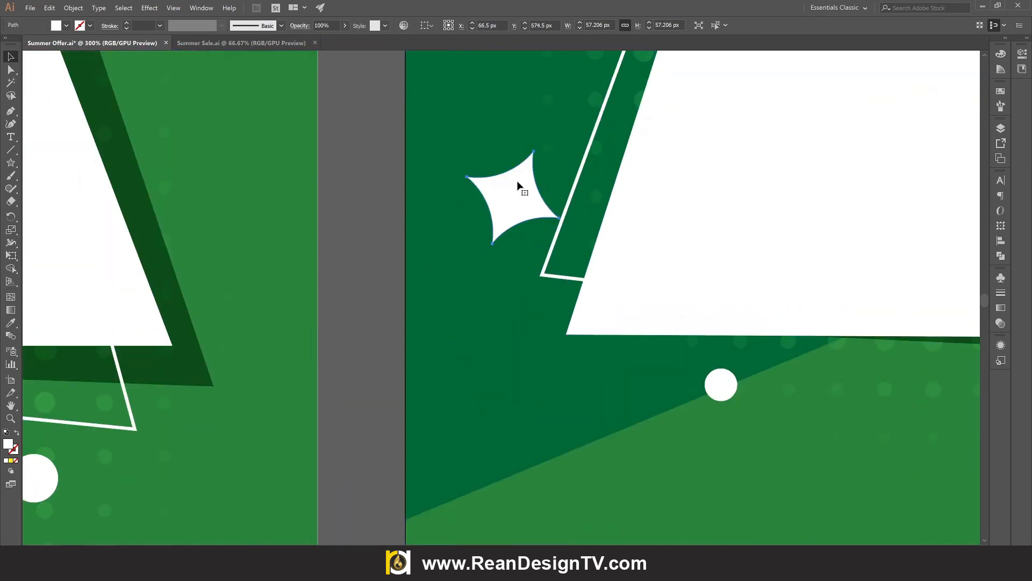
Scale the star copy beside the outline's left edge down to about 24 px
click(11, 256)
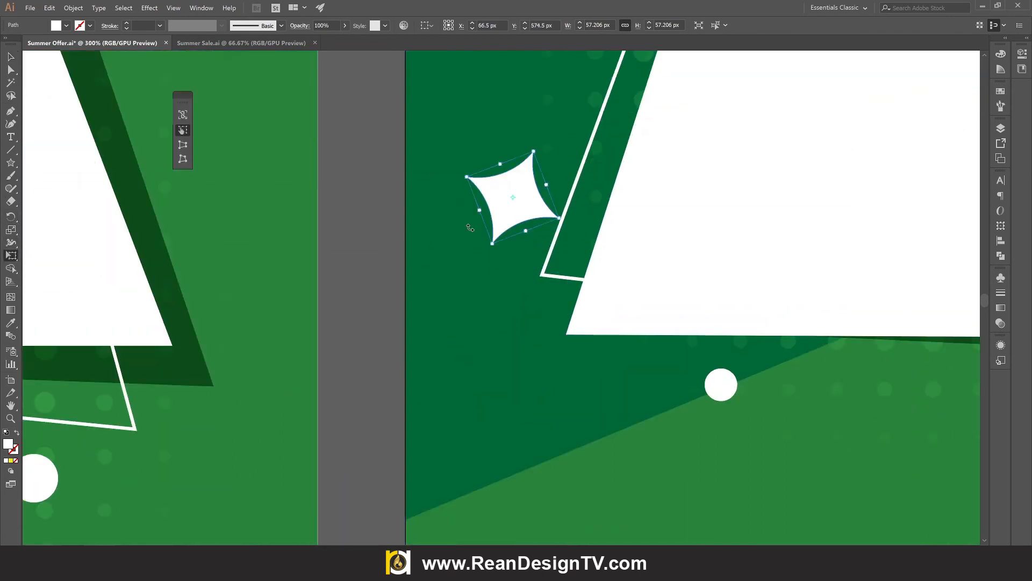
drag(532, 153, 522, 179)
key(v)
key(ctrl+alt+0)
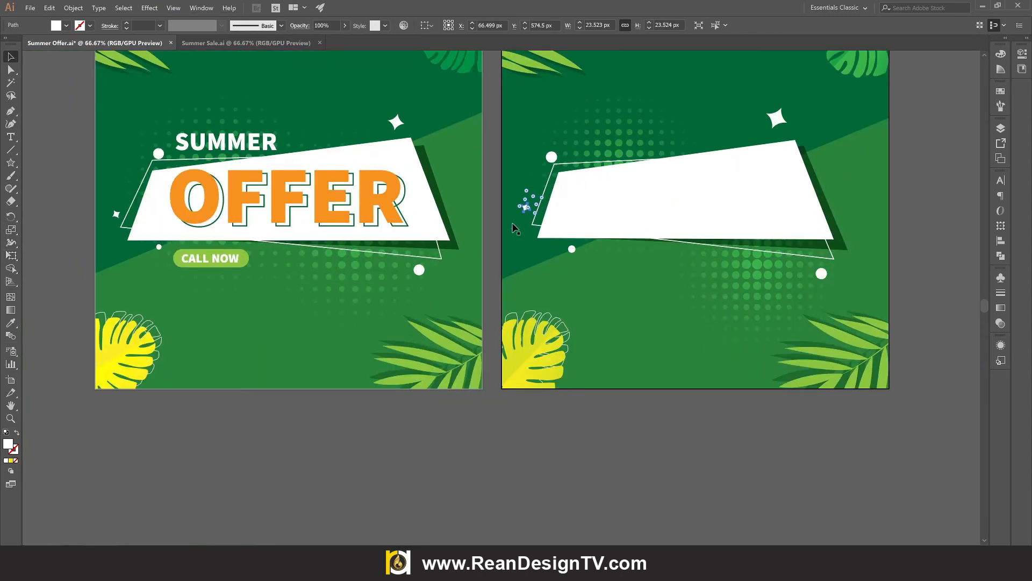
click(640, 443)
Draw a pill-shaped rectangle about 206 by 51 px with 25.5 px corner radius below the banner's lower-left part
scroll(626, 449, up, 2)
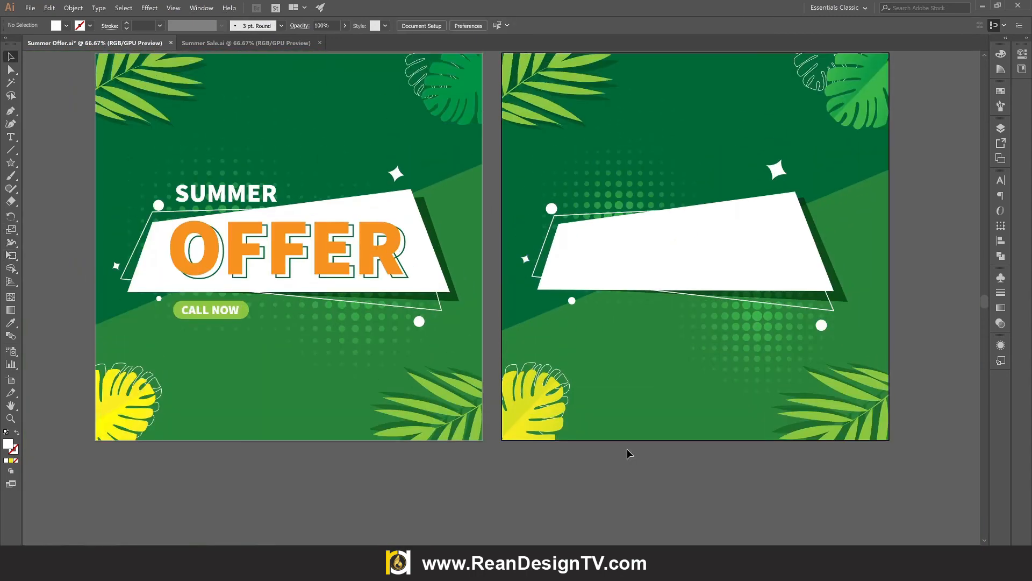
scroll(630, 449, up, 2)
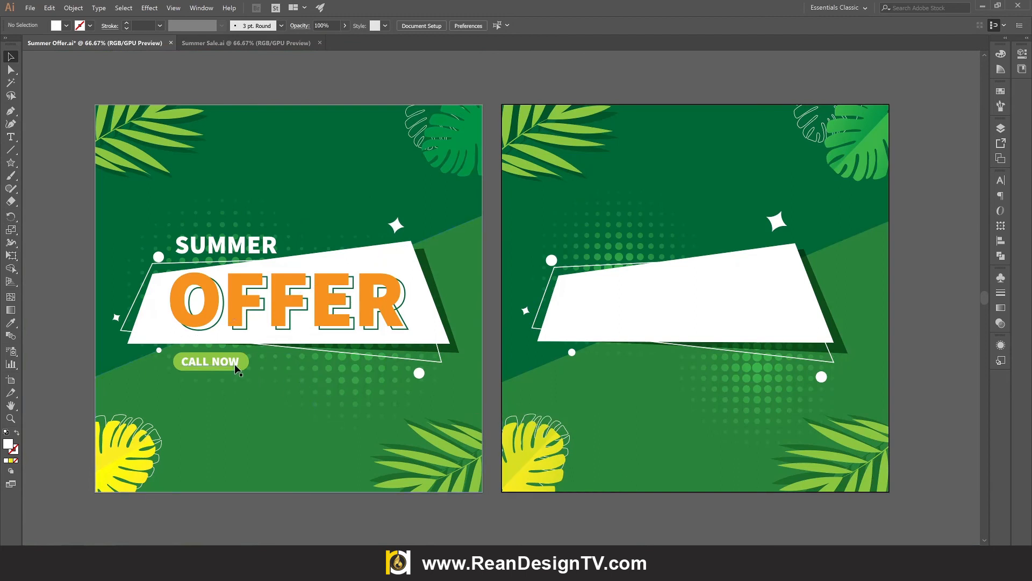
click(10, 163)
click(70, 163)
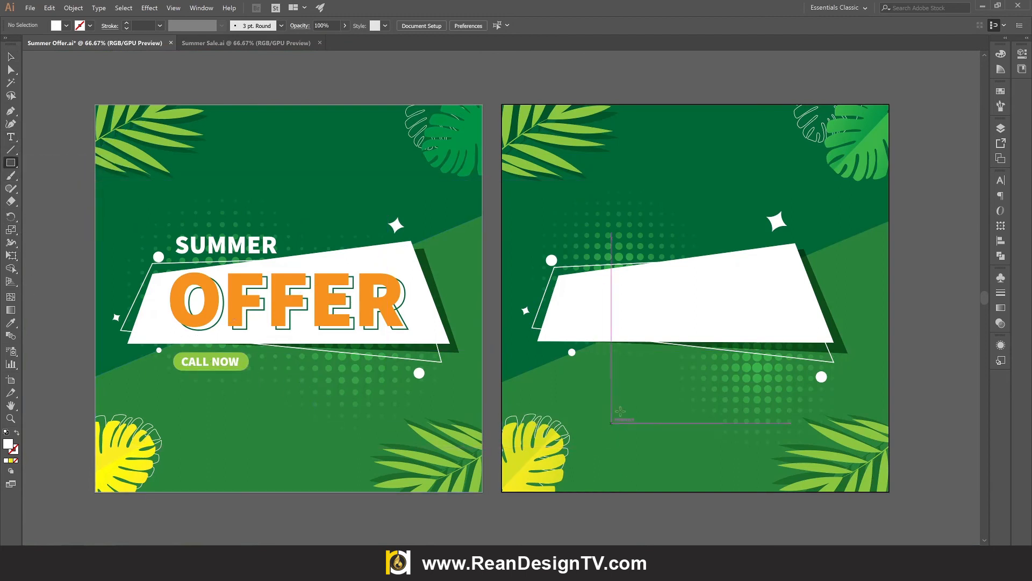
scroll(607, 370, up, 2)
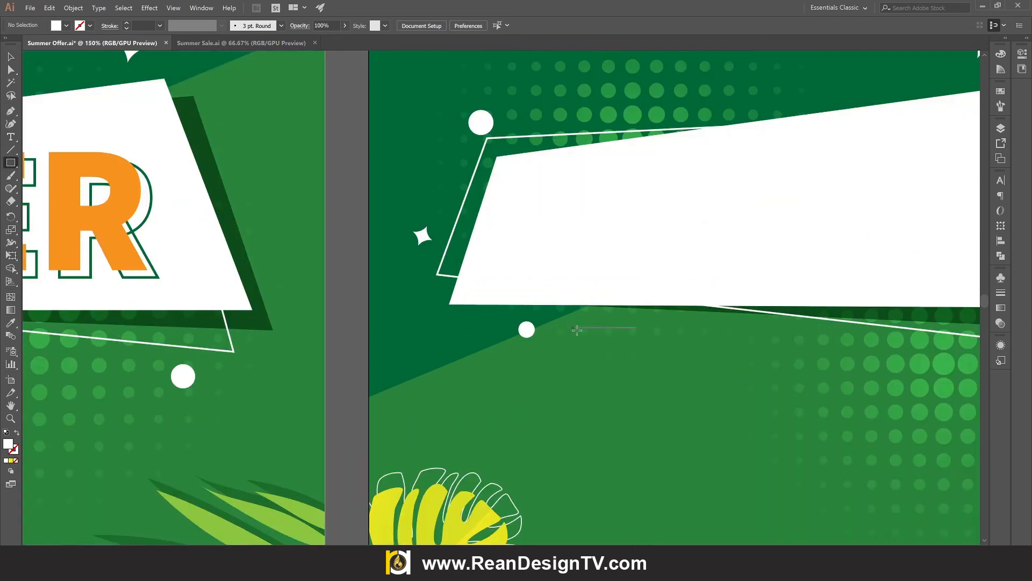
drag(574, 328, 605, 352)
key(a)
click(11, 56)
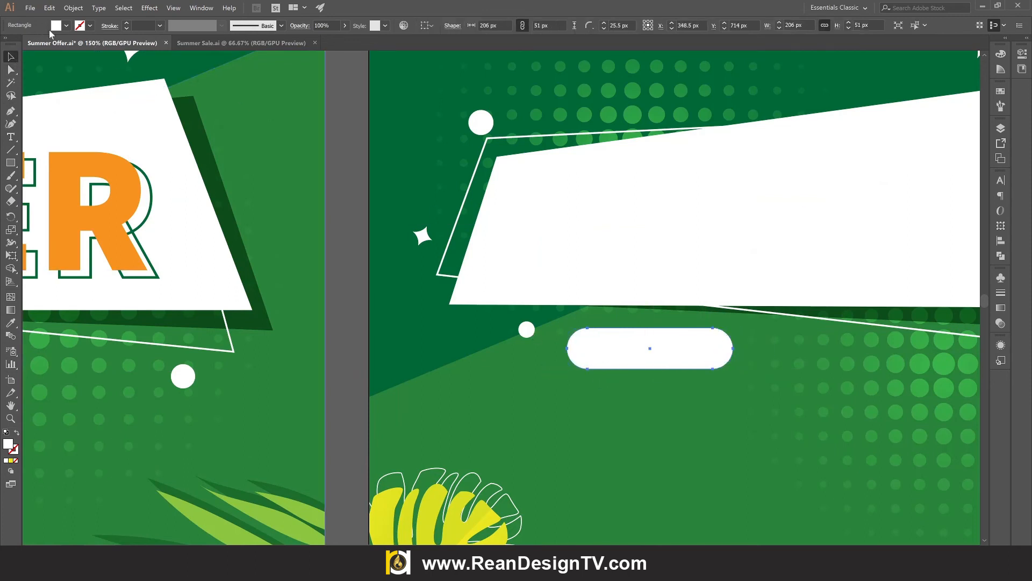
Fill the pill-shaped rectangle with light green
click(66, 25)
click(29, 51)
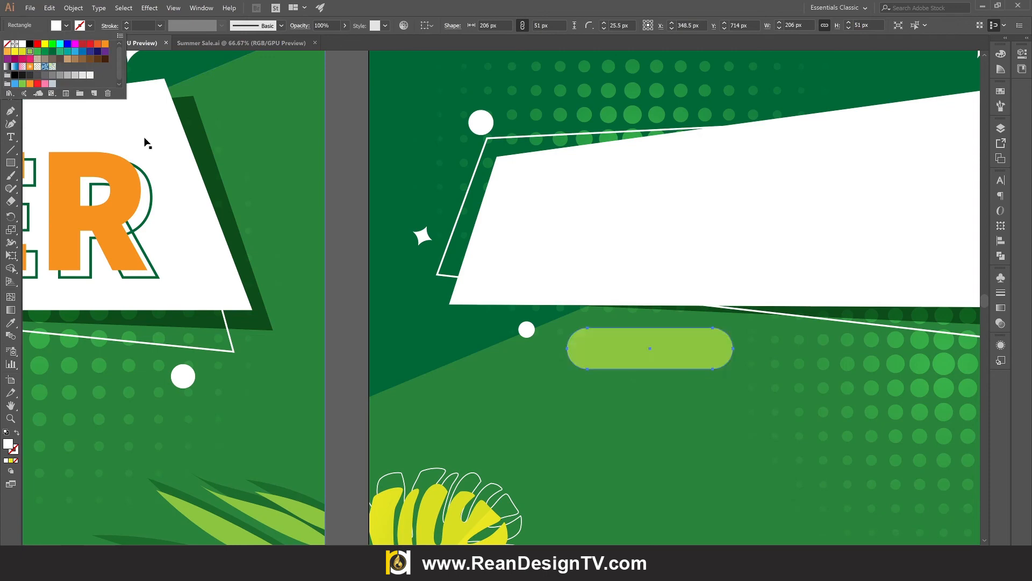
click(346, 218)
click(345, 219)
Add a placeholder text line on the white banner and fill it with orange
key(ctrl+alt+0)
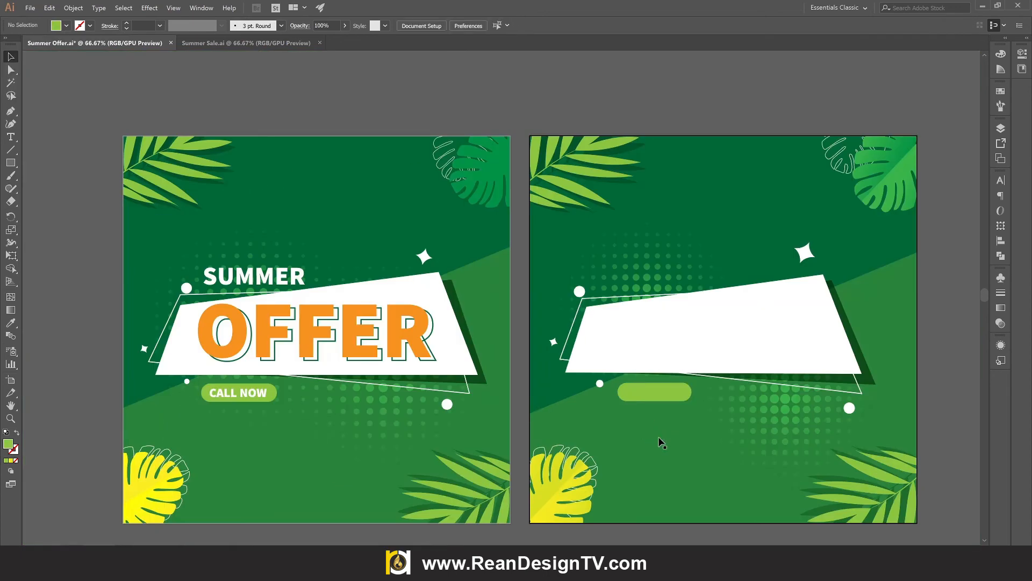
drag(650, 430, 586, 400)
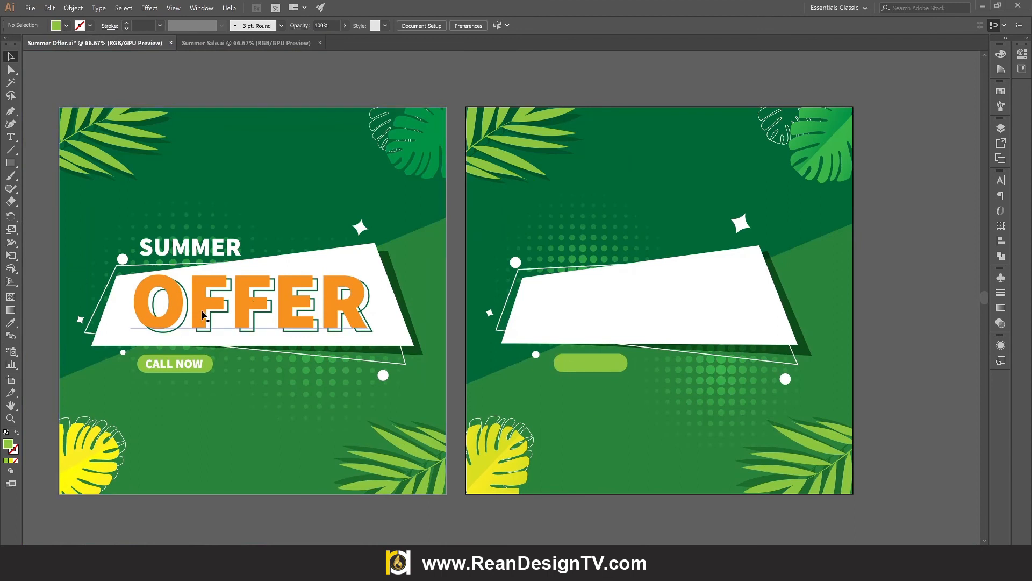
click(10, 137)
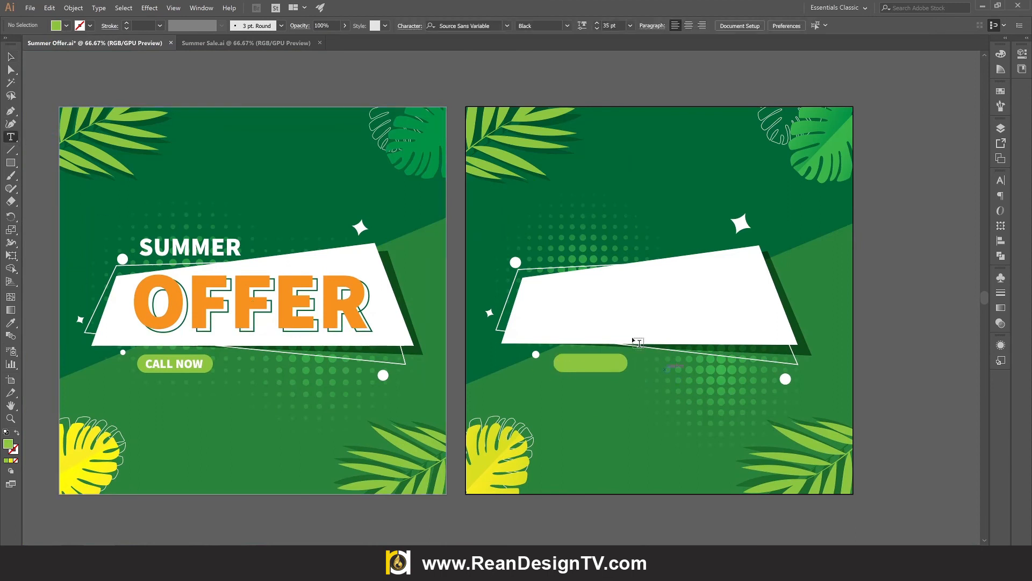
click(555, 307)
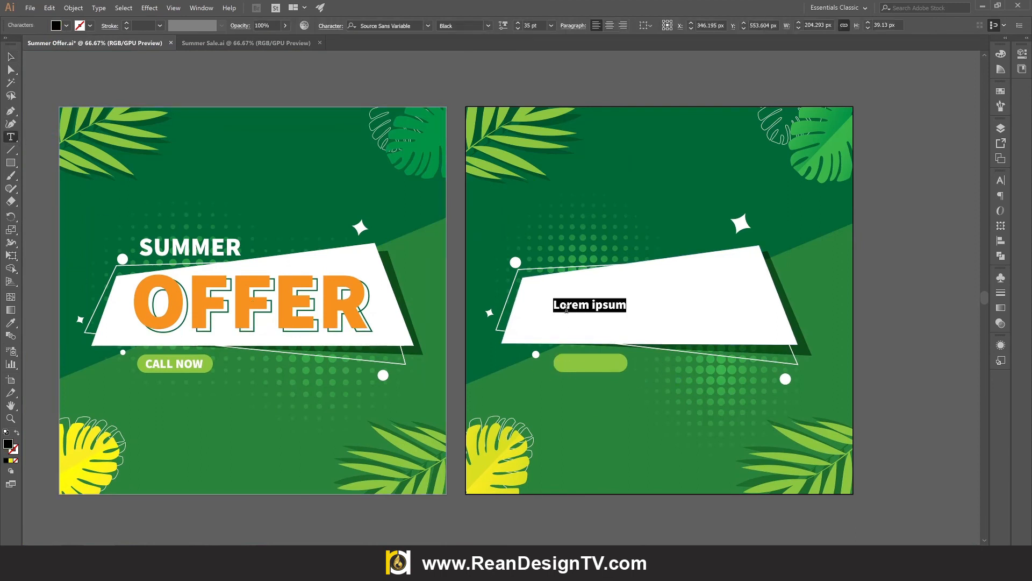
click(66, 25)
click(8, 52)
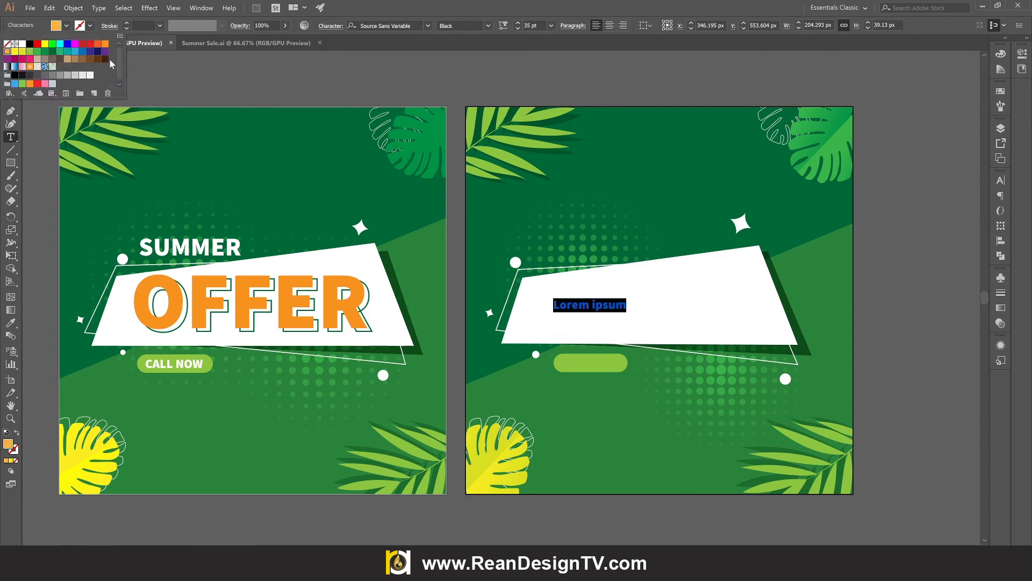
click(105, 45)
Format the placeholder text in Source Sans Variable Black at 72 pt
click(429, 26)
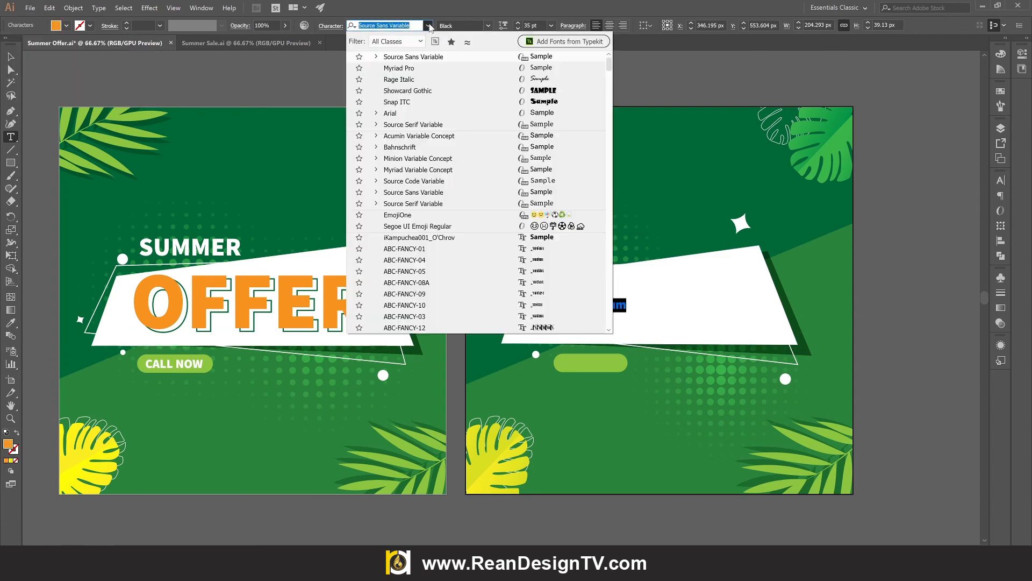
click(423, 194)
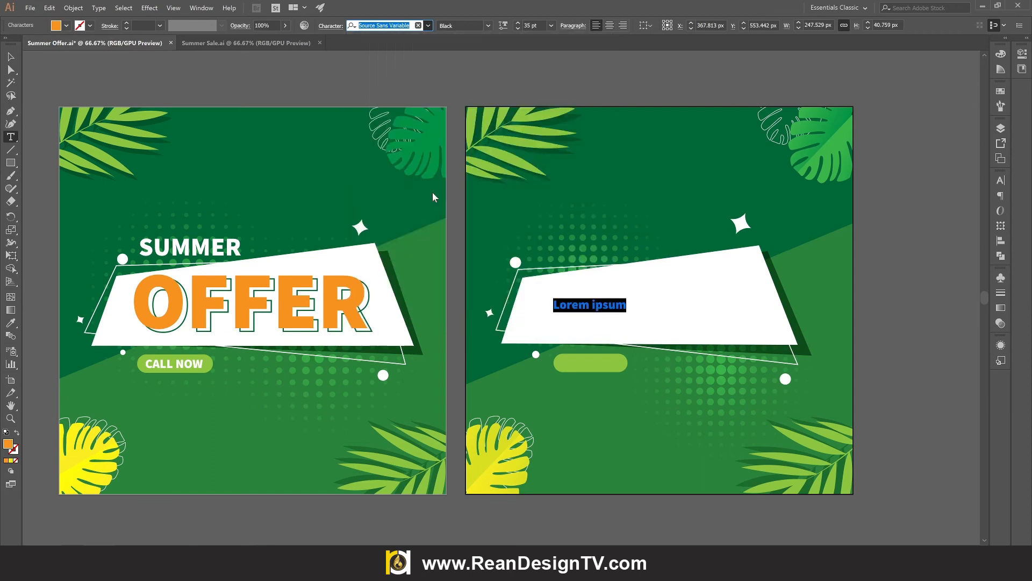
click(507, 26)
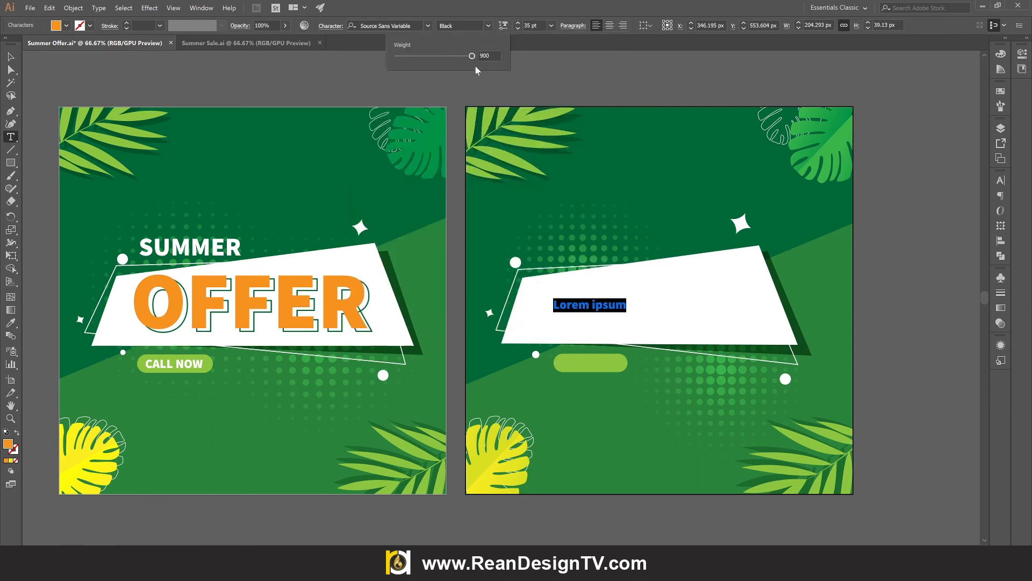
click(499, 55)
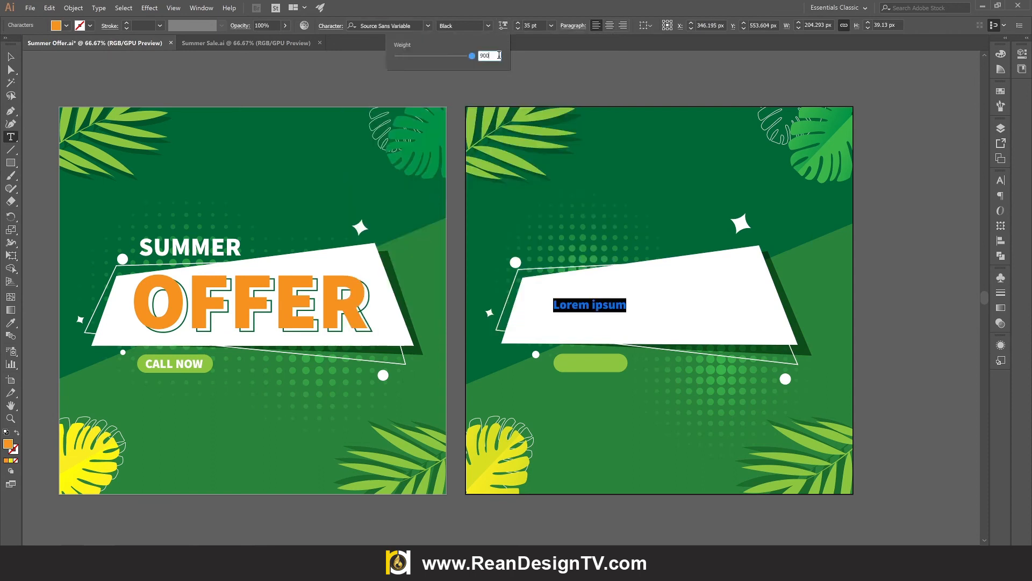
click(552, 26)
click(567, 219)
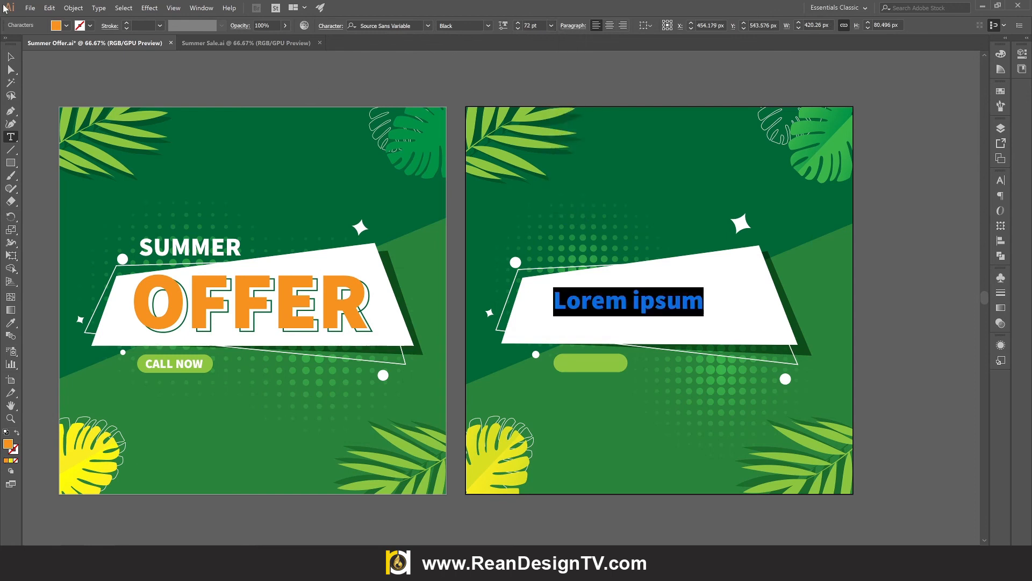
Scale the placeholder text up to about 107 pt and replace it with "OFFER"
click(11, 57)
key(e)
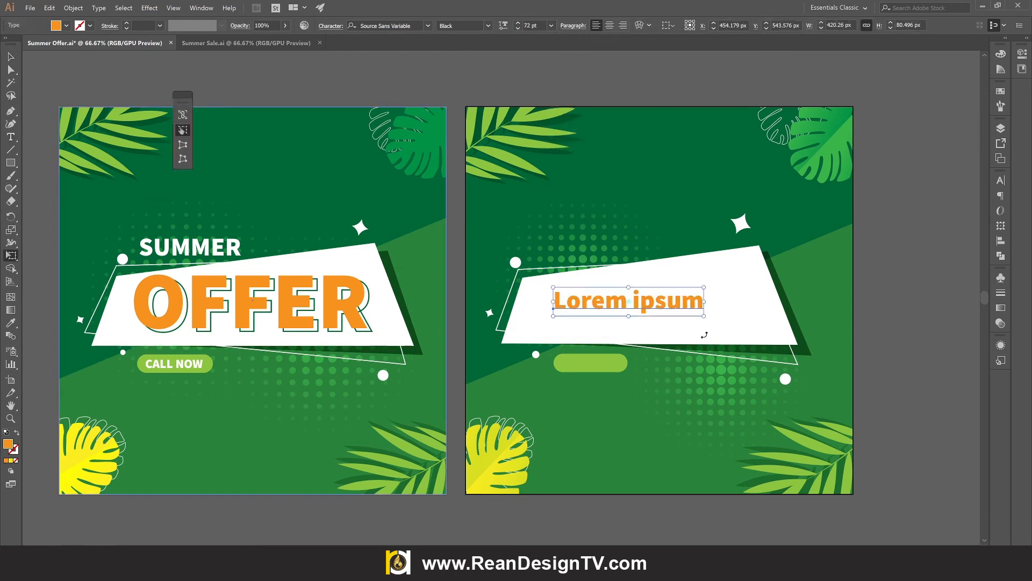
mouse_move(715, 319)
mouse_down()
mouse_move(779, 341)
mouse_move(777, 329)
mouse_move(725, 321)
mouse_up()
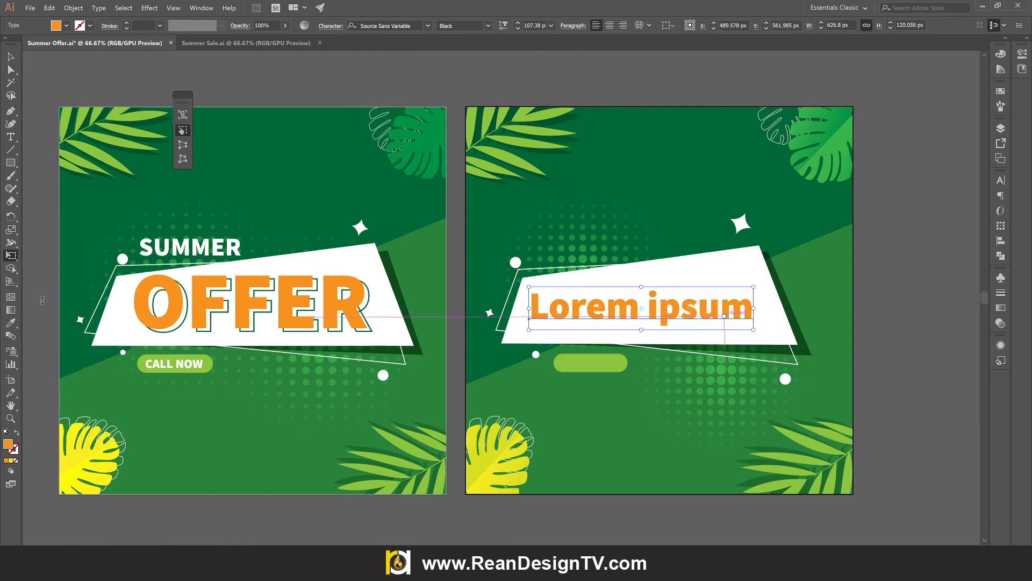
click(11, 137)
drag(645, 309, 684, 316)
key(ctrl+a)
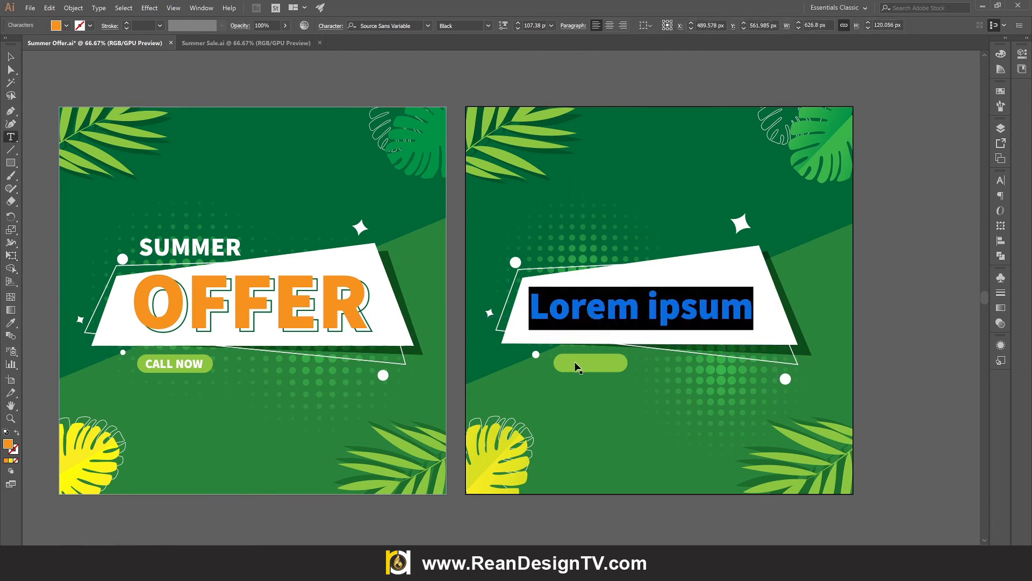
text(OF)
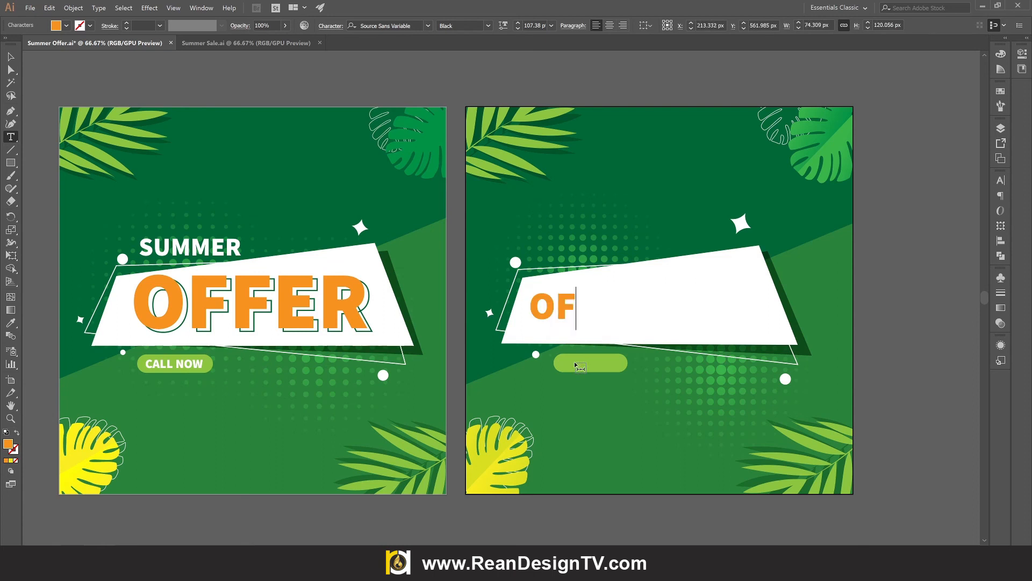
text(FER)
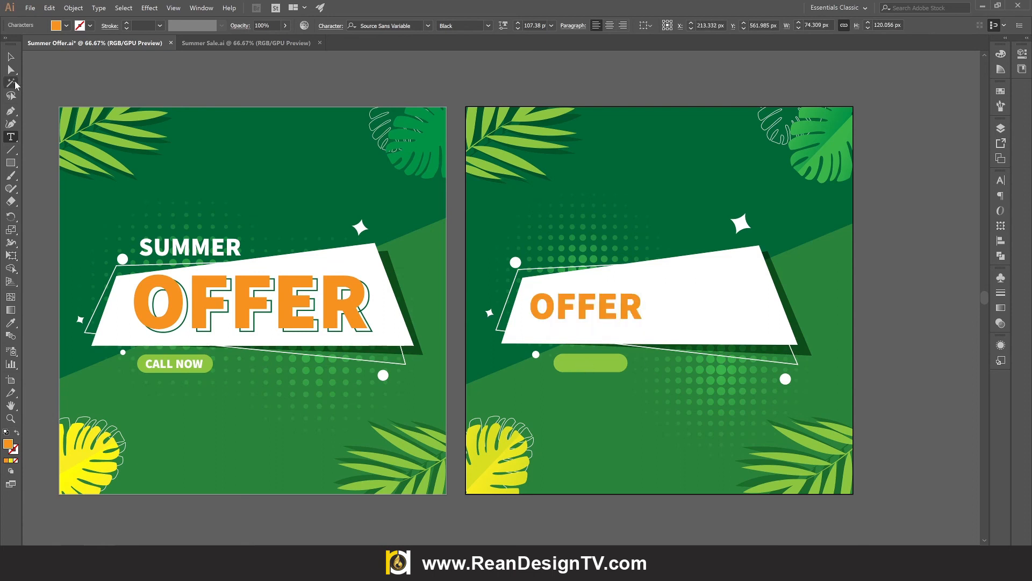
Scale the "OFFER" text up to about 216 pt and position it across the middle of the white banner
click(11, 56)
click(11, 255)
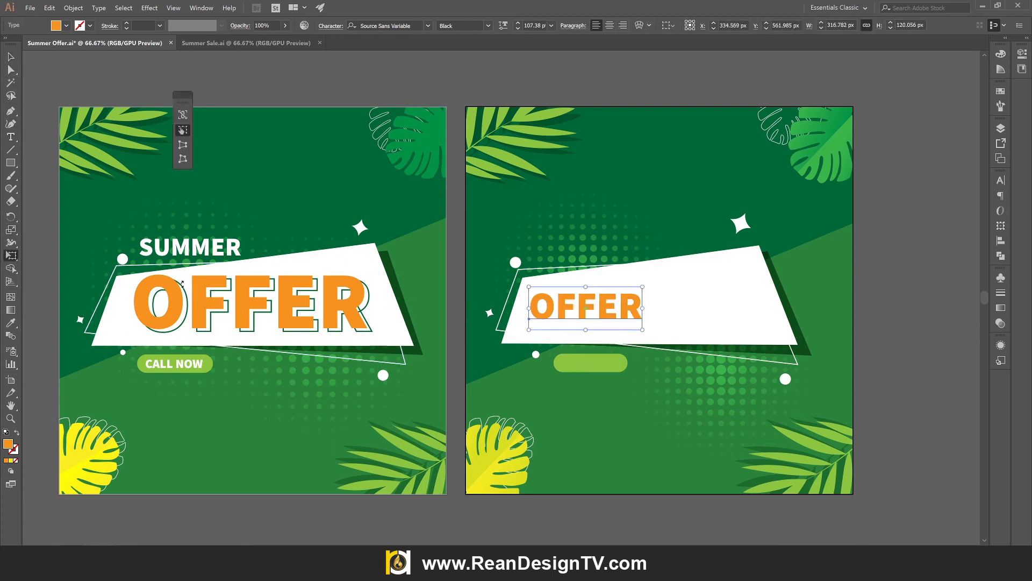
drag(642, 286, 757, 253)
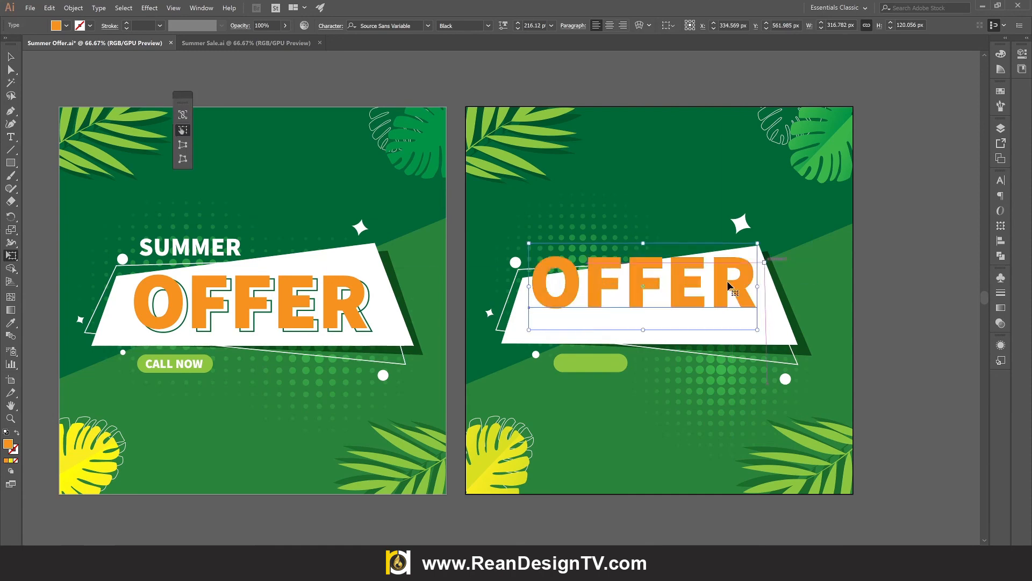
drag(737, 288, 678, 306)
Duplicate the "OFFER" text slightly down and right, giving the copy a white fill and a 2 pt dark green stroke
key(ctrl+equal)
click(10, 56)
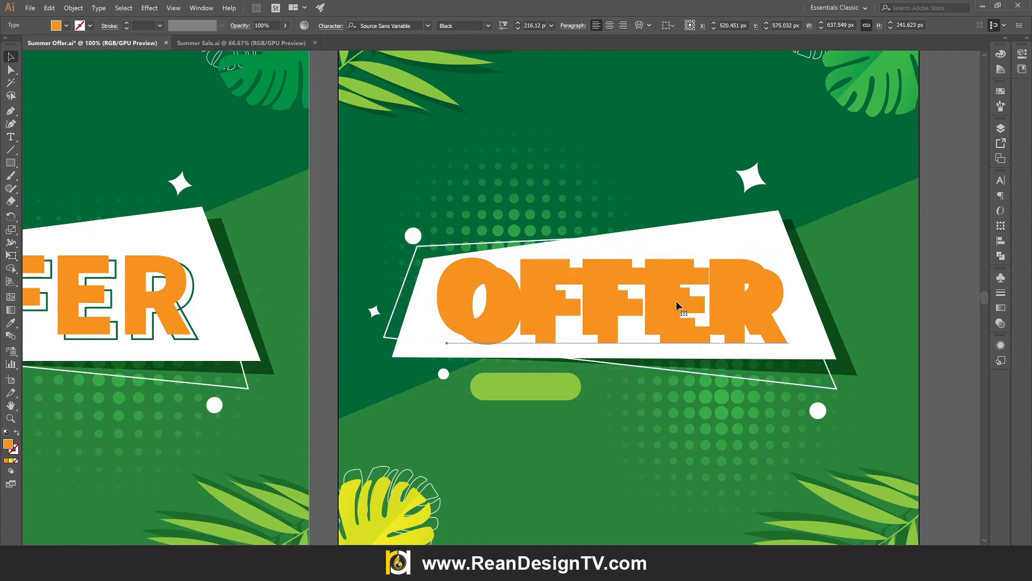
click(67, 26)
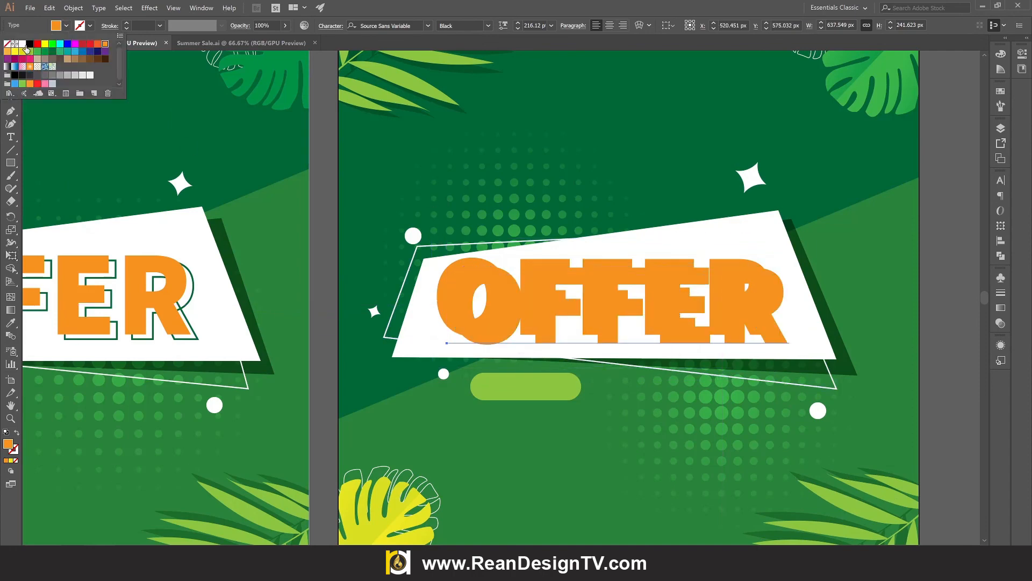
click(22, 44)
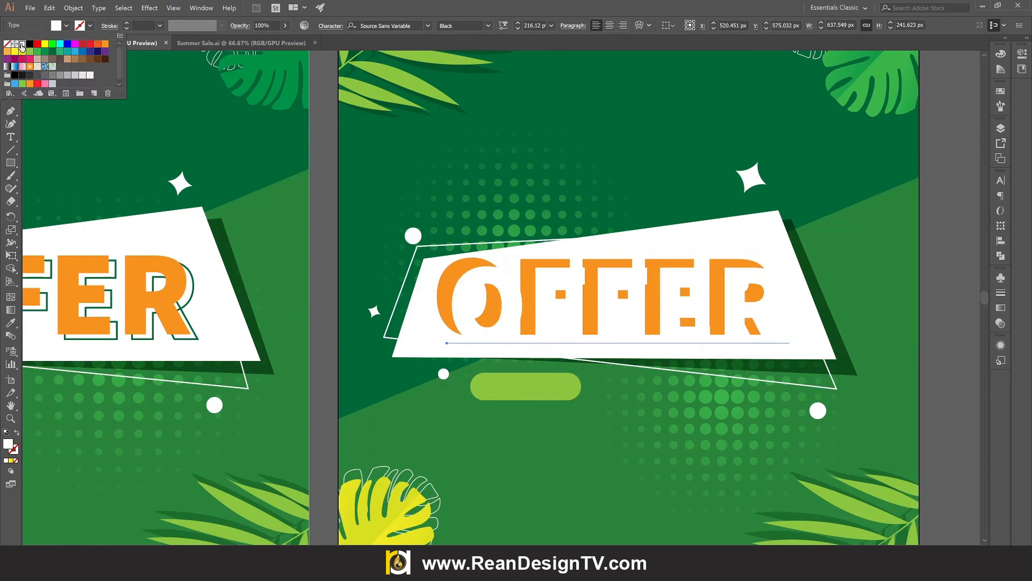
click(90, 26)
click(52, 53)
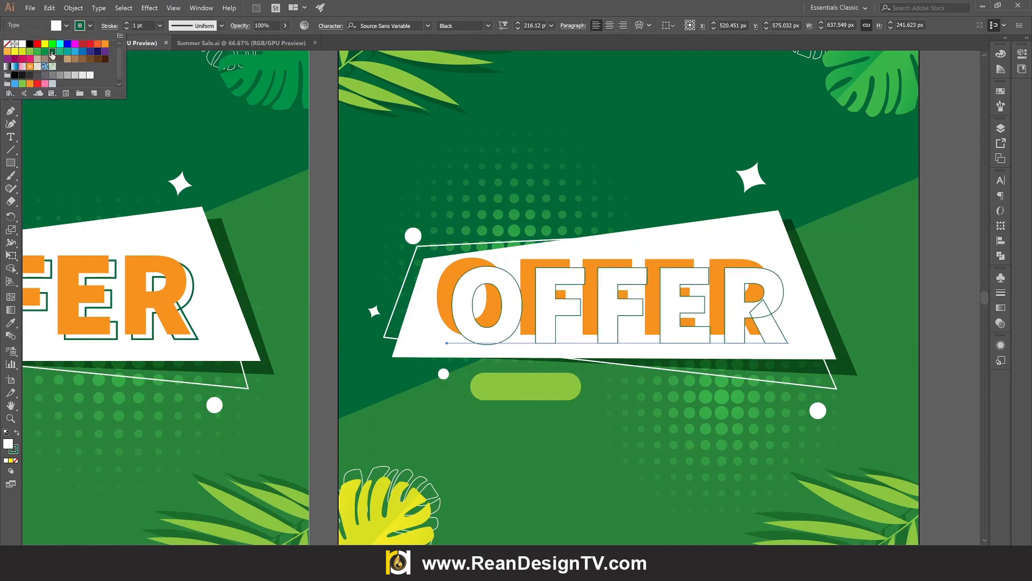
click(126, 23)
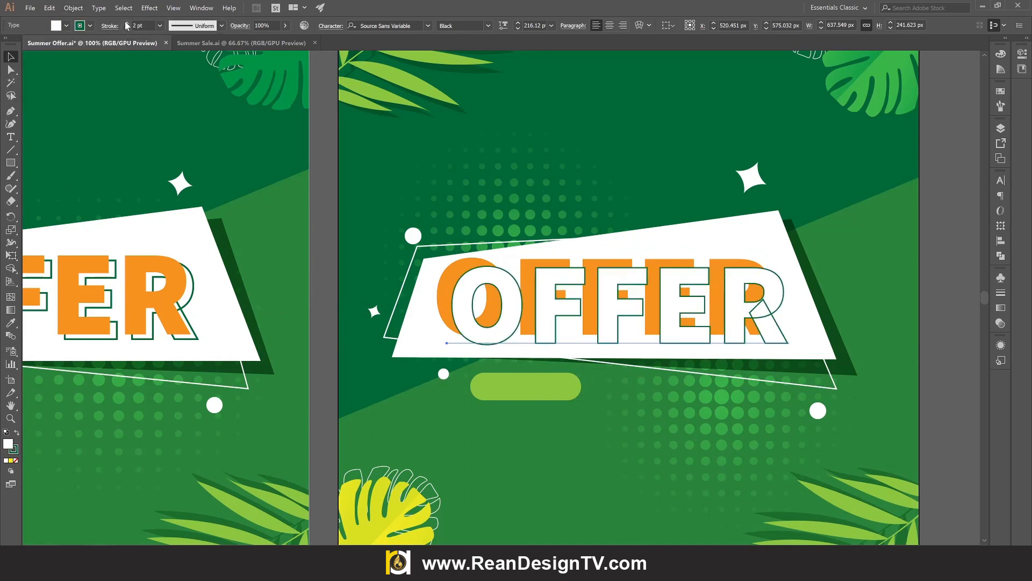
Bring the orange "OFFER" text in front of its outlined copy
click(446, 278)
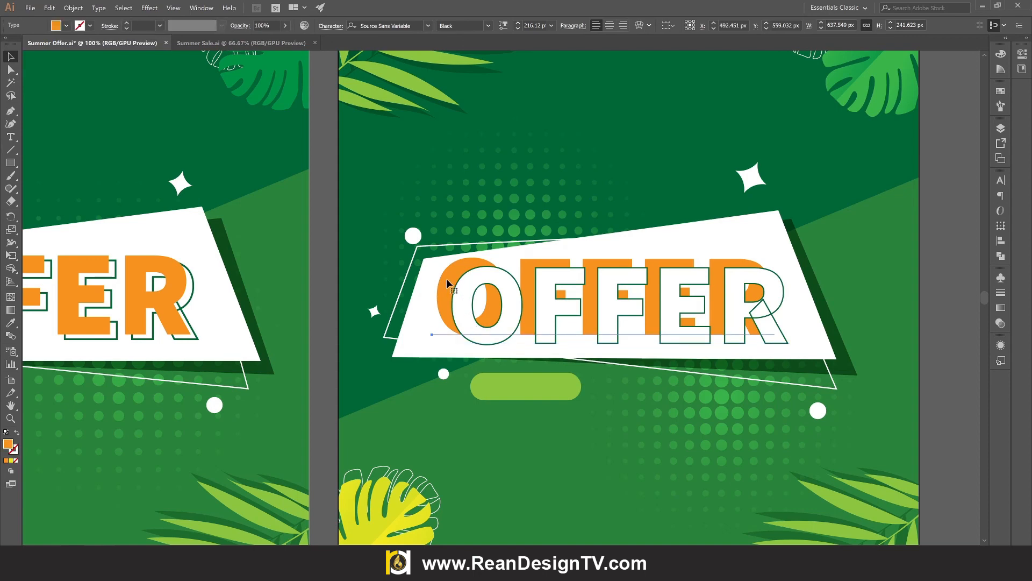
right_click(447, 280)
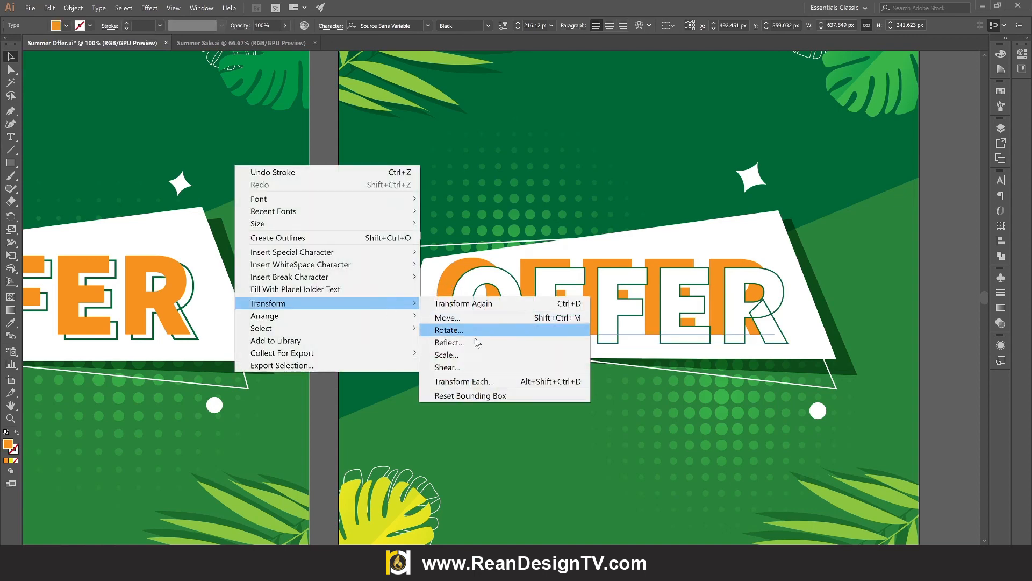
mouse_move(344, 321)
click(484, 317)
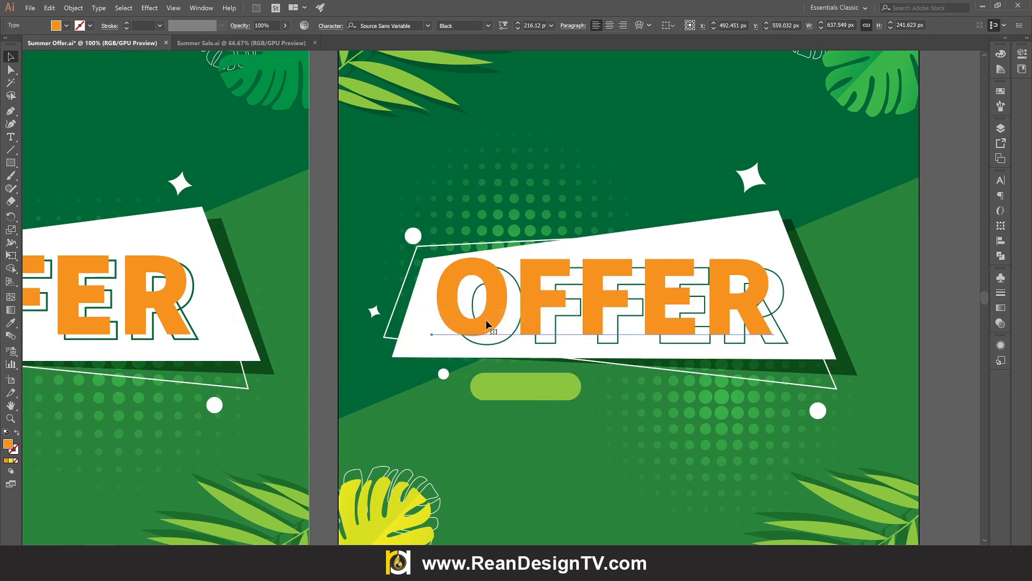
Select the orange "OFFER" text together with its outlined copy and group them
click(549, 342)
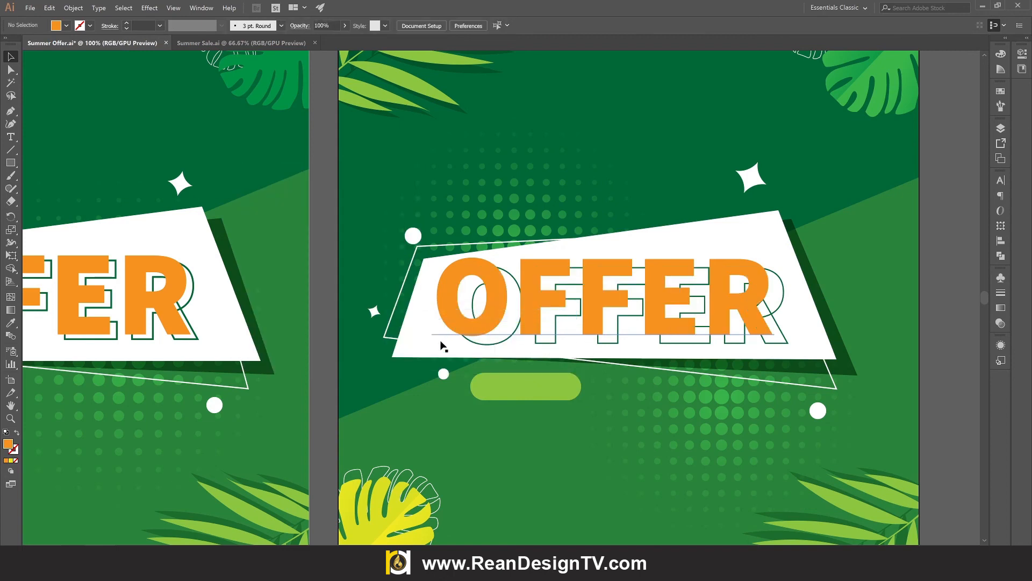
click(771, 342)
right_click(393, 192)
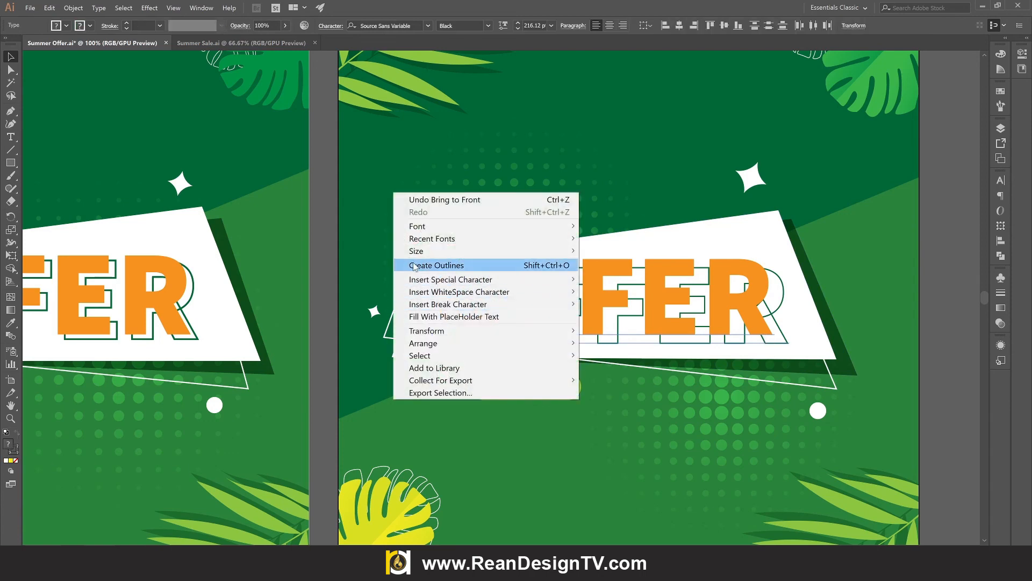
click(740, 306)
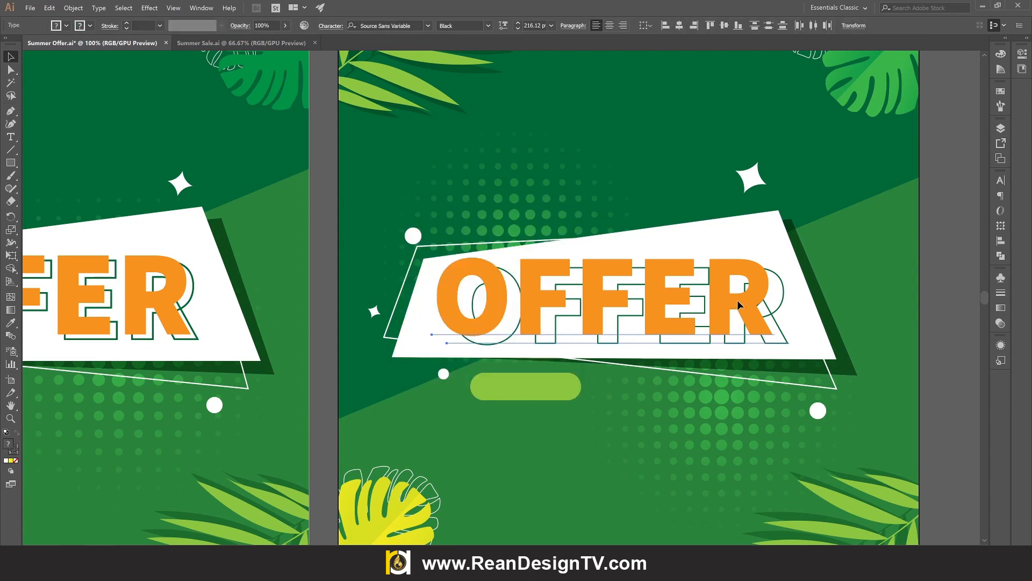
double_click(741, 310)
key(Escape)
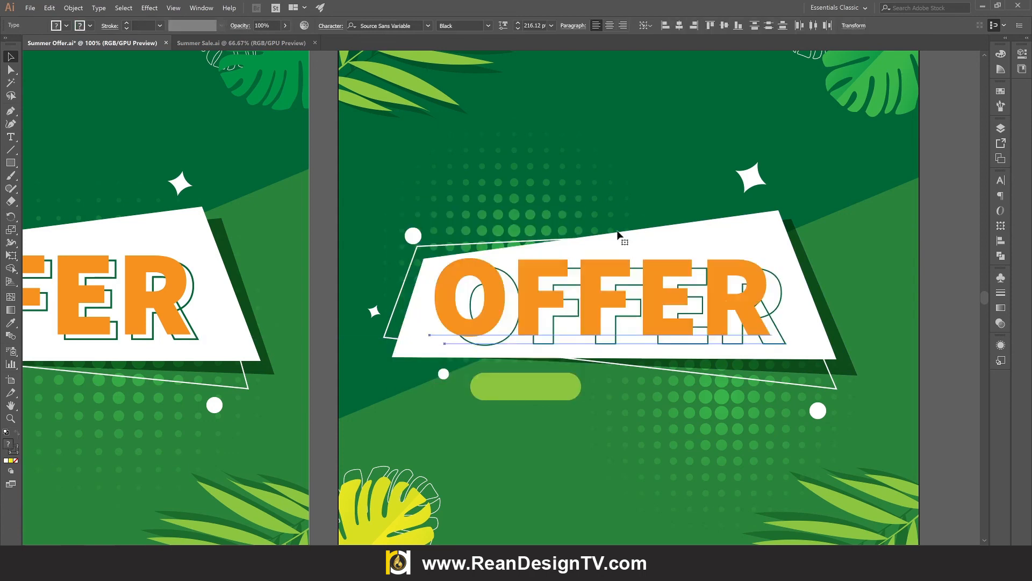
click(72, 9)
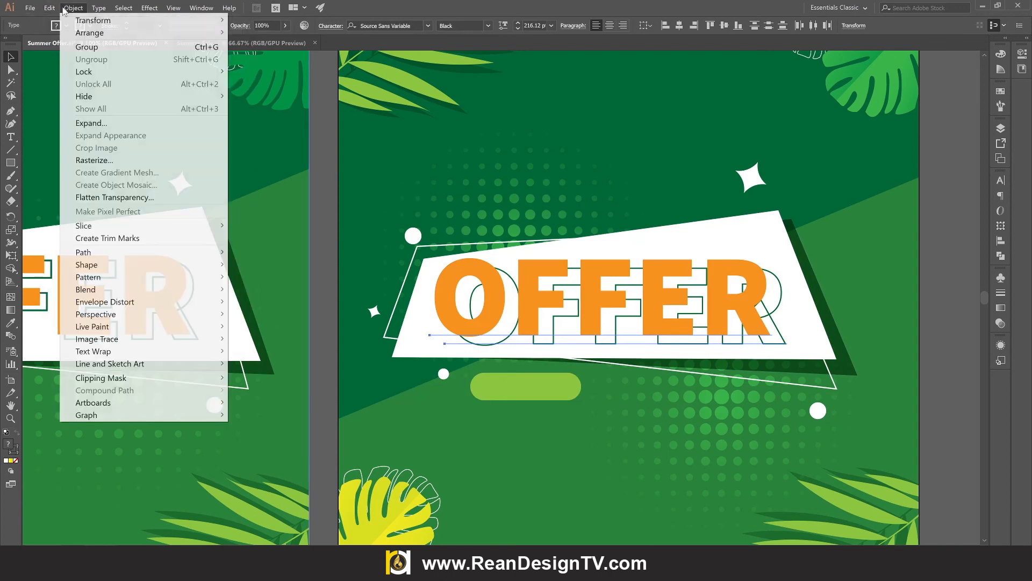
click(101, 47)
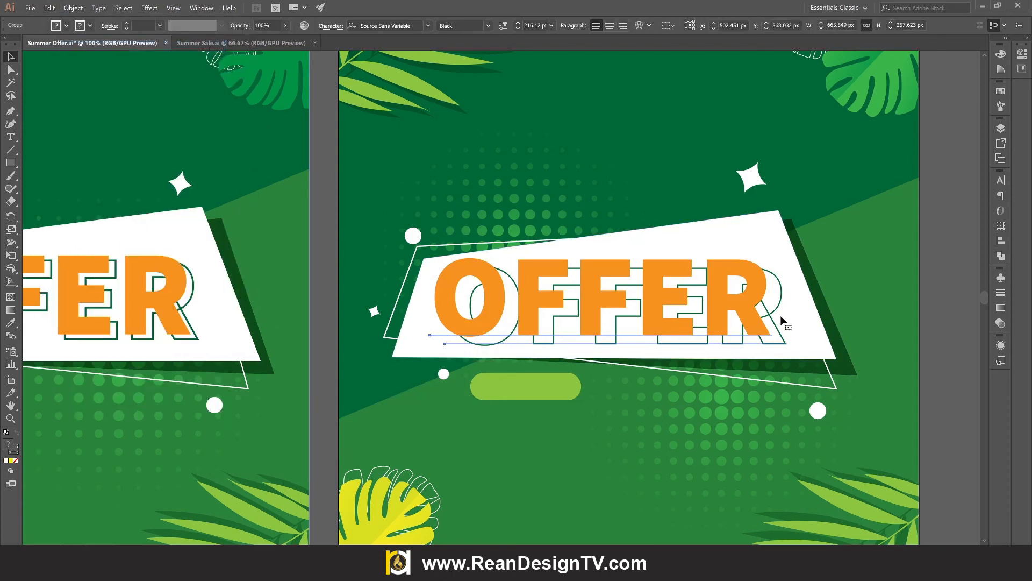
Isolate the group, nudge the outlined "OFFER" closer behind the orange lettering, and reposition the whole group on the white banner
double_click(752, 307)
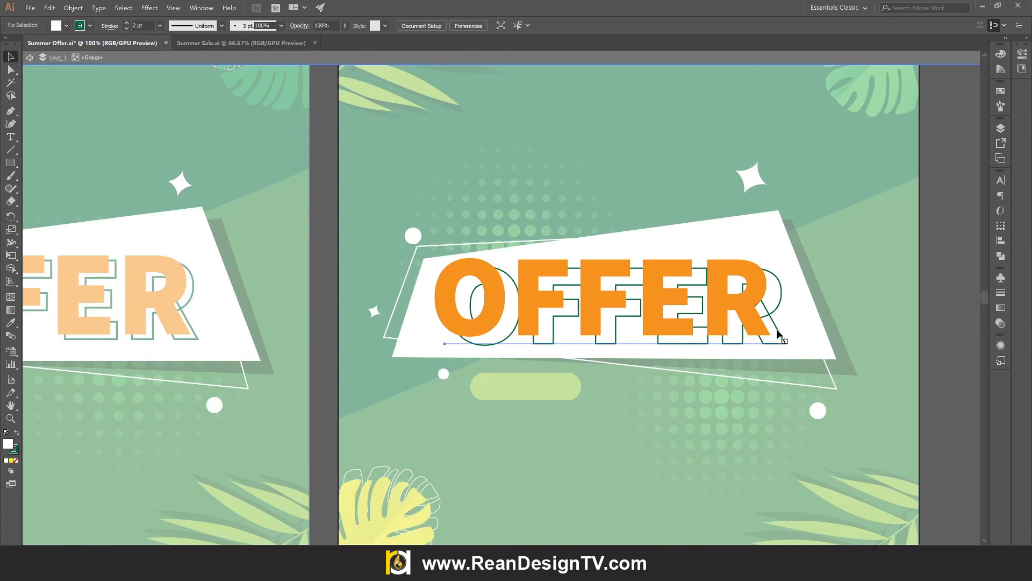
mouse_move(779, 332)
mouse_down()
mouse_move(773, 326)
mouse_move(779, 333)
mouse_up()
key(Down)
key(Down)
key(Down)
key(Down)
key(Down)
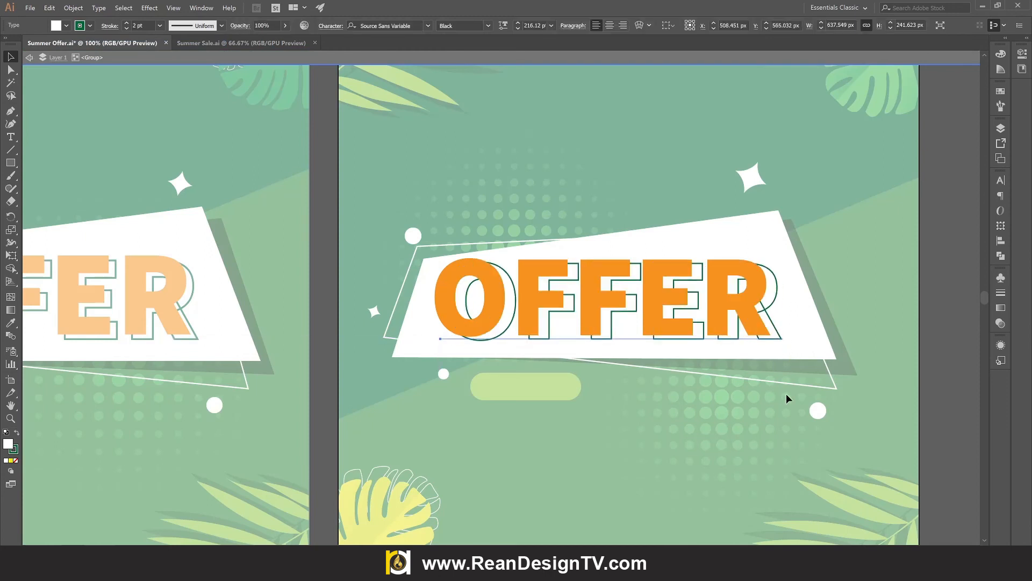
key(Left)
key(Left)
key(Left)
key(Left)
key(Left)
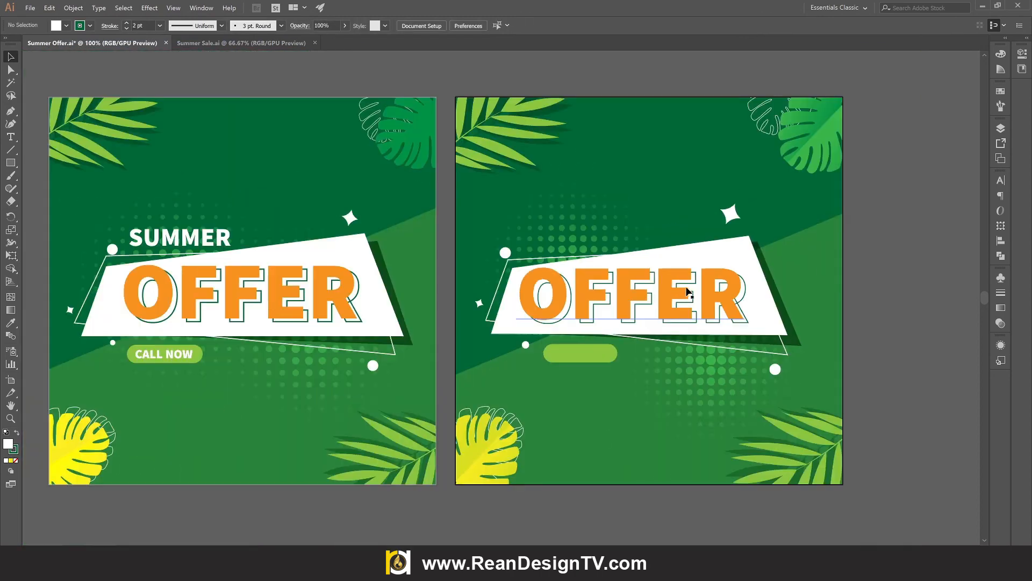
drag(683, 297, 684, 294)
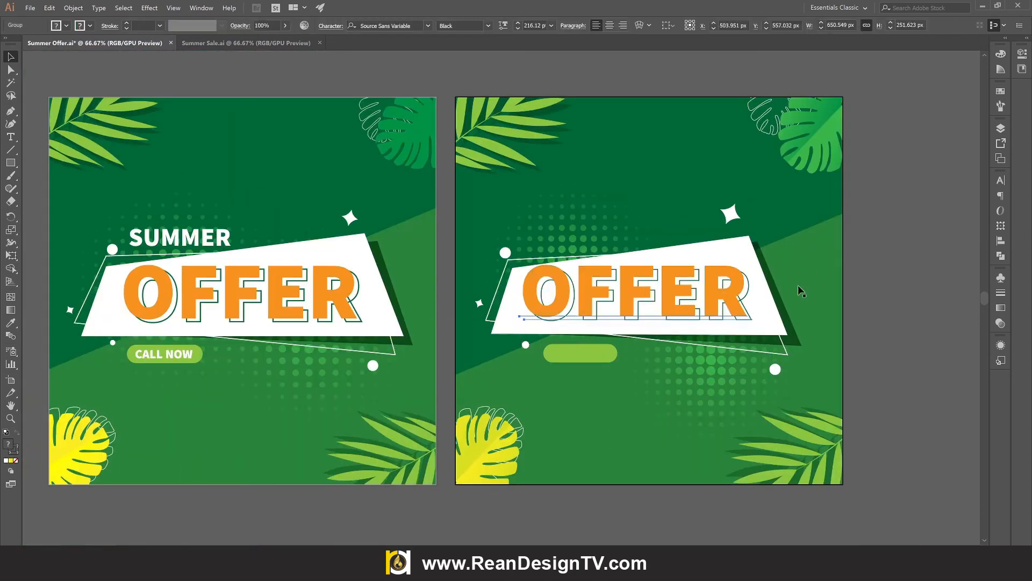
click(886, 279)
Add a "SUMMER" text line in the upper area of the second artboard and fill it with white
click(10, 136)
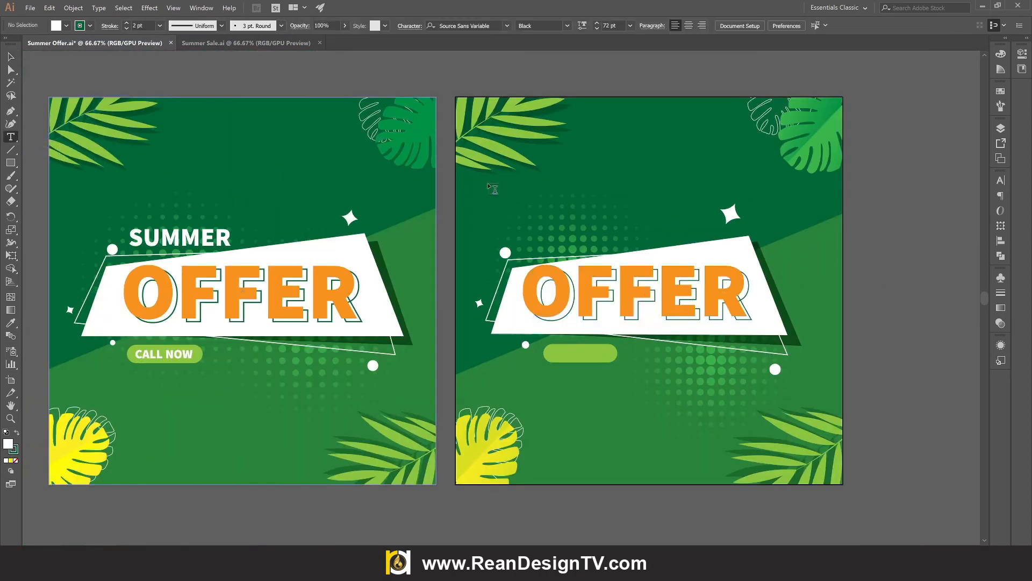
click(590, 153)
text(SUMMER)
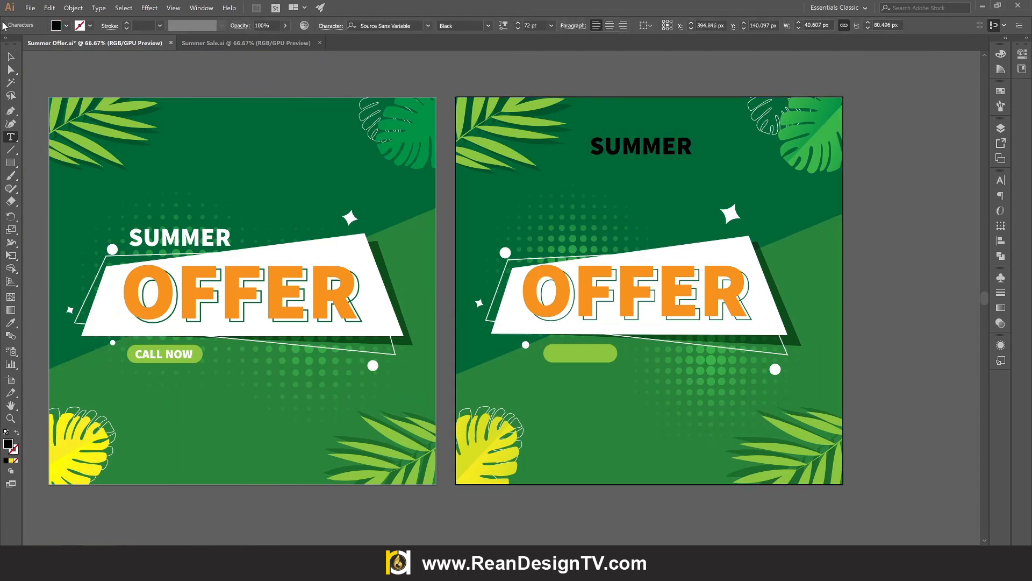
click(11, 58)
click(66, 26)
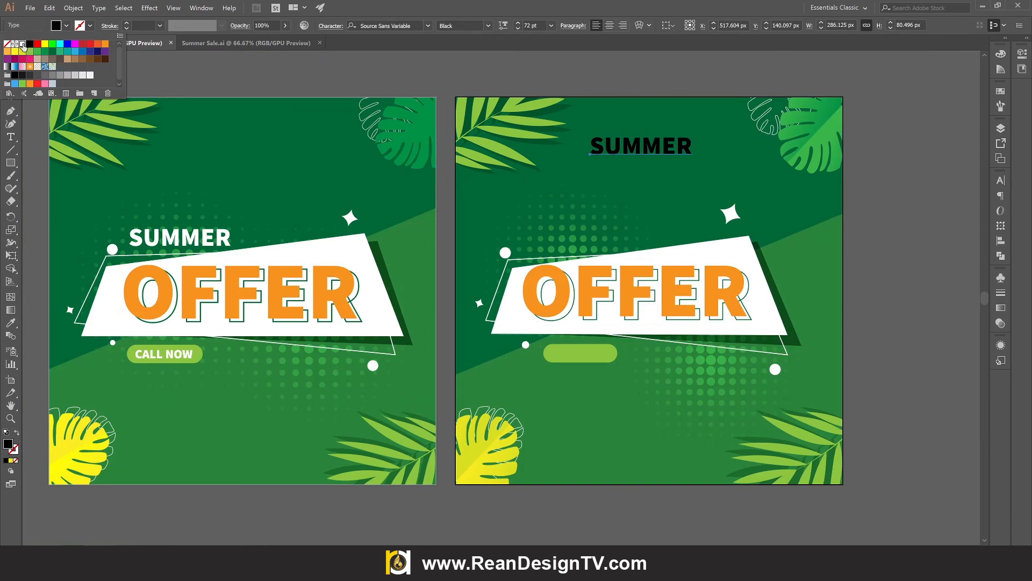
click(22, 45)
click(672, 156)
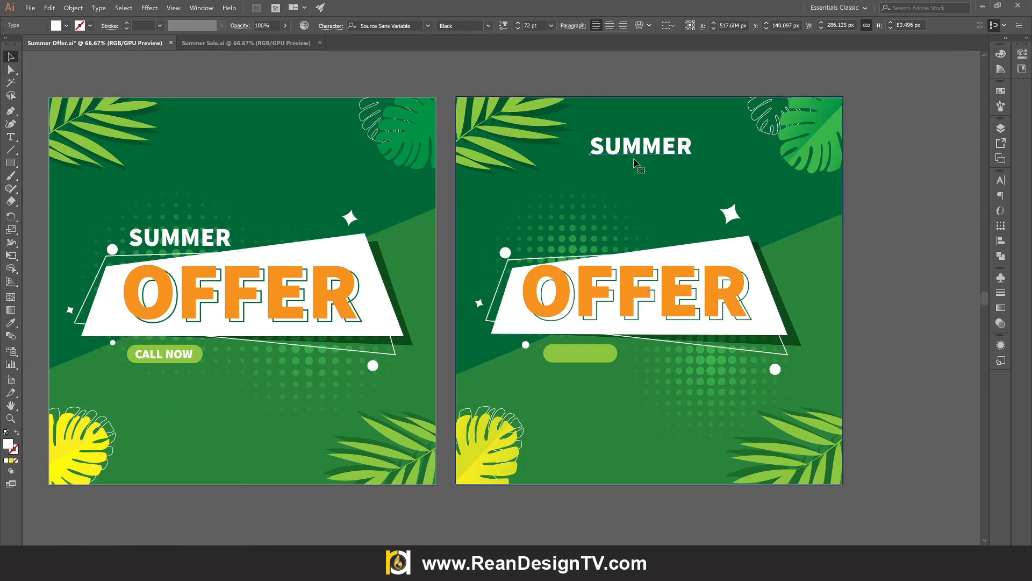
Place "SUMMER" just above the "OFFER" lettering, copy it onto the green pill and change the copy to "CALL NOW"
drag(640, 148, 634, 366)
scroll(633, 366, up, 1)
key(t)
double_click(629, 368)
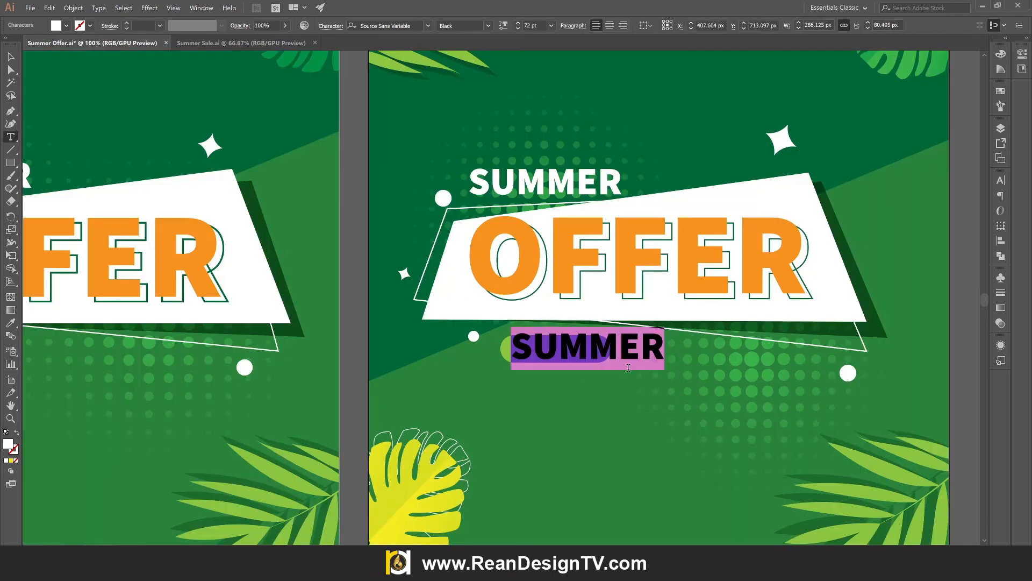
text(CALL)
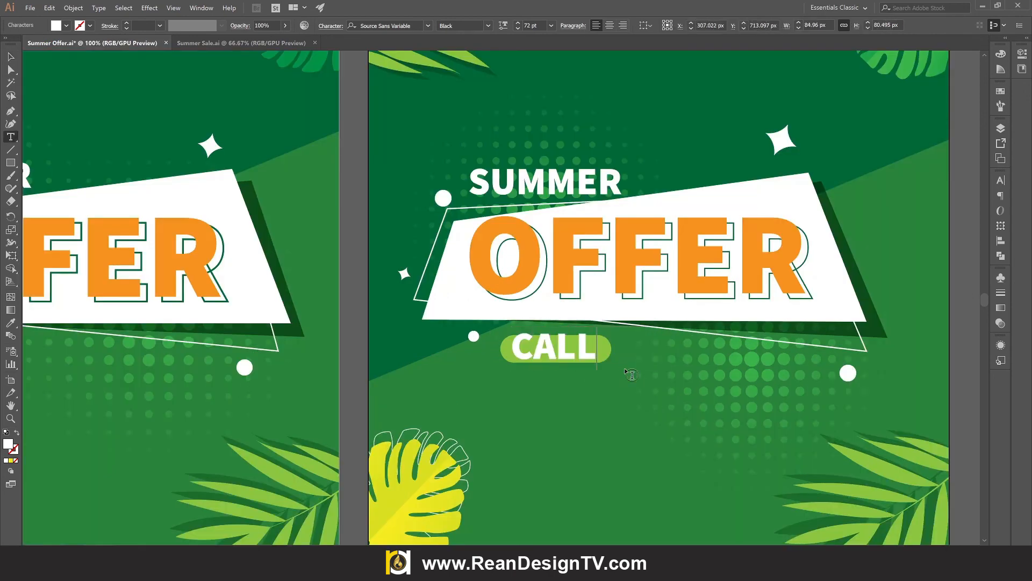
text( NOW)
key(Escape)
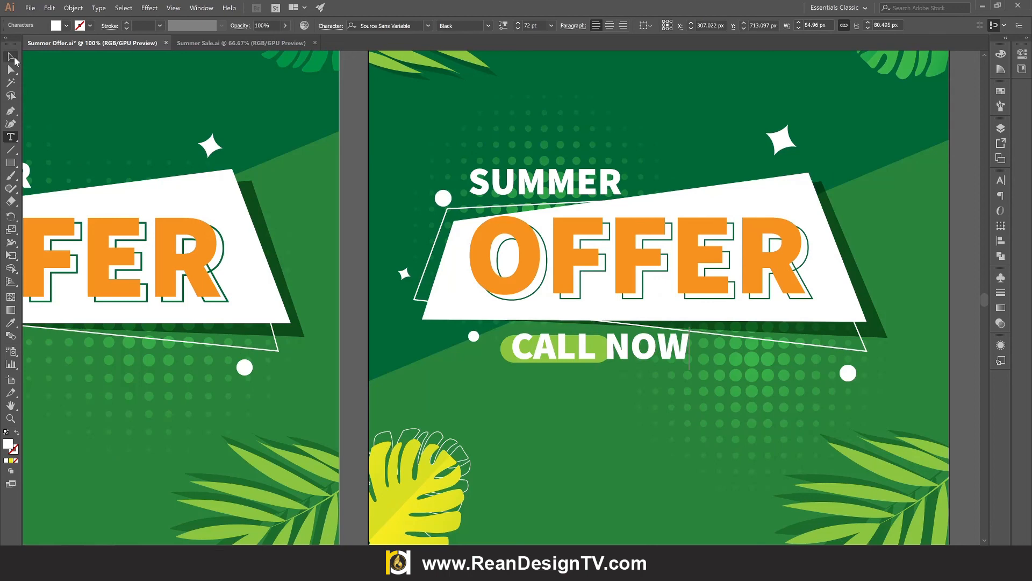
Set the "CALL NOW" text to 36 pt, centre it on the green pill, and shift the lower halftone dots slightly upward
click(551, 25)
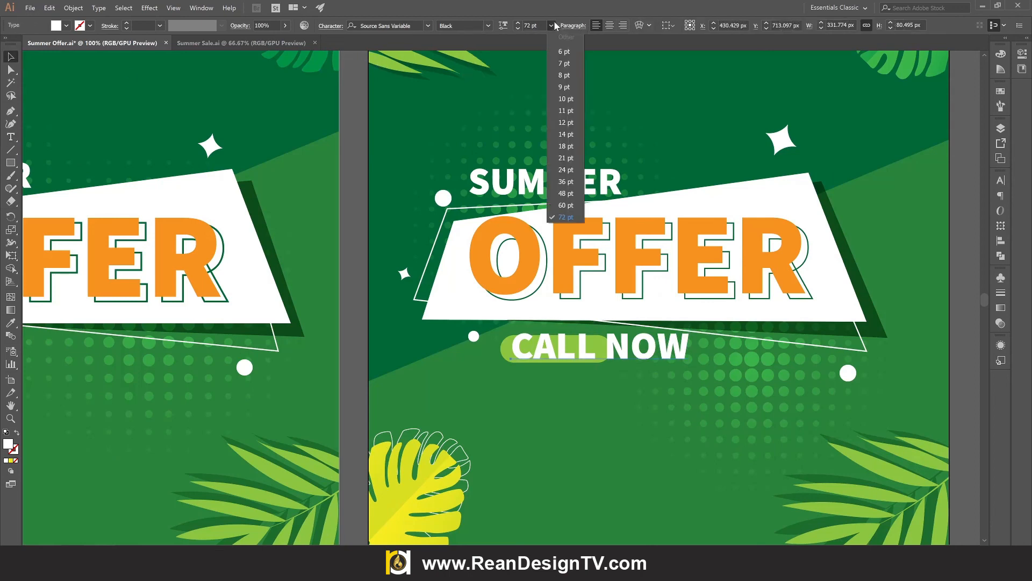
click(566, 182)
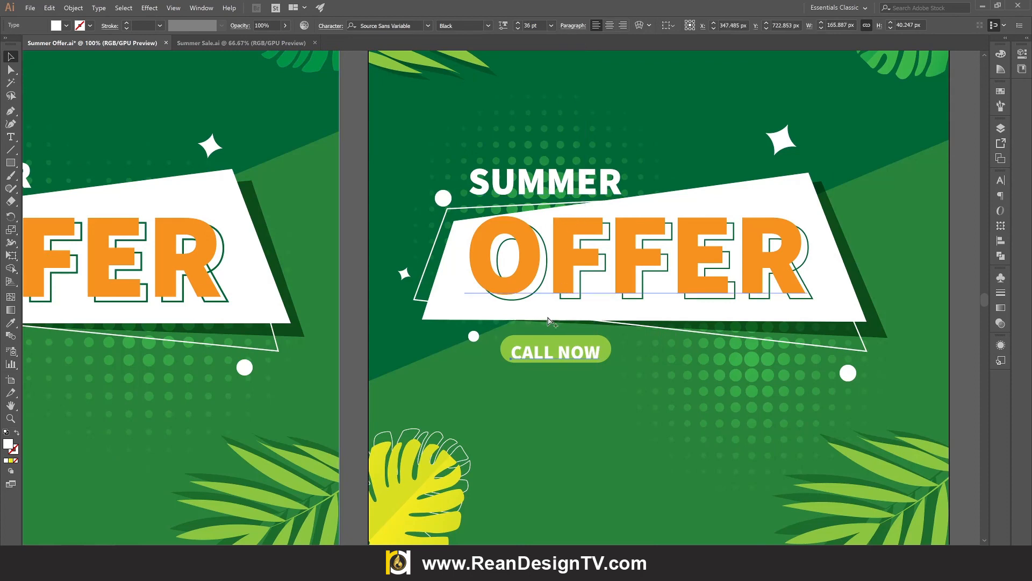
scroll(550, 324, down, 1)
scroll(557, 344, up, 2)
drag(580, 365, 580, 358)
key(ctrl+1)
key(ctrl+minus)
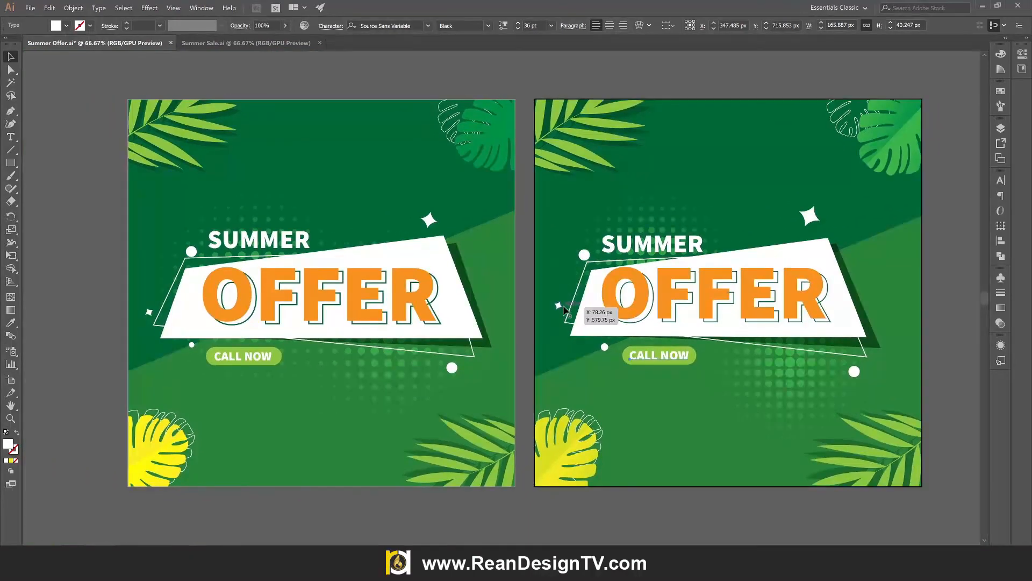
mouse_move(779, 373)
mouse_down()
mouse_move(786, 379)
mouse_move(780, 364)
mouse_up()
click(945, 383)
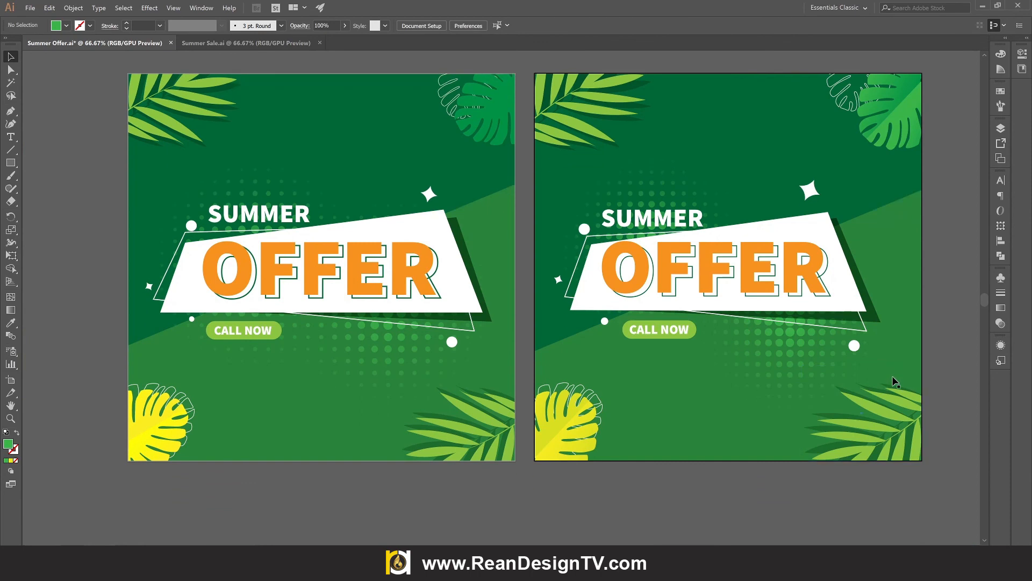
Try an orange-red fill on the halftone dots below the banner on the second artboard
click(776, 372)
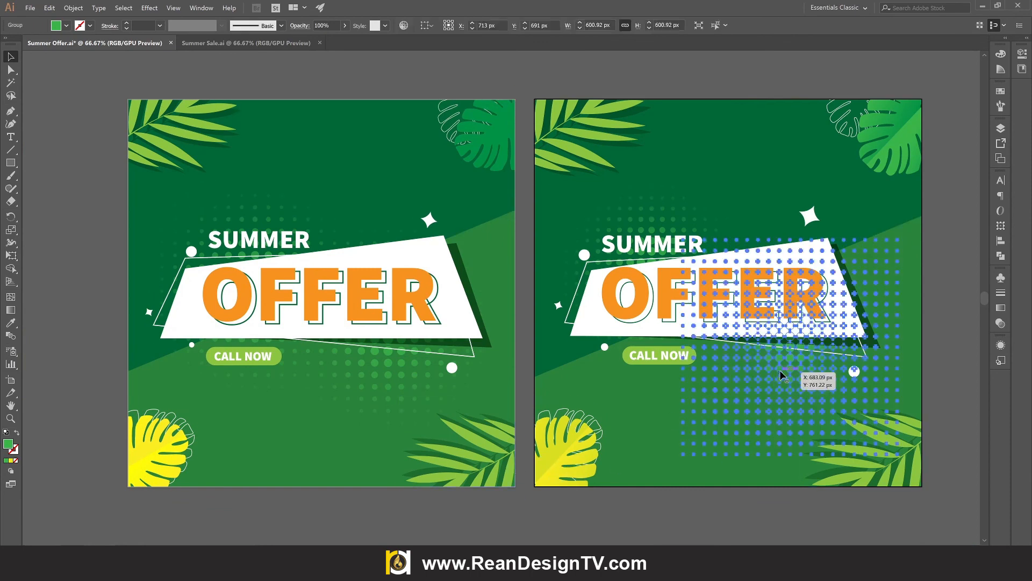
click(67, 26)
click(97, 44)
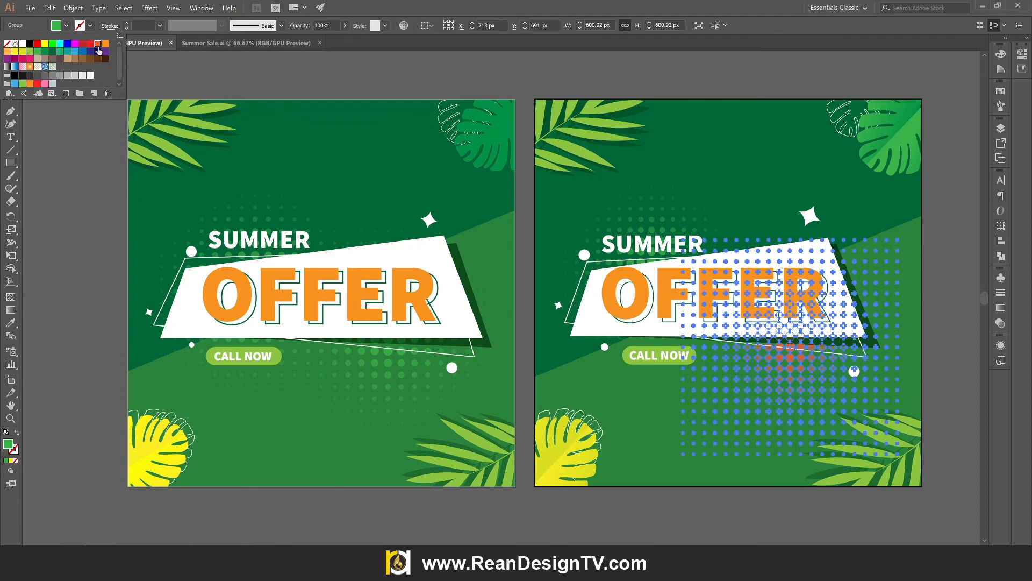
click(92, 126)
Fill the halftone dots below the banner with yellow-green and deselect them
click(802, 372)
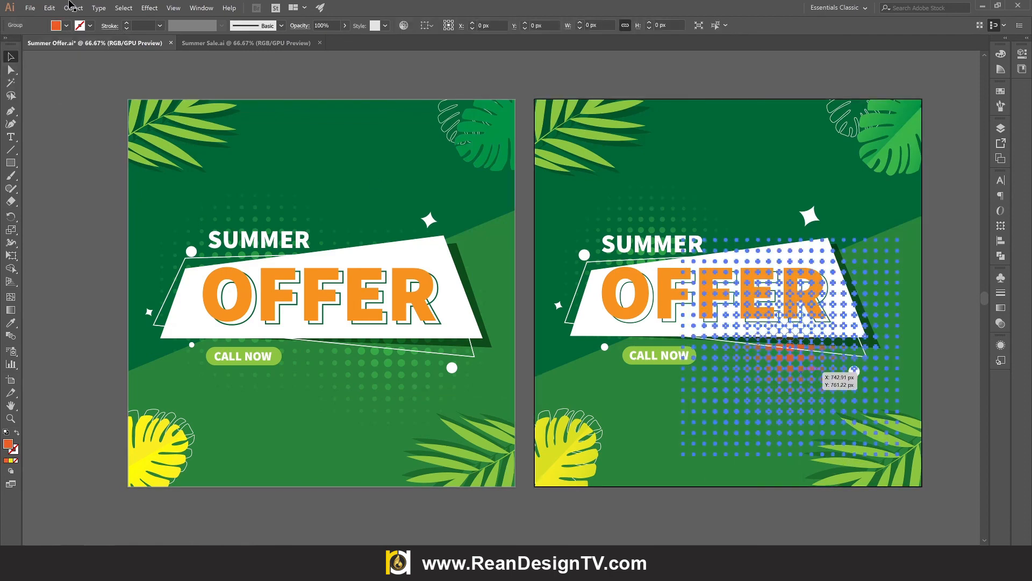
click(66, 25)
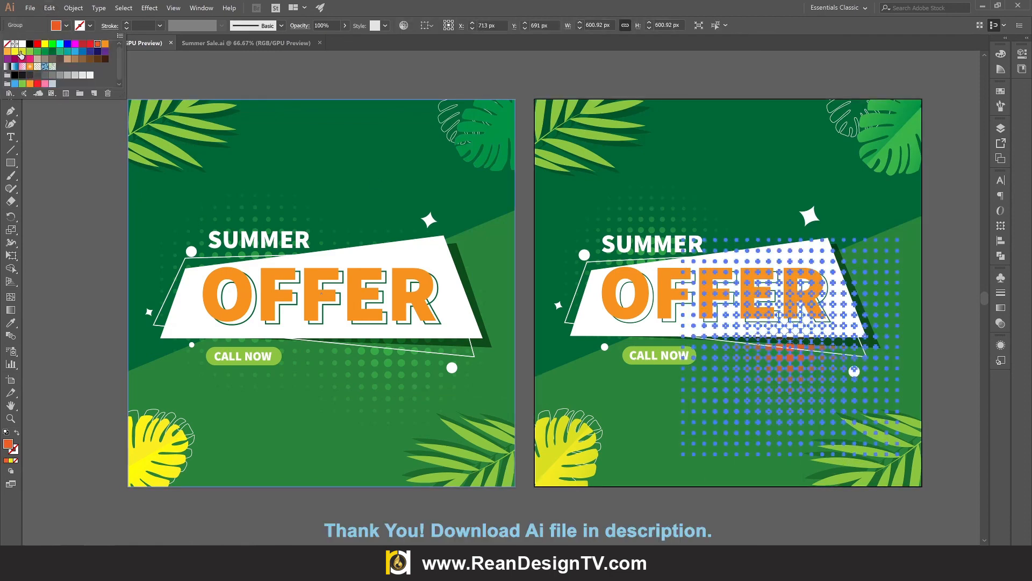
click(21, 52)
click(58, 192)
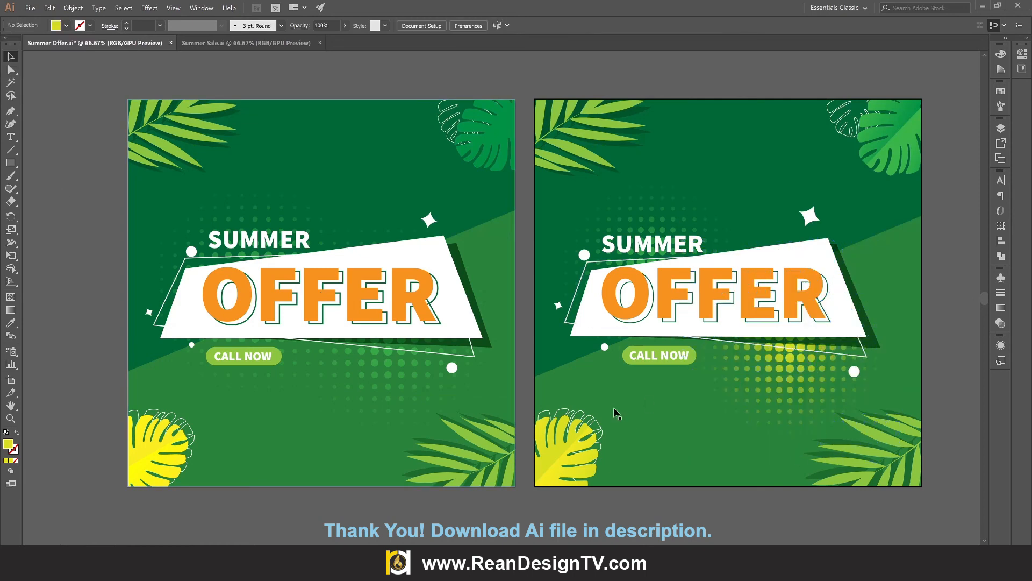